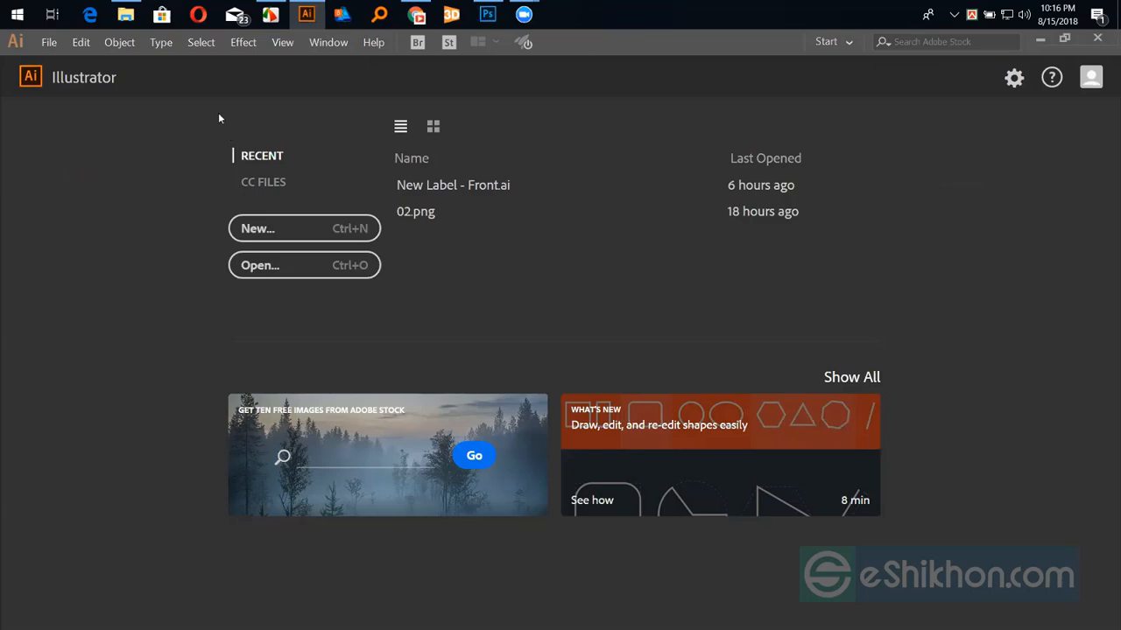
# Create a new 800 x 600 px RGB document from the recent presets.
pyautogui.click(344, 238)
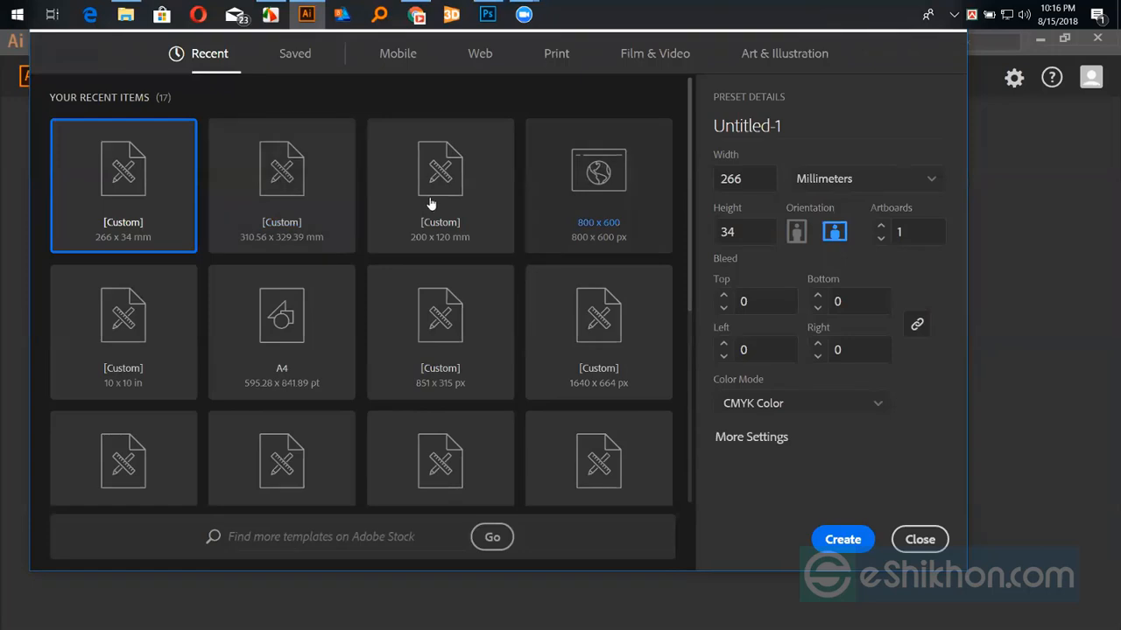
pyautogui.click(571, 186)
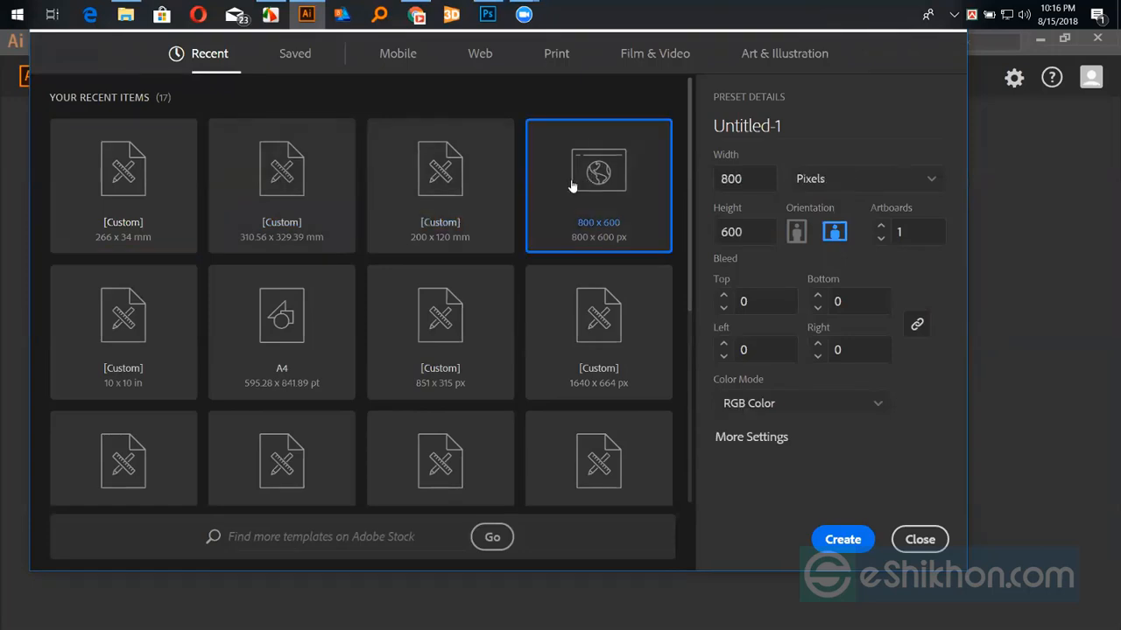
pyautogui.click(842, 540)
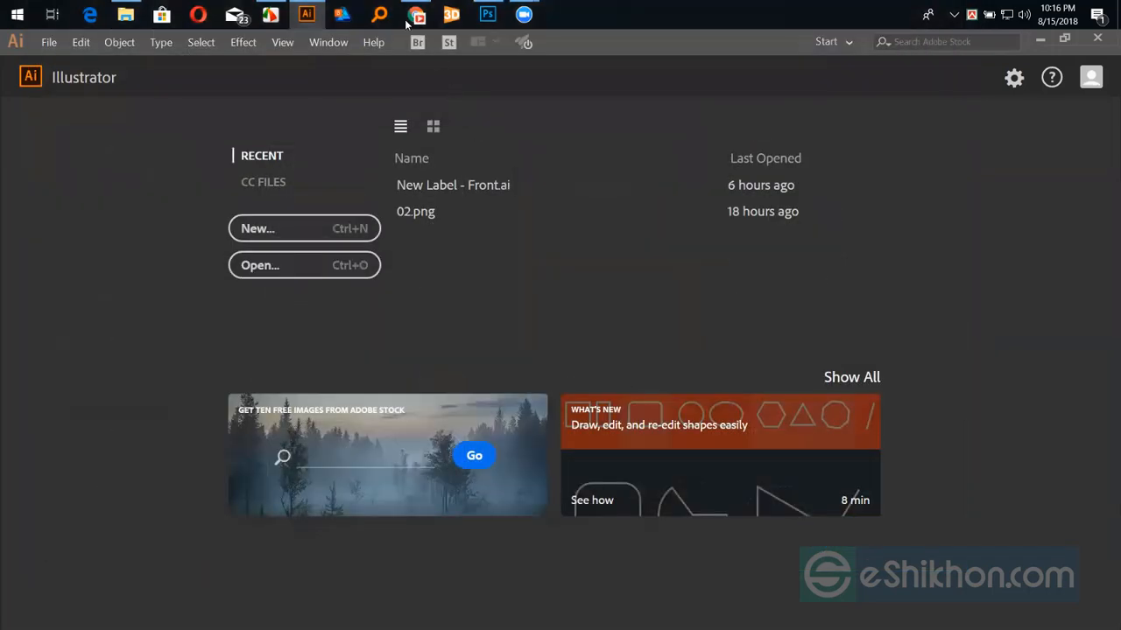
# Switch to Chrome, close the blocked-page tab, examine the Web Banner Design reference image and return to Illustrator.
pyautogui.click(415, 15)
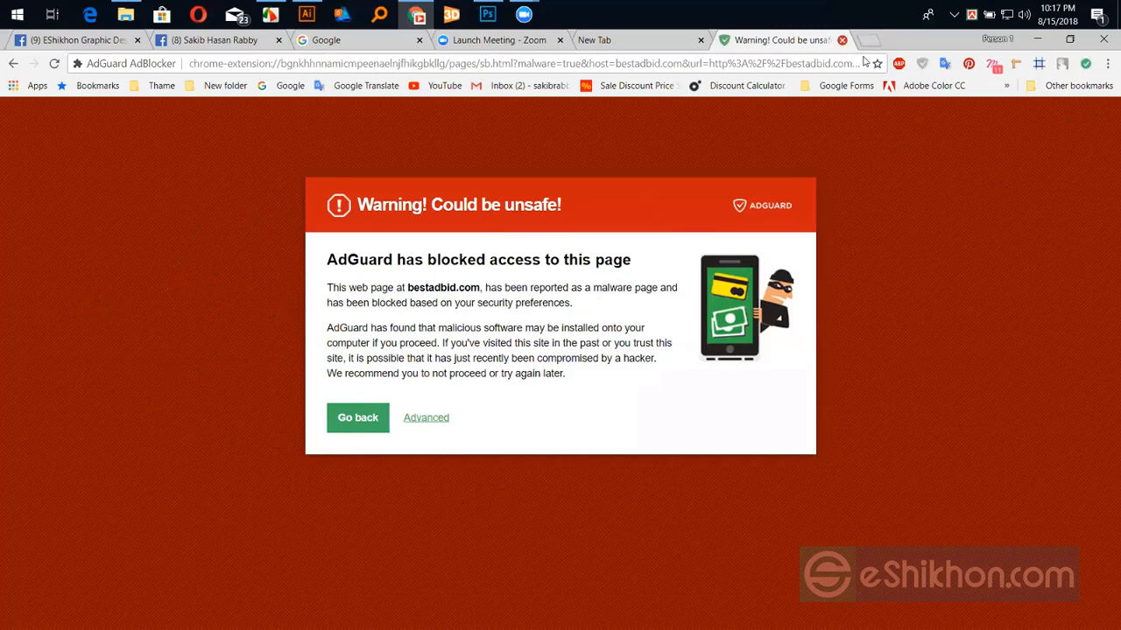
pyautogui.hotkey('ctrl', 'w')
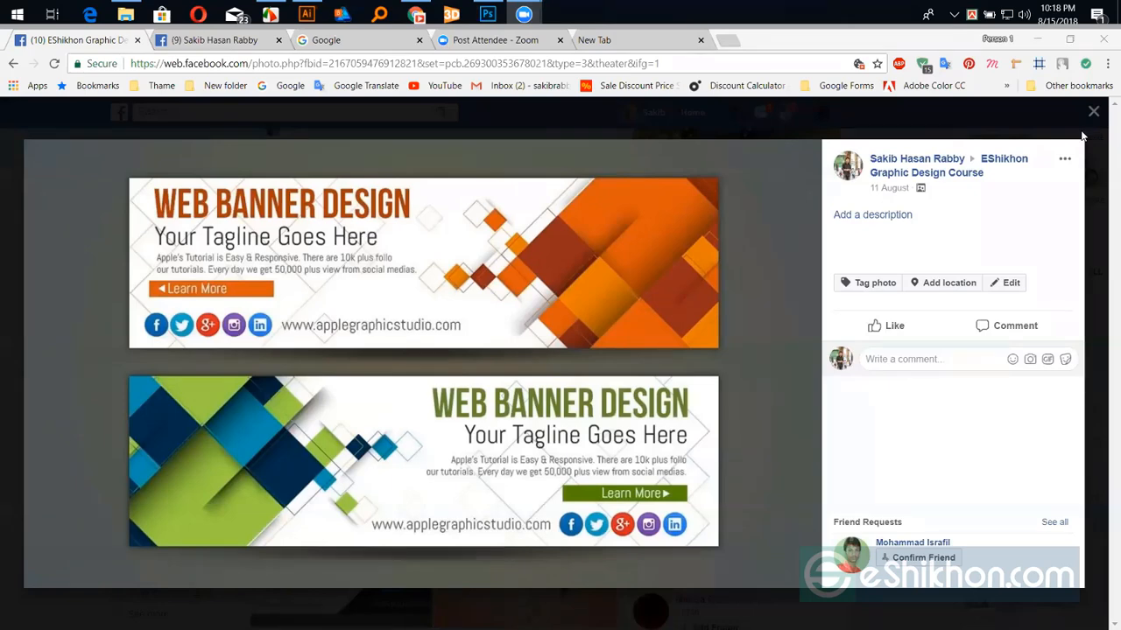
pyautogui.click(305, 14)
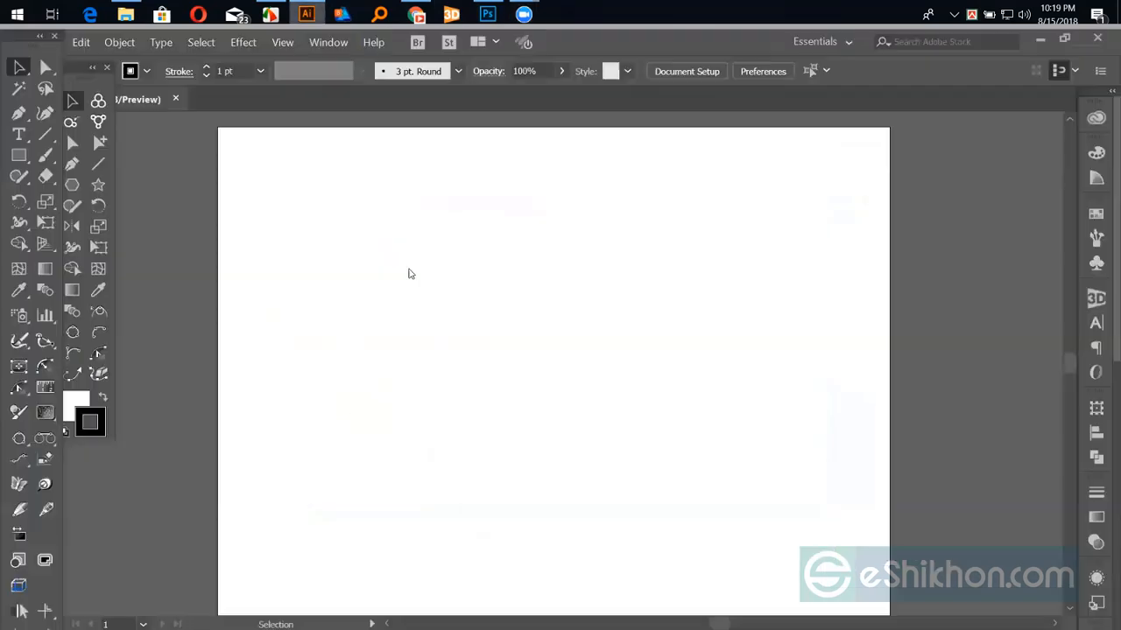
# Draw a wide rectangle in the lower middle of the artboard with a pure red fill and no stroke.
pyautogui.click(19, 155)
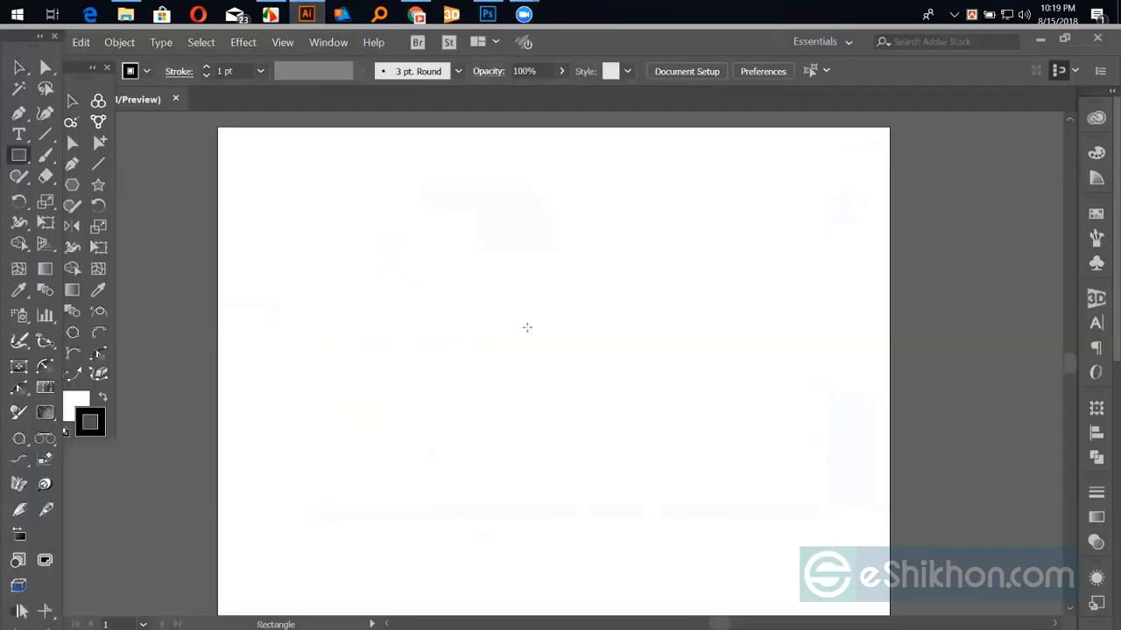
pyautogui.moveTo(352, 300)
pyautogui.mouseDown()
pyautogui.moveTo(446, 371)
pyautogui.moveTo(791, 518)
pyautogui.mouseUp()
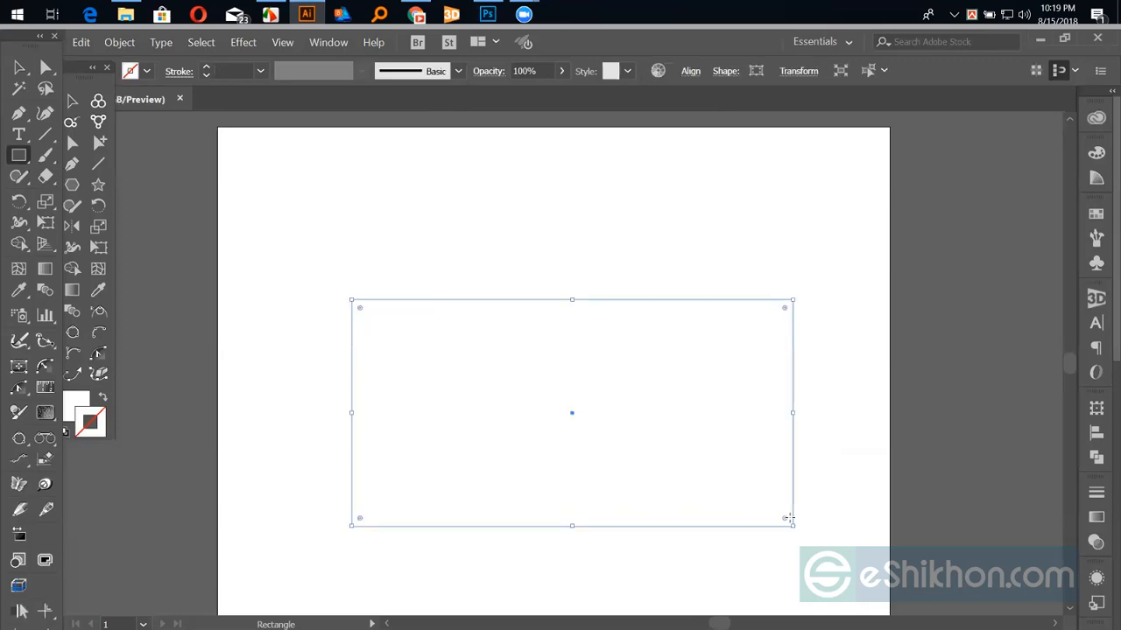
pyautogui.click(1096, 214)
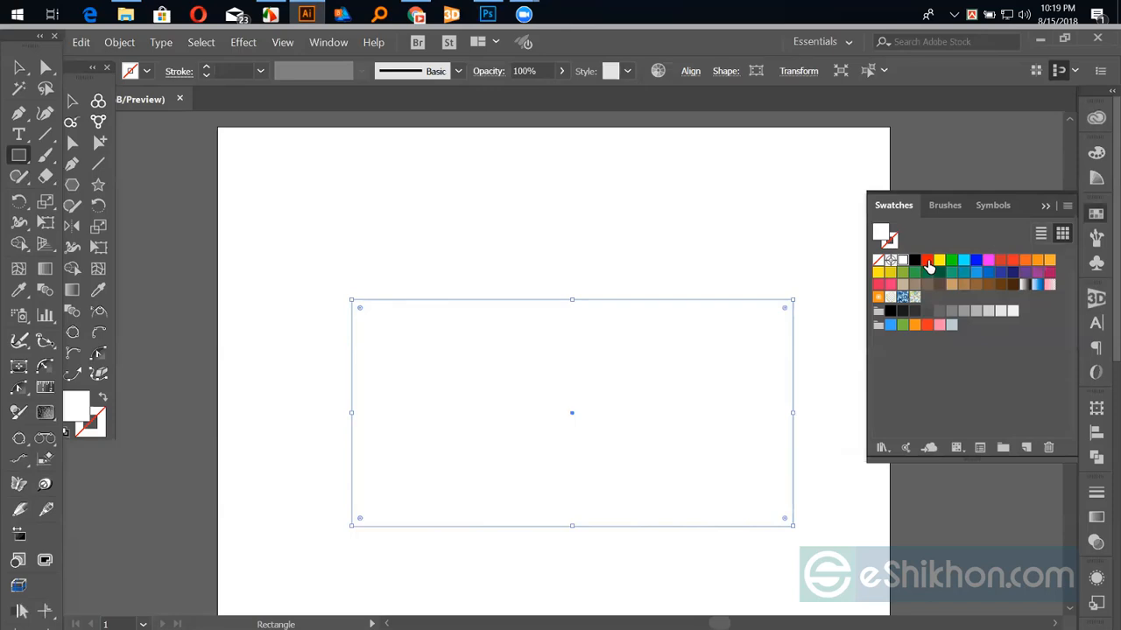
pyautogui.click(927, 260)
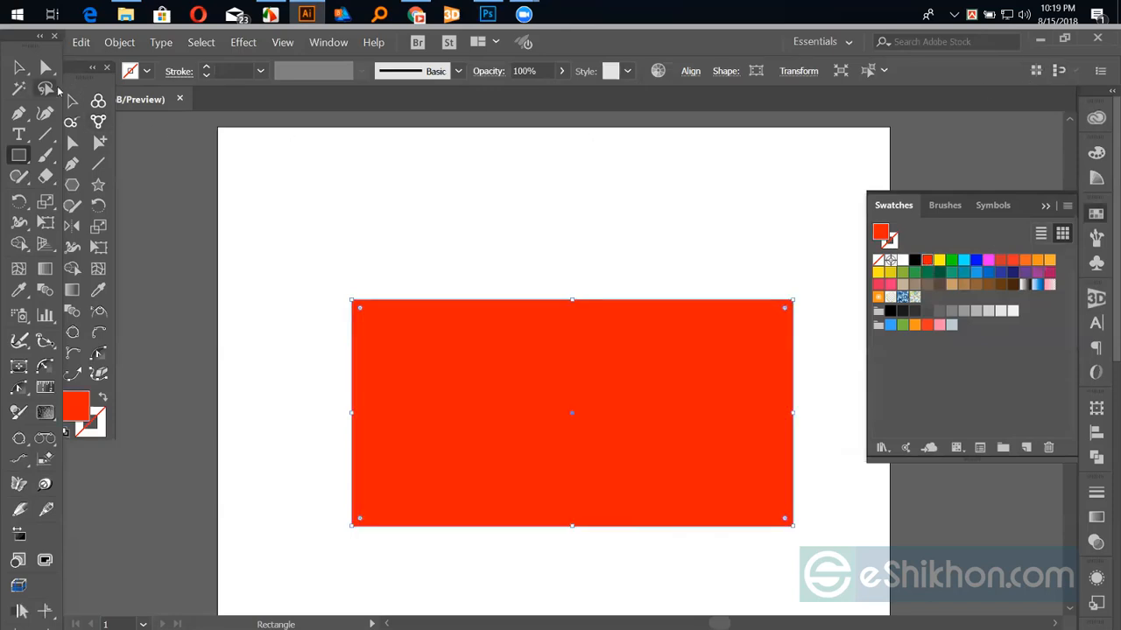
pyautogui.click(19, 67)
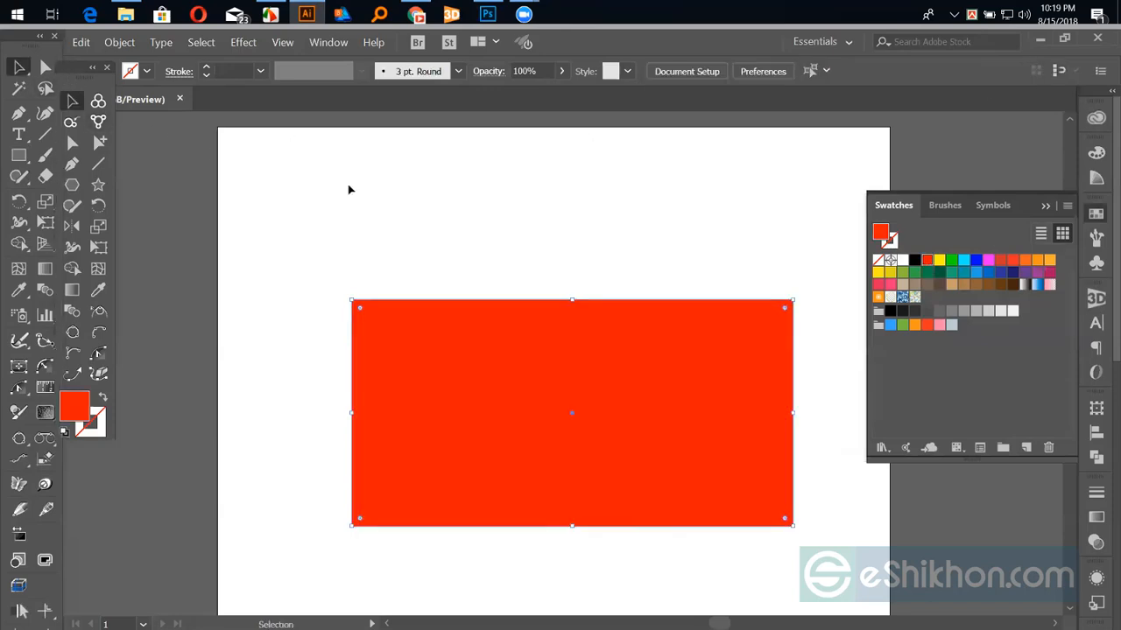
# Draw a small square inside the right half of the red rectangle.
pyautogui.press('m')
pyautogui.hotkey('ctrl', 'shift', 'a')
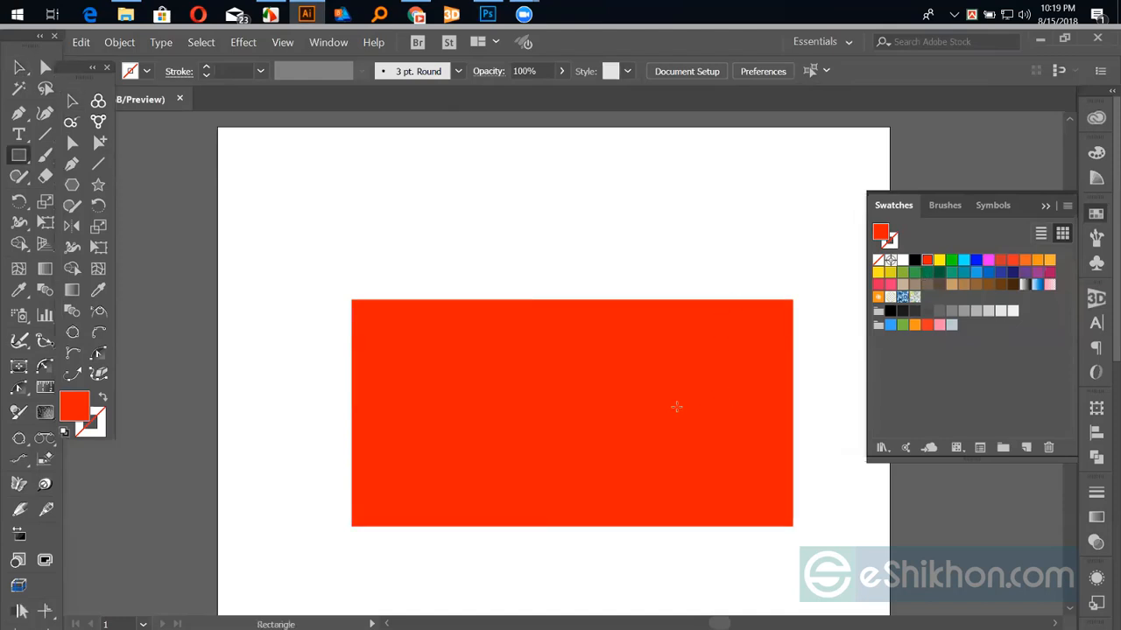
pyautogui.moveTo(677, 406); pyautogui.dragTo(716, 448)
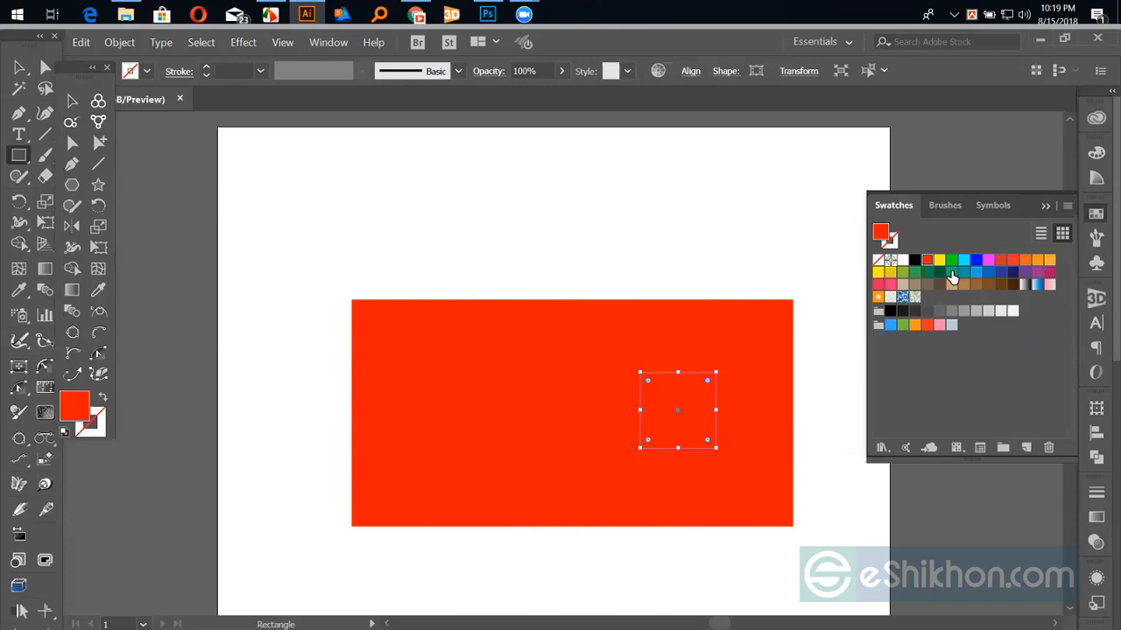
pyautogui.click(952, 274)
pyautogui.click(1001, 260)
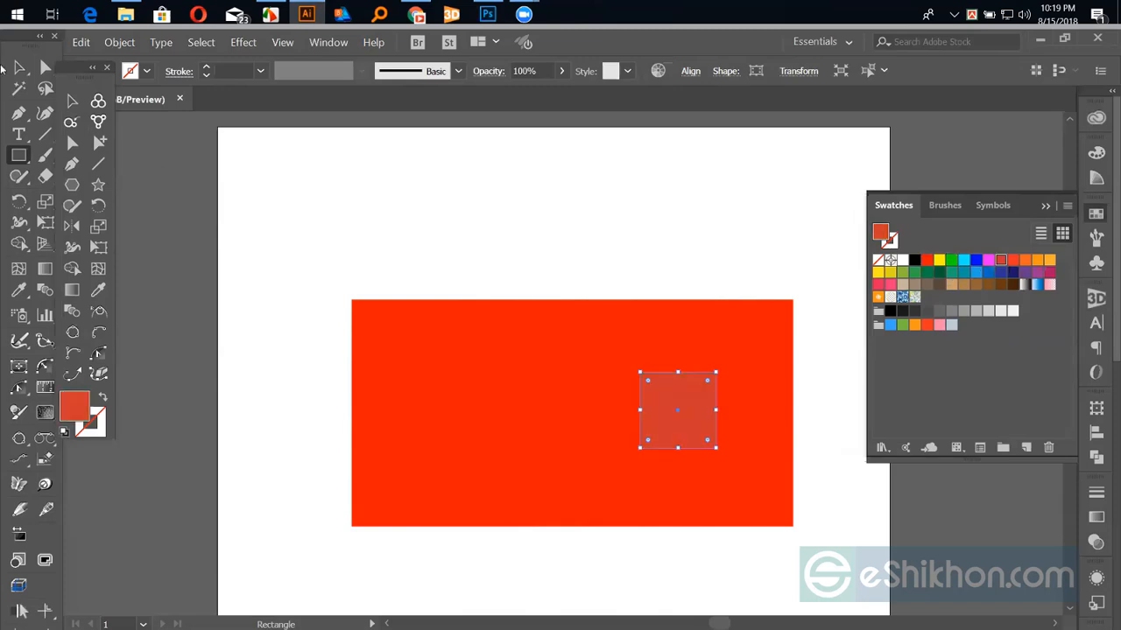
pyautogui.click(927, 260)
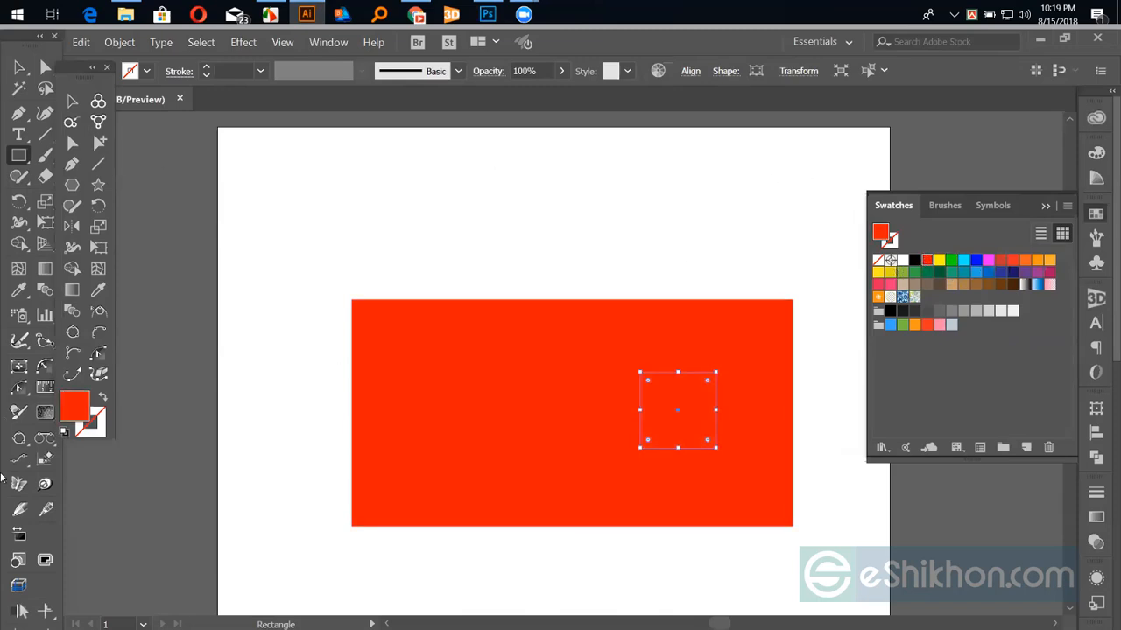
# Set the small square's fill to a slightly lighter red, FF1A1A, in the Color Picker.
pyautogui.doubleClick(75, 413)
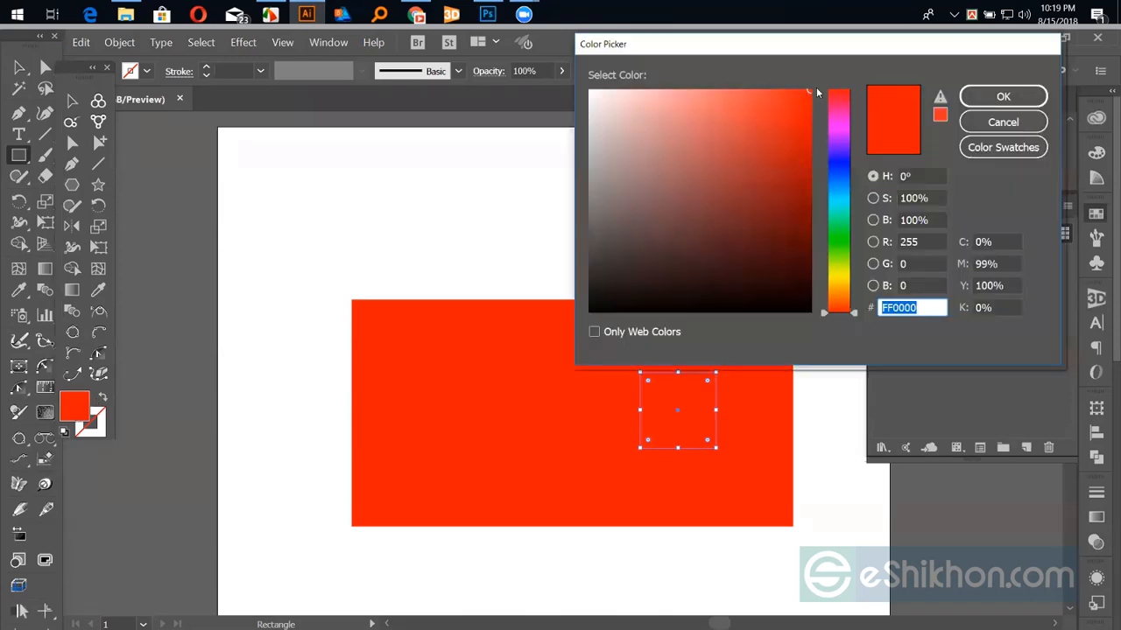
pyautogui.click(775, 90)
pyautogui.moveTo(775, 89); pyautogui.dragTo(788, 89)
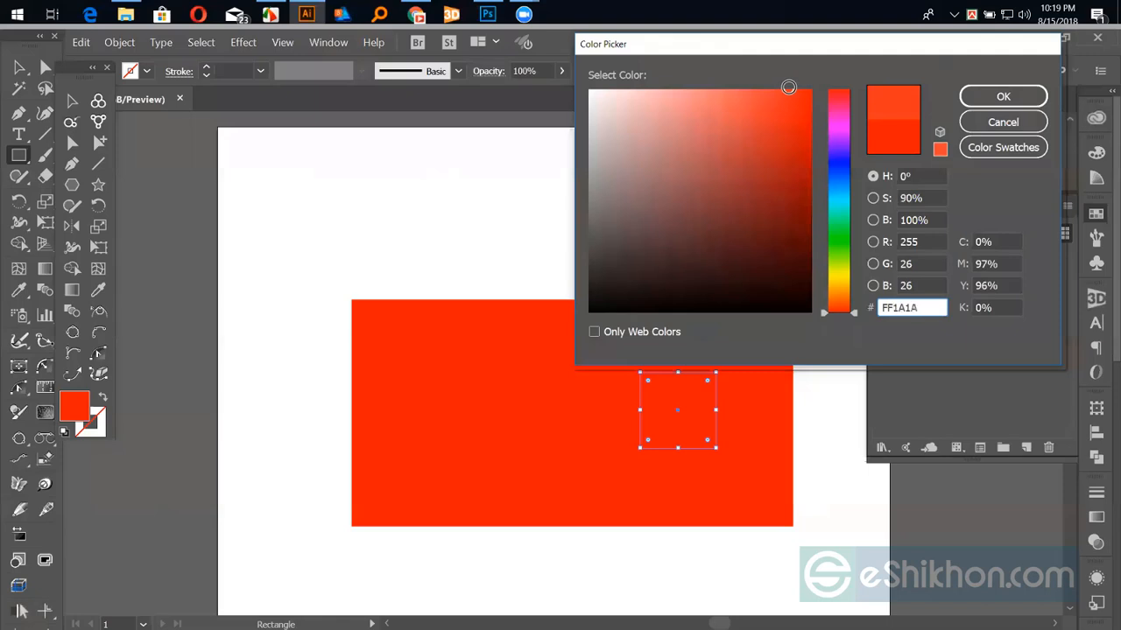
pyautogui.press('Return')
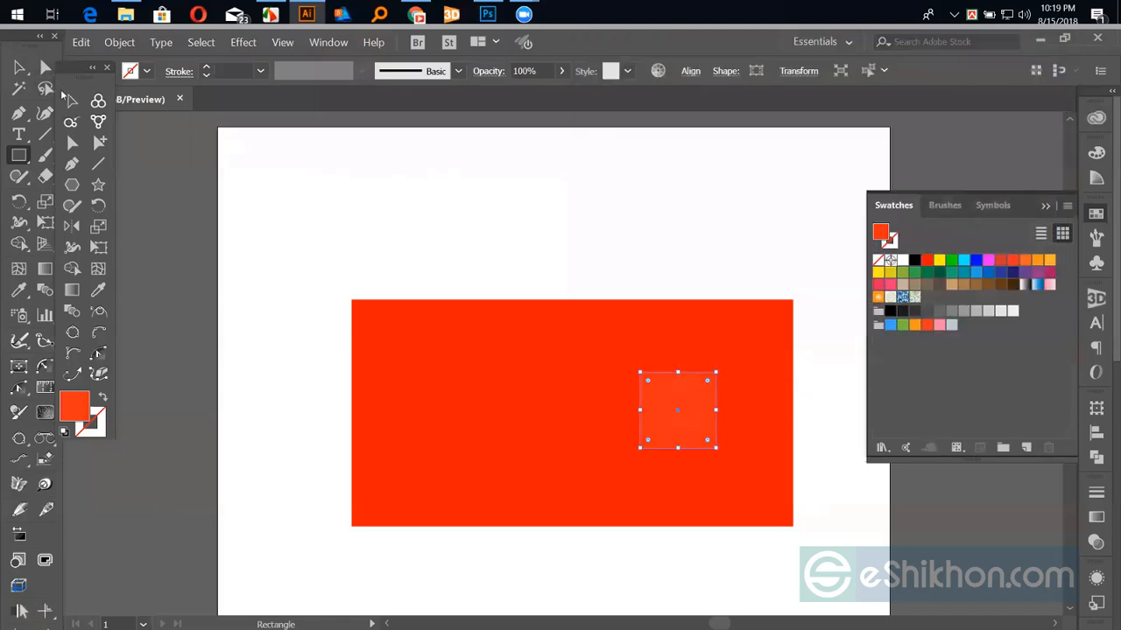
# Rotate the small square 45° into a diamond and place a yellow-filled copy against its lower-right side.
pyautogui.press('v')
pyautogui.click(409, 223)
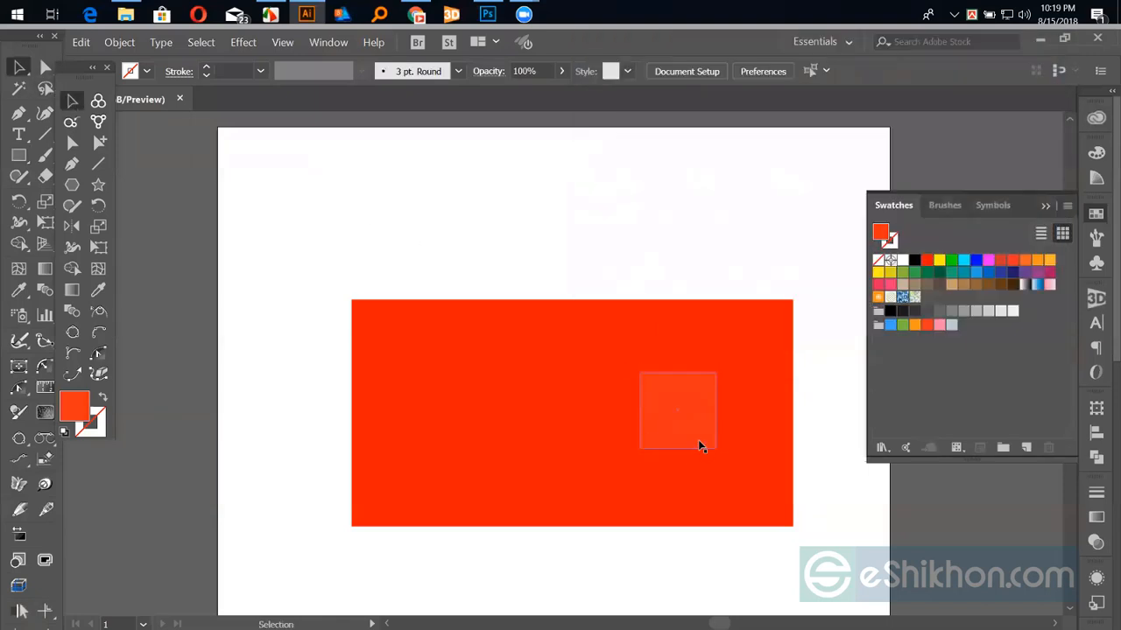
pyautogui.click(718, 450)
pyautogui.moveTo(716, 446); pyautogui.dragTo(738, 467)
pyautogui.click(938, 260)
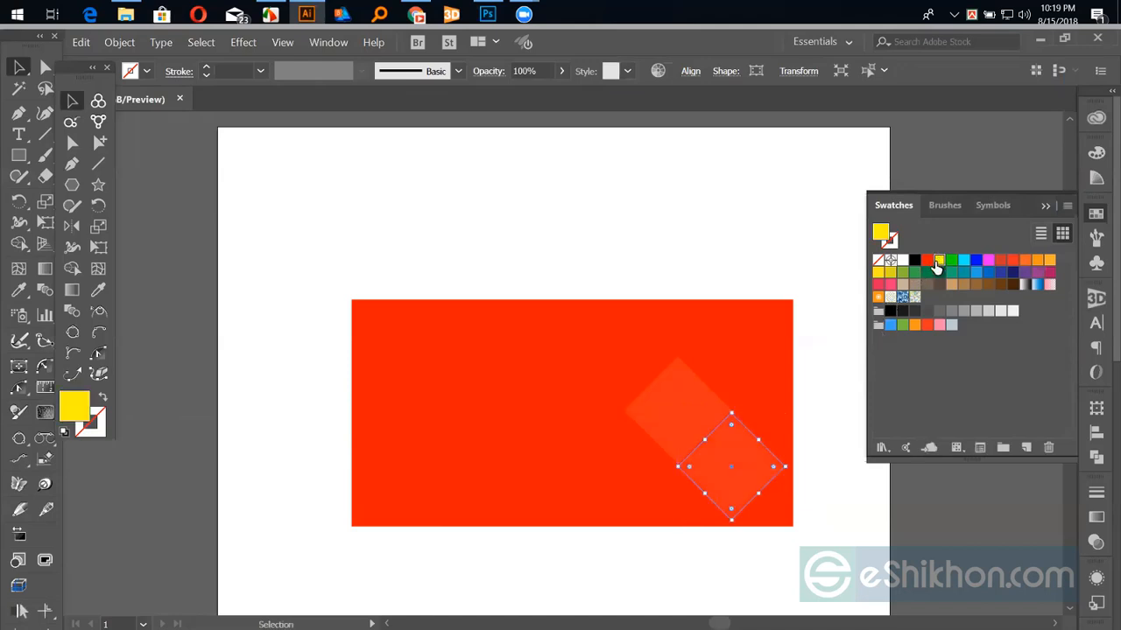
# Copy the yellow diamond straight up against the first diamond's upper-right side and fill the copy cyan.
pyautogui.moveTo(726, 426); pyautogui.dragTo(727, 355)
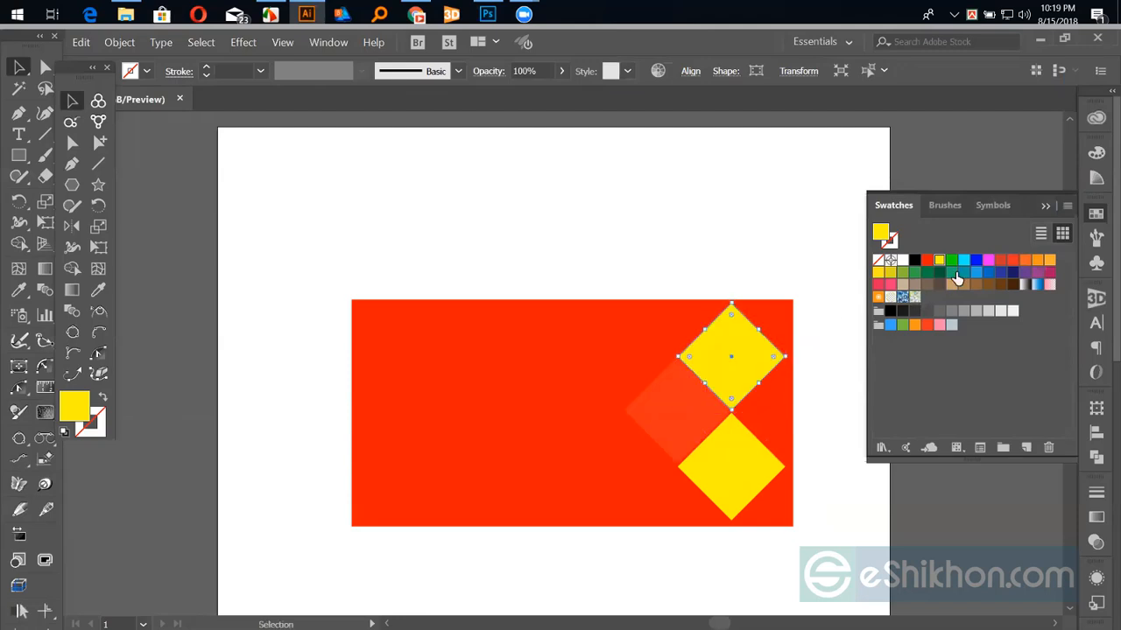
pyautogui.click(963, 260)
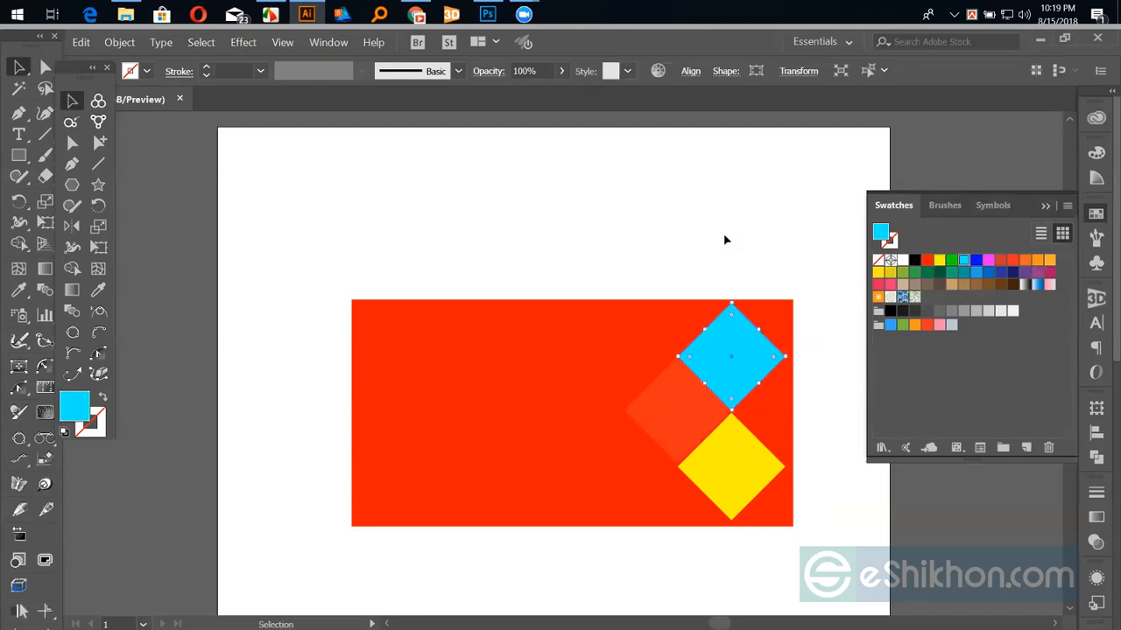
pyautogui.click(723, 233)
# Place a copy of the yellow diamond against its upper-right side, extending past the red rectangle's right edge.
pyautogui.hotkey('ctrl', '=')
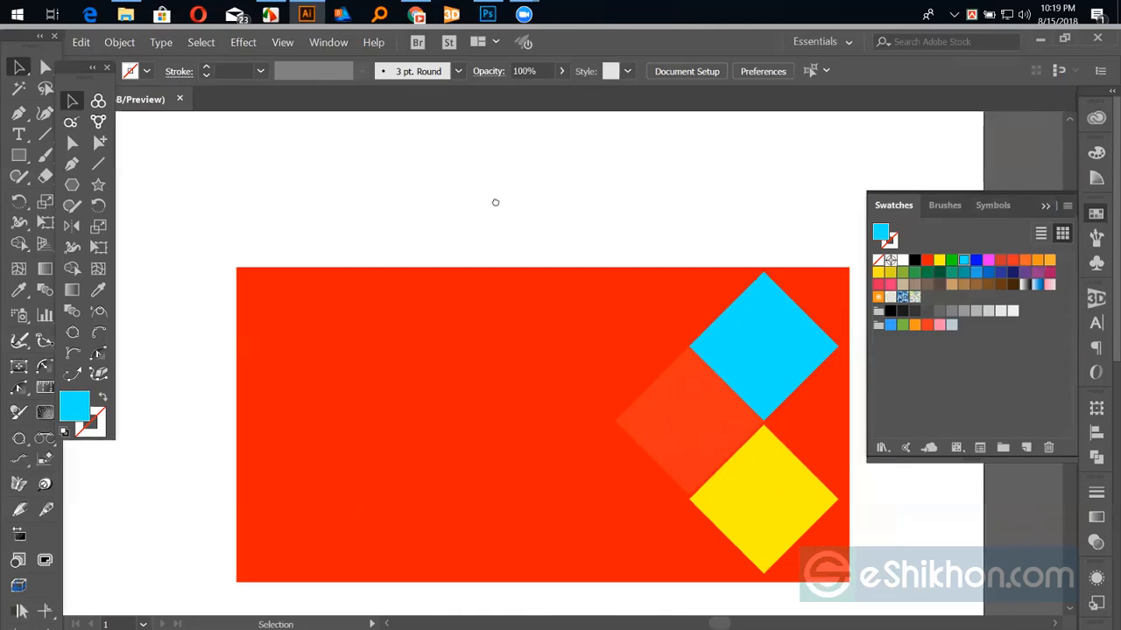
pyautogui.moveTo(587, 485); pyautogui.dragTo(698, 435)
pyautogui.click(713, 292)
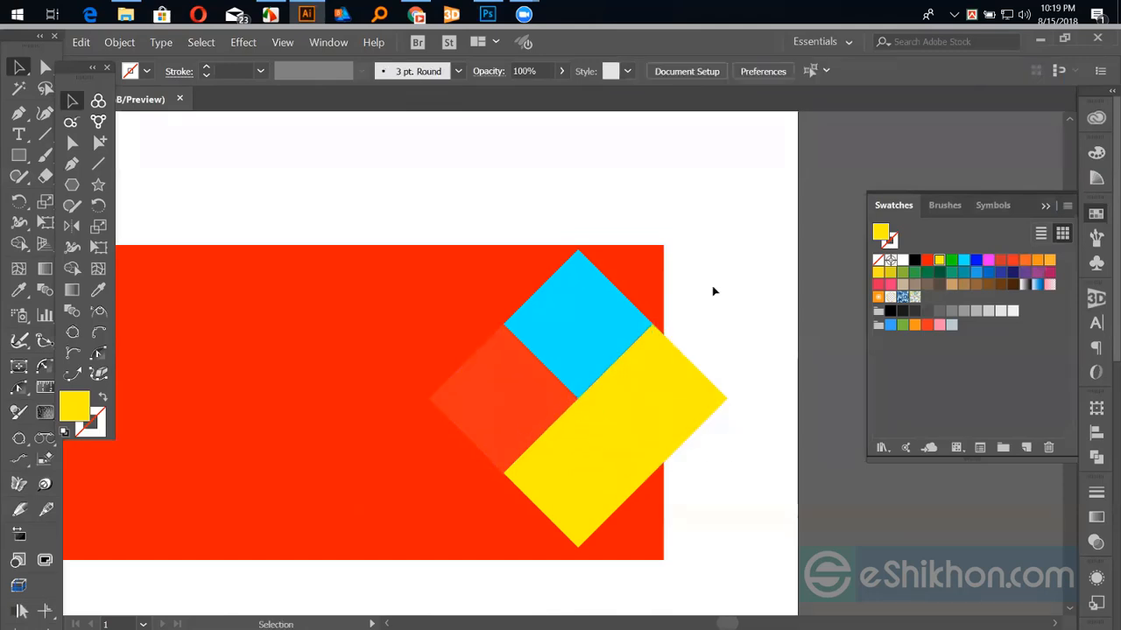
# Draw a horizontal line above the red rectangle with a black stroke and the lens-shaped width profile.
pyautogui.moveTo(410, 165); pyautogui.dragTo(425, 169)
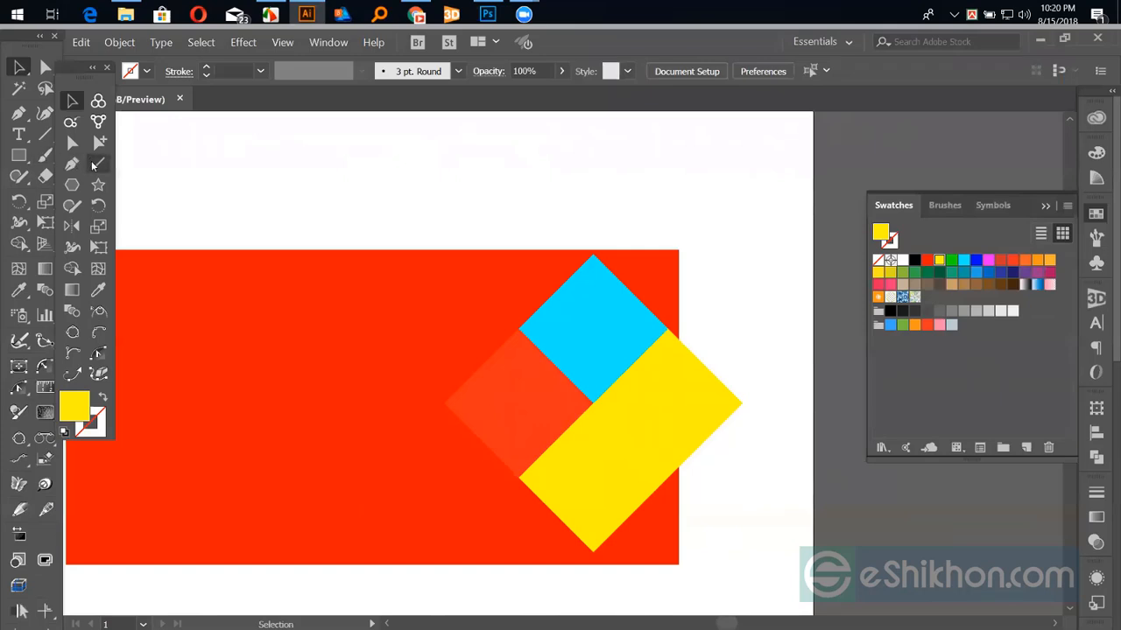
pyautogui.click(98, 163)
pyautogui.moveTo(250, 190); pyautogui.dragTo(417, 189)
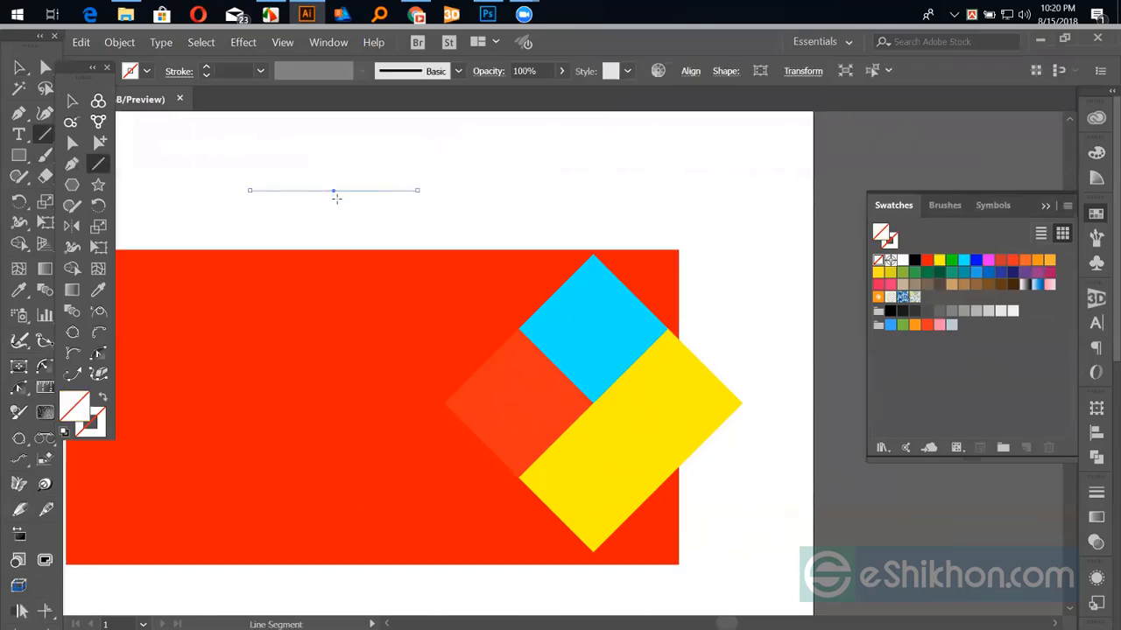
pyautogui.press('x')
pyautogui.click(914, 260)
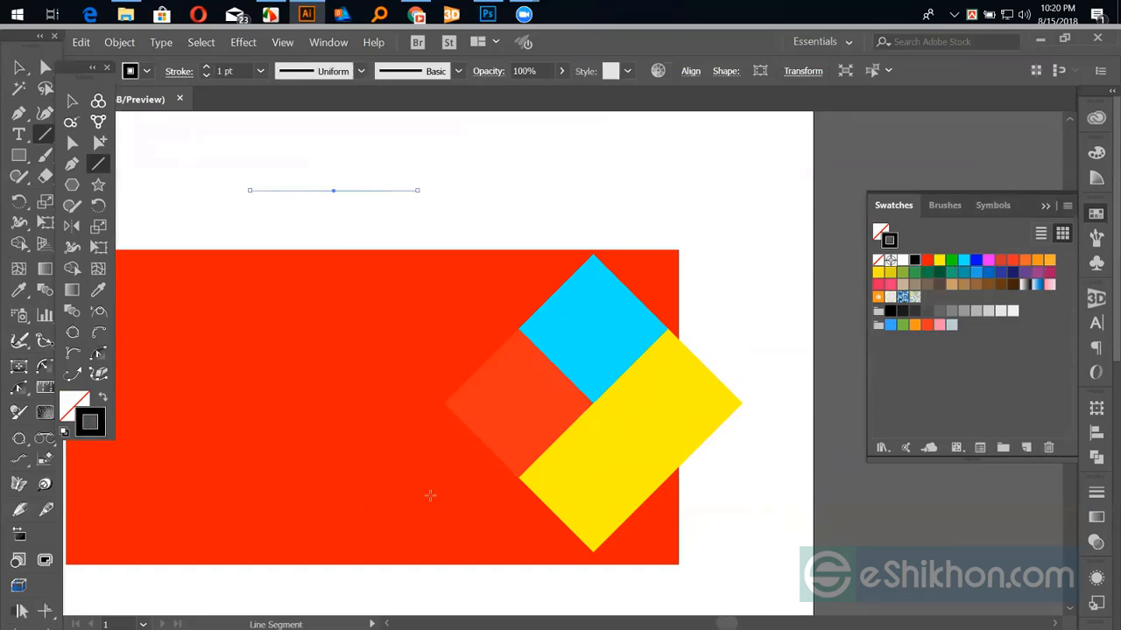
pyautogui.click(323, 75)
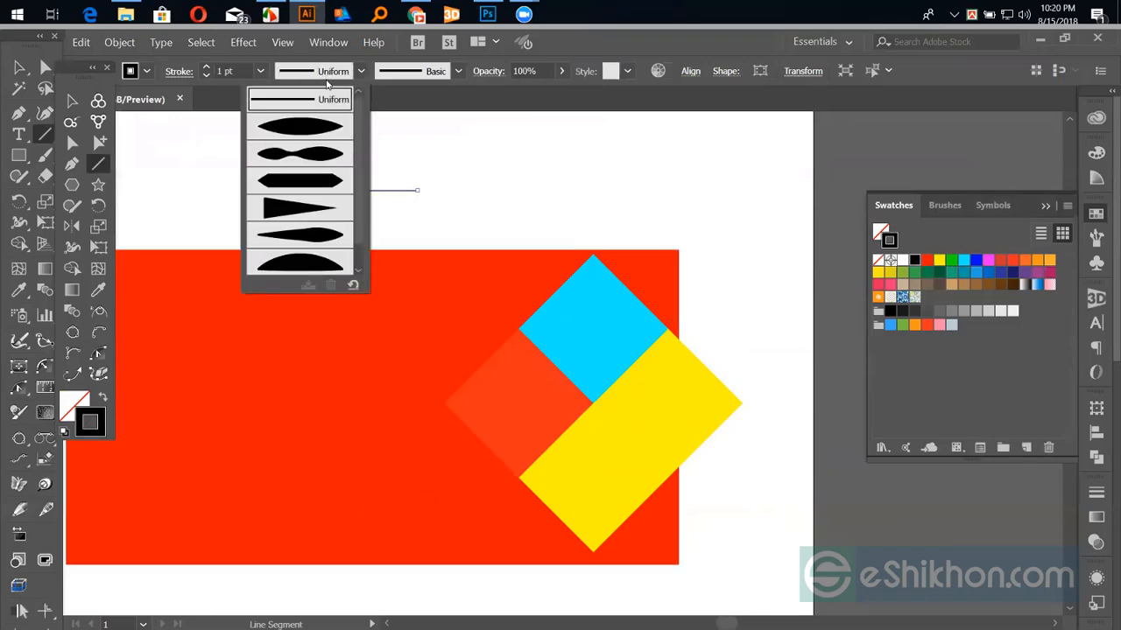
pyautogui.click(311, 123)
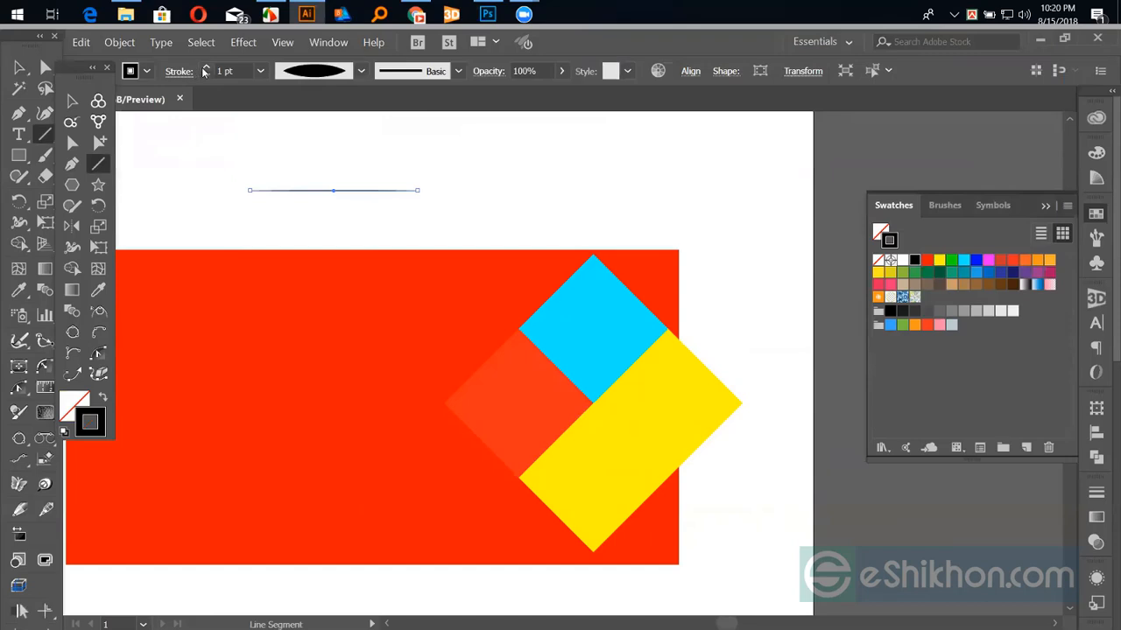
# Raise the tapered line's stroke weight by five increments and expand the stroke into a filled black shape.
pyautogui.click(205, 67)
pyautogui.click(205, 68)
pyautogui.click(206, 67)
pyautogui.click(206, 67)
pyautogui.click(206, 68)
pyautogui.hotkey('ctrl', 'shift', 'o')
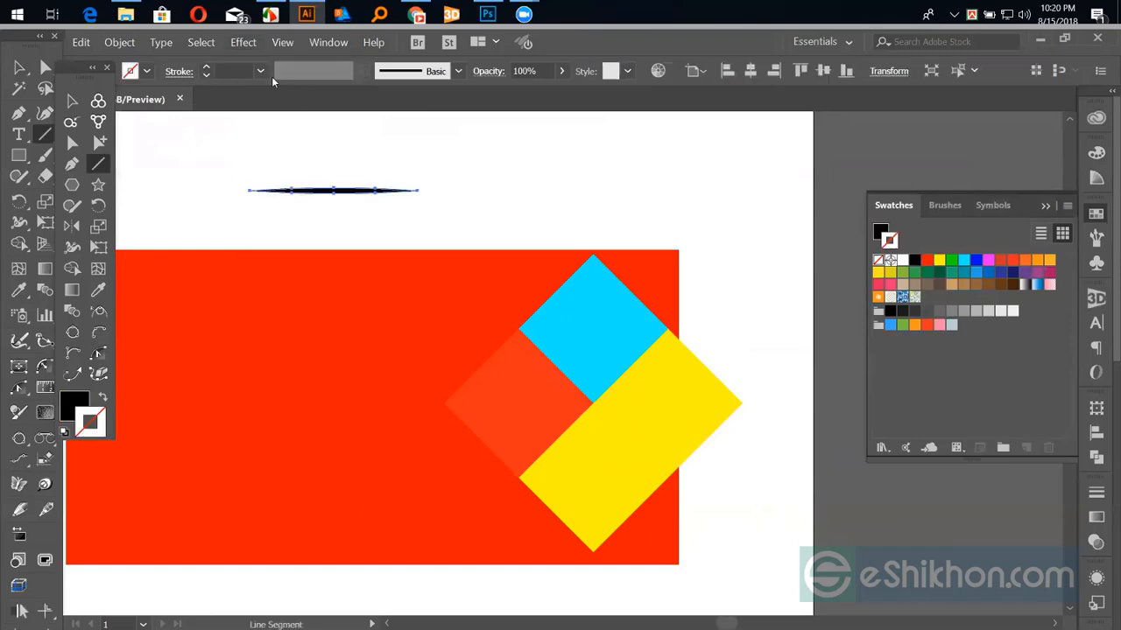
# Apply a Gaussian Blur with a 5.2-pixel radius to the tapered black shape and deselect it.
pyautogui.click(243, 42)
pyautogui.moveTo(302, 203)
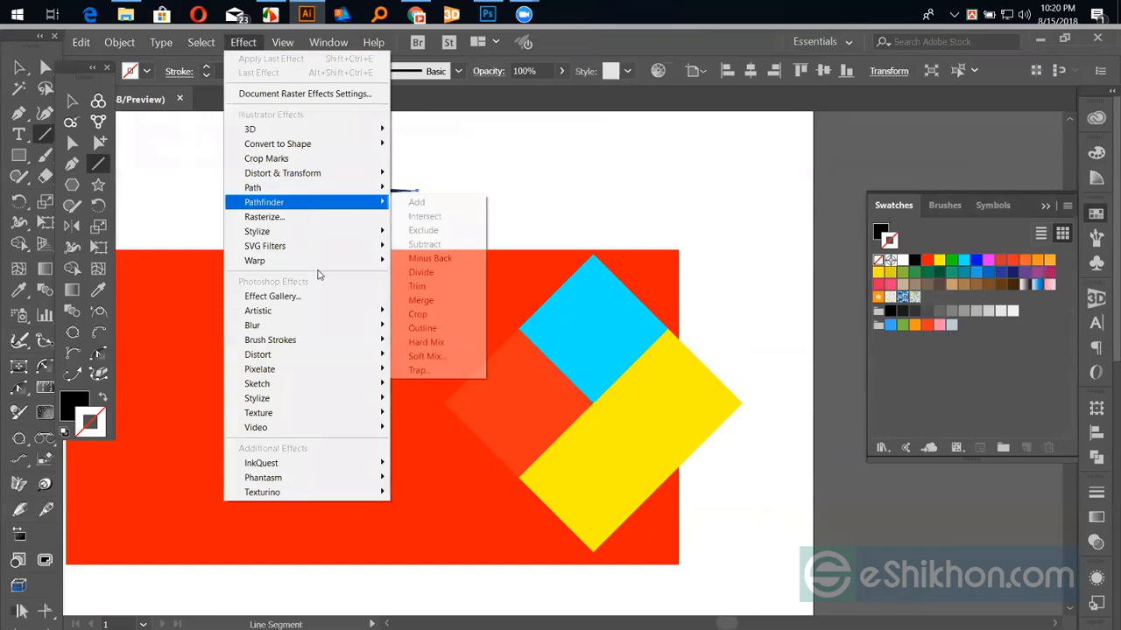
pyautogui.moveTo(329, 326)
pyautogui.click(417, 326)
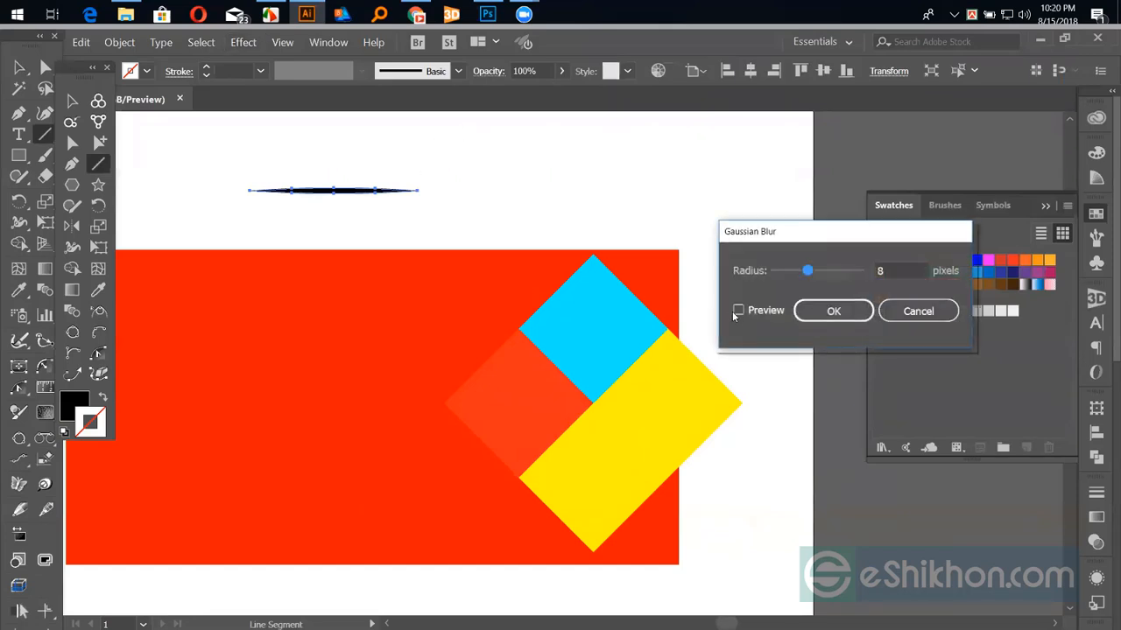
pyautogui.click(738, 311)
pyautogui.moveTo(806, 272); pyautogui.dragTo(796, 272)
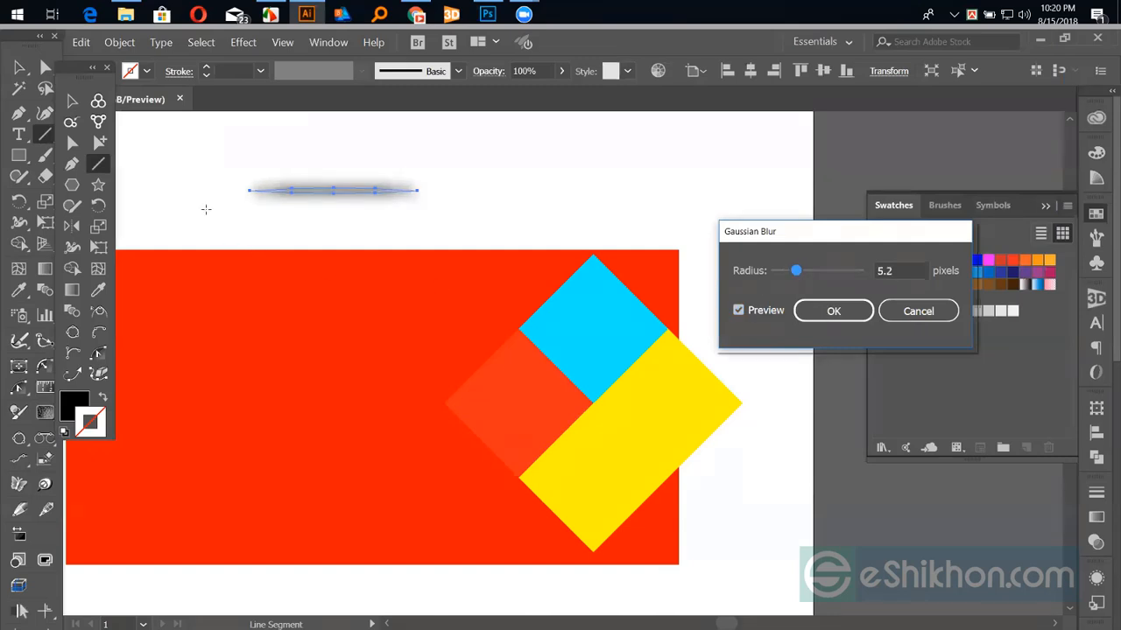
pyautogui.press('Return')
pyautogui.click(71, 101)
pyautogui.click(201, 155)
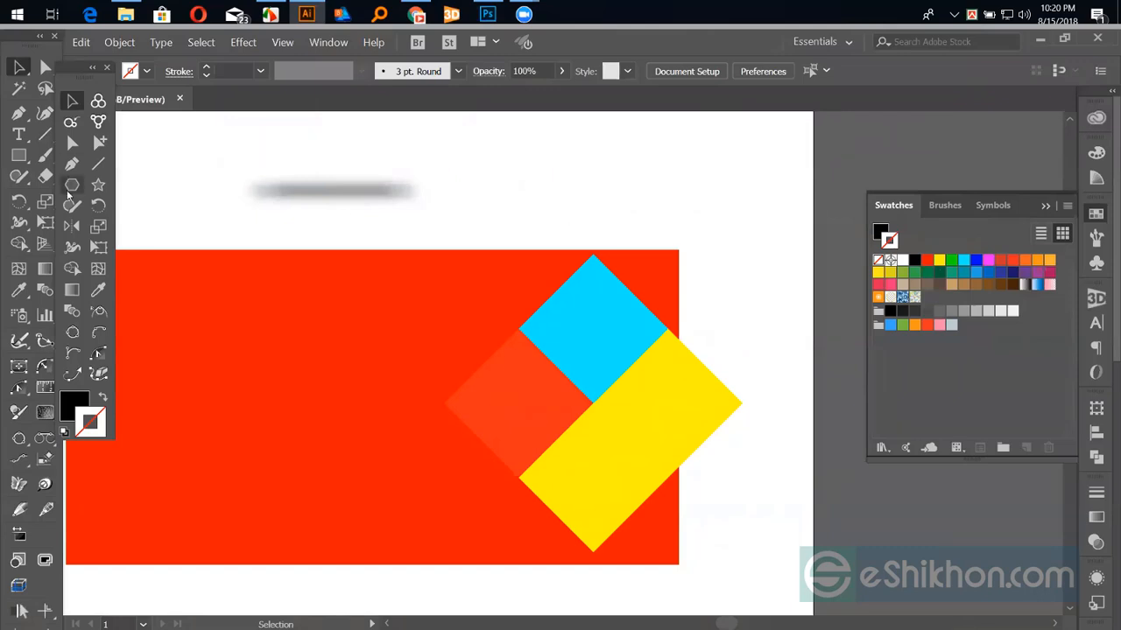
# Draw a rectangle about 155 by 35 px over the blurred shape's upper half, widen it past the shape's left end, and fill it white.
pyautogui.press('m')
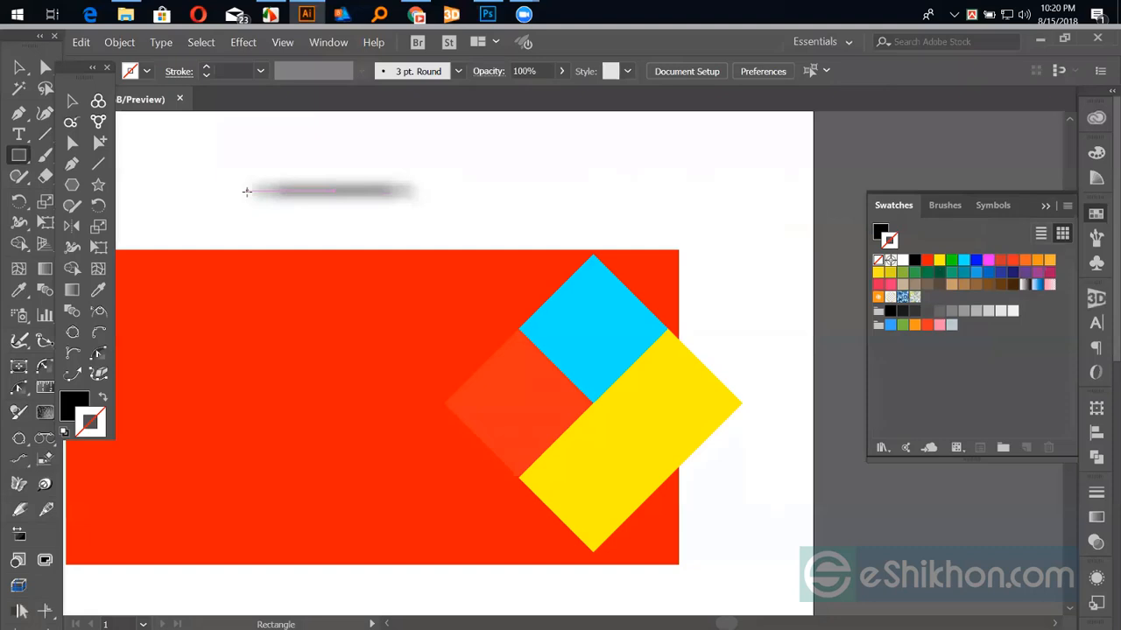
pyautogui.moveTo(247, 191); pyautogui.dragTo(428, 150)
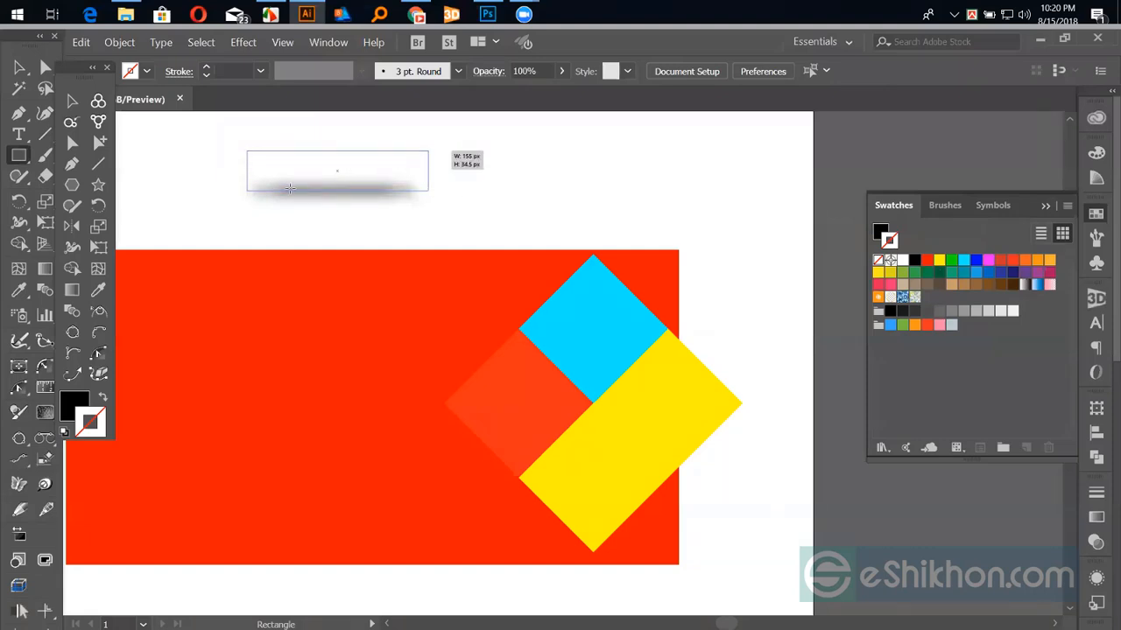
pyautogui.moveTo(247, 171); pyautogui.dragTo(229, 171)
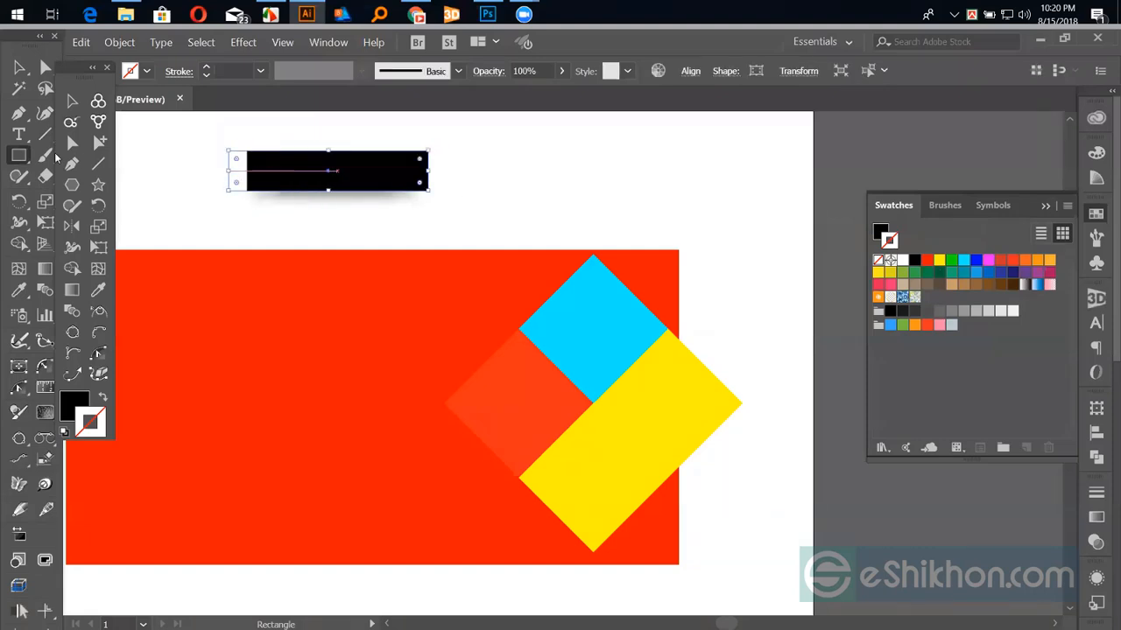
pyautogui.click(71, 104)
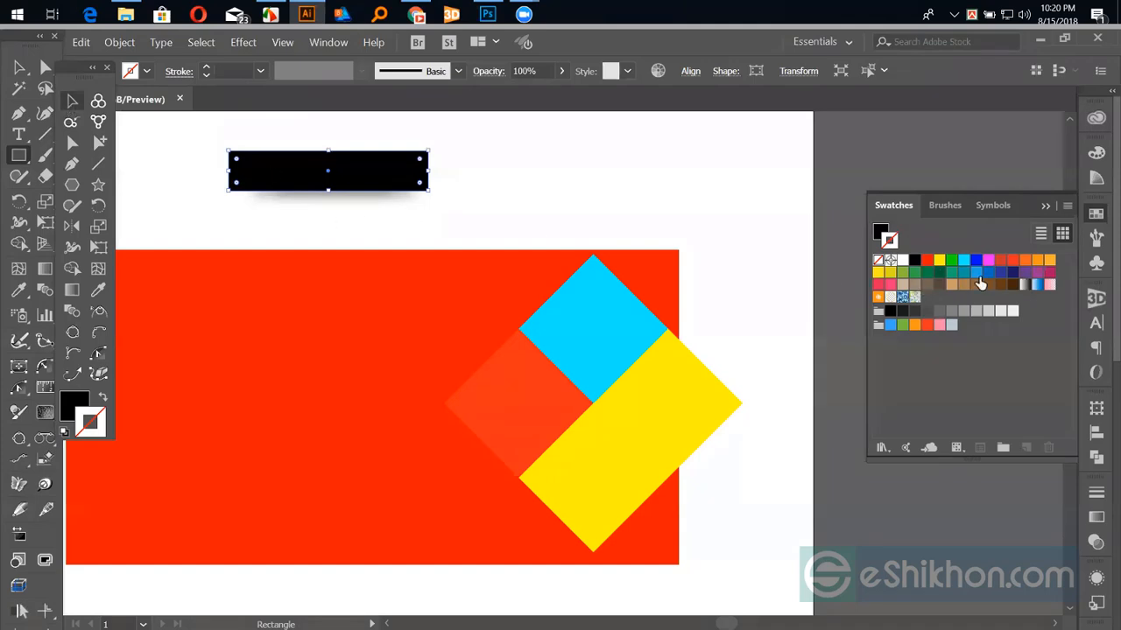
pyautogui.click(902, 260)
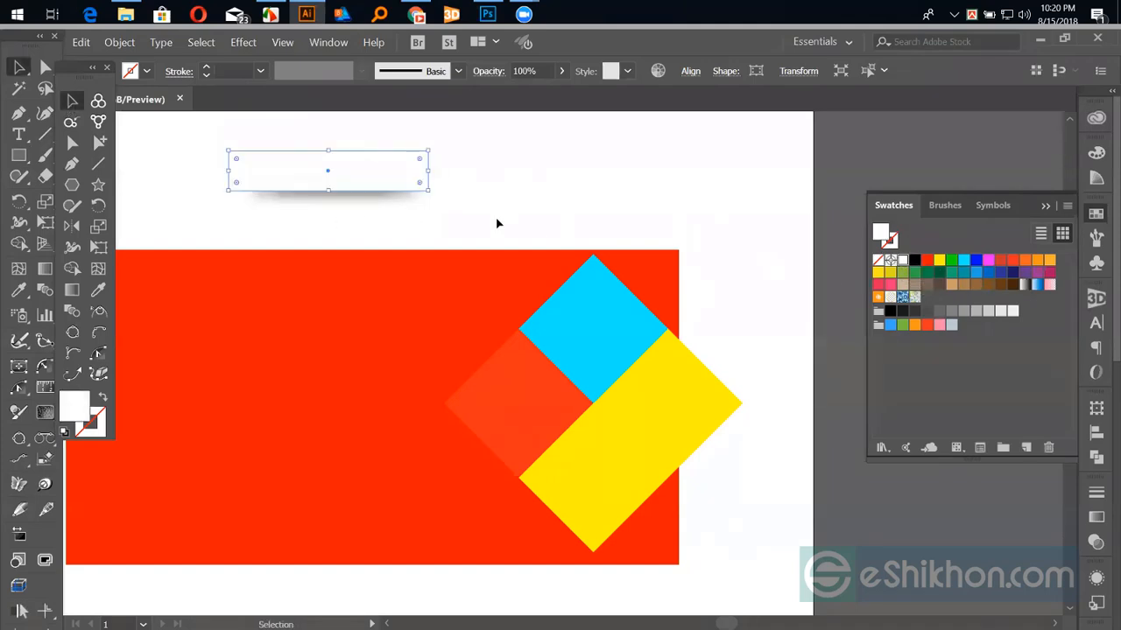
# Clip the blurred shape with the white rectangle using a clipping mask, and deselect the result.
pyautogui.moveTo(492, 219); pyautogui.dragTo(299, 174)
pyautogui.rightClick(299, 172)
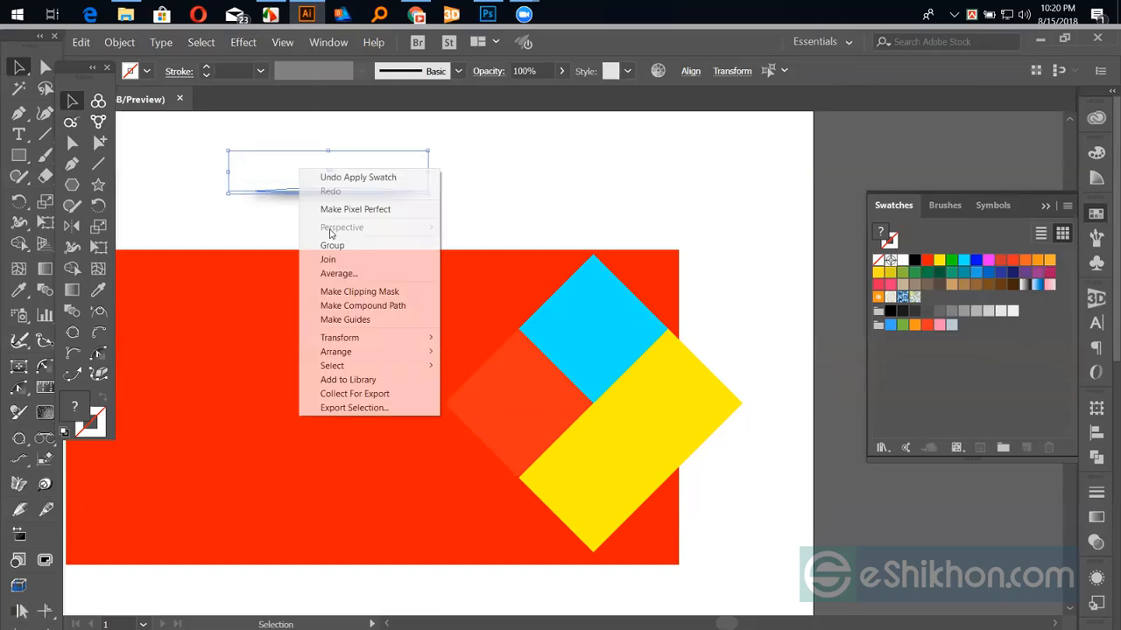
pyautogui.click(399, 293)
pyautogui.click(467, 213)
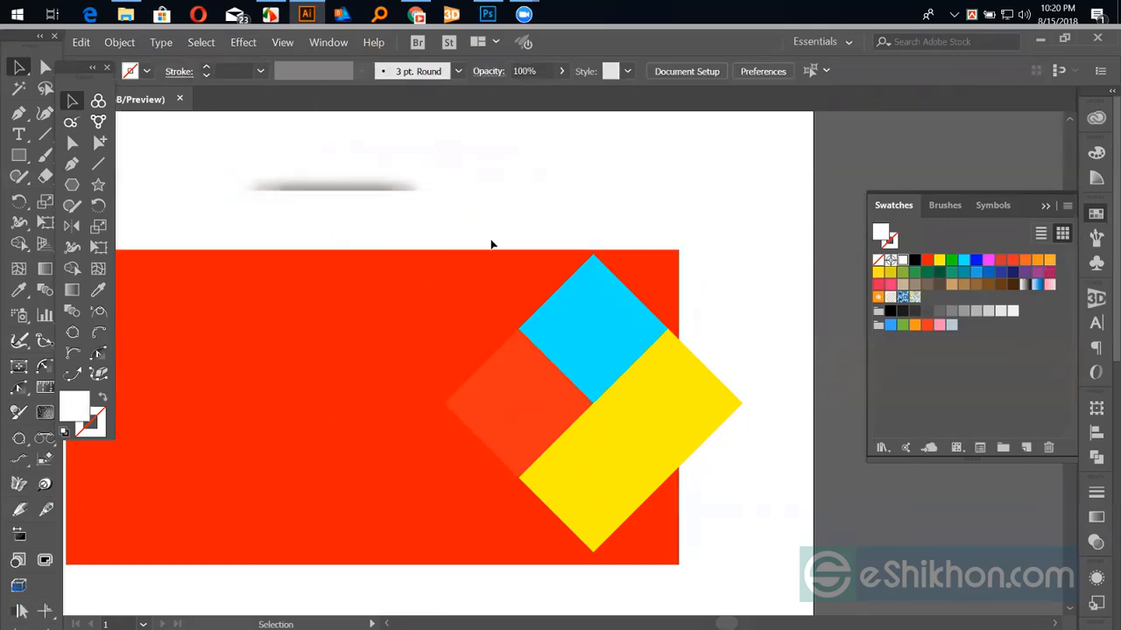
# Rotate the clipped shadow to the diamonds' diagonal angle and place it along the upper-left edge of the yellow shapes.
pyautogui.click(410, 190)
pyautogui.moveTo(430, 197); pyautogui.dragTo(432, 122)
pyautogui.moveTo(358, 169); pyautogui.dragTo(604, 395)
pyautogui.click(751, 446)
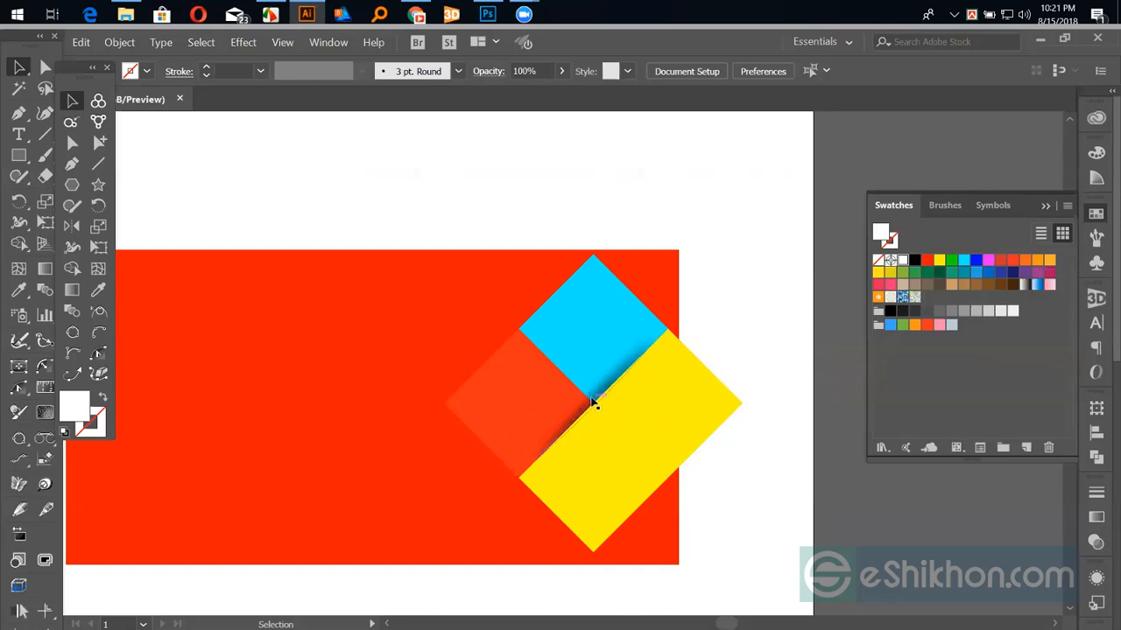
# Copy the shadow to the shared upper-left edge of the blue and orange diamonds, and place another copy on the open red area.
pyautogui.moveTo(592, 403); pyautogui.dragTo(523, 327)
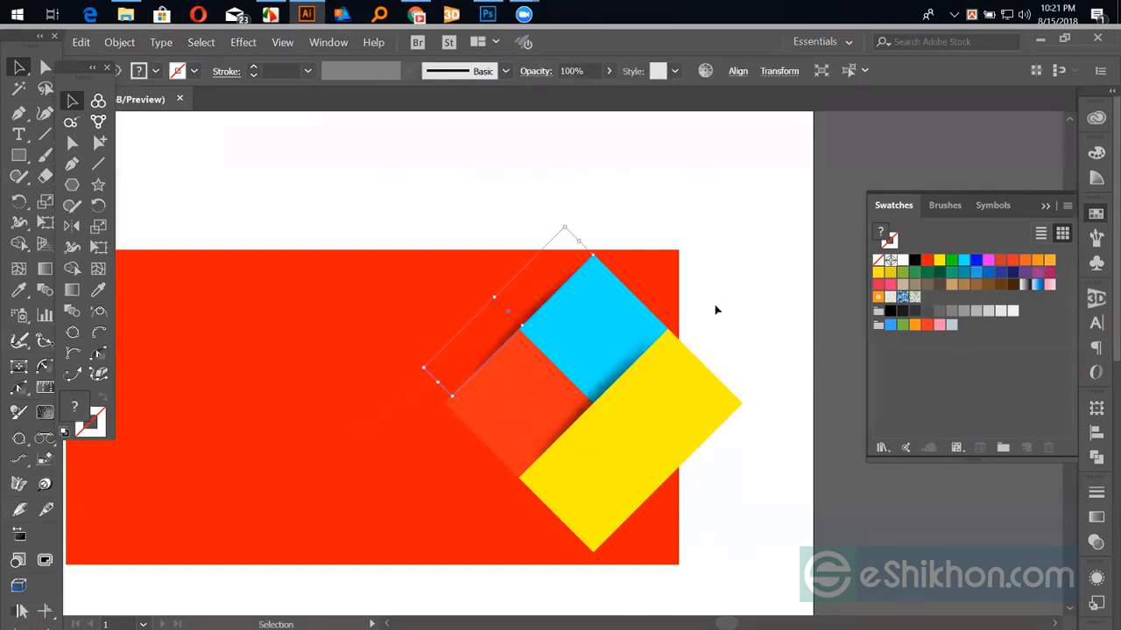
pyautogui.click(738, 310)
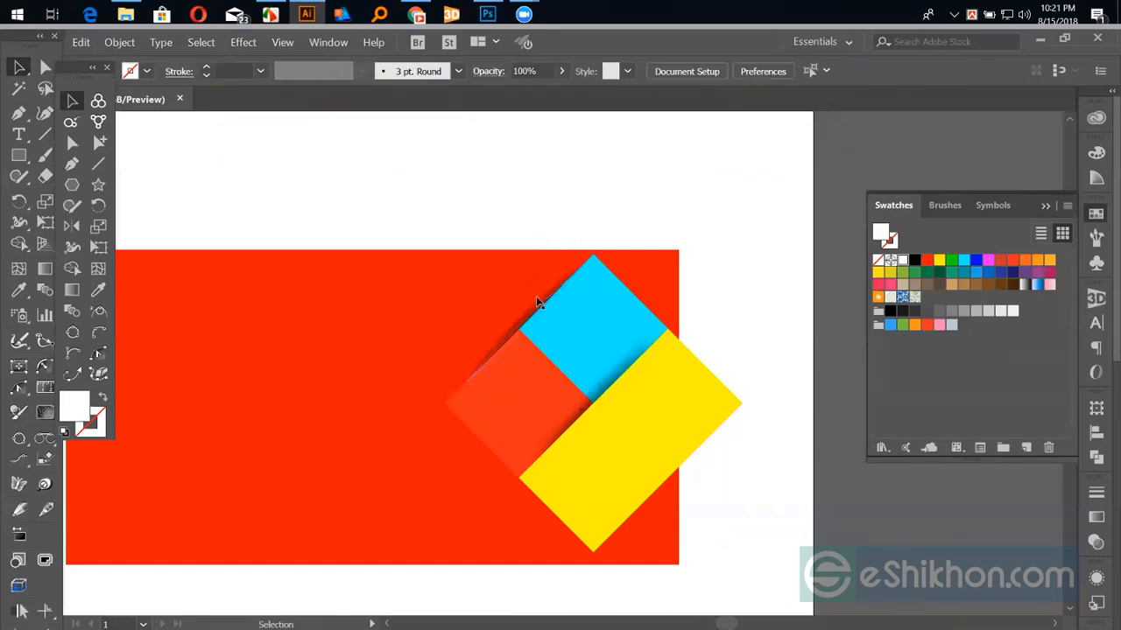
pyautogui.moveTo(430, 371); pyautogui.dragTo(321, 418)
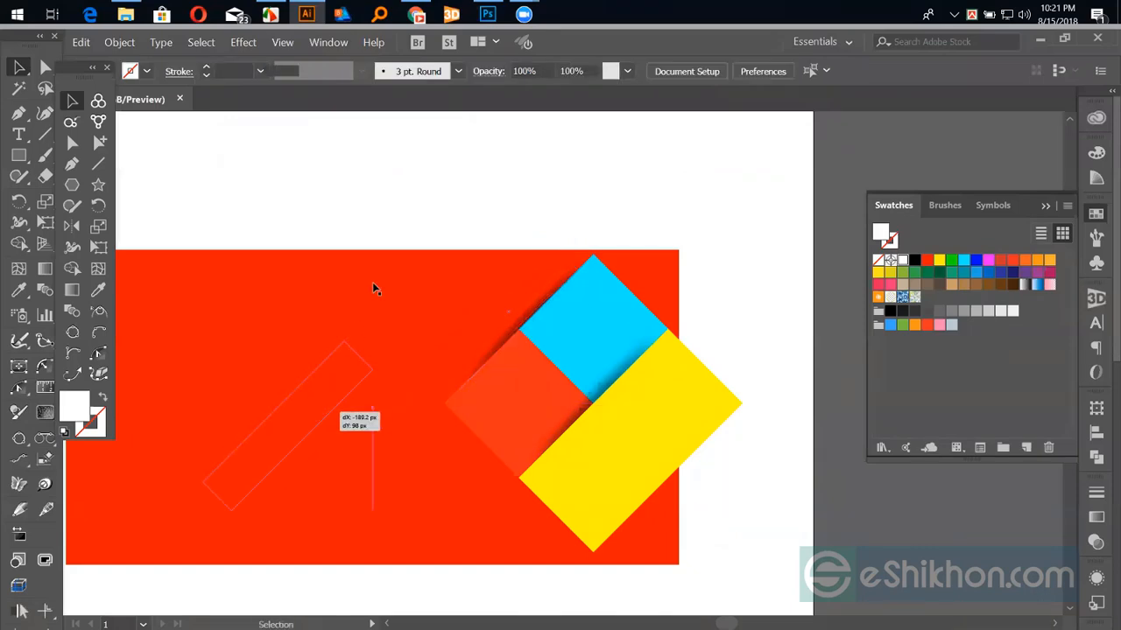
pyautogui.click(404, 208)
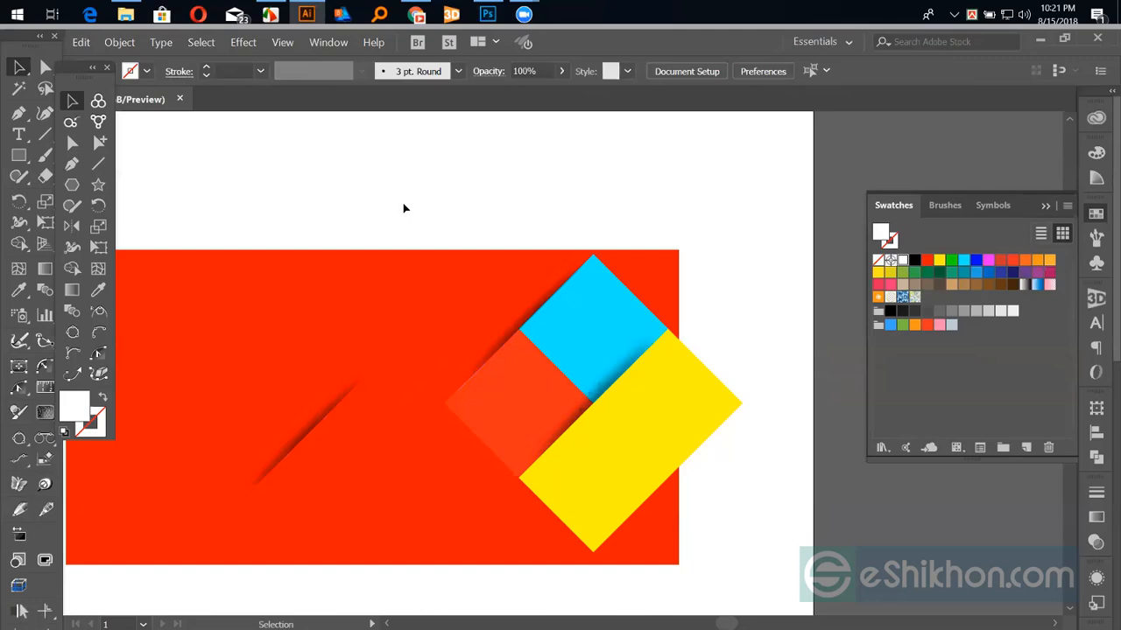
# Lower the opacity of the separate shadow copy on the red area to 64% and deselect it.
pyautogui.click(291, 455)
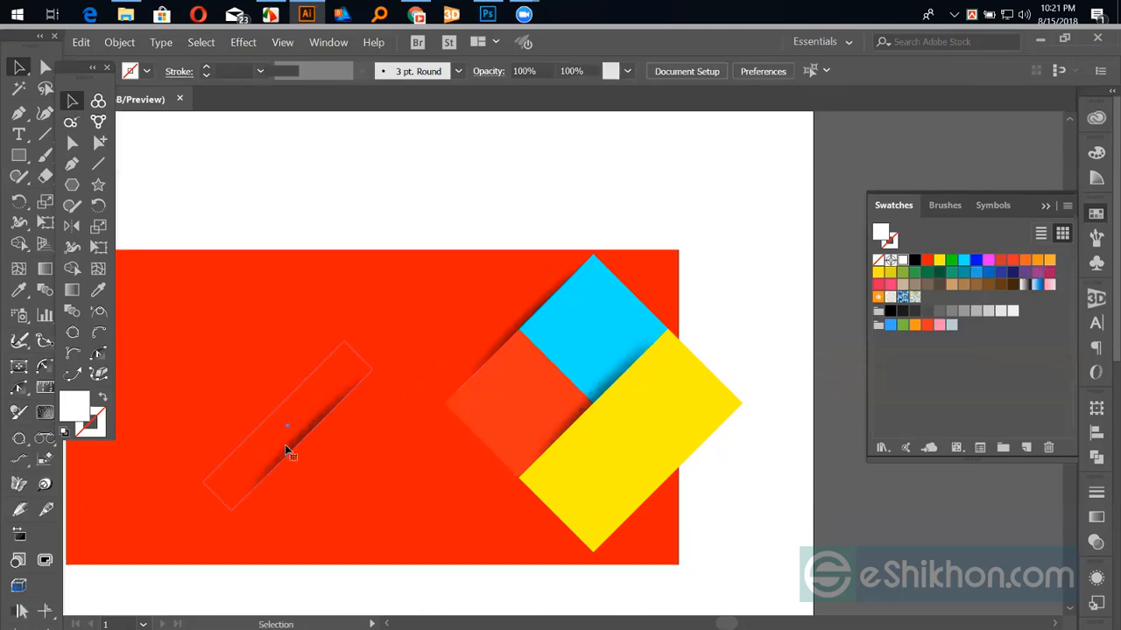
pyautogui.click(1095, 542)
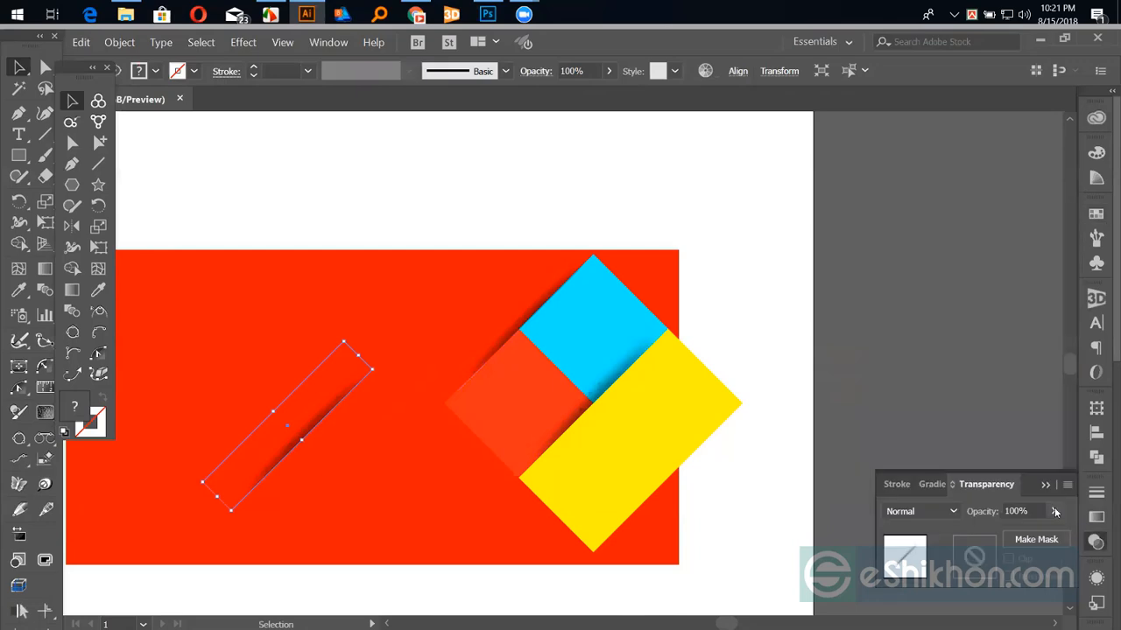
pyautogui.click(1055, 511)
pyautogui.moveTo(1055, 533); pyautogui.dragTo(1029, 533)
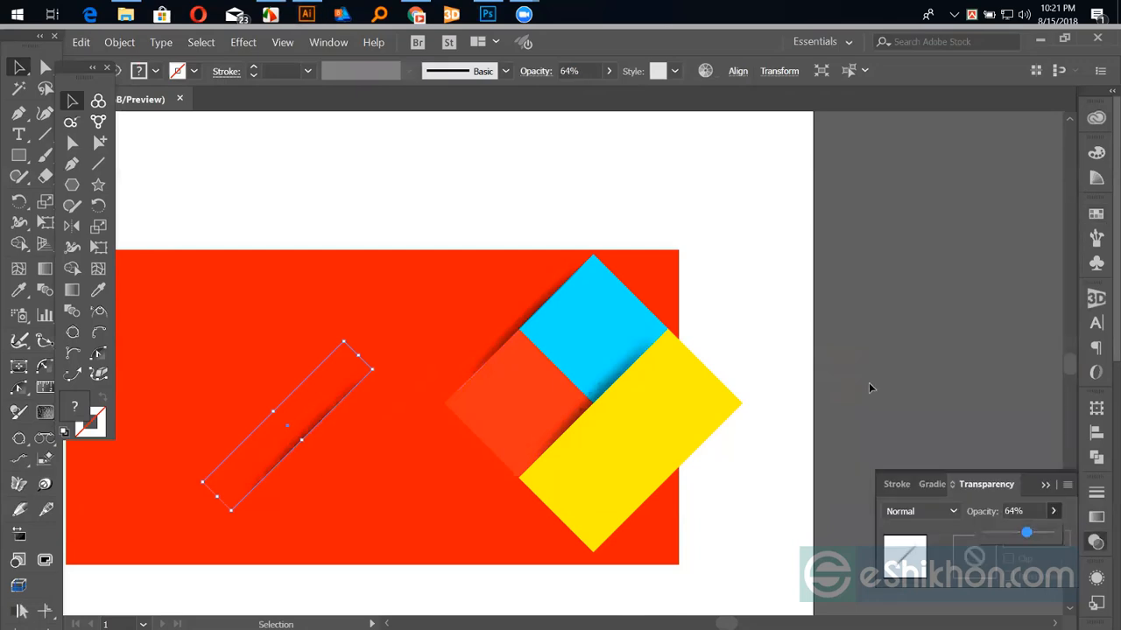
pyautogui.click(867, 374)
pyautogui.click(865, 370)
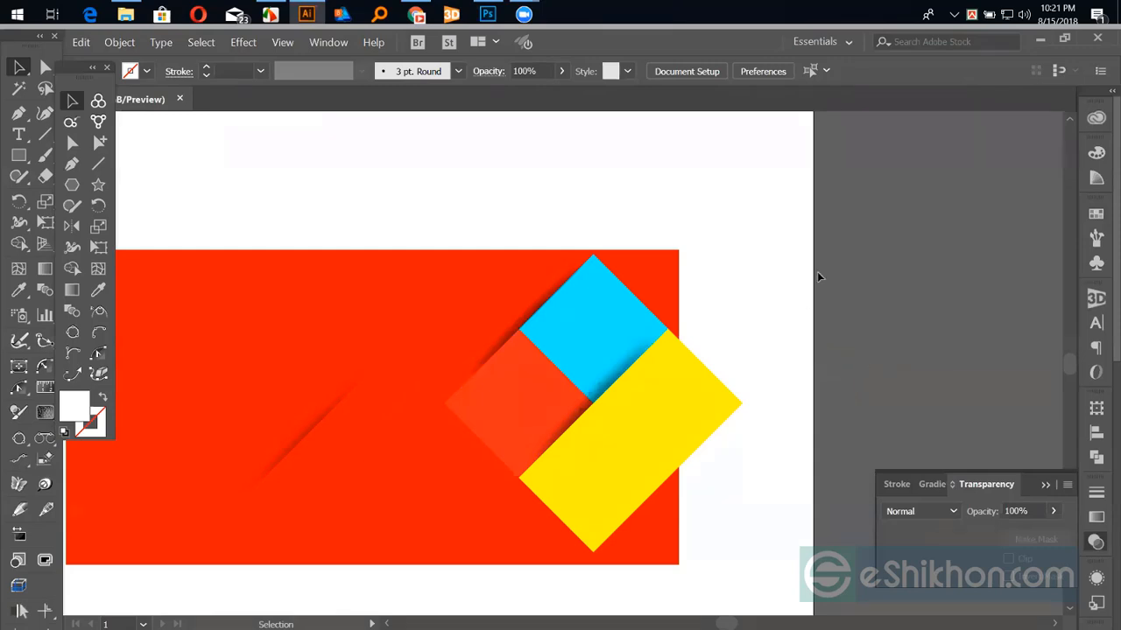
pyautogui.click(650, 259)
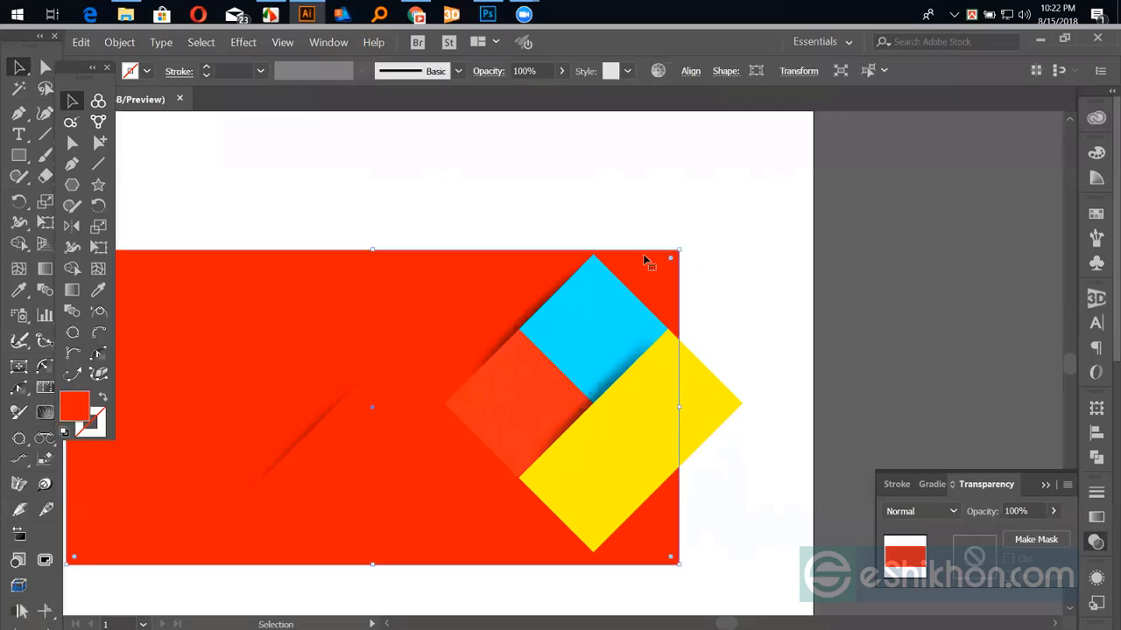
pyautogui.click(751, 268)
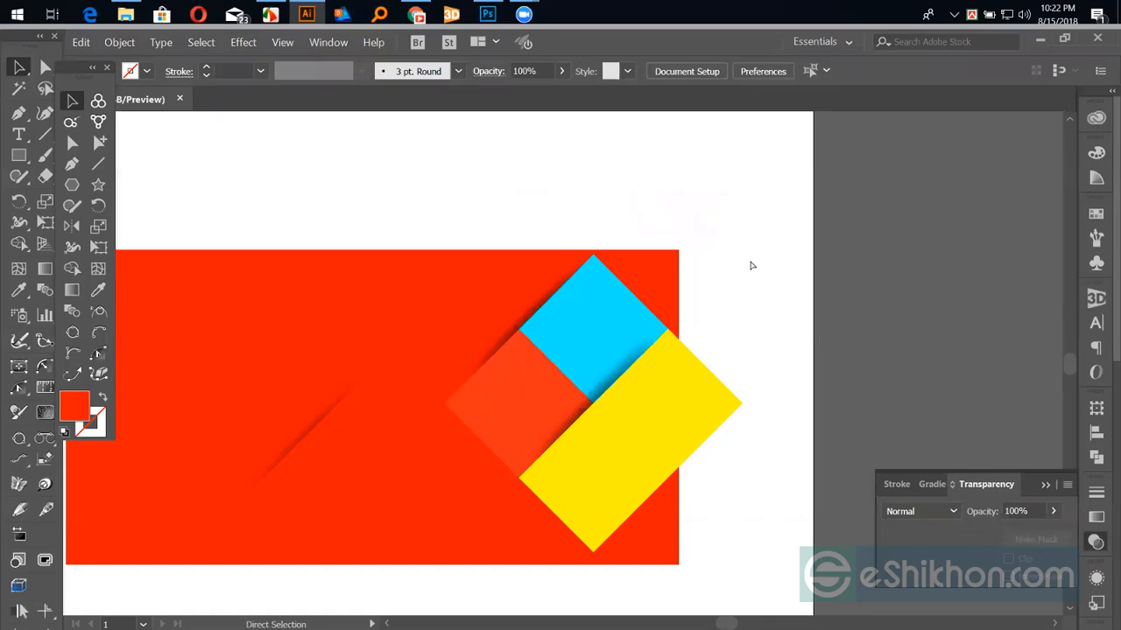
# Try to trim the yellow overhang with Shape Builder and a vertical line along the red rectangle's right edge, and delete the line.
pyautogui.hotkey('ctrl', '-')
pyautogui.hotkey('ctrl', '-')
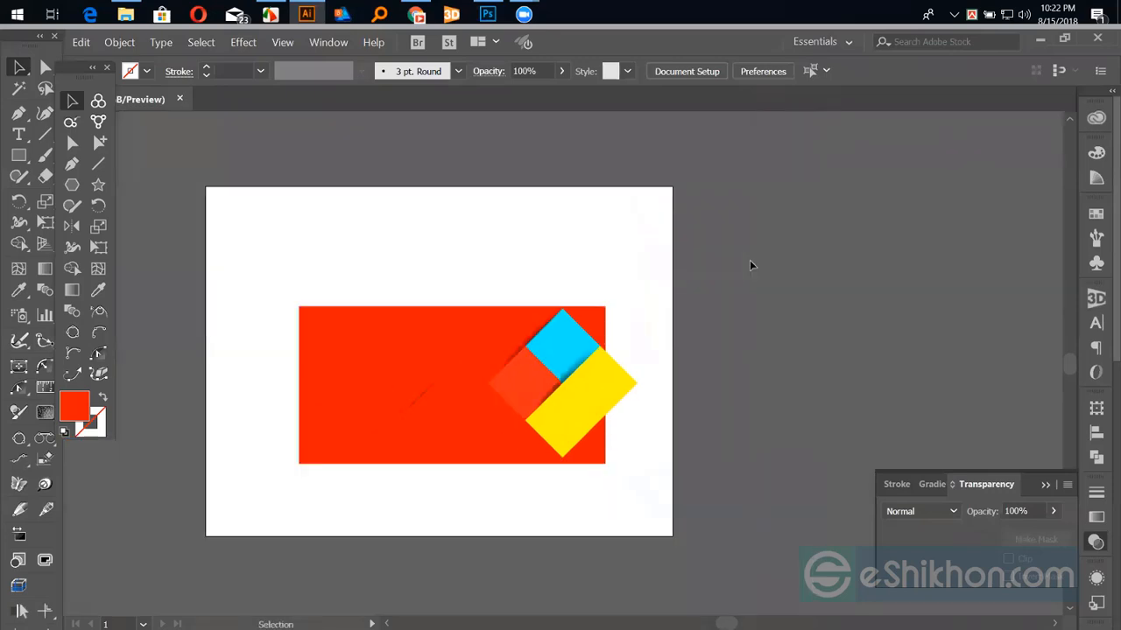
pyautogui.click(95, 171)
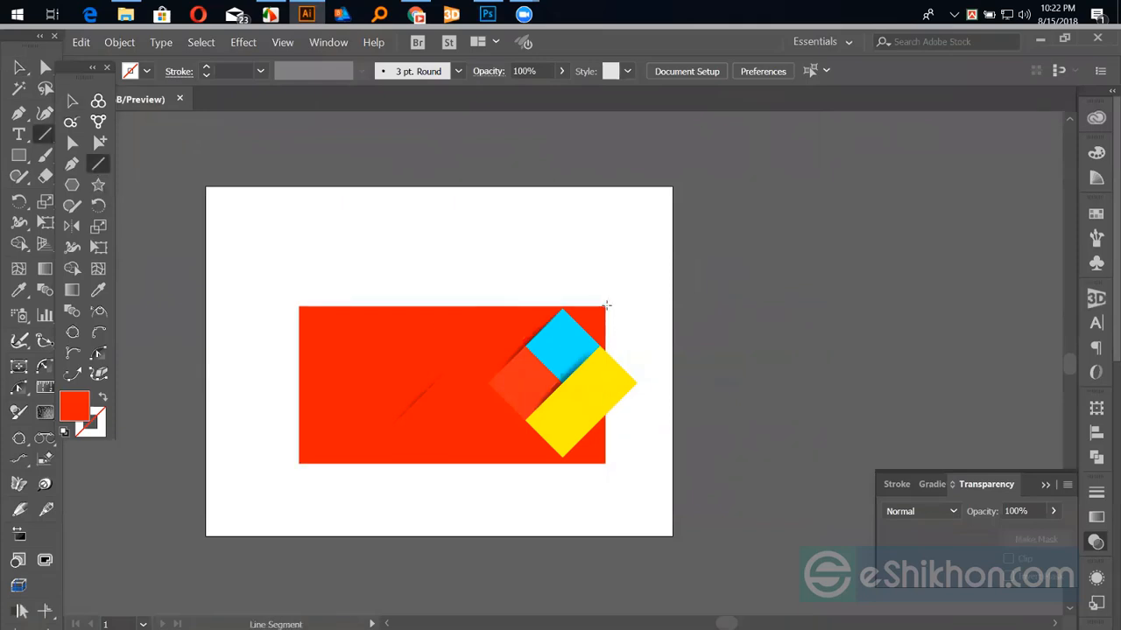
pyautogui.moveTo(603, 305); pyautogui.dragTo(605, 518)
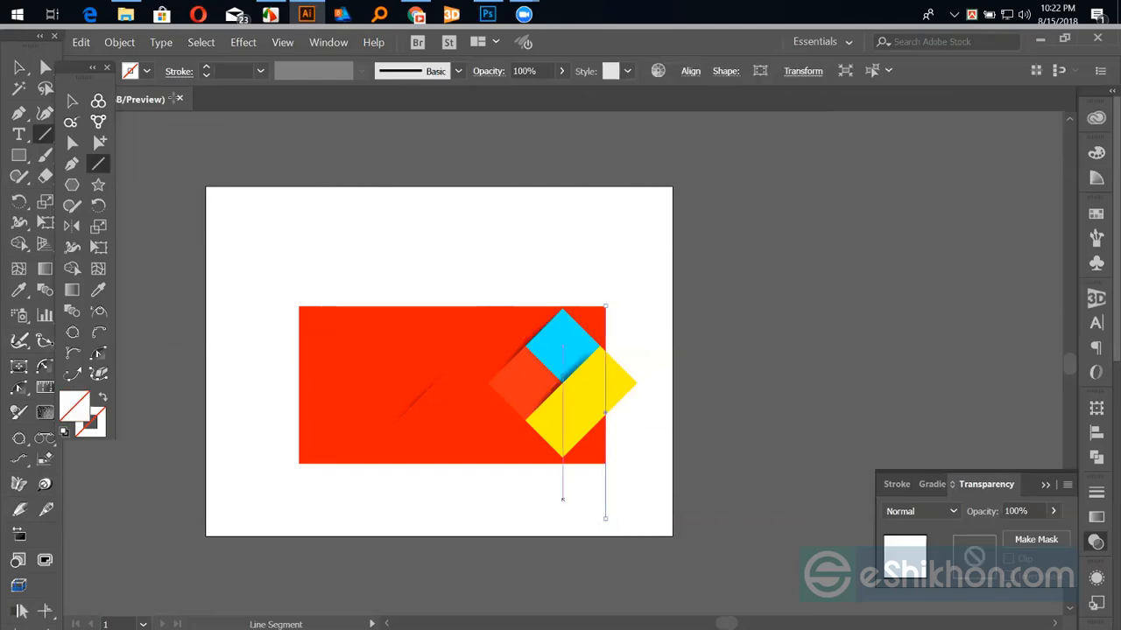
pyautogui.press('v')
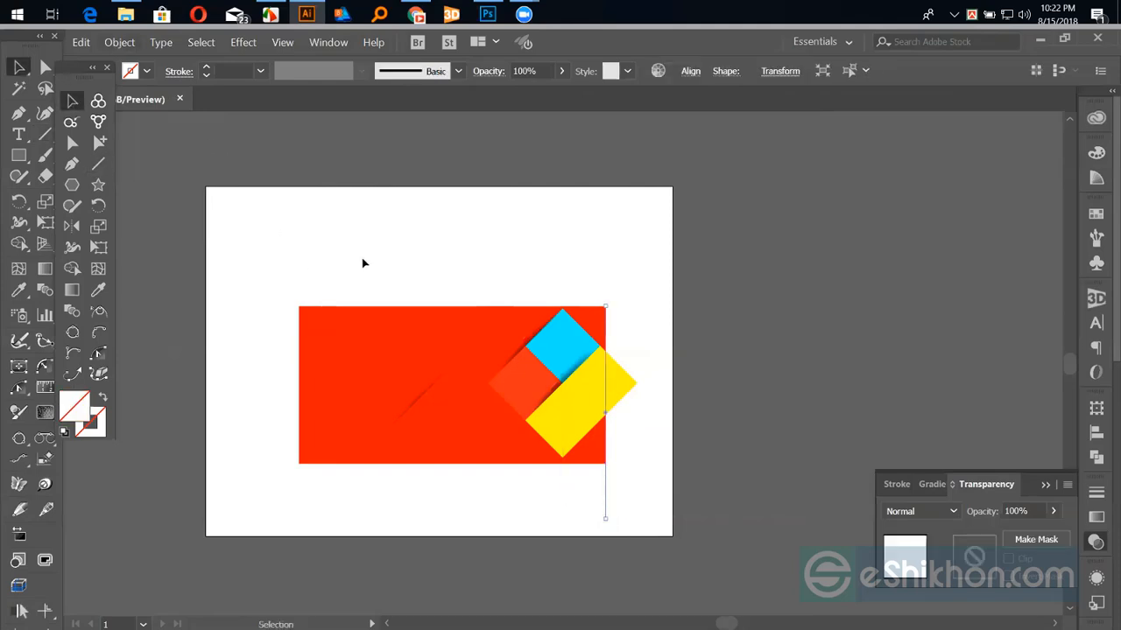
pyautogui.keyDown('shift'); pyautogui.click(620, 383); pyautogui.keyUp('shift')
pyautogui.hotkey('shift', 'm')
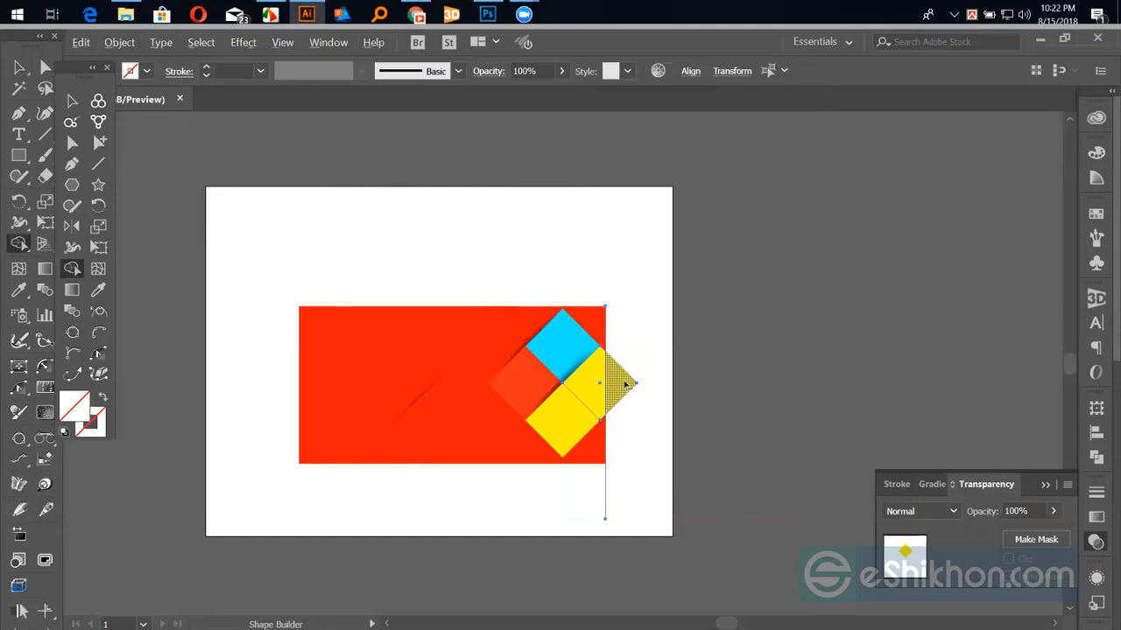
pyautogui.click(75, 102)
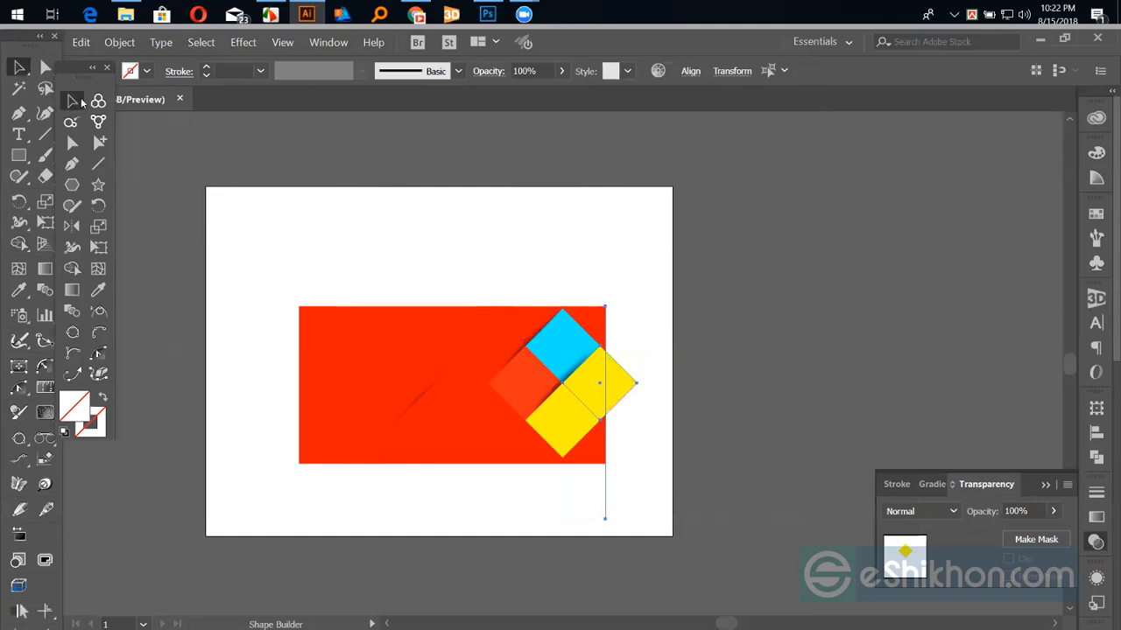
pyautogui.click(636, 500)
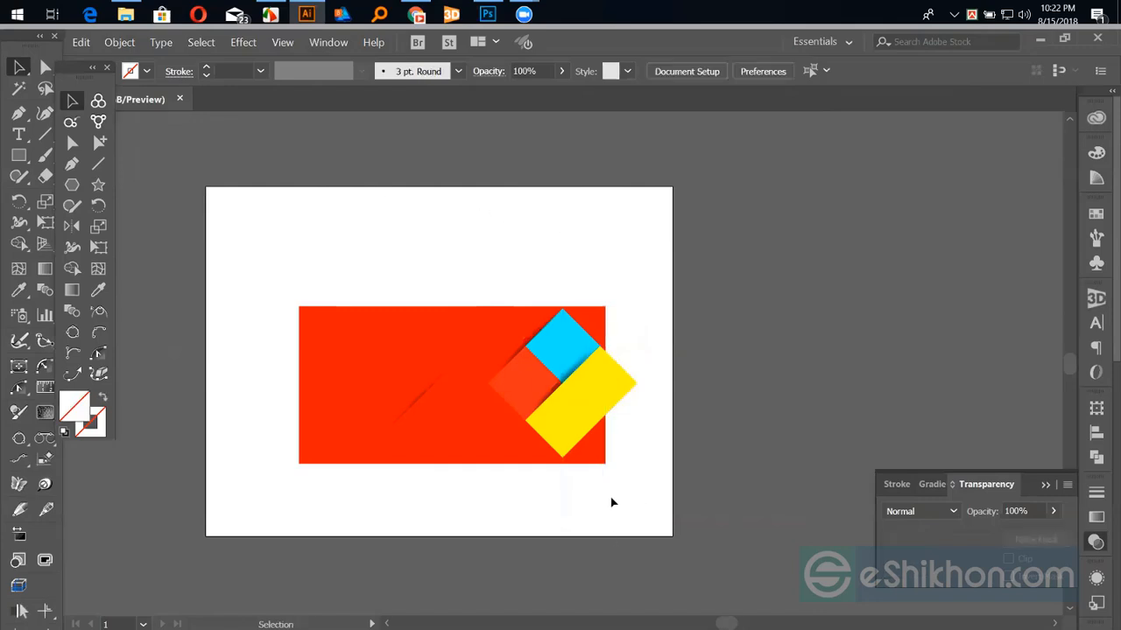
pyautogui.click(605, 497)
pyautogui.press('Delete')
# Draw a rectangle without fill or stroke exactly over the red rectangle, from its upper-left to its lower-right corner.
pyautogui.click(75, 185)
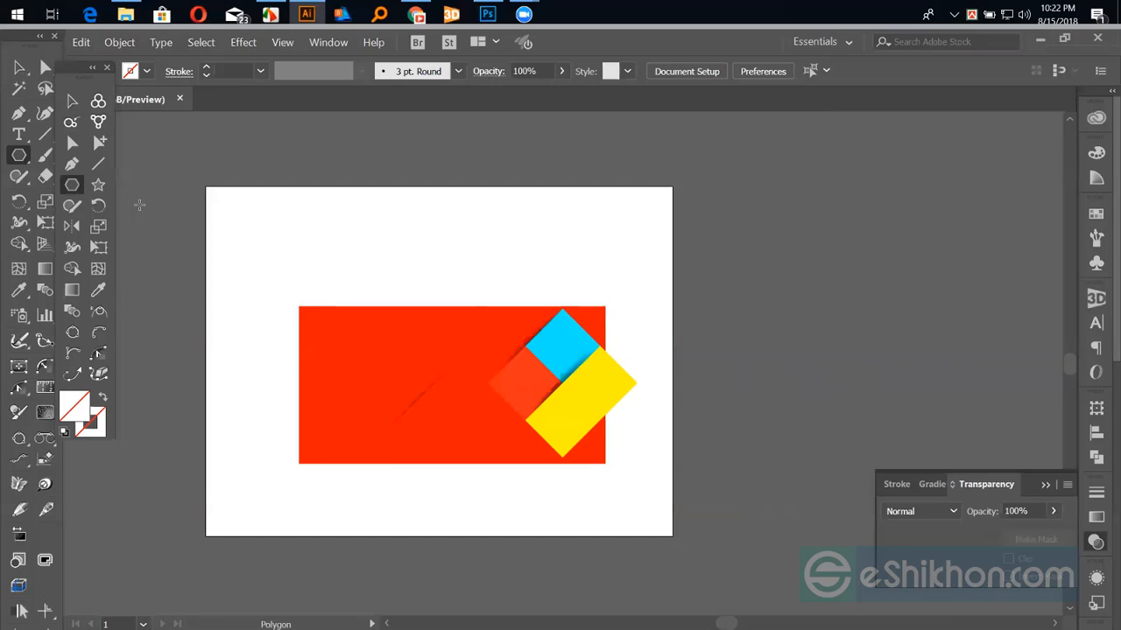
pyautogui.press('m')
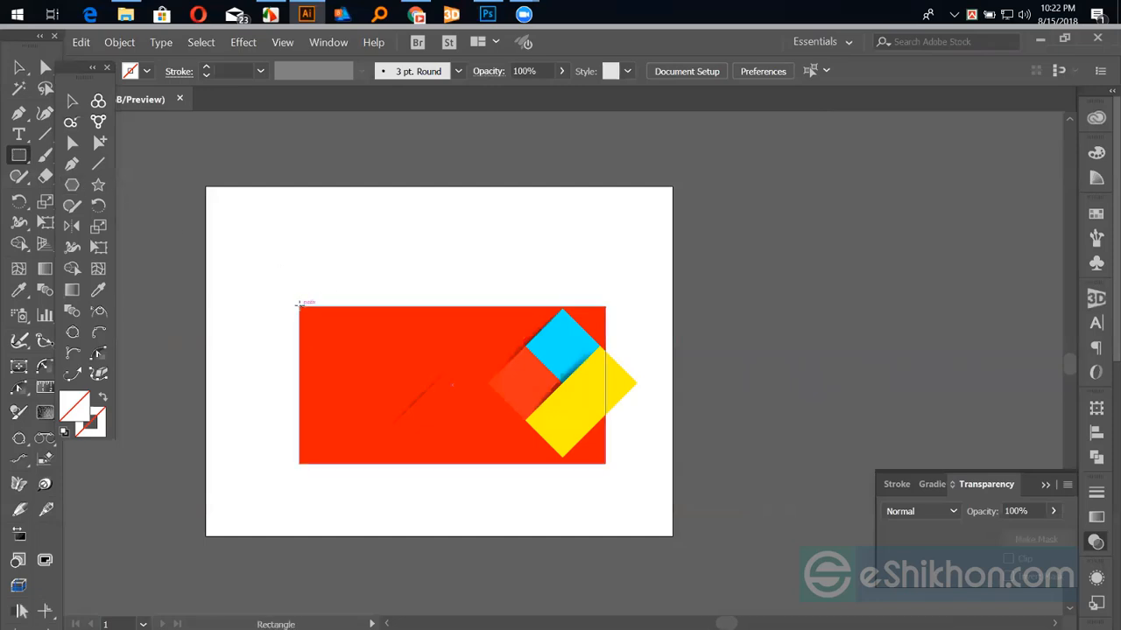
pyautogui.moveTo(298, 305)
pyautogui.mouseDown()
pyautogui.moveTo(400, 367)
pyautogui.moveTo(604, 463)
pyautogui.mouseUp()
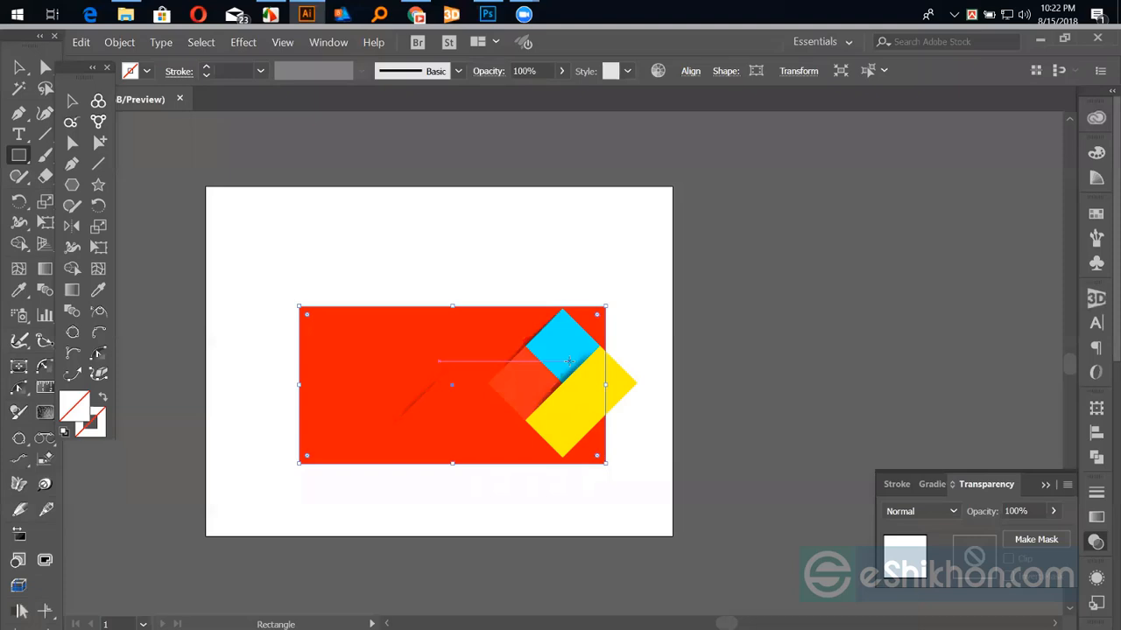
pyautogui.press('v')
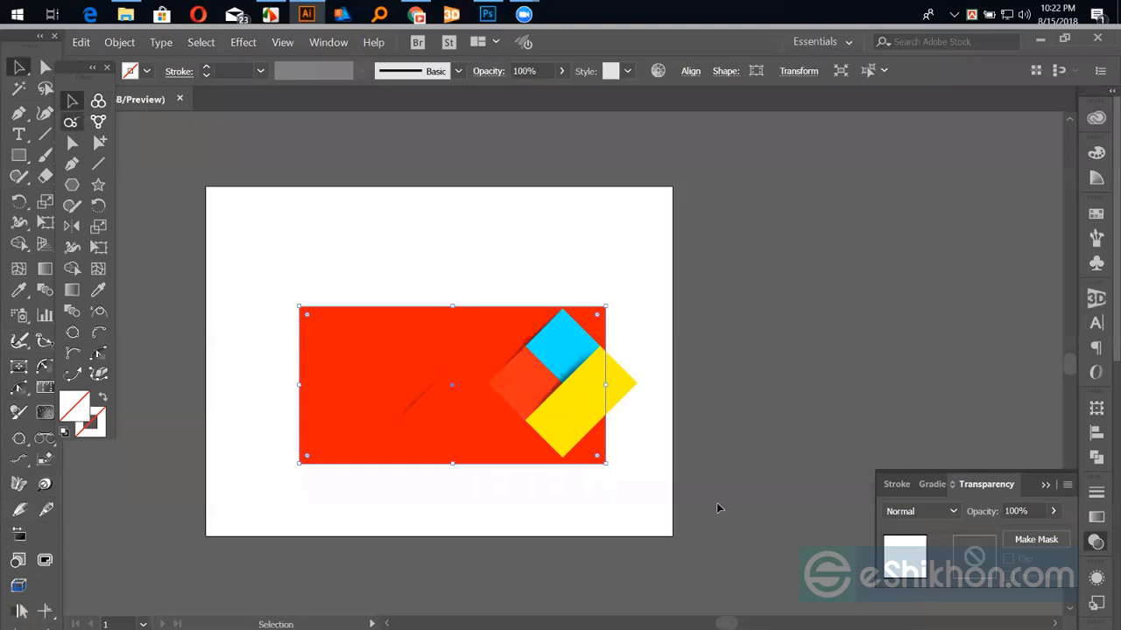
# Select all the artwork and scale it up proportionally from its centre to about 961 by 480 px.
pyautogui.hotkey('ctrl', 'a')
pyautogui.press('a')
pyautogui.press('v')
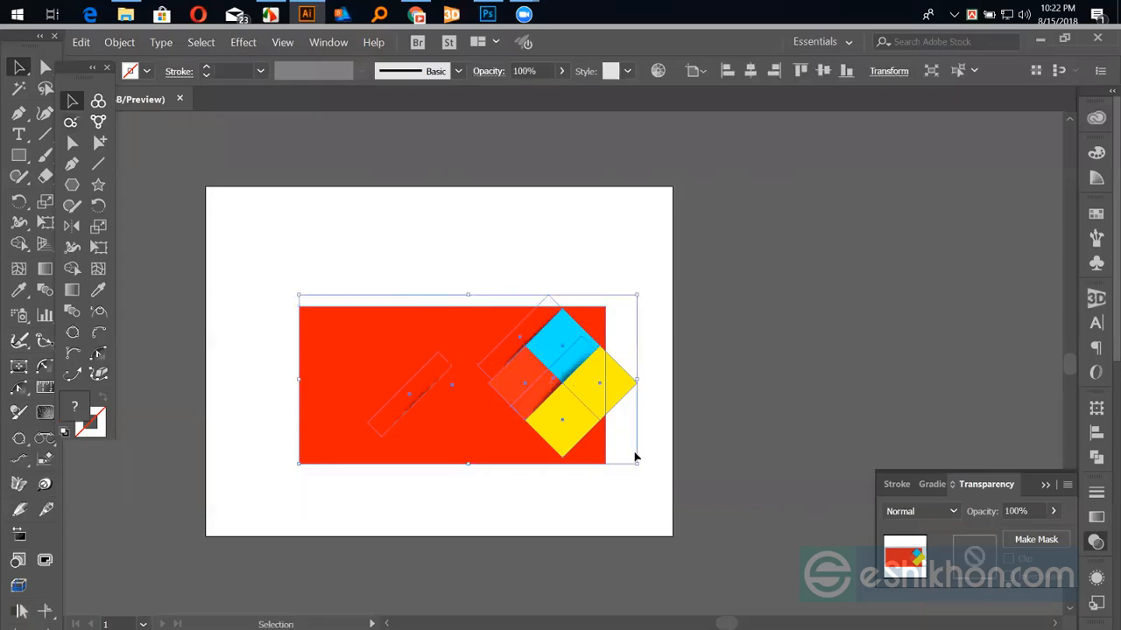
pyautogui.moveTo(637, 461); pyautogui.dragTo(749, 545)
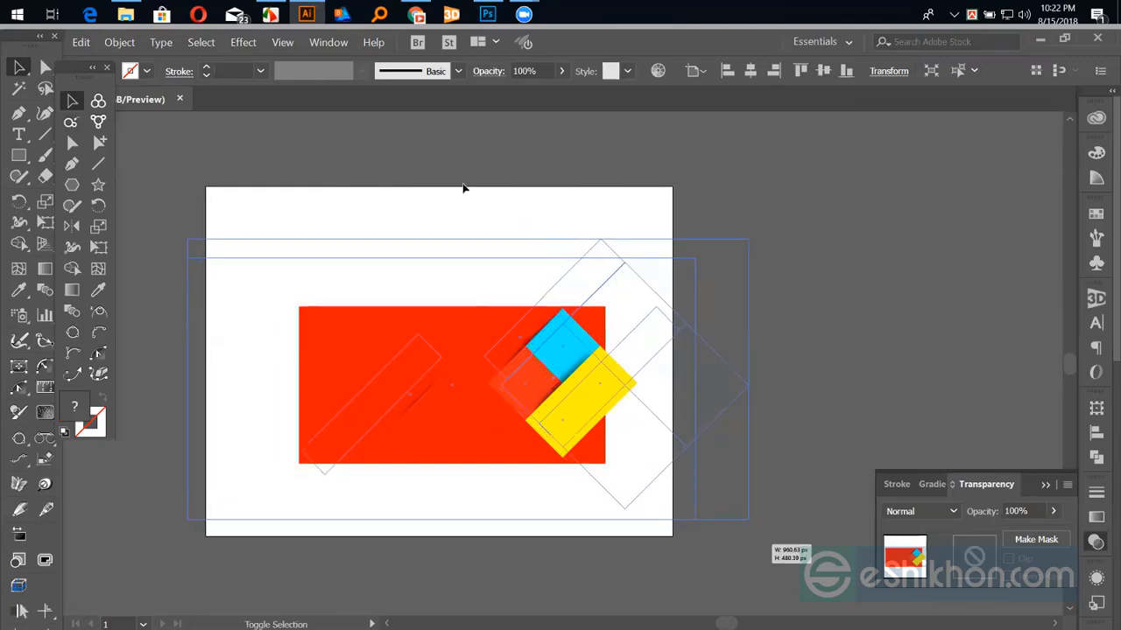
pyautogui.click(200, 192)
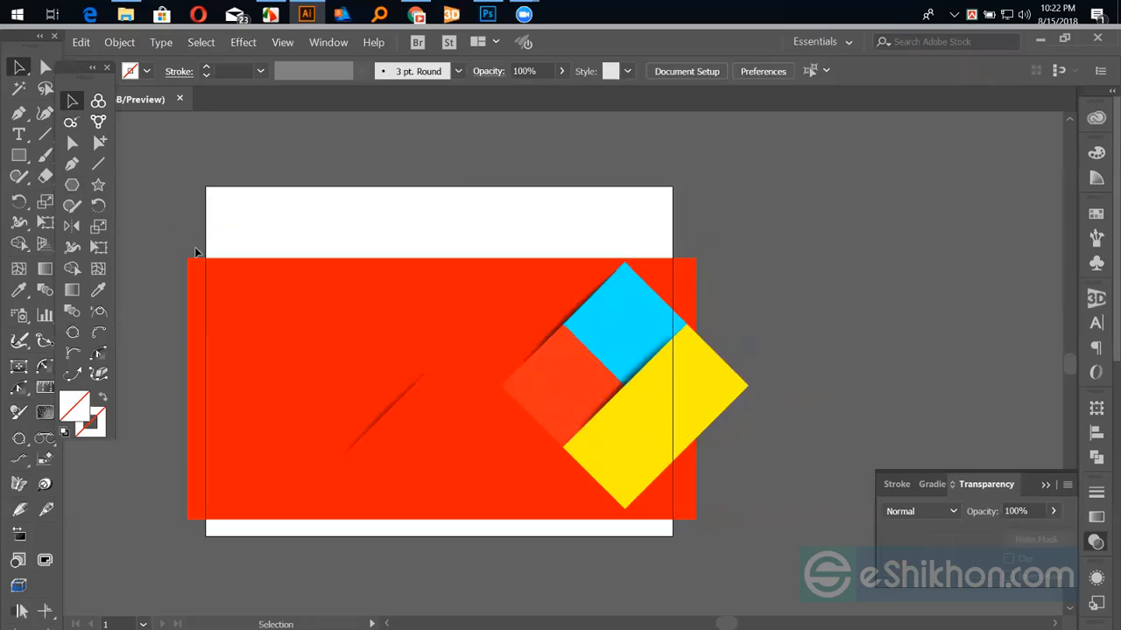
# Draw a rectangle without fill or stroke spanning the artboard's width and the red rectangle's height.
pyautogui.press('m')
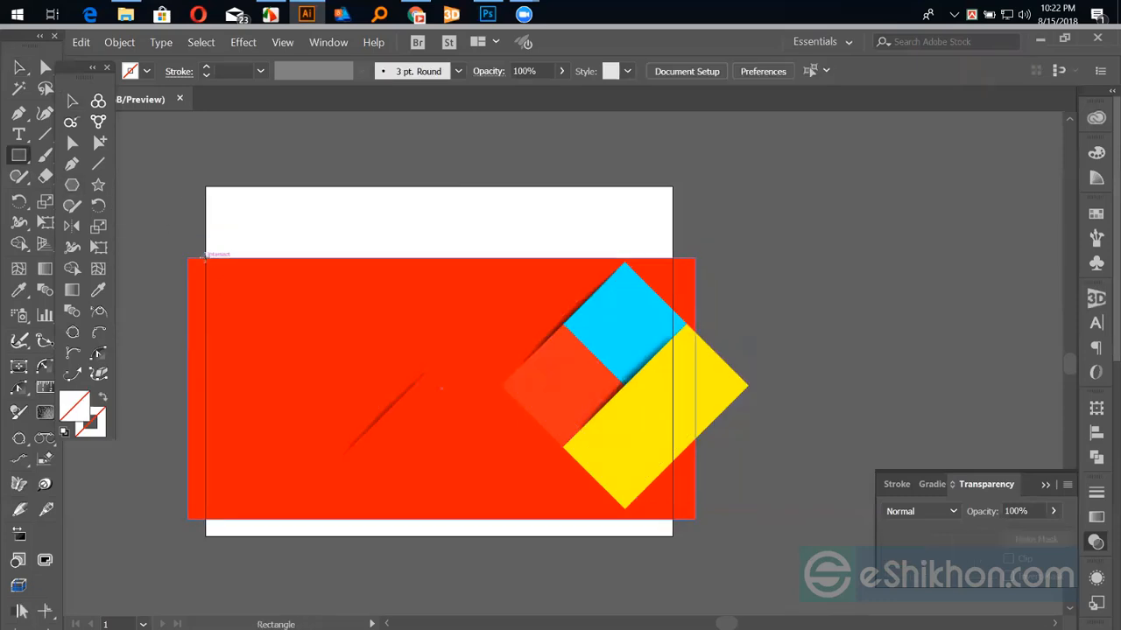
pyautogui.moveTo(205, 259); pyautogui.dragTo(670, 520)
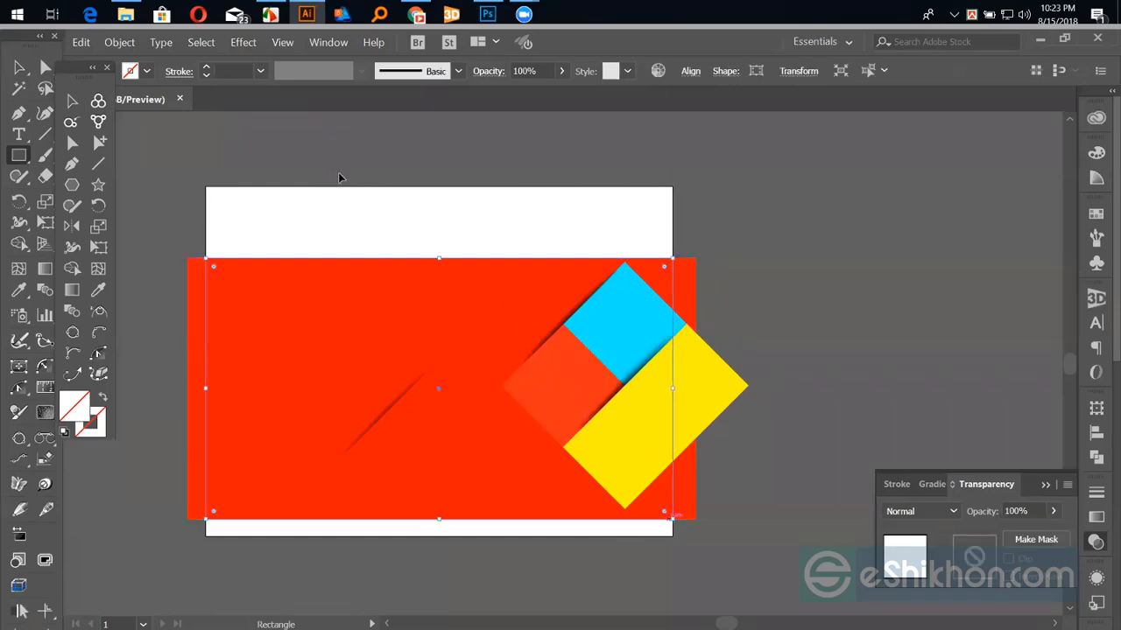
# Try clipping all the artwork with the new rectangle, undo the clipping mask and deselect everything.
pyautogui.press('v')
pyautogui.hotkey('ctrl', 'a')
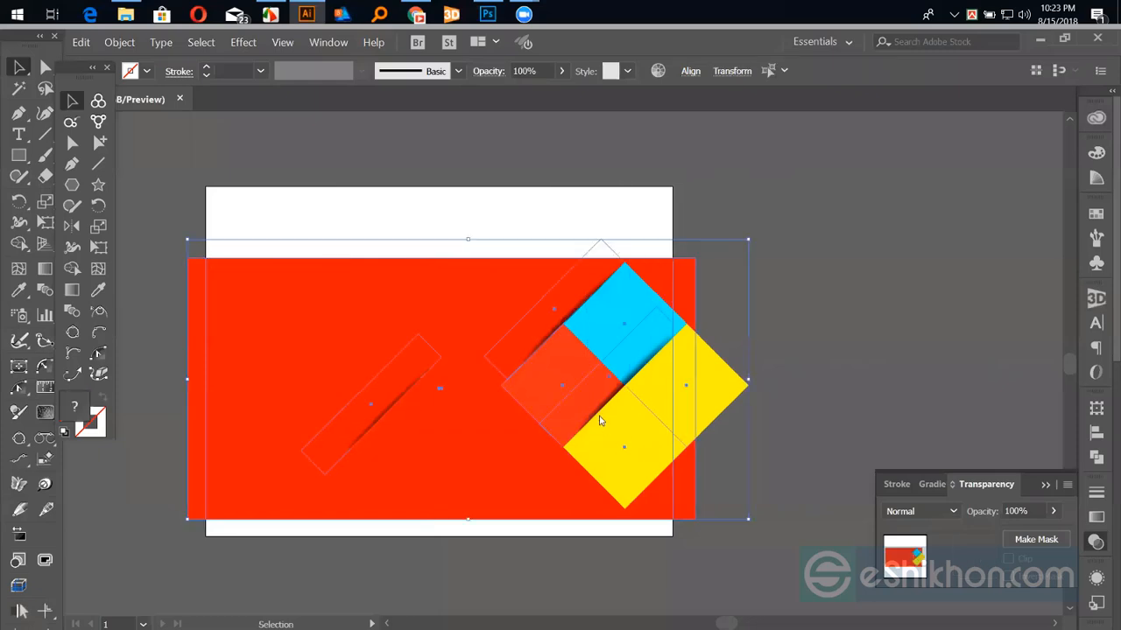
pyautogui.rightClick(600, 421)
pyautogui.click(629, 505)
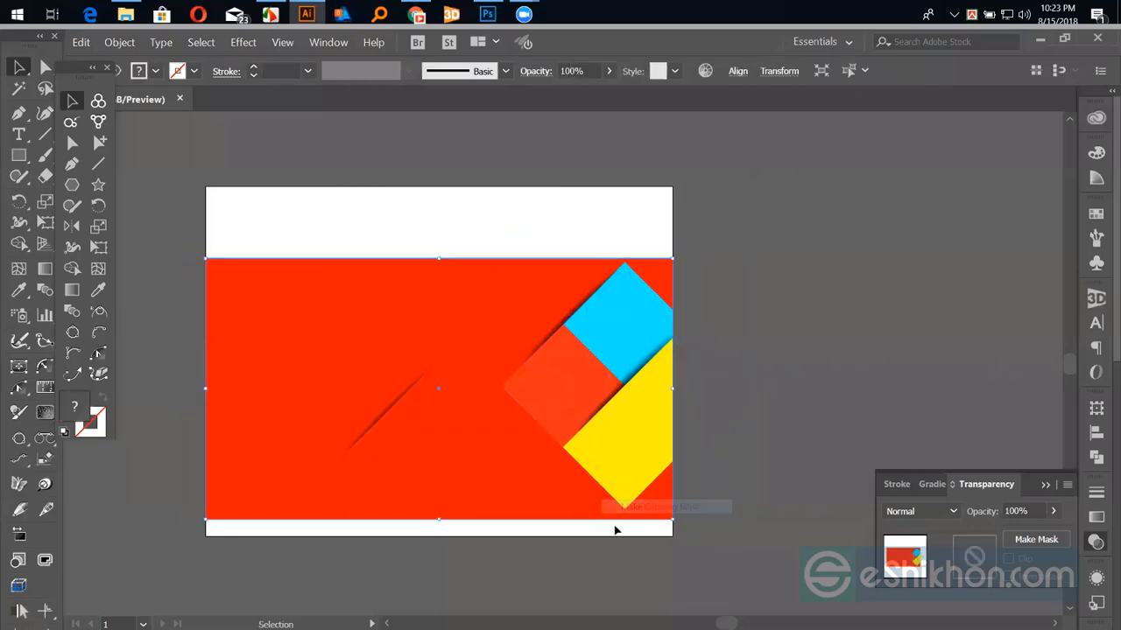
pyautogui.click(637, 574)
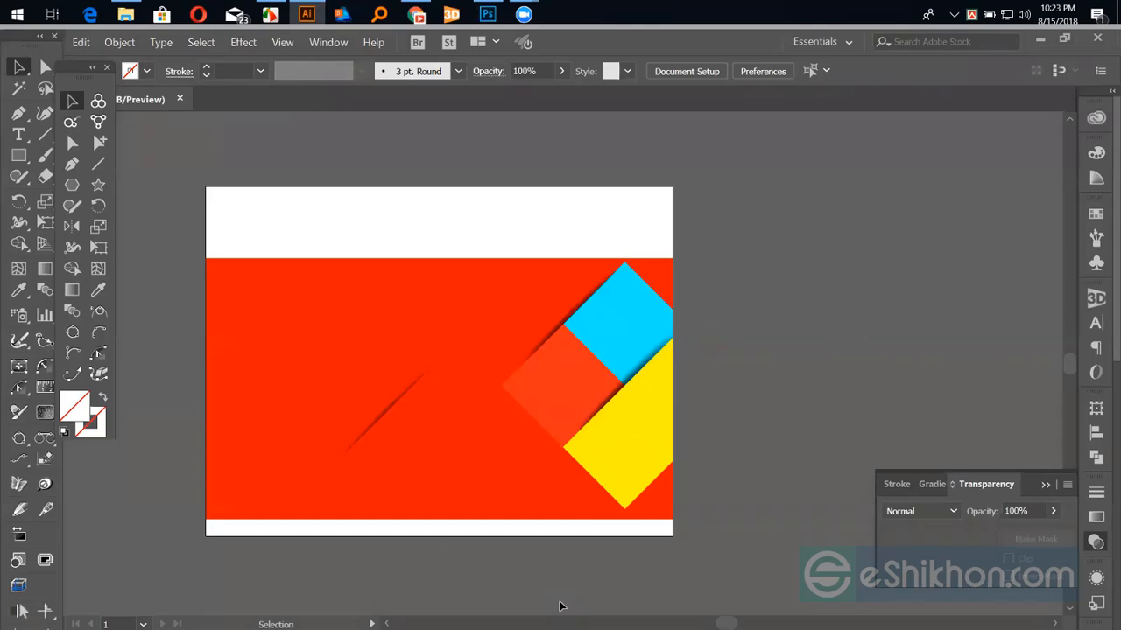
pyautogui.hotkey('ctrl', 'z')
pyautogui.click(440, 203)
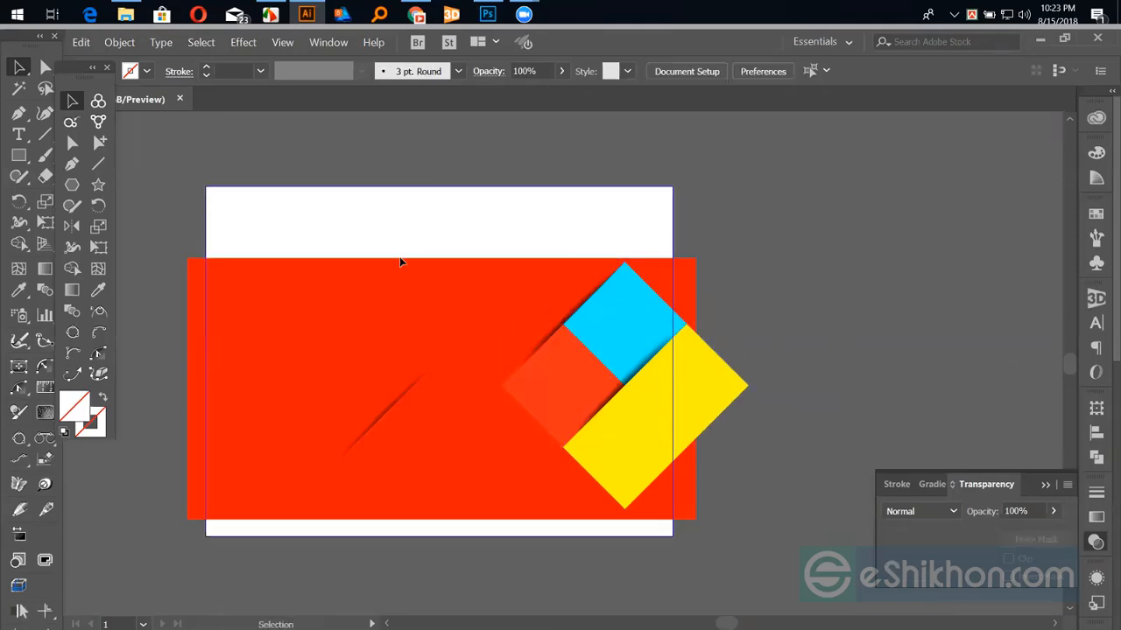
# Temporarily fill the artboard-wide rectangle with white to show its extent, and reset its fill to none.
pyautogui.click(515, 287)
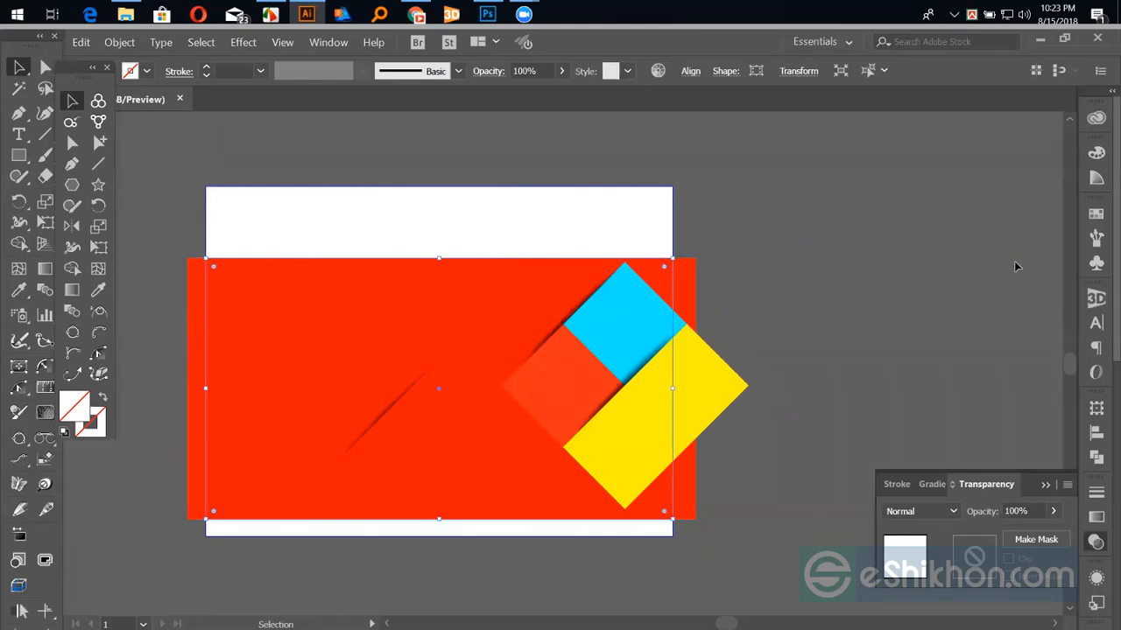
pyautogui.click(1098, 214)
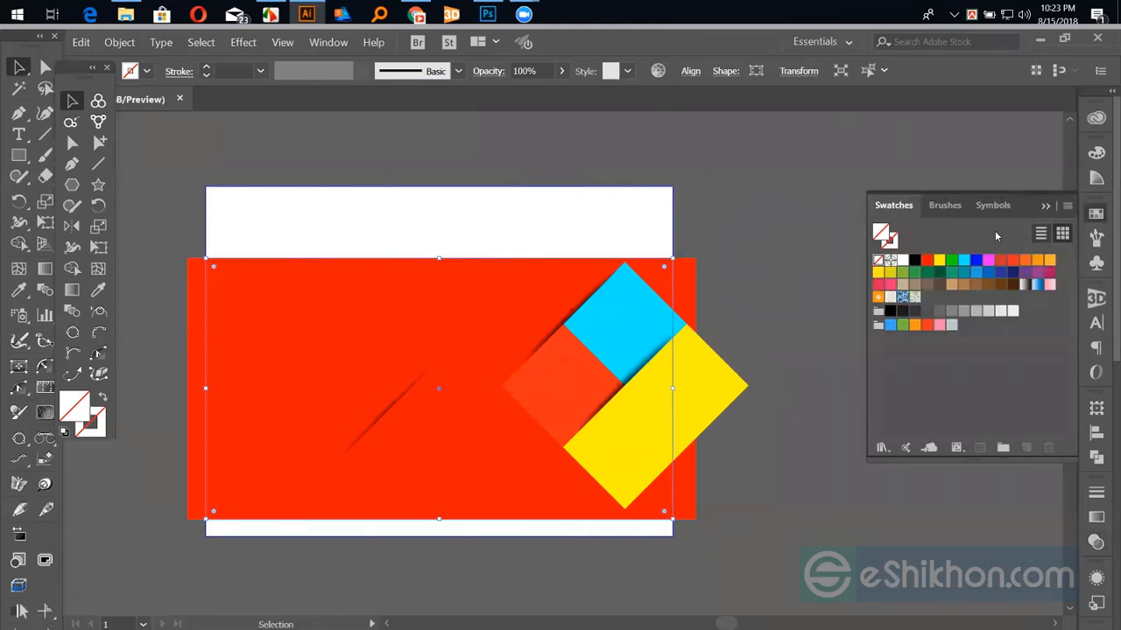
pyautogui.click(903, 262)
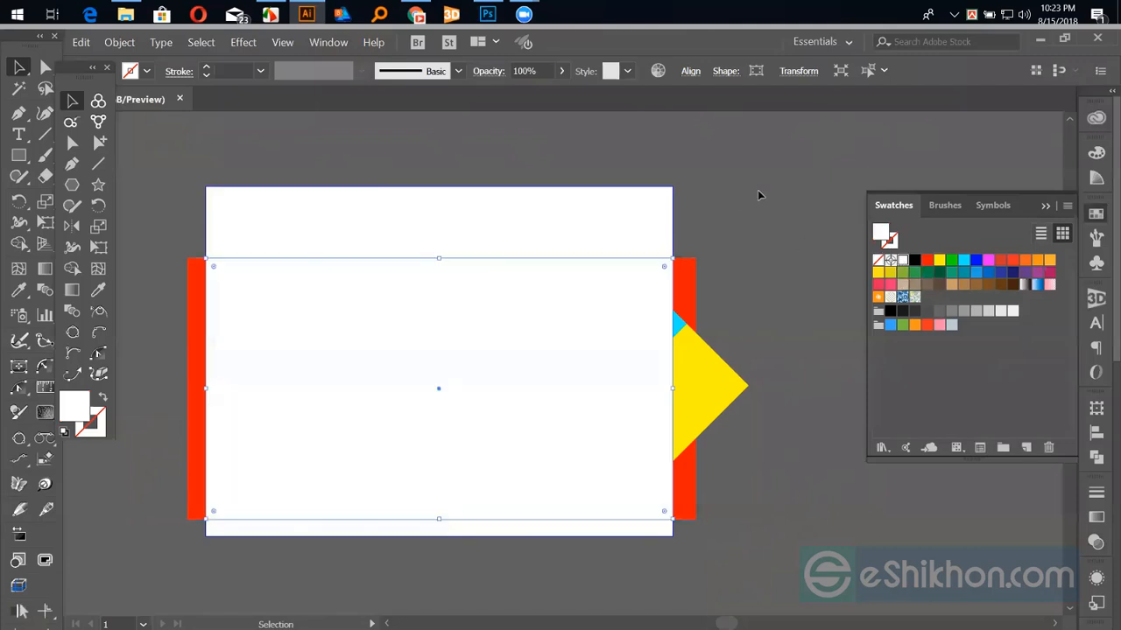
pyautogui.click(759, 194)
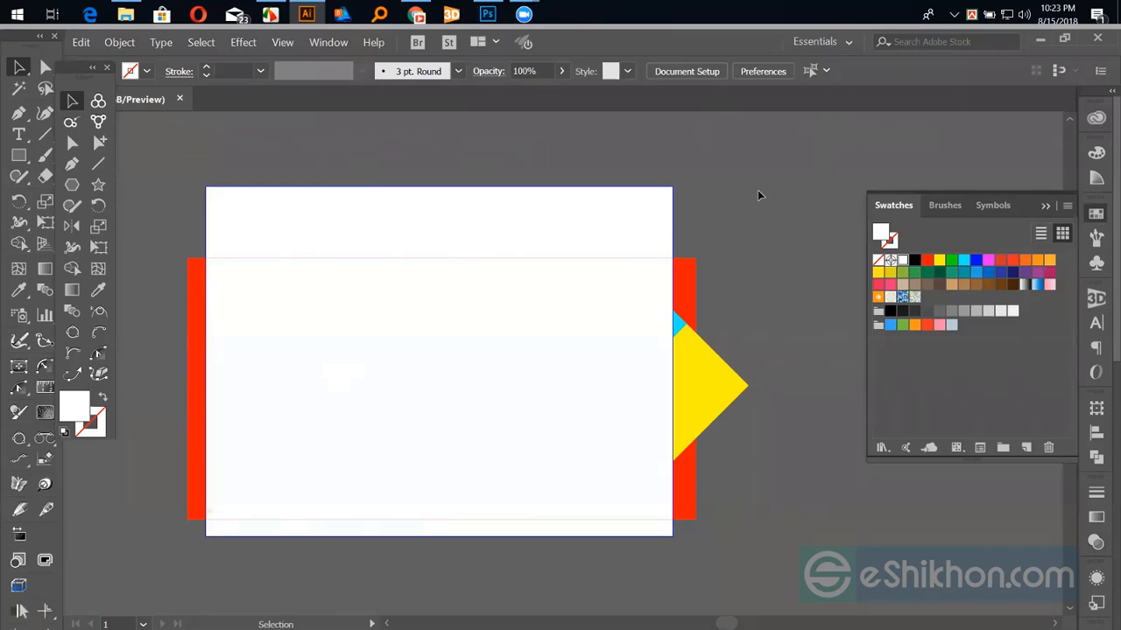
pyautogui.click(380, 301)
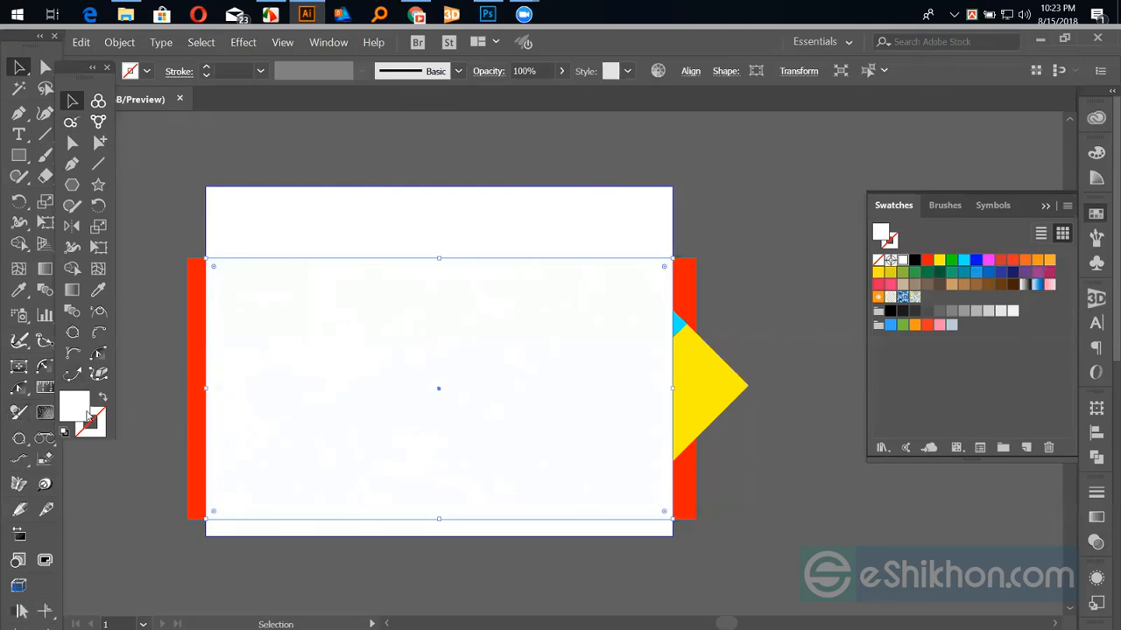
pyautogui.press('/')
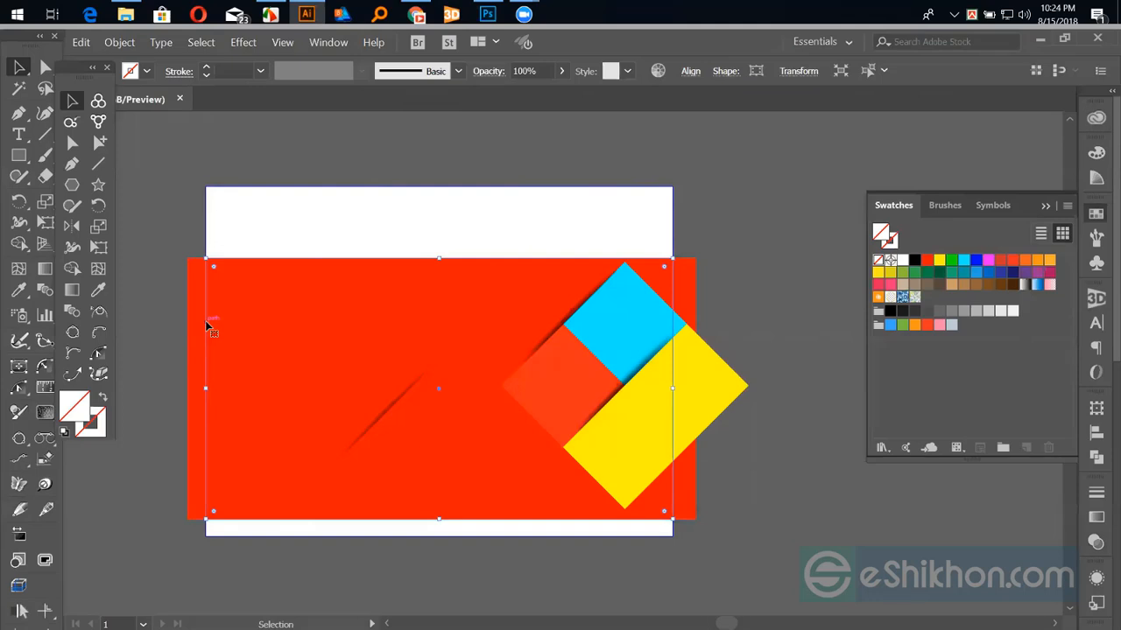
# Select all the artwork together with the unfilled rectangle on top, make a clipping mask and deselect it.
pyautogui.click(278, 298)
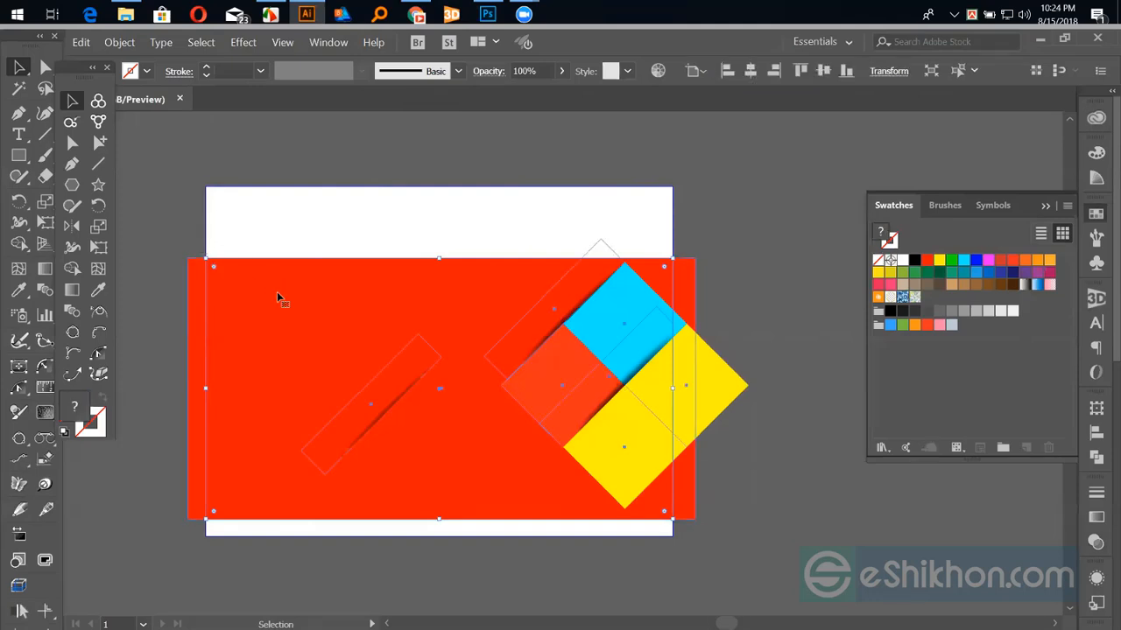
pyautogui.hotkey('ctrl', 'a')
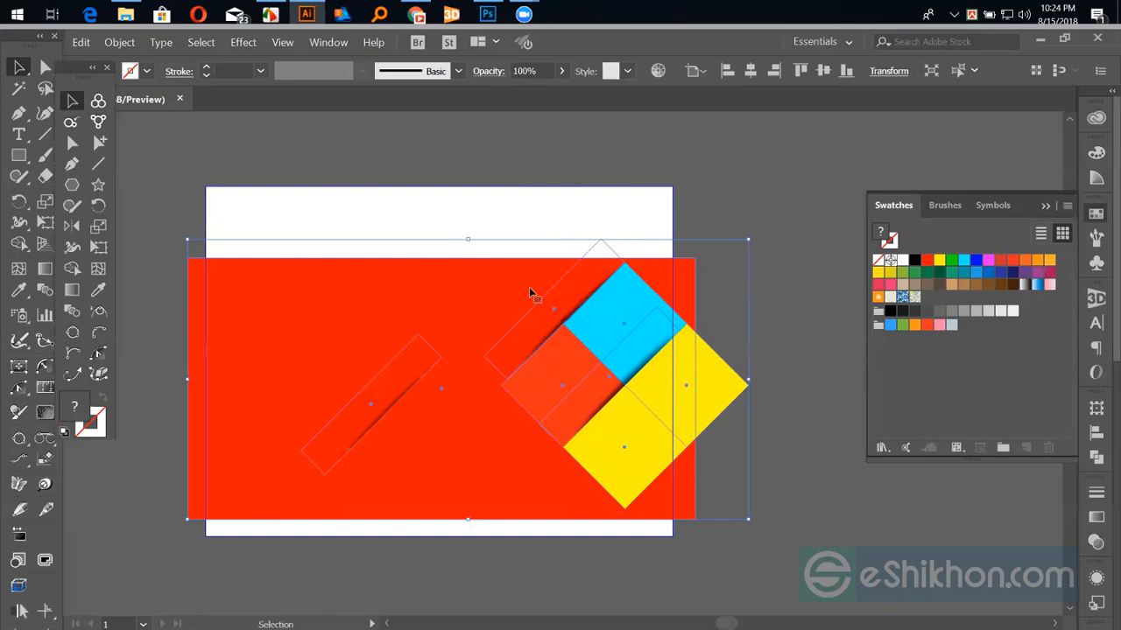
pyautogui.click(523, 193)
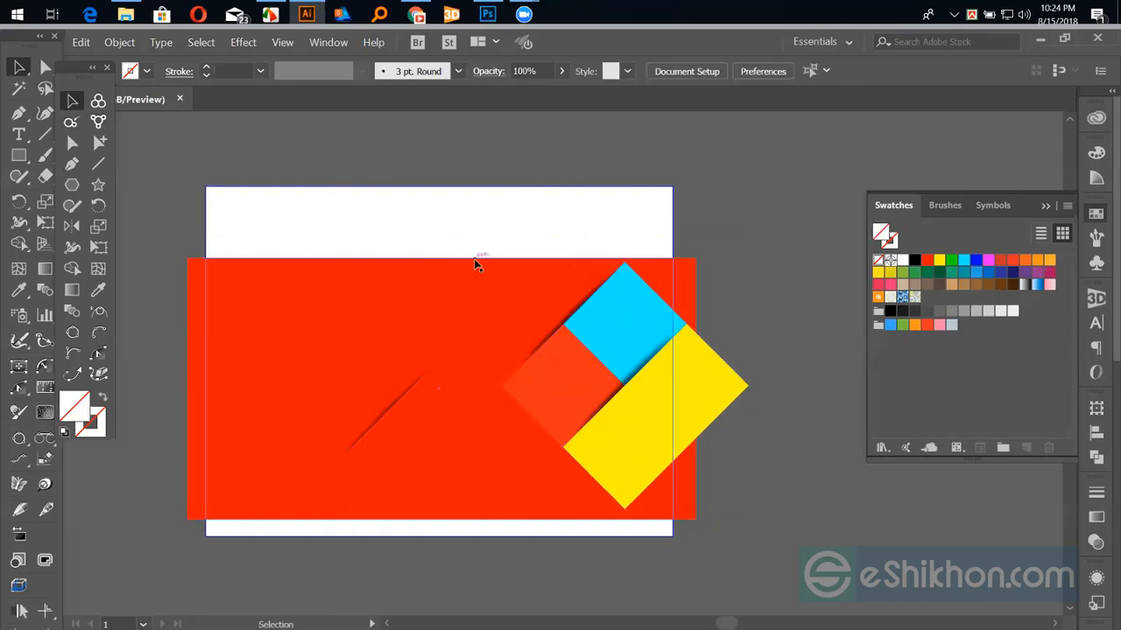
pyautogui.click(478, 265)
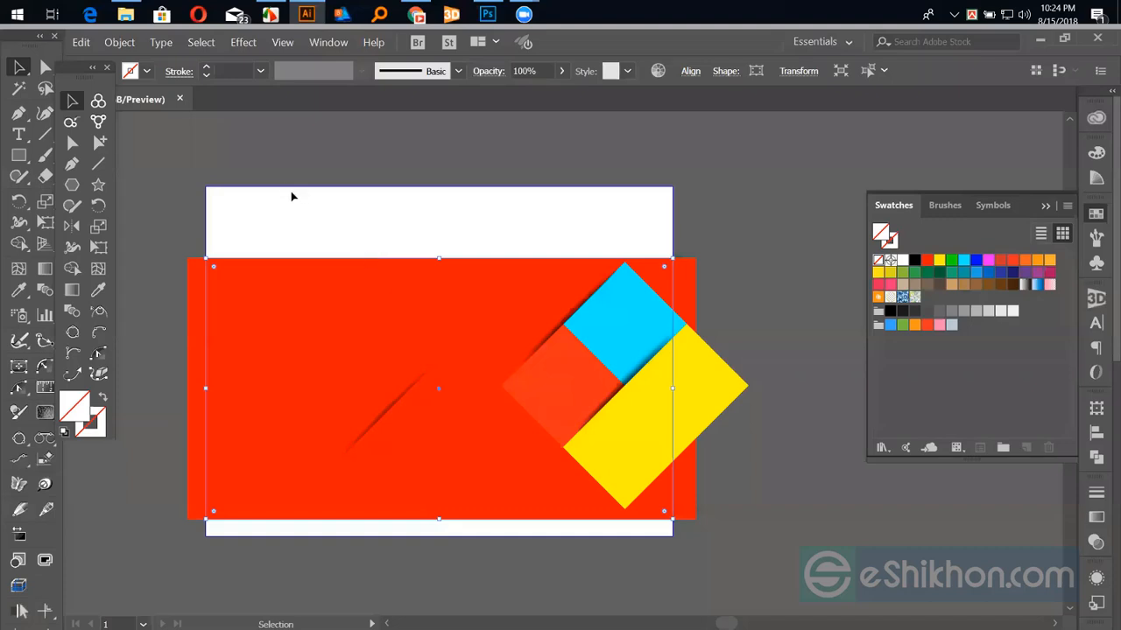
pyautogui.moveTo(290, 195); pyautogui.dragTo(569, 391)
pyautogui.rightClick(569, 392)
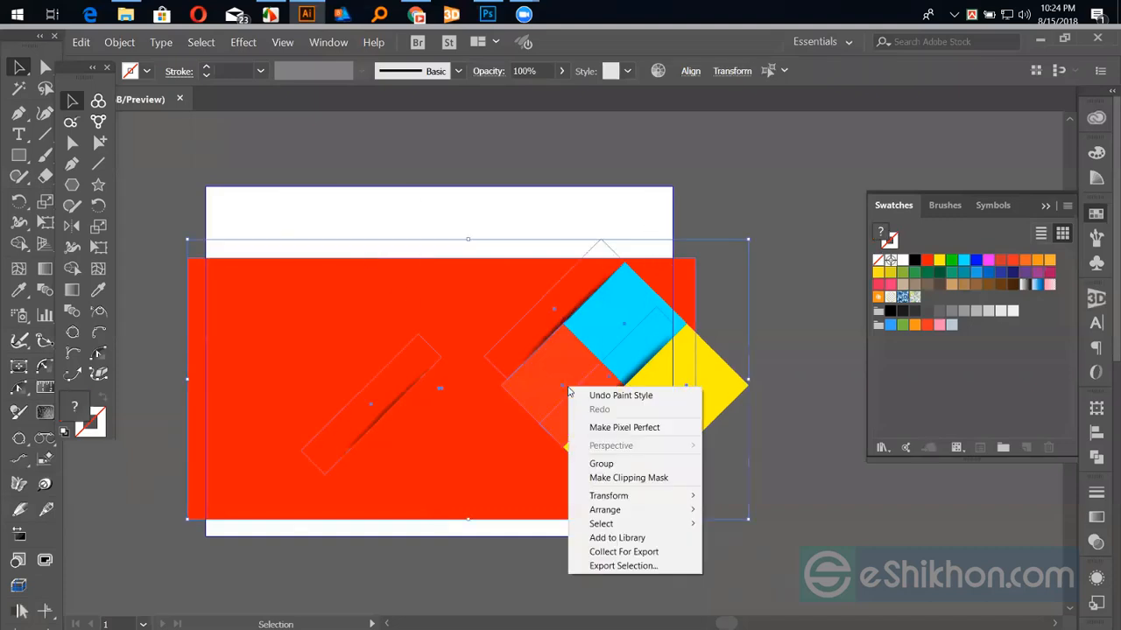
pyautogui.click(616, 485)
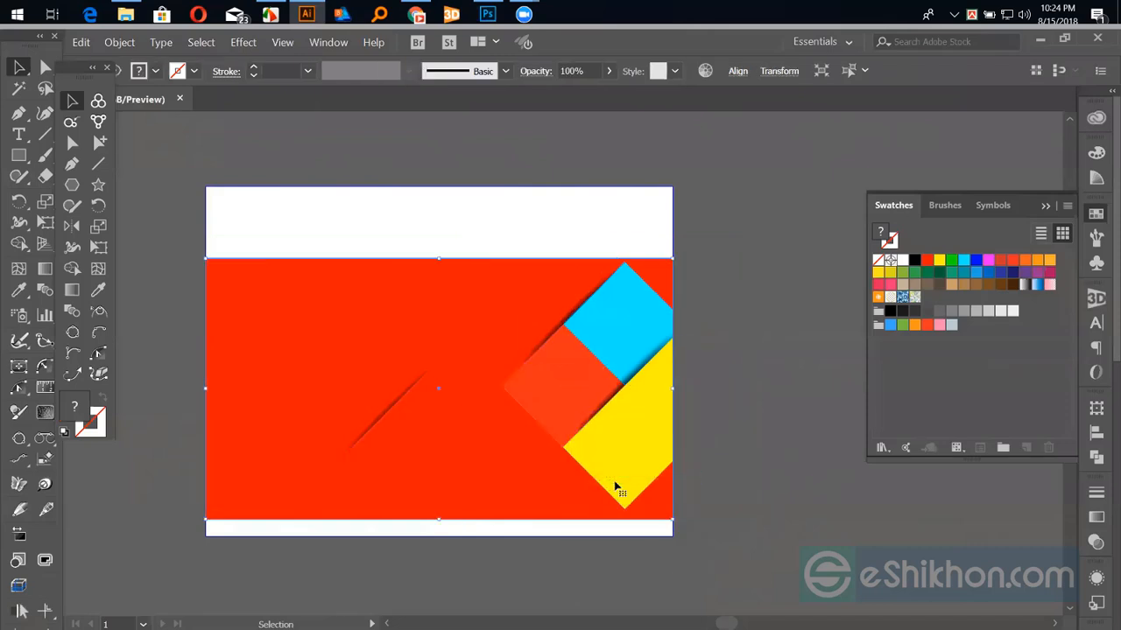
pyautogui.click(766, 499)
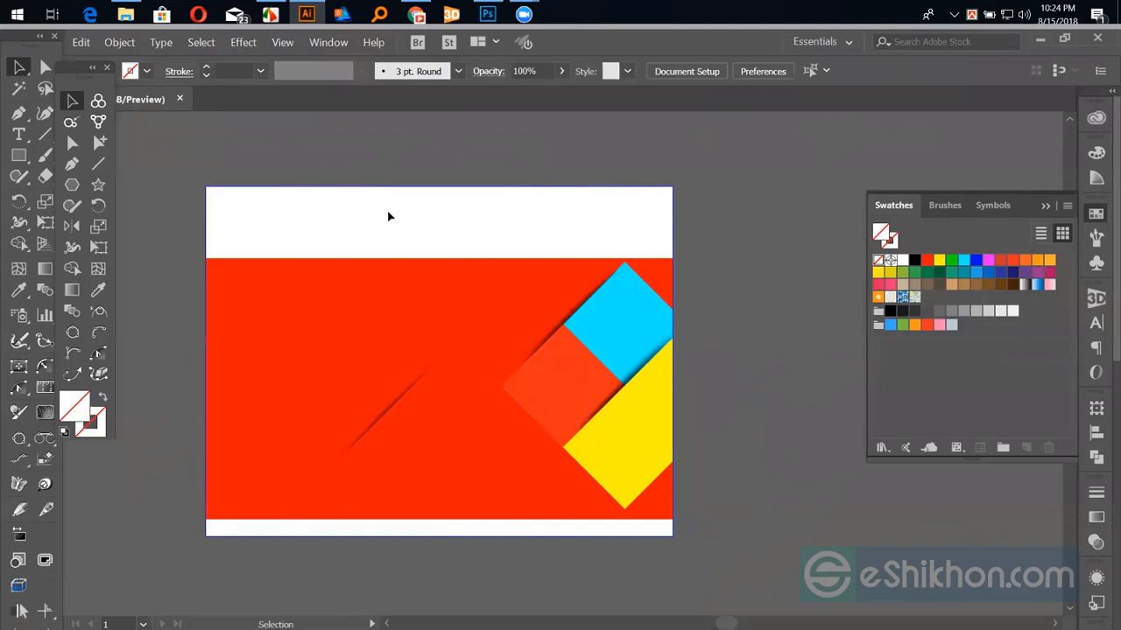
pyautogui.click(483, 16)
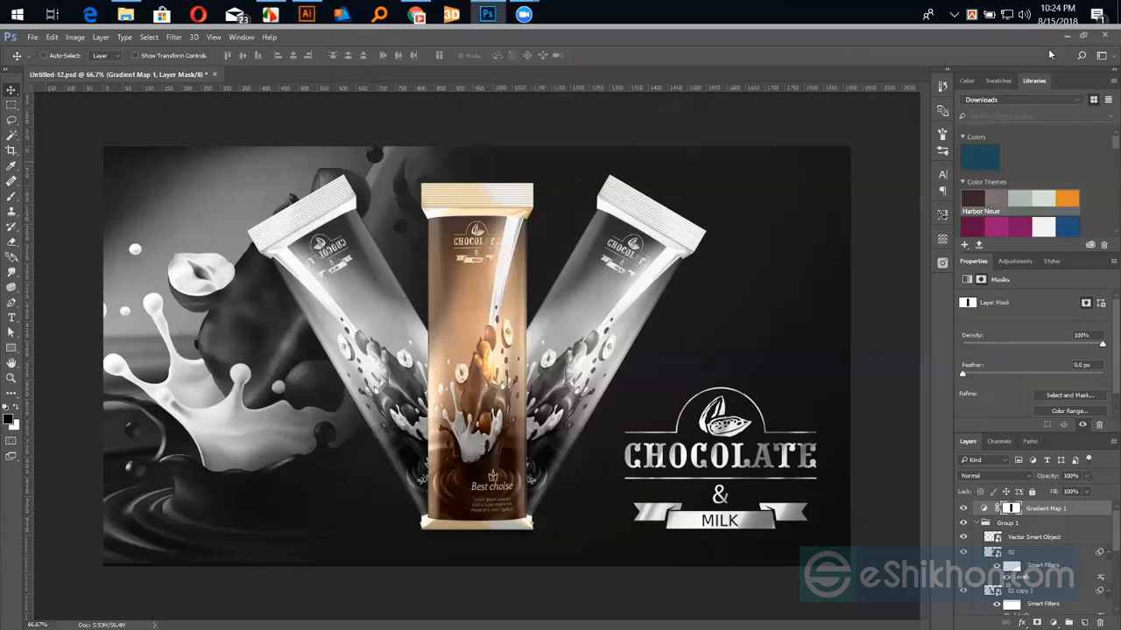
pyautogui.click(1067, 36)
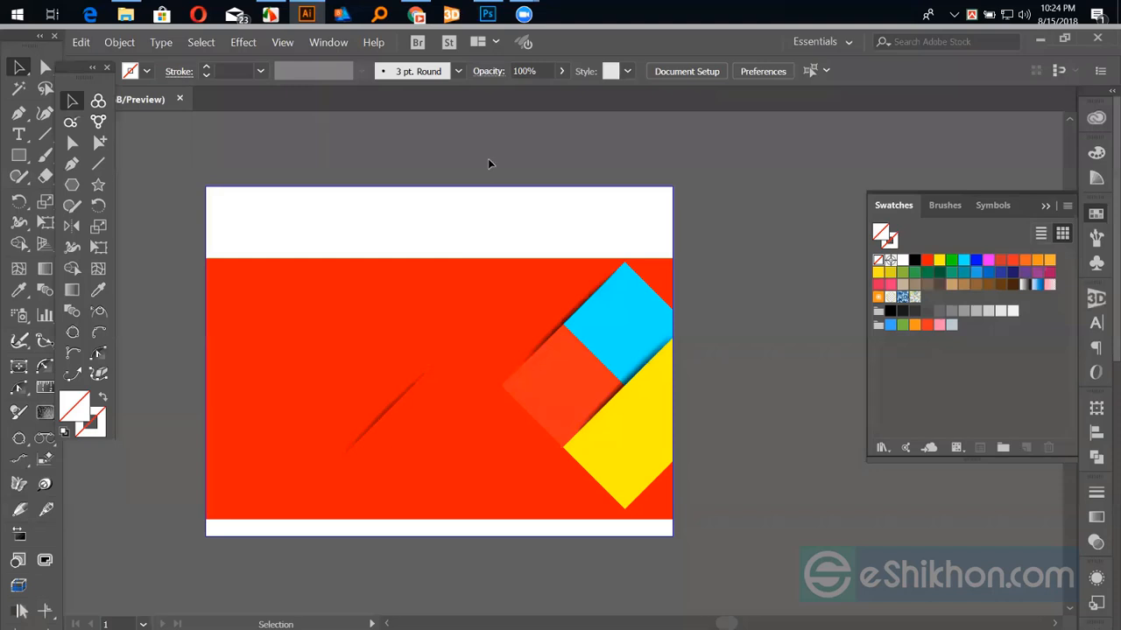
# Draw a horizontal line segment in the empty area above the artboard and give it a black stroke.
pyautogui.click(98, 164)
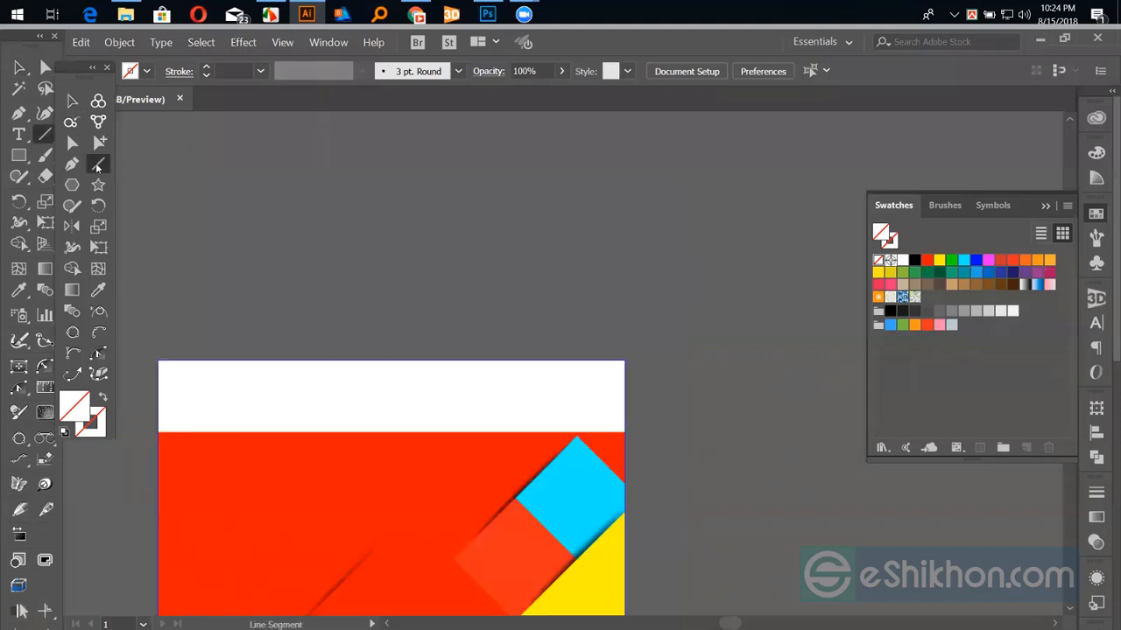
pyautogui.moveTo(326, 278); pyautogui.dragTo(516, 279)
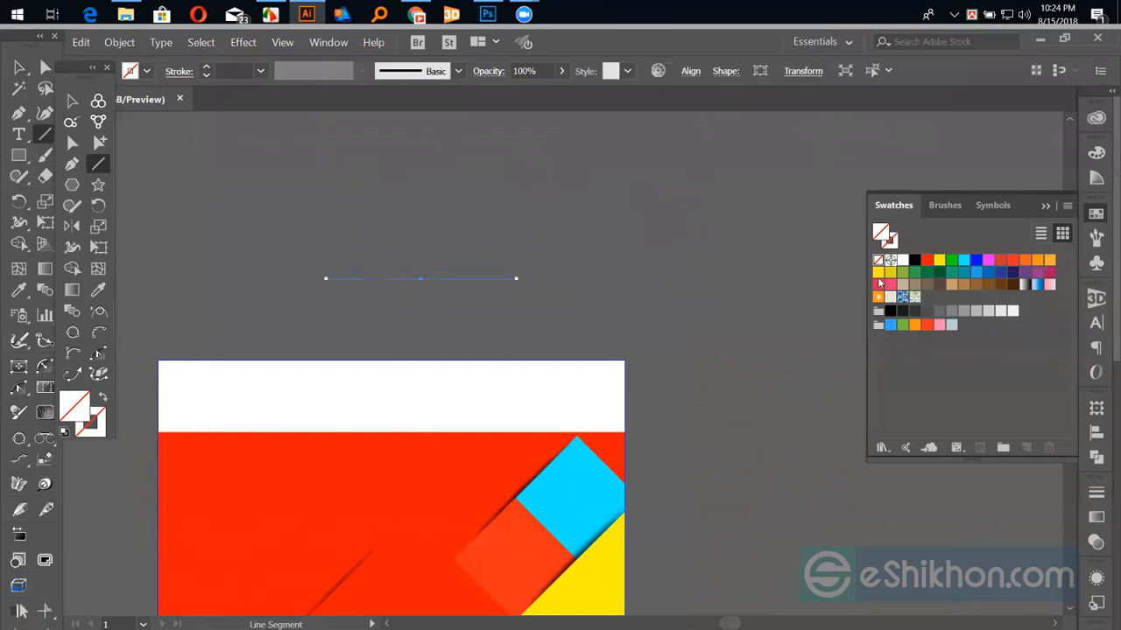
pyautogui.press('x')
pyautogui.click(914, 260)
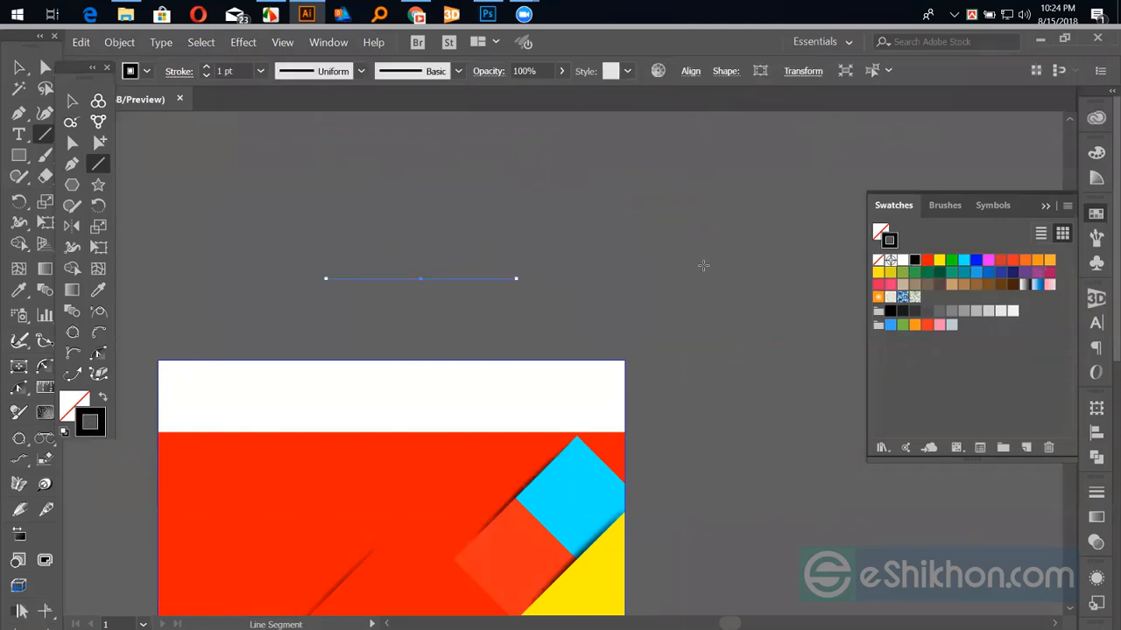
# Set the black line's stroke weight to 6 pt and deselect it.
pyautogui.click(207, 69)
pyautogui.click(208, 69)
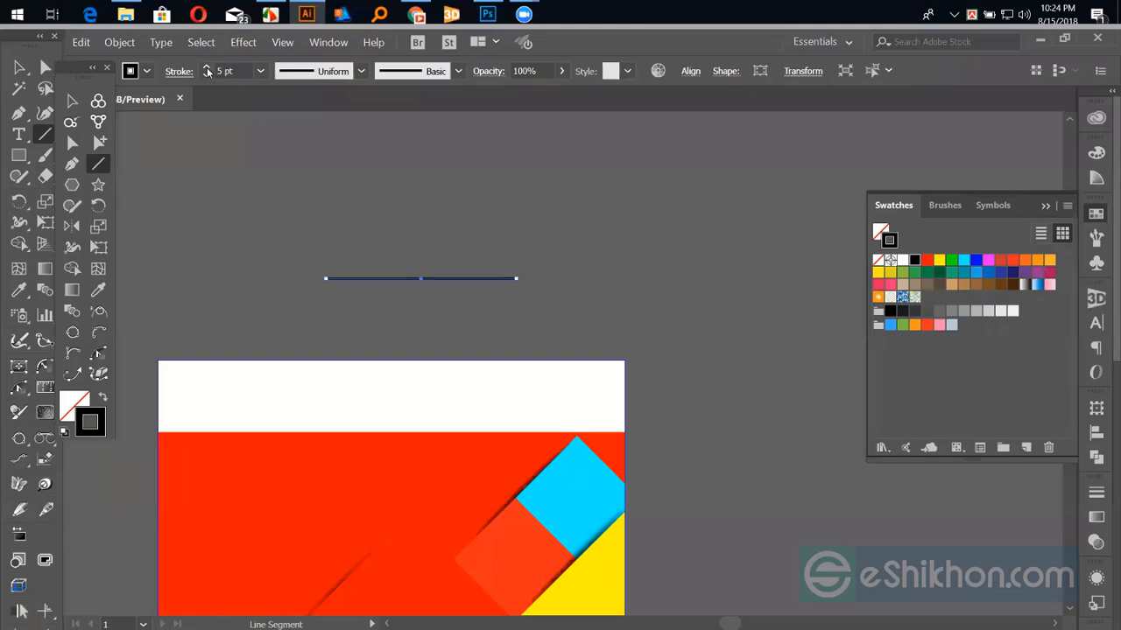
pyautogui.click(207, 69)
pyautogui.click(207, 70)
pyautogui.click(207, 69)
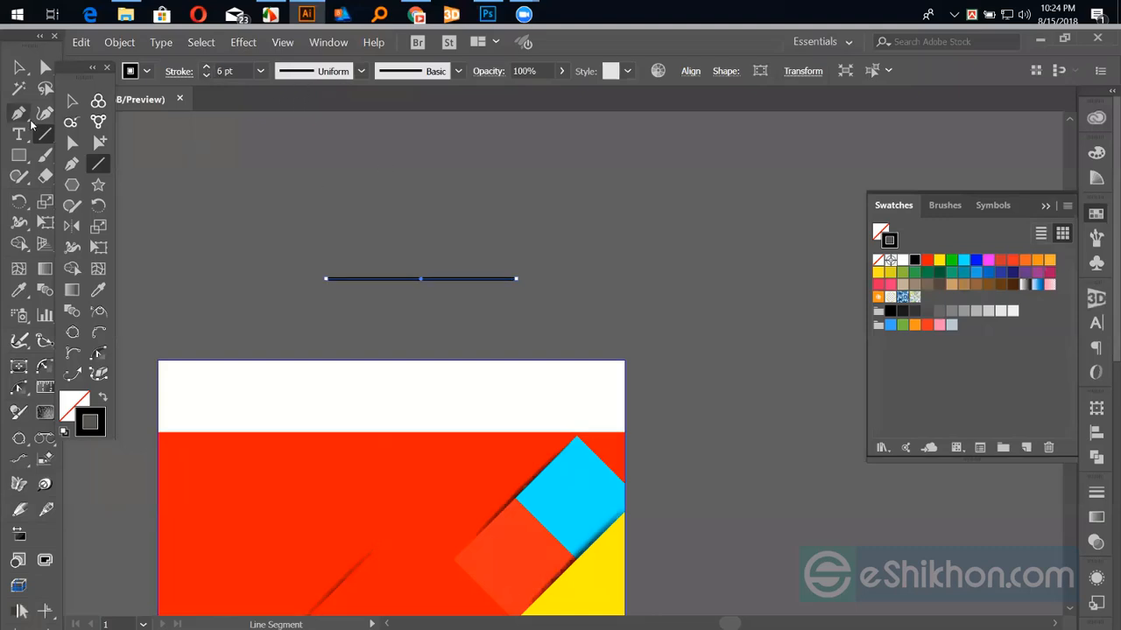
pyautogui.click(72, 103)
pyautogui.click(323, 182)
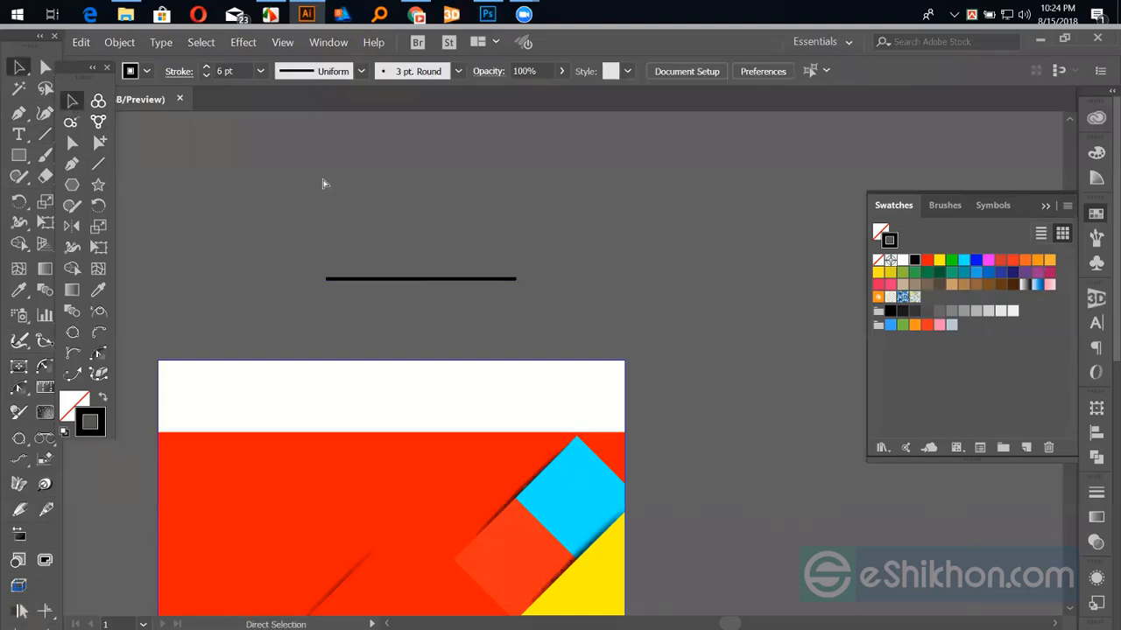
# Apply the lens-shaped width profile tapering at both ends to the black line and set its stroke weight to 7 pt.
pyautogui.hotkey('ctrl', '+')
pyautogui.moveTo(457, 328); pyautogui.dragTo(448, 320)
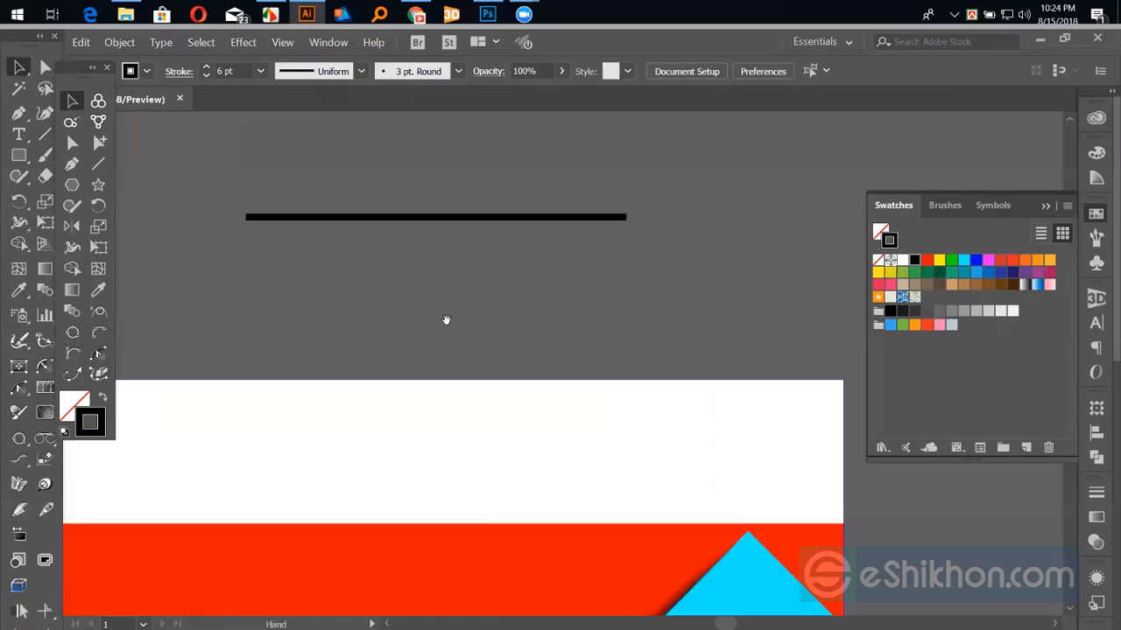
pyautogui.moveTo(341, 257); pyautogui.dragTo(312, 135)
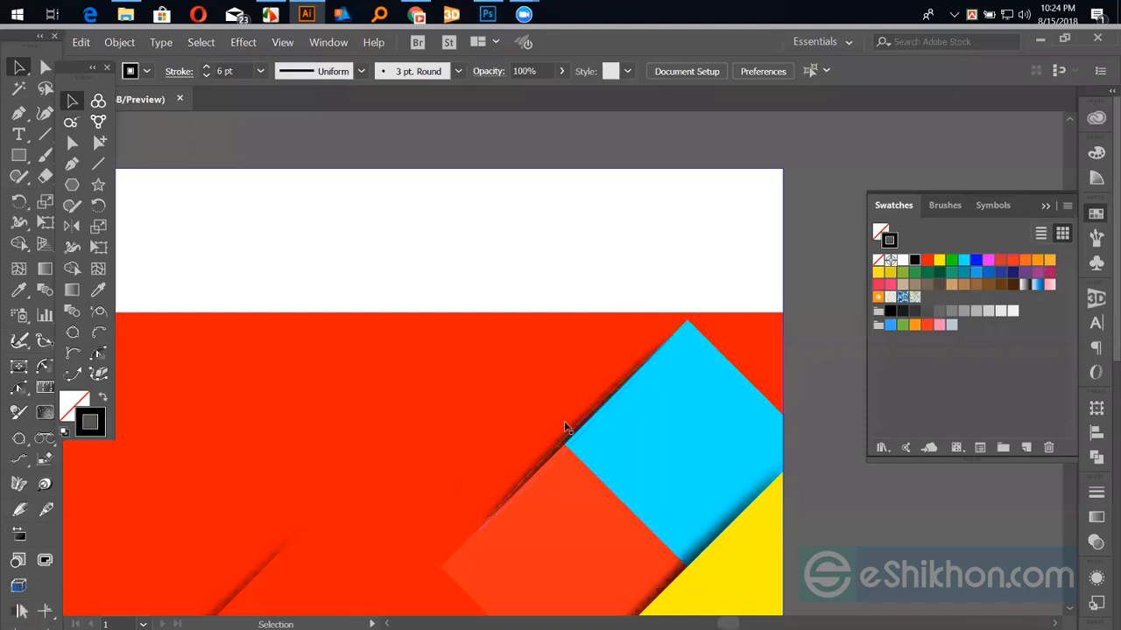
pyautogui.moveTo(487, 253); pyautogui.dragTo(535, 390)
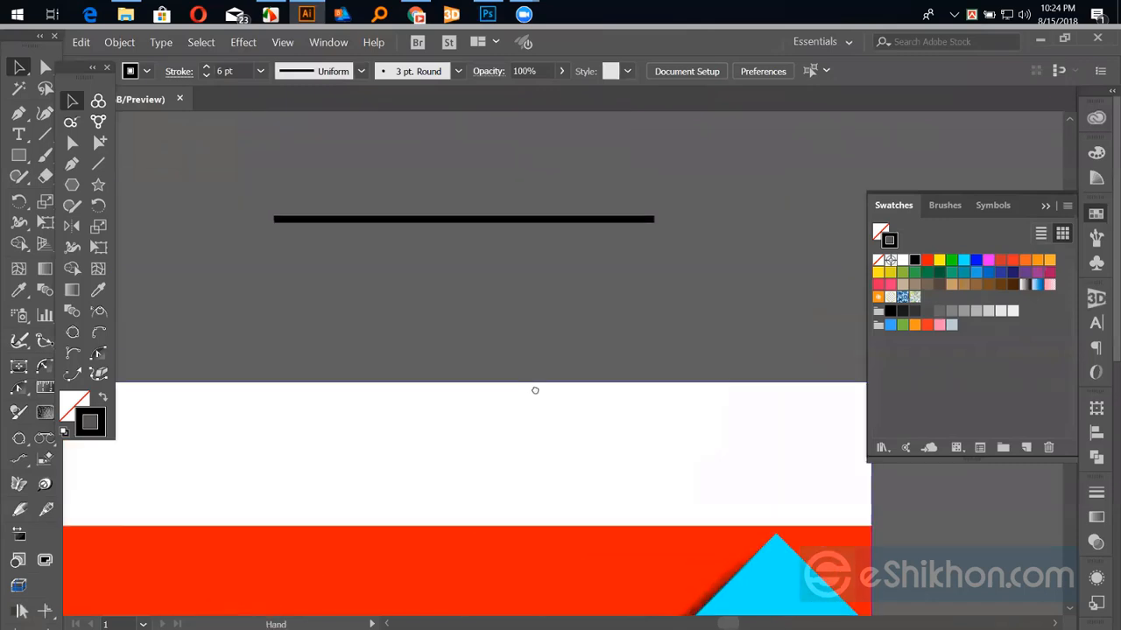
pyautogui.click(463, 222)
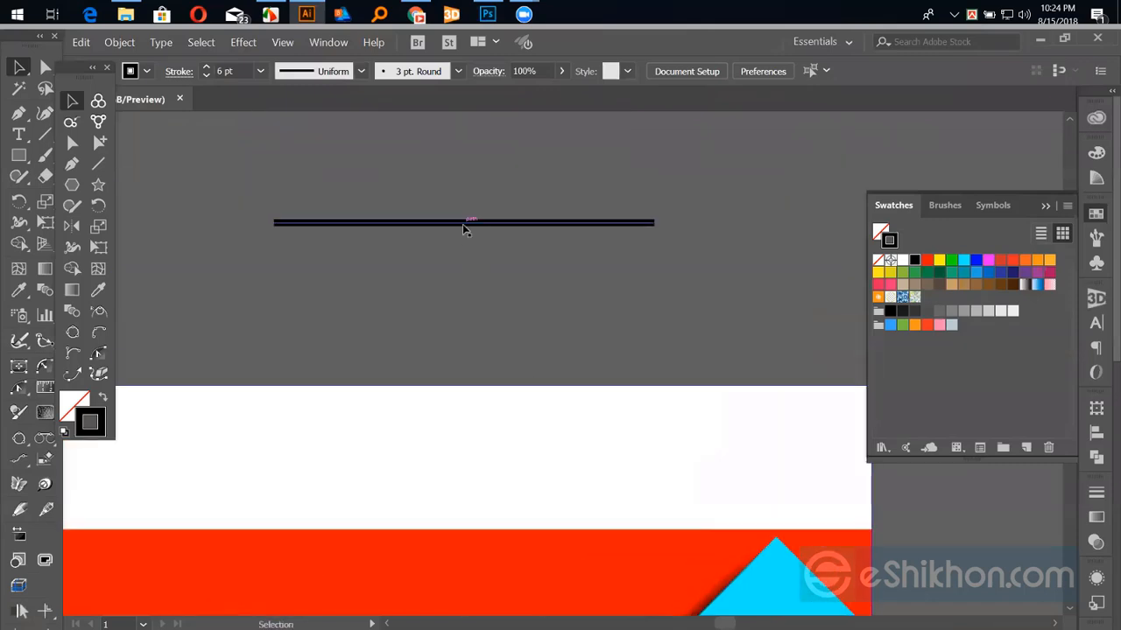
pyautogui.click(346, 73)
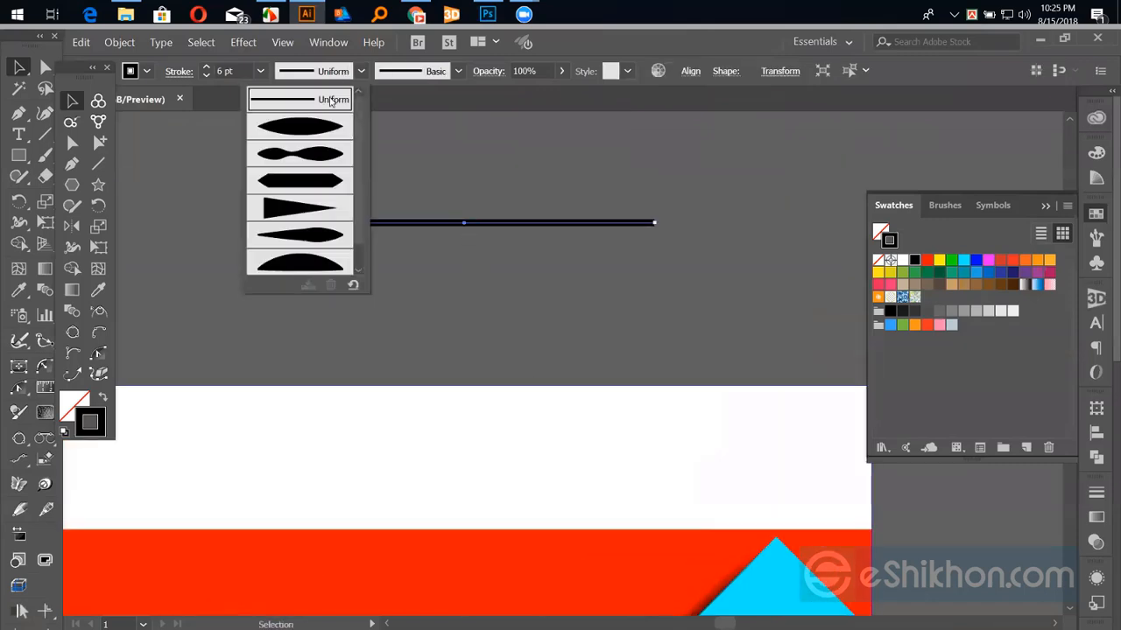
pyautogui.click(297, 132)
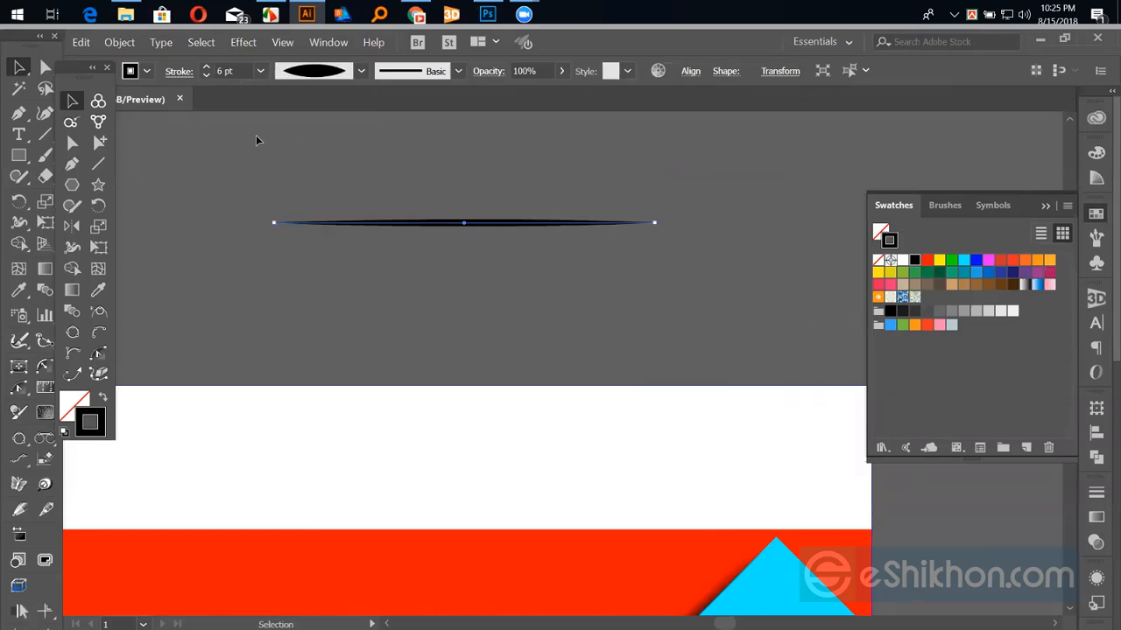
pyautogui.click(205, 68)
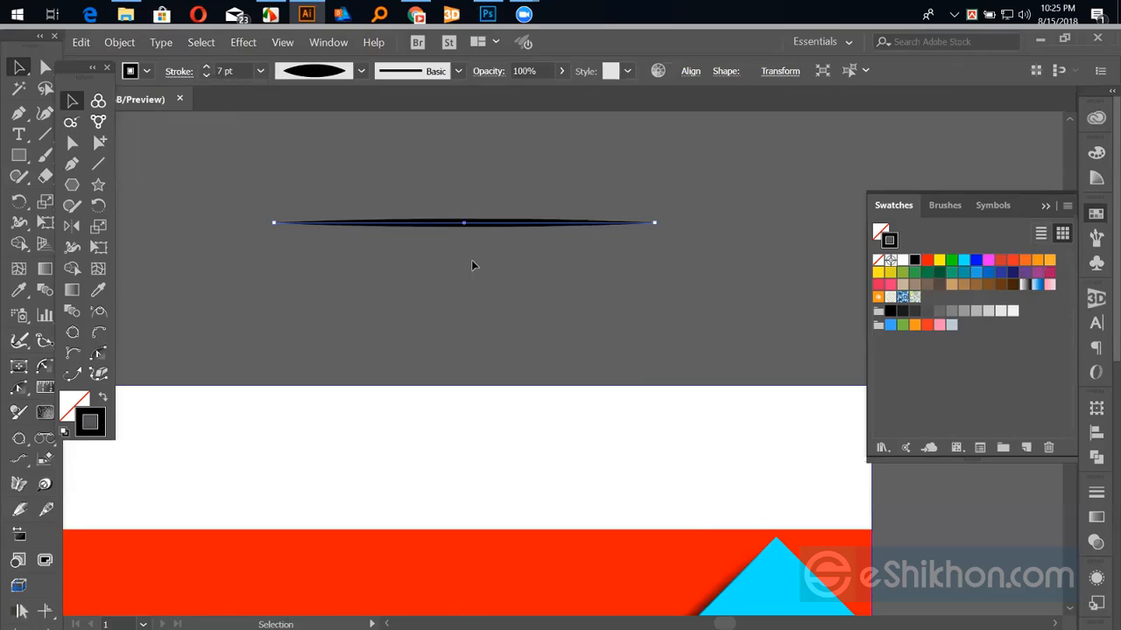
# Expand the tapered black line's appearance, apply a Gaussian Blur with a 5.2-pixel radius and deselect it.
pyautogui.click(119, 42)
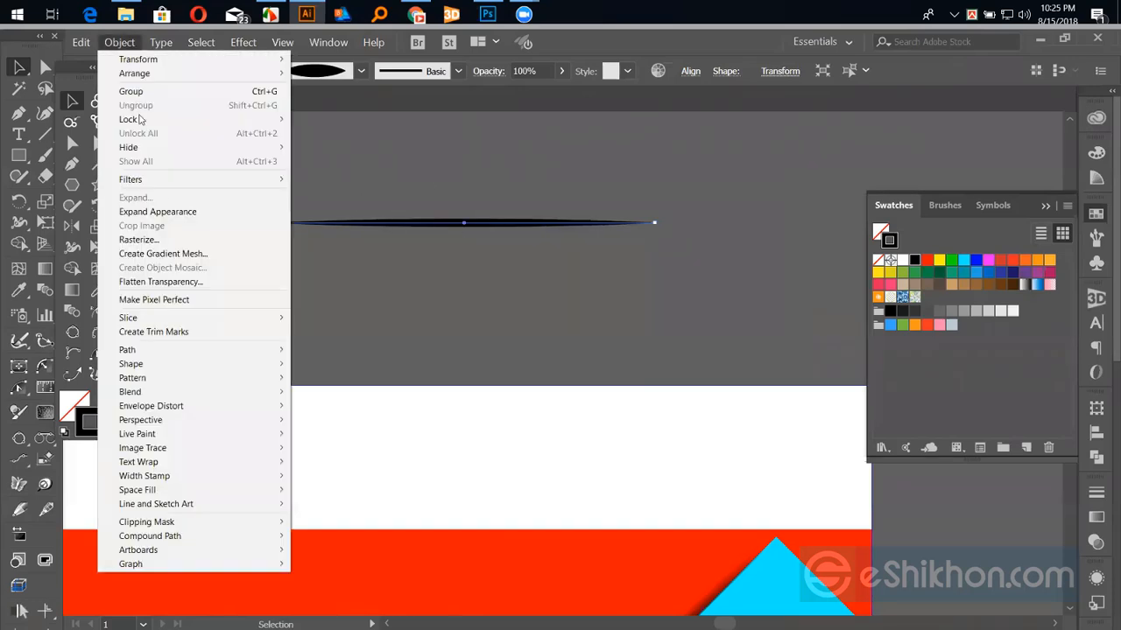
pyautogui.click(173, 213)
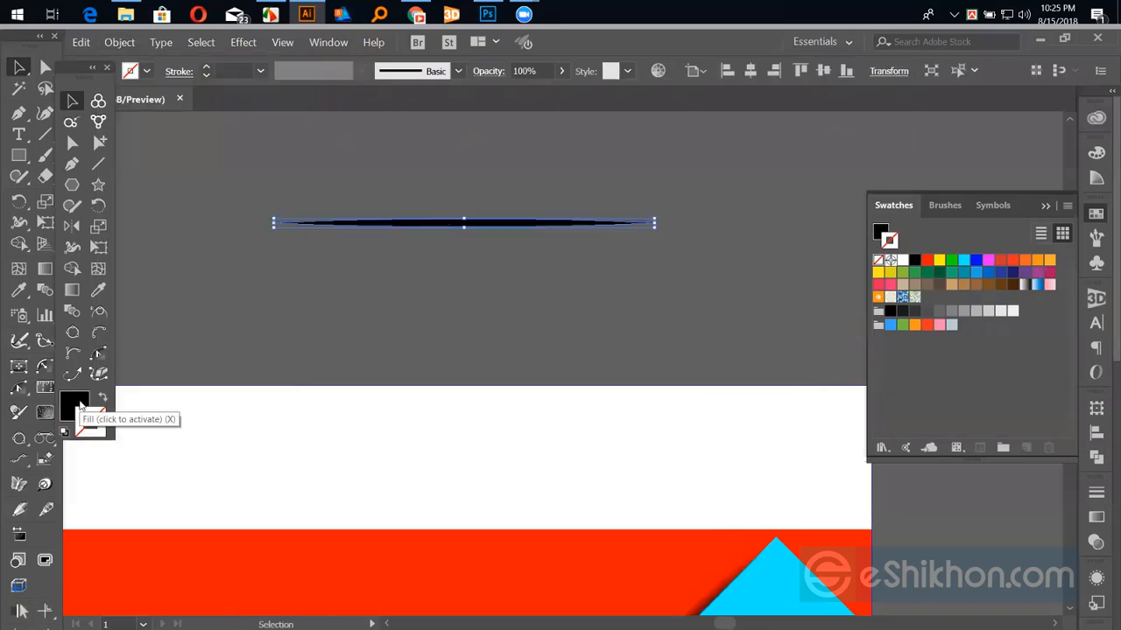
pyautogui.click(237, 43)
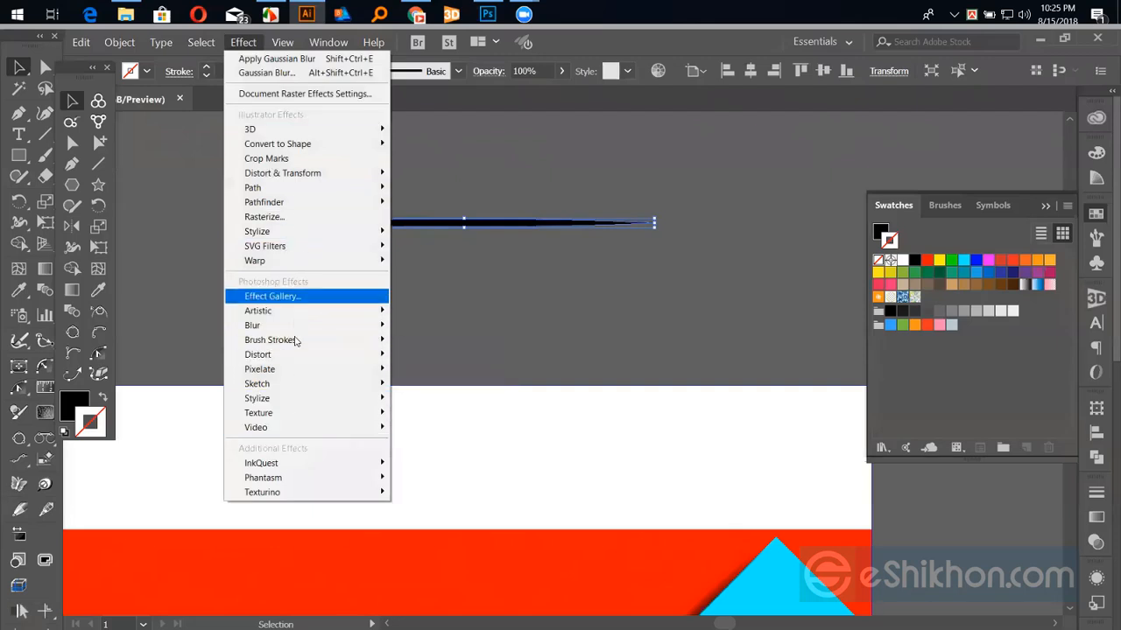
pyautogui.moveTo(295, 355)
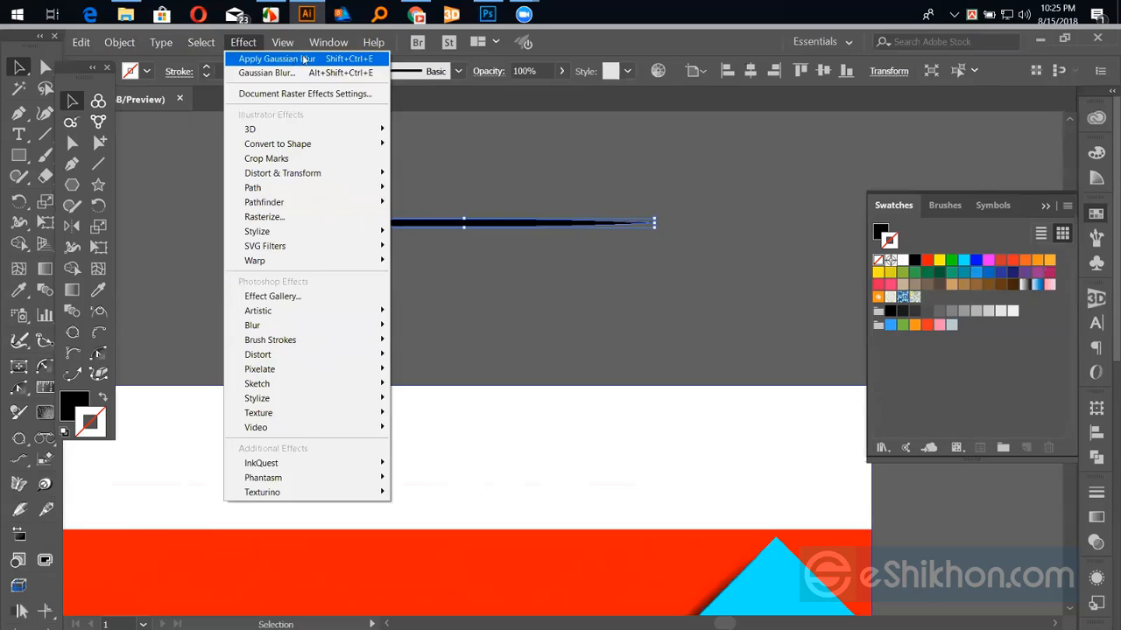
pyautogui.moveTo(364, 327)
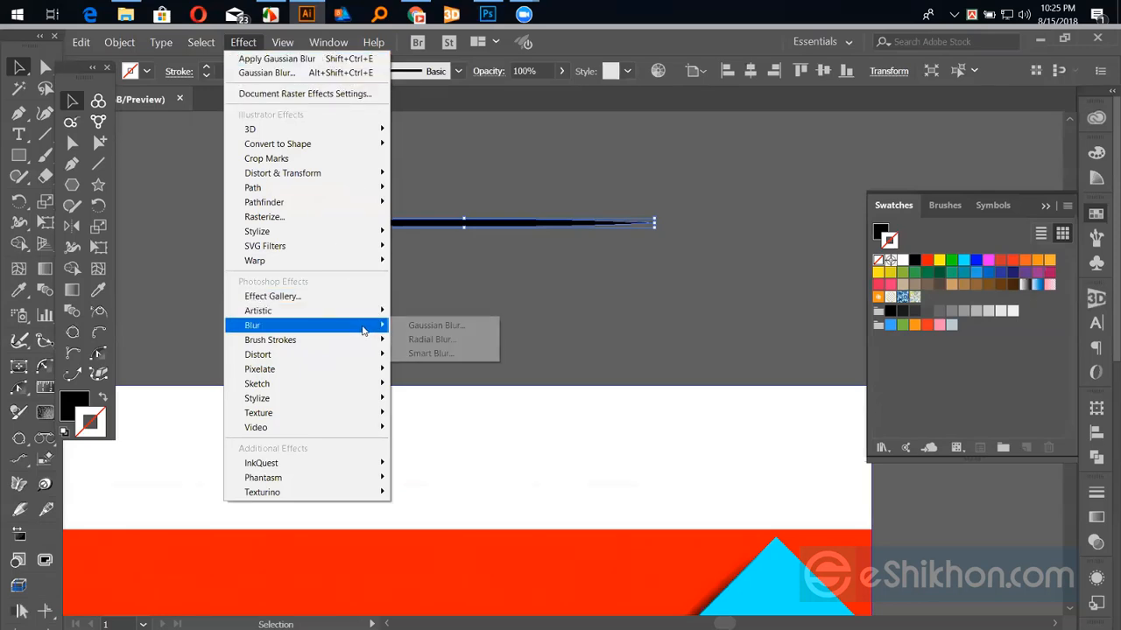
pyautogui.click(415, 327)
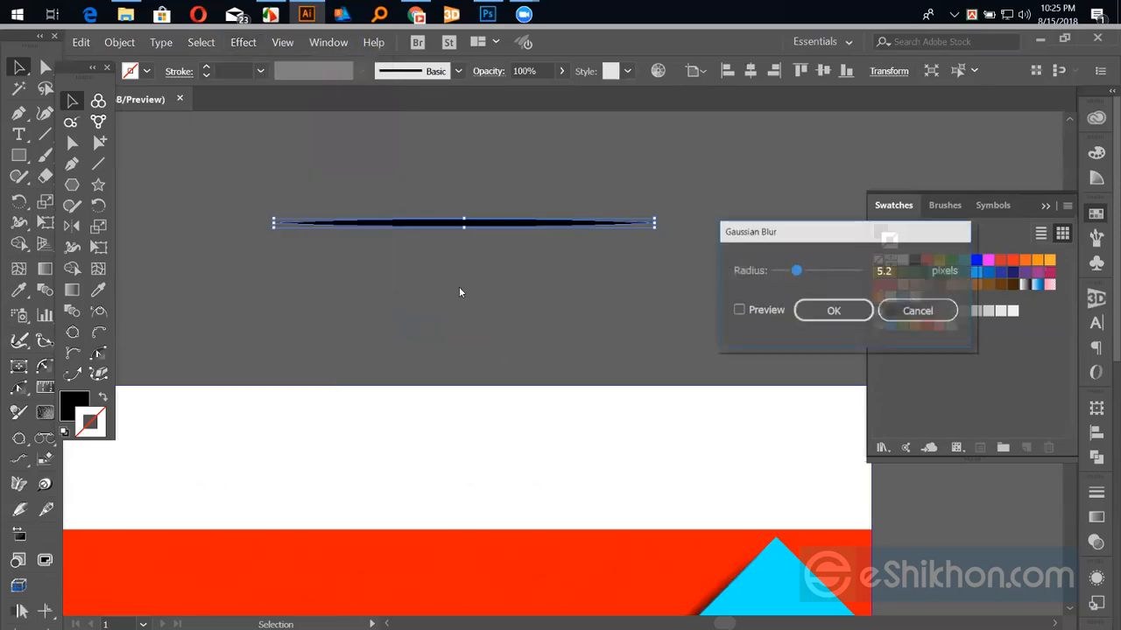
pyautogui.click(833, 310)
pyautogui.click(613, 310)
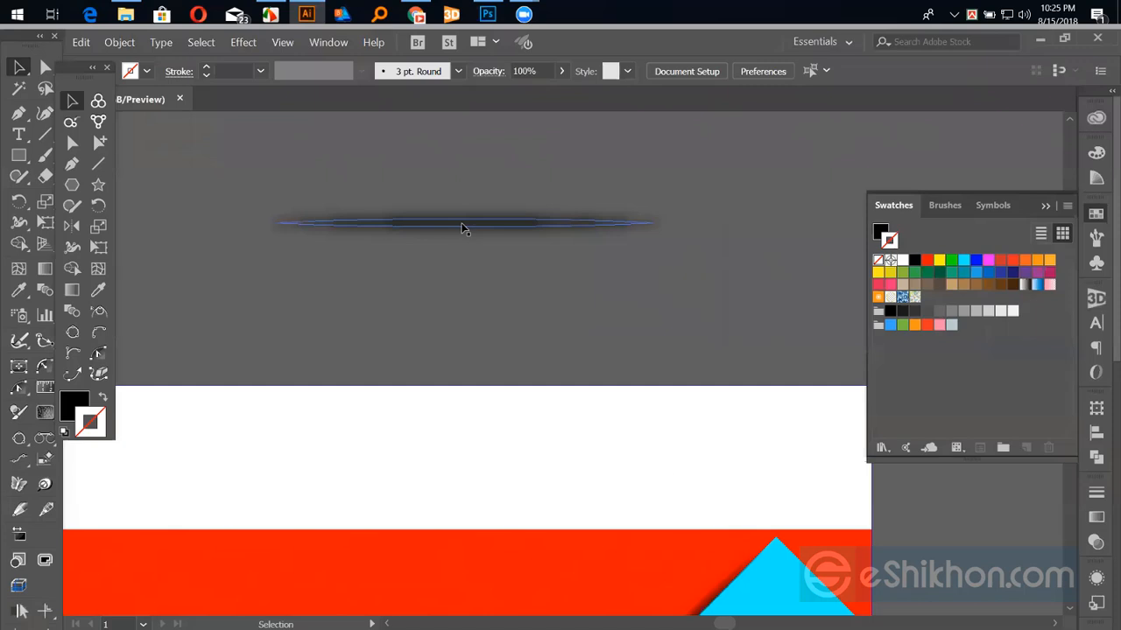
# Draw a wide, thin rectangle covering the upper half of the blurred line, fill it white and deselect it.
pyautogui.scroll(-3, 633, 367)
pyautogui.hscroll(1, 633, 368)
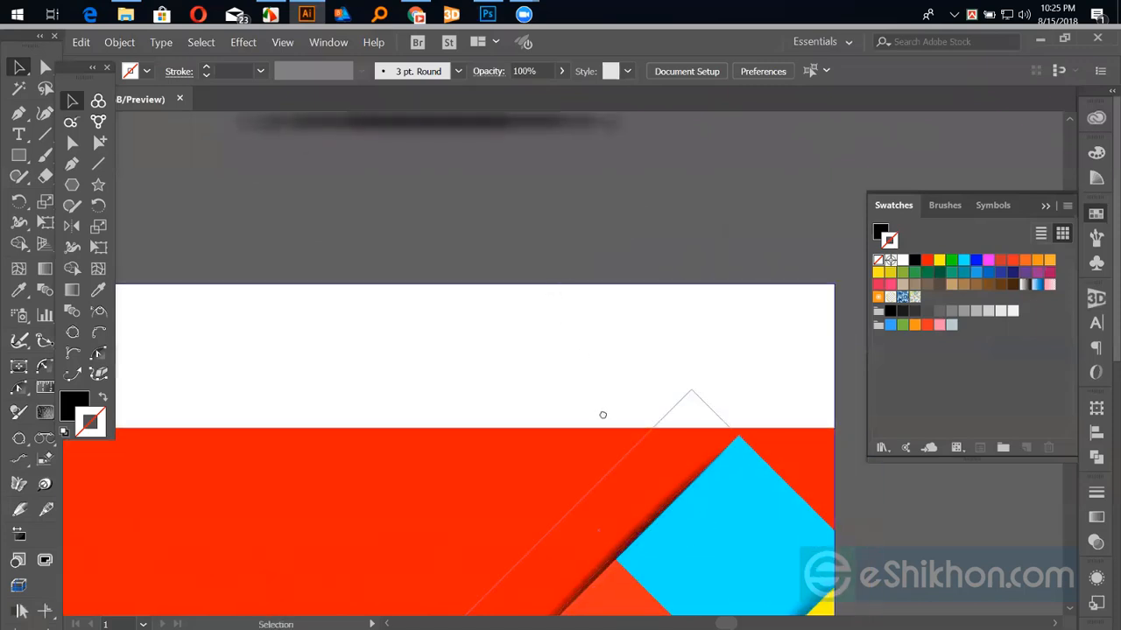
pyautogui.scroll(3, 601, 405)
pyautogui.hscroll(-1, 600, 405)
pyautogui.press('m')
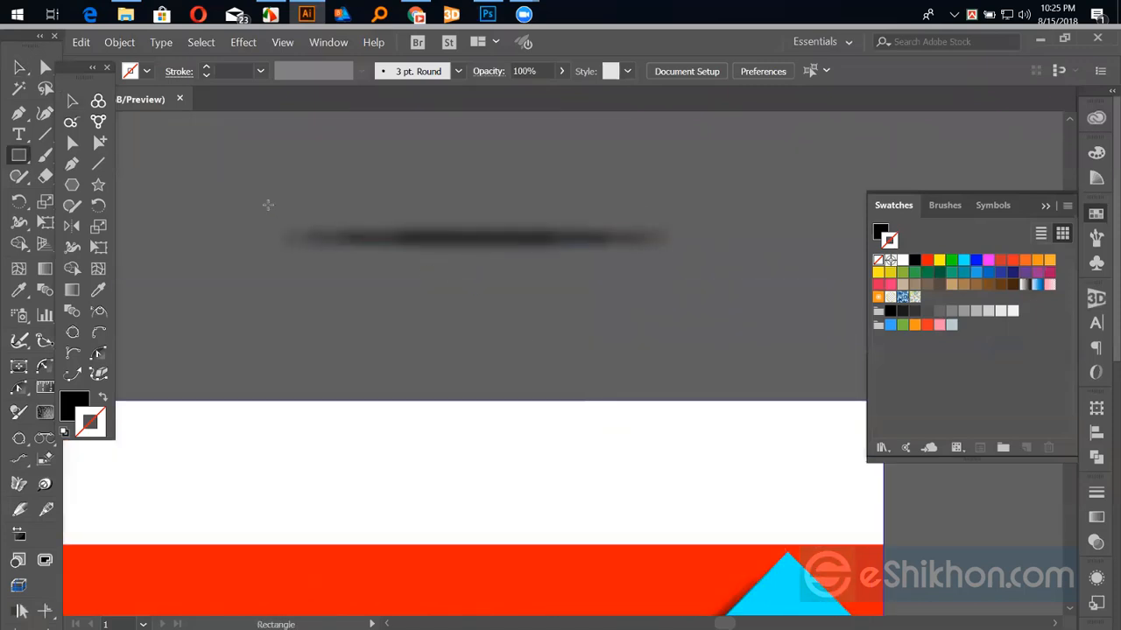
pyautogui.moveTo(255, 207); pyautogui.dragTo(690, 238)
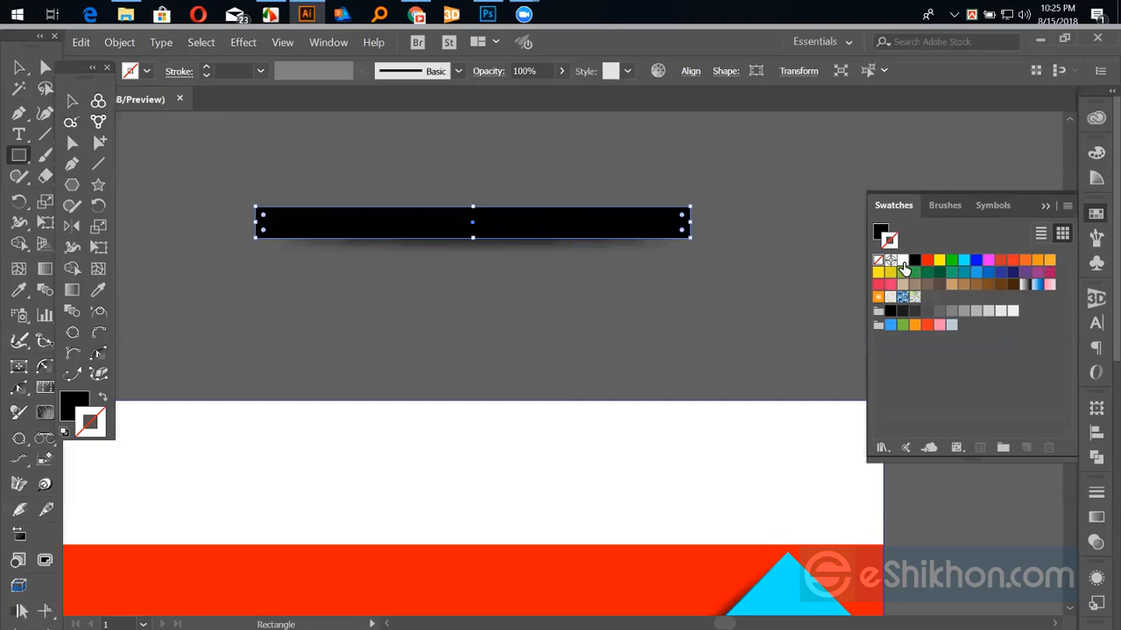
pyautogui.press('x')
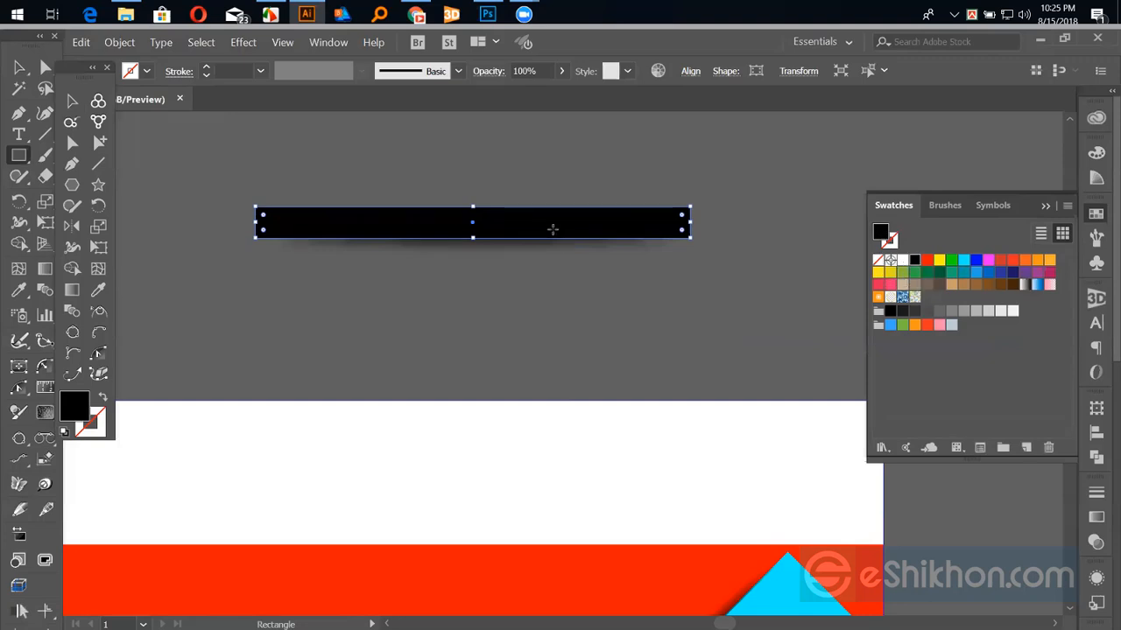
pyautogui.click(903, 260)
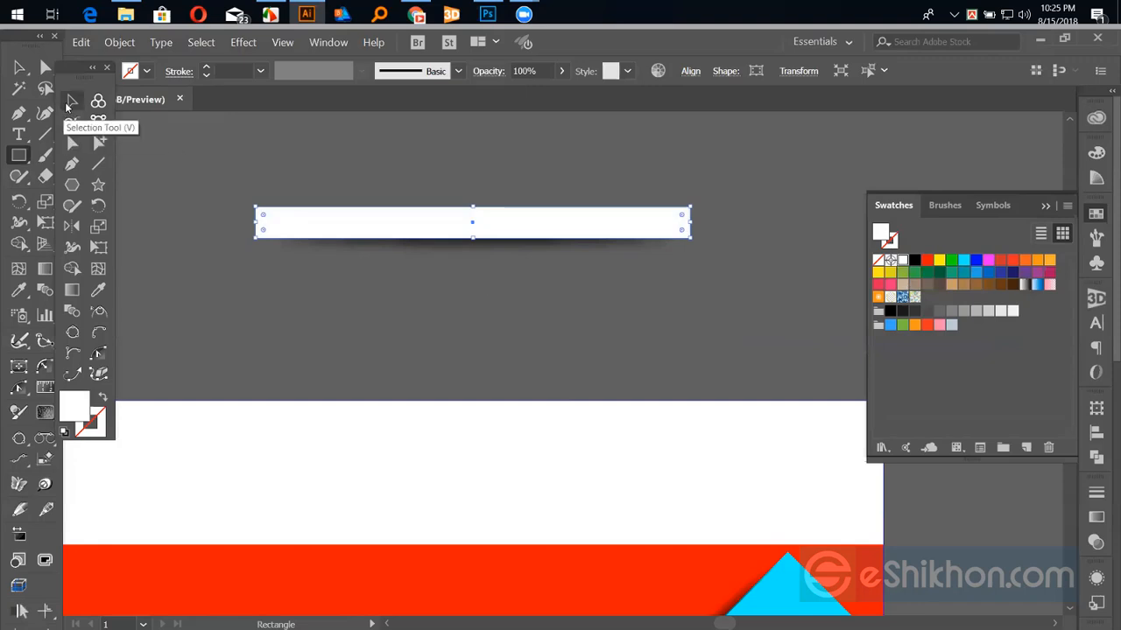
pyautogui.click(18, 67)
pyautogui.click(295, 119)
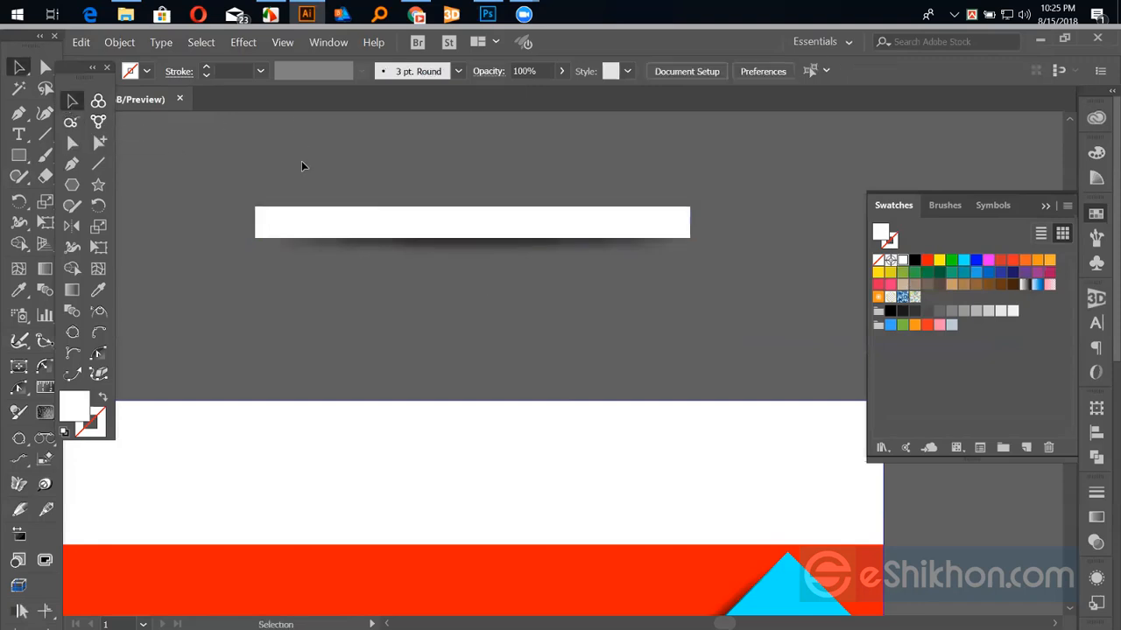
# Select the white rectangle together with the blurred line, make a clipping mask and deselect it.
pyautogui.click(482, 229)
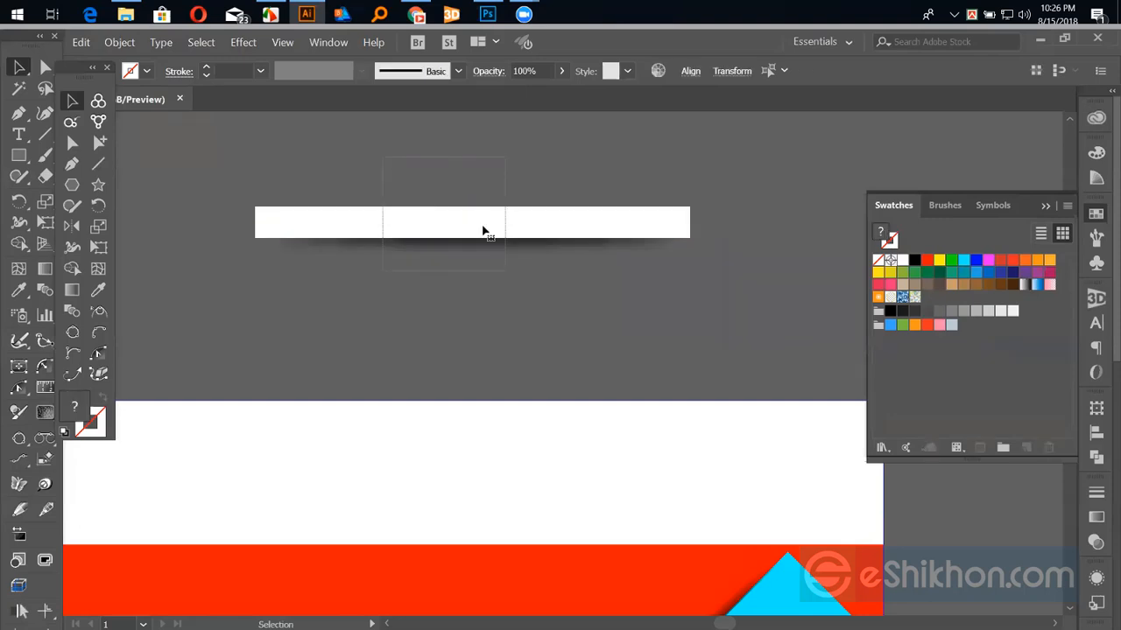
pyautogui.rightClick(482, 226)
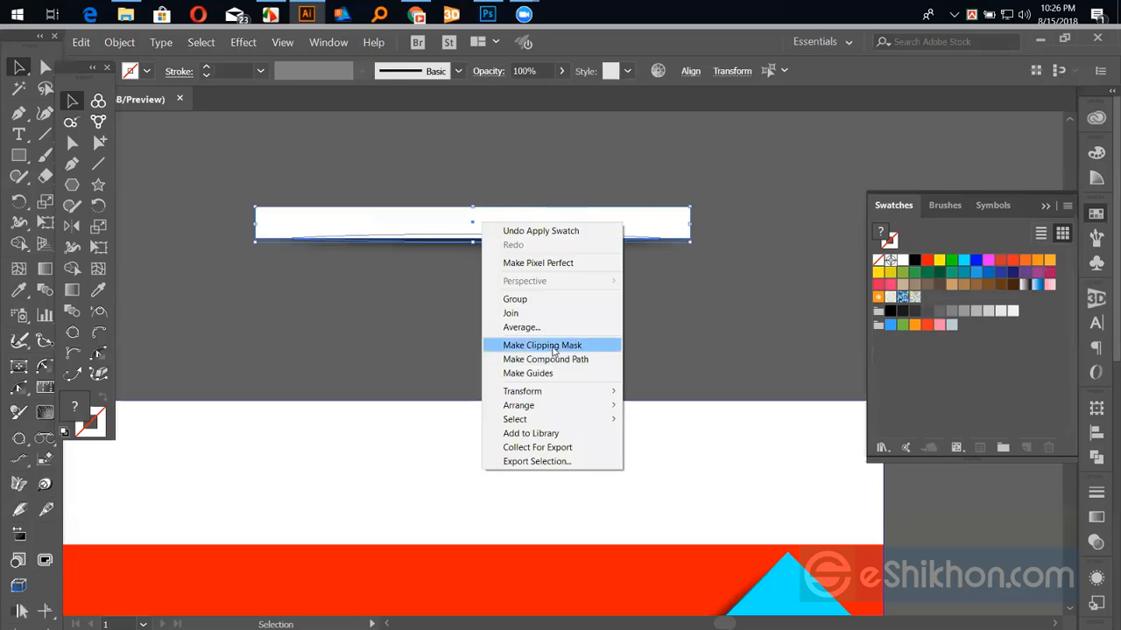
pyautogui.click(547, 345)
pyautogui.click(592, 334)
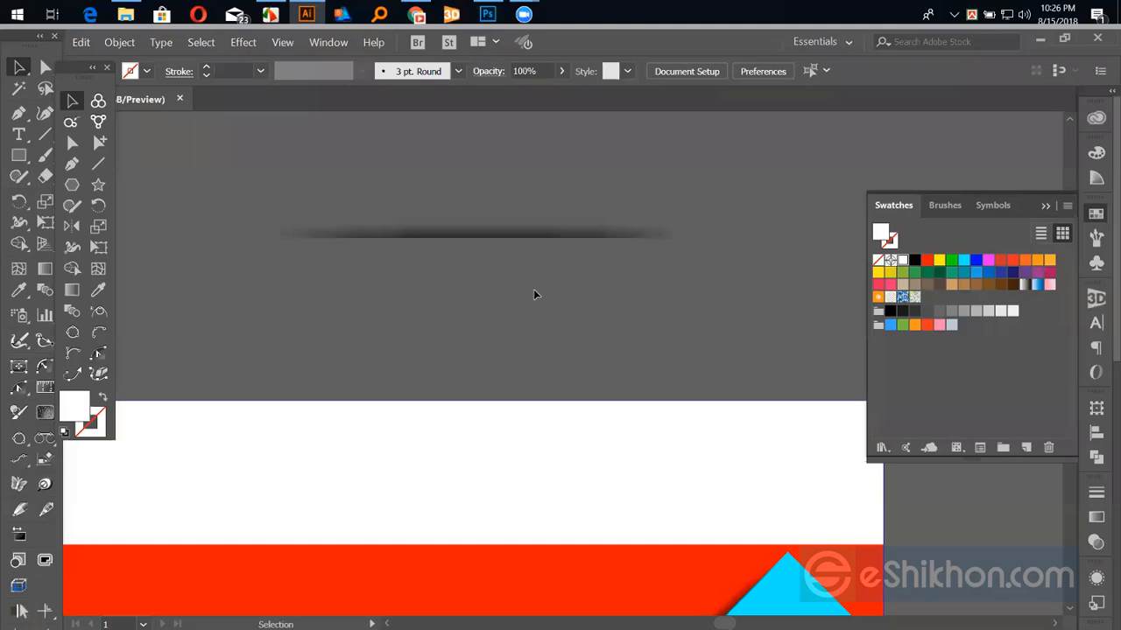
# Move the clipped shadow down onto the upper part of the red rectangle and deselect it.
pyautogui.press('h')
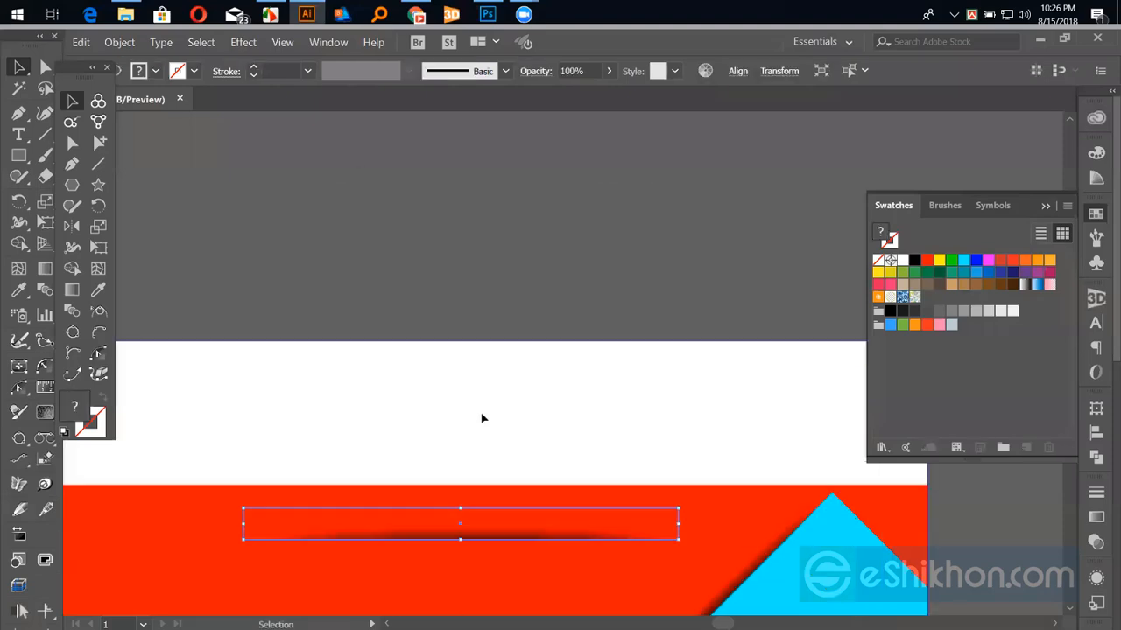
pyautogui.press('space')
pyautogui.moveTo(482, 408); pyautogui.dragTo(529, 273)
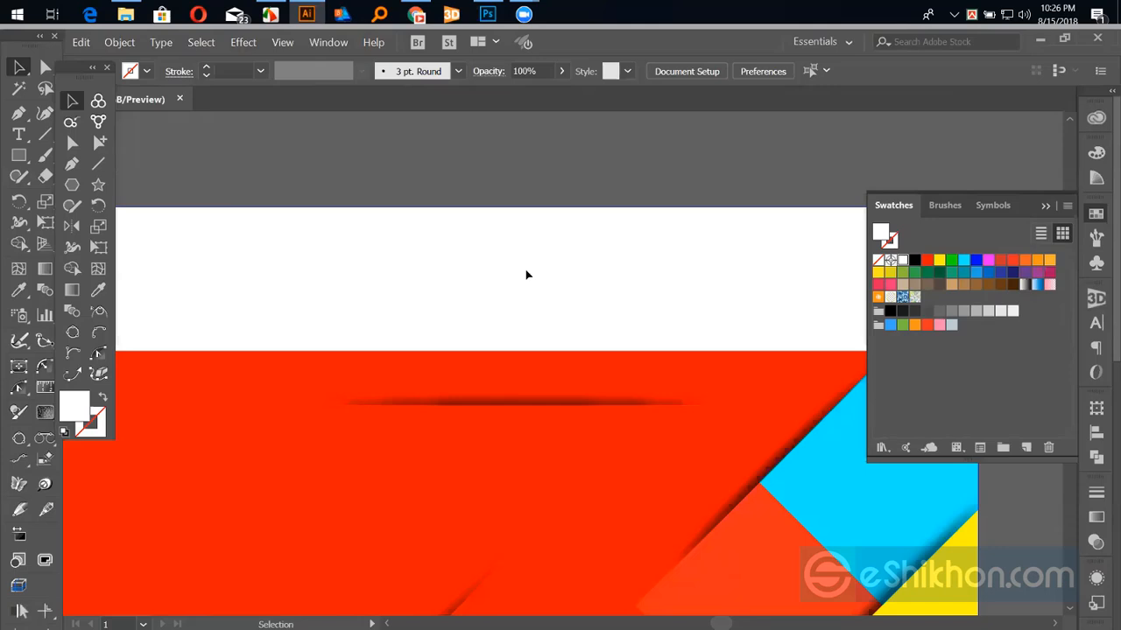
pyautogui.click(481, 401)
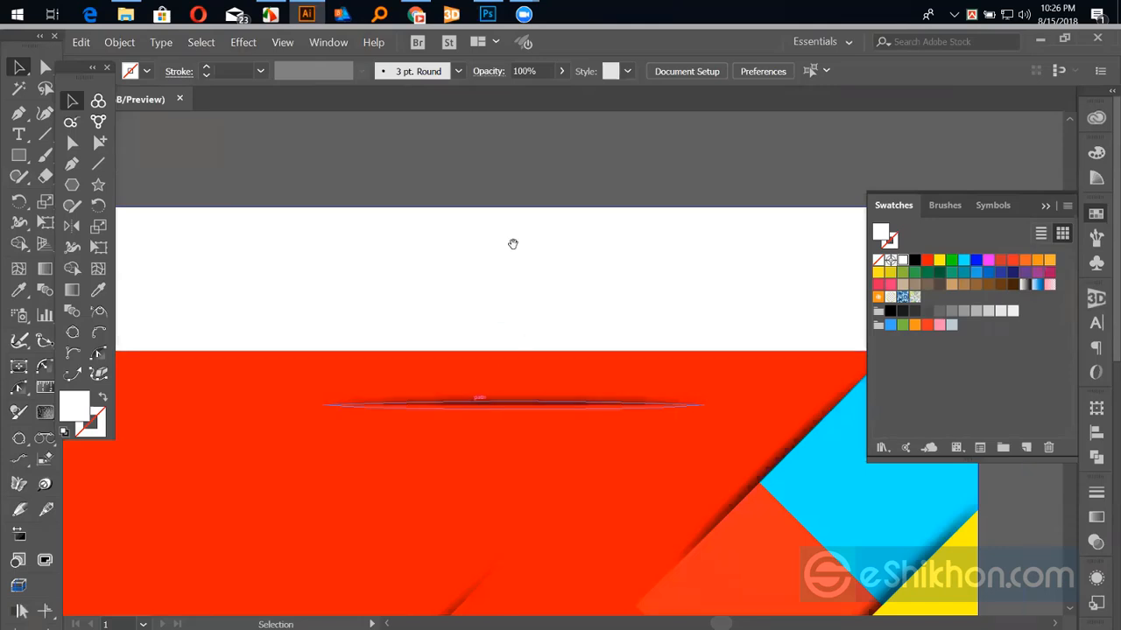
pyautogui.scroll(3, 465, 230)
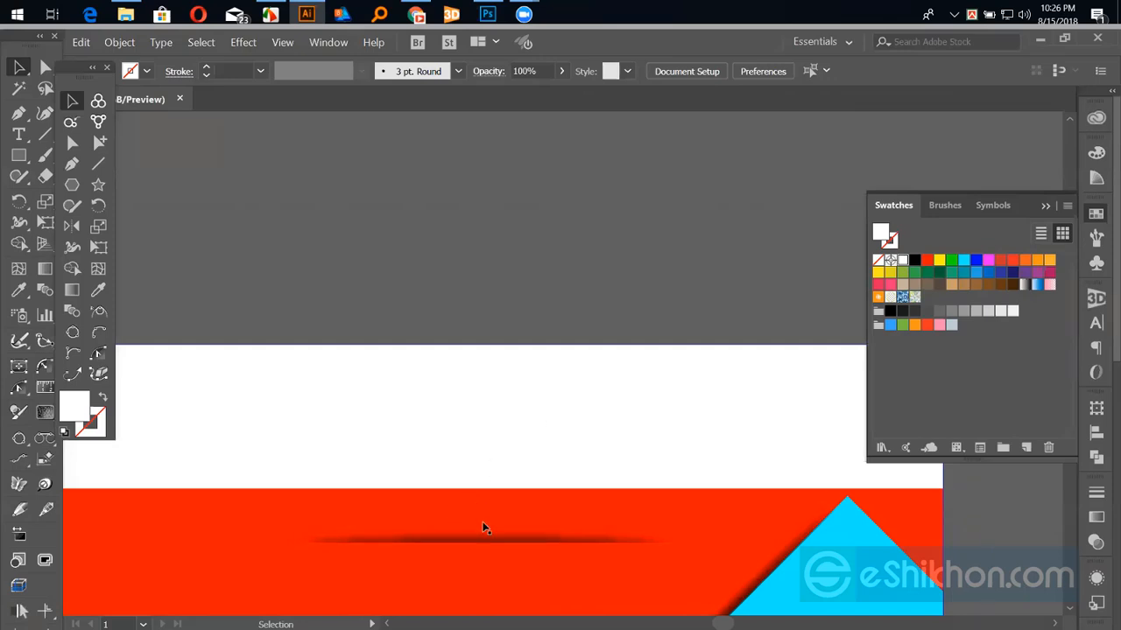
# Release the shadow's clipping mask and move the masking rectangle straight down 27 px over the blurred line's lower half.
pyautogui.click(486, 549)
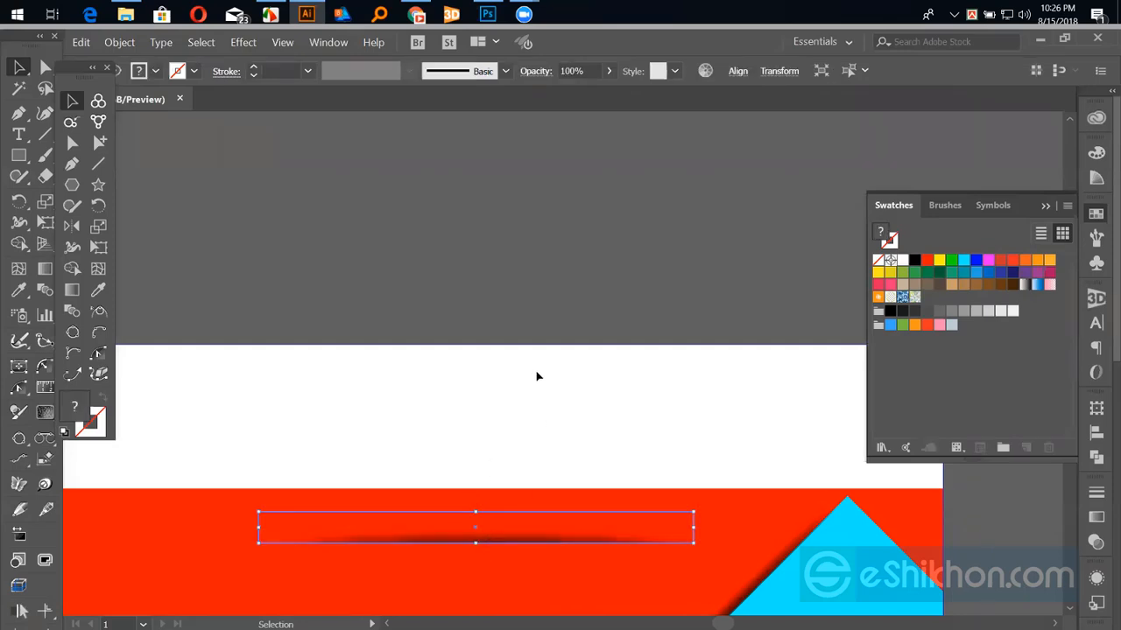
pyautogui.rightClick(495, 530)
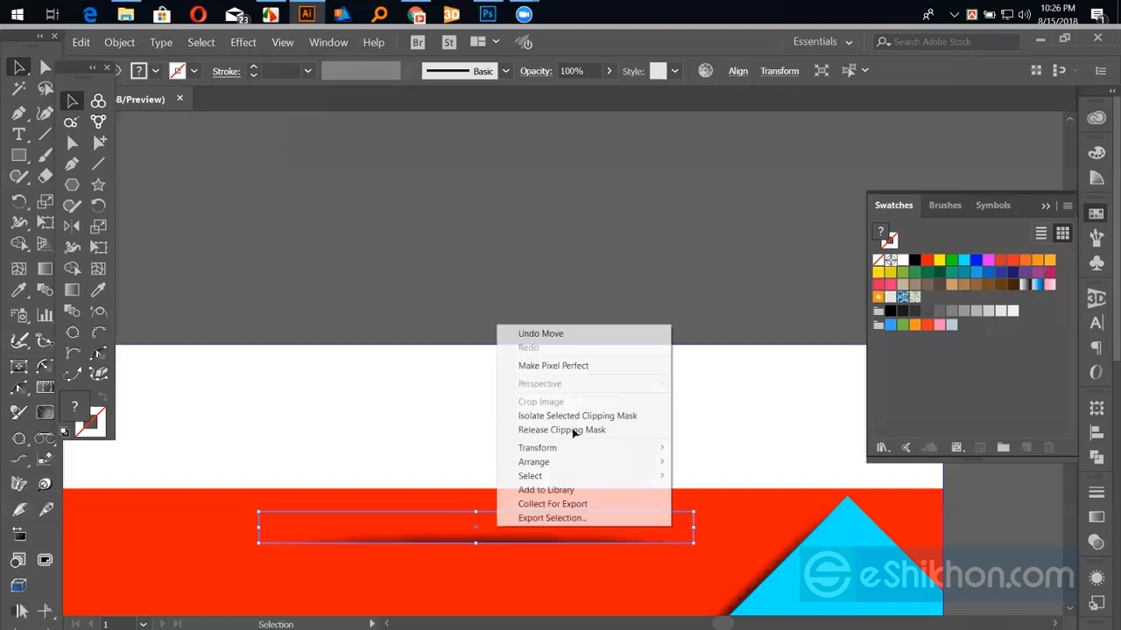
pyautogui.click(561, 429)
pyautogui.click(515, 523)
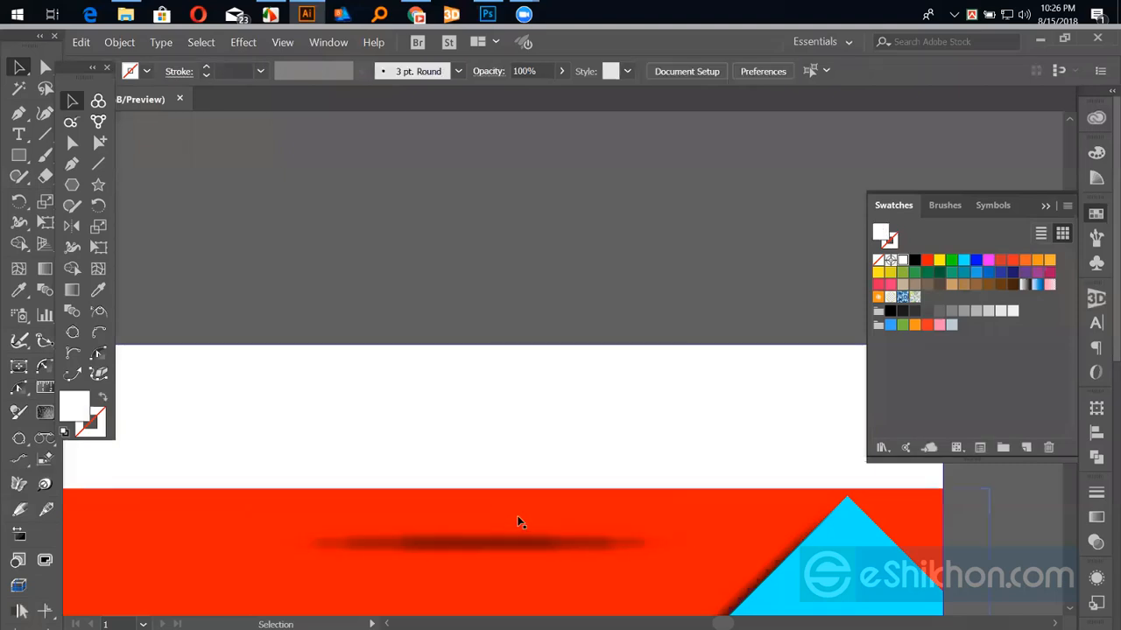
pyautogui.moveTo(520, 516); pyautogui.dragTo(522, 547)
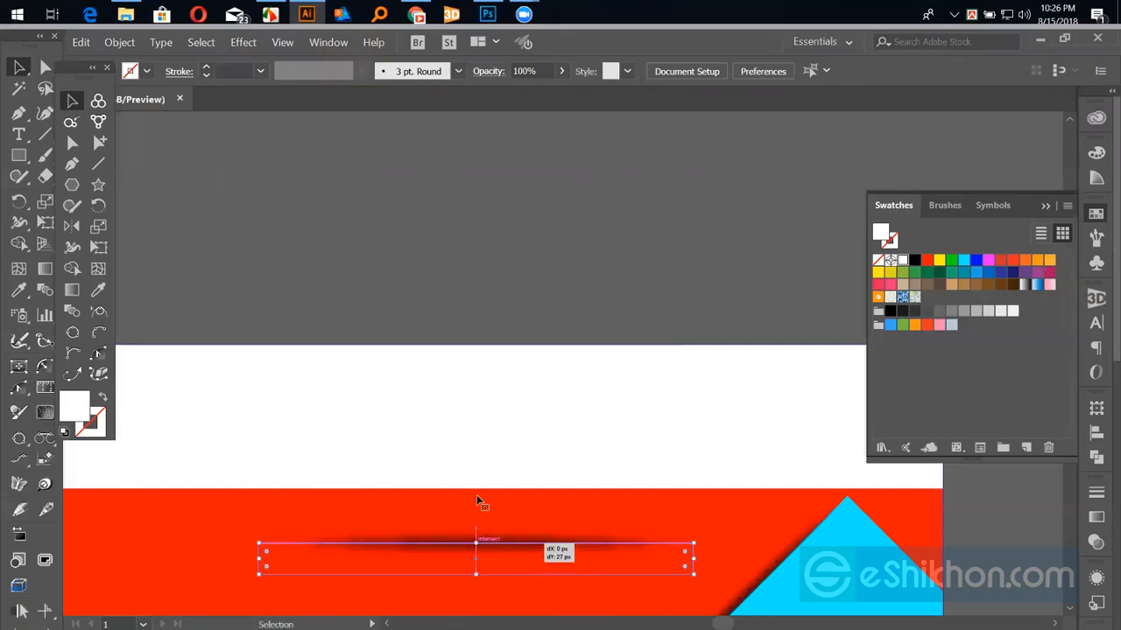
# Clip the blurred line with the lowered rectangle so only its lower half is kept, and deselect it.
pyautogui.keyDown('shift'); pyautogui.click(508, 538); pyautogui.keyUp('shift')
pyautogui.rightClick(509, 536)
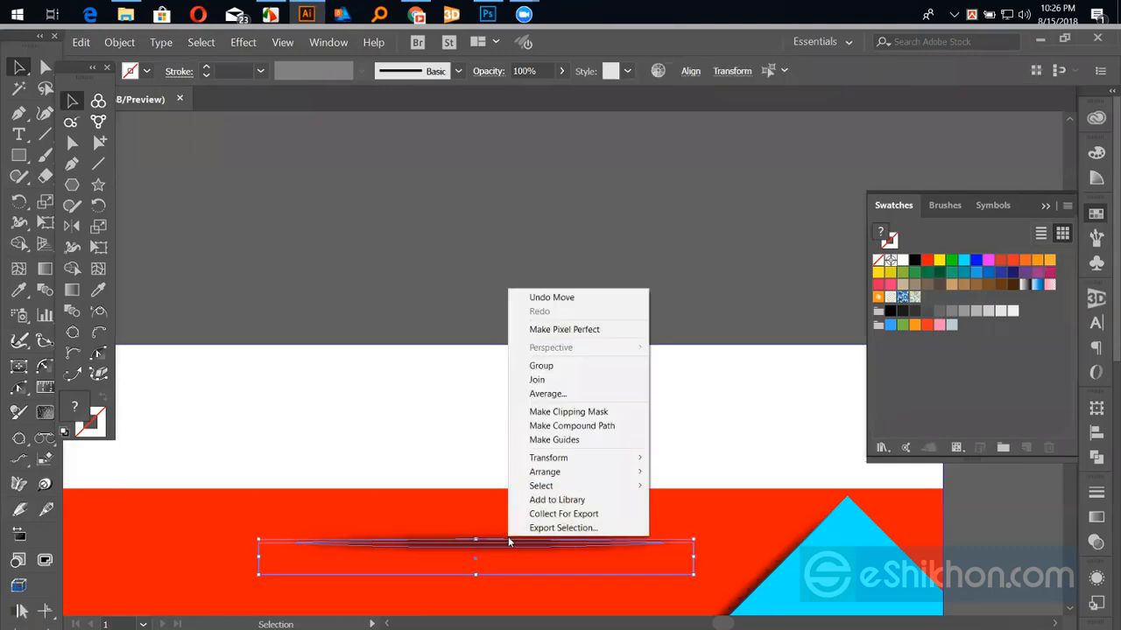
pyautogui.click(563, 426)
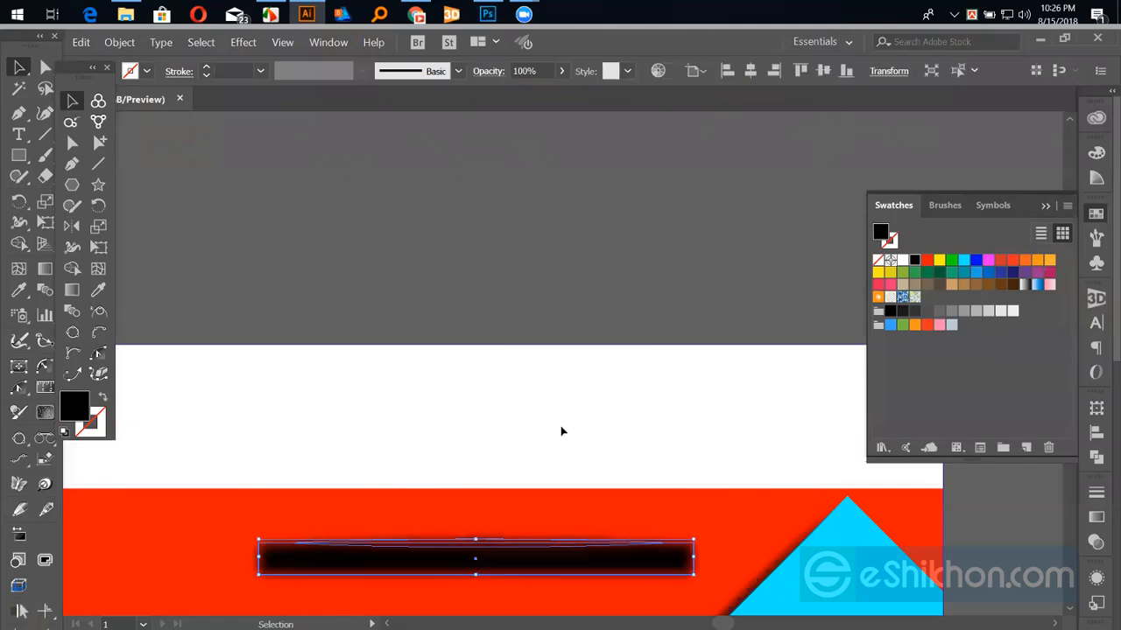
pyautogui.rightClick(529, 545)
pyautogui.click(581, 421)
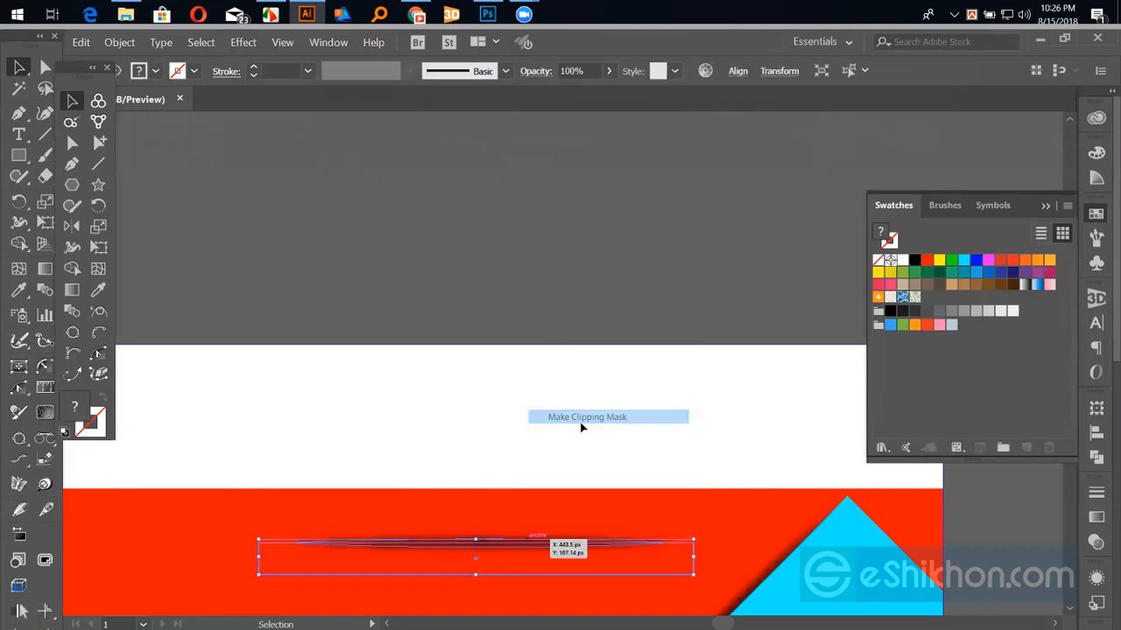
pyautogui.click(584, 408)
# Delete the clipped horizontal shadow from the red rectangle.
pyautogui.scroll(-3, 585, 403)
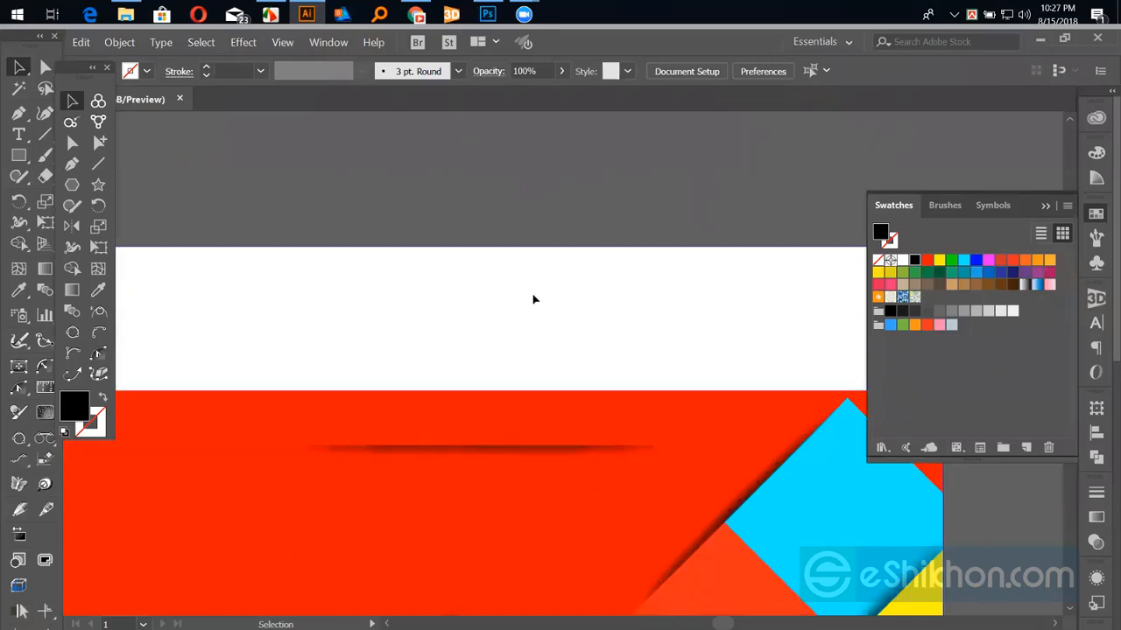
pyautogui.click(492, 453)
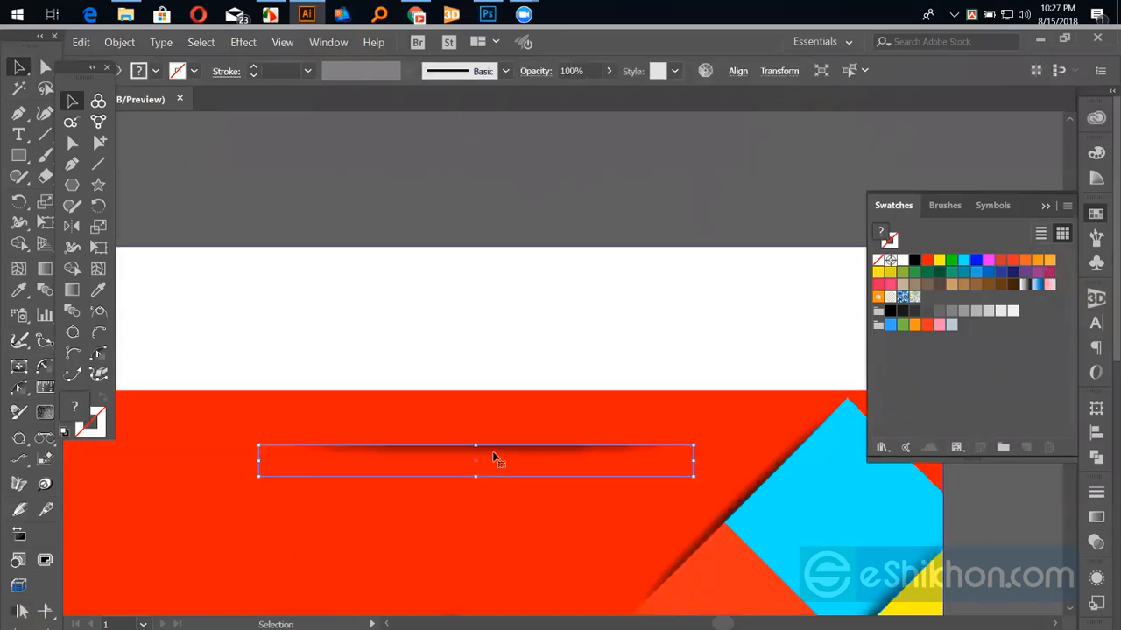
pyautogui.press('Delete')
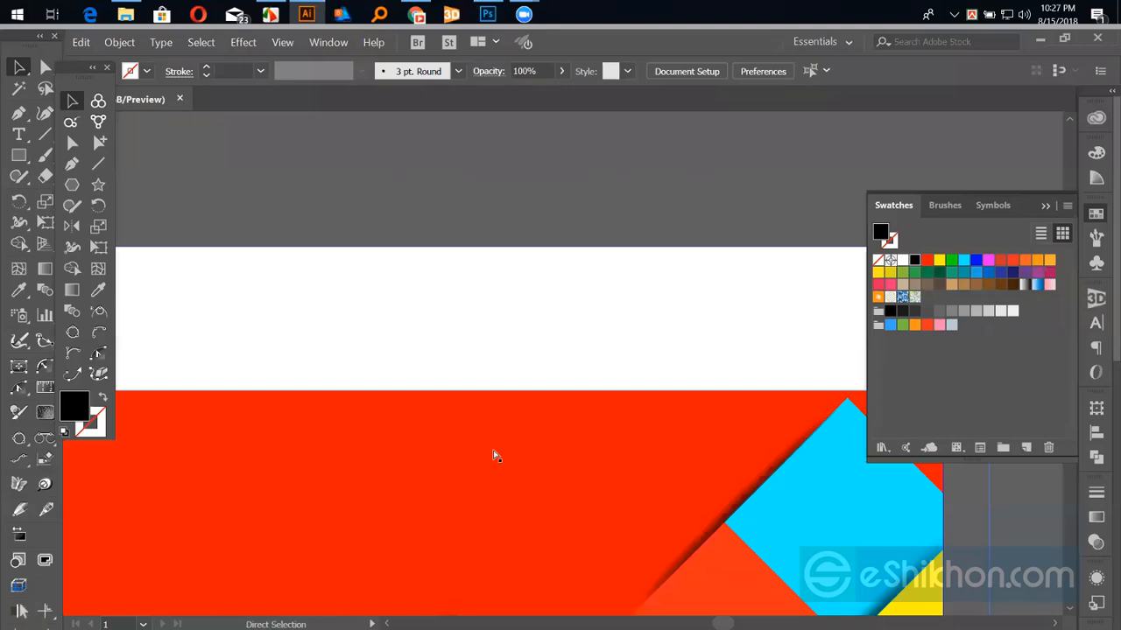
# Draw a flat-topped hexagon with the Polygon tool in the empty area above the artboard and deselect it.
pyautogui.hotkey('ctrl', '-')
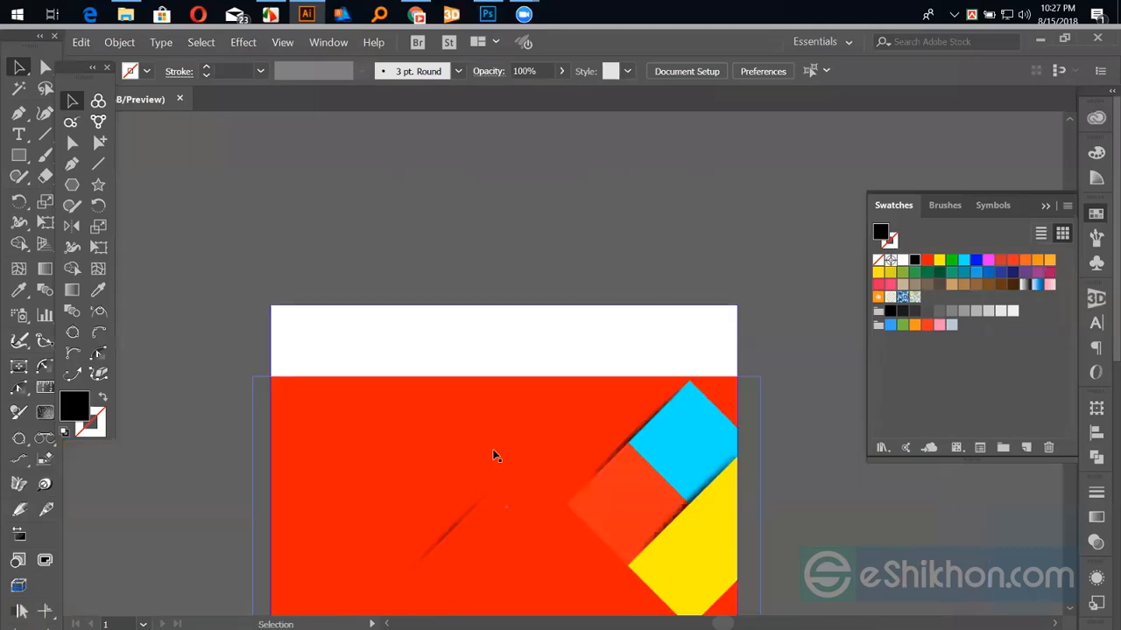
pyautogui.click(74, 186)
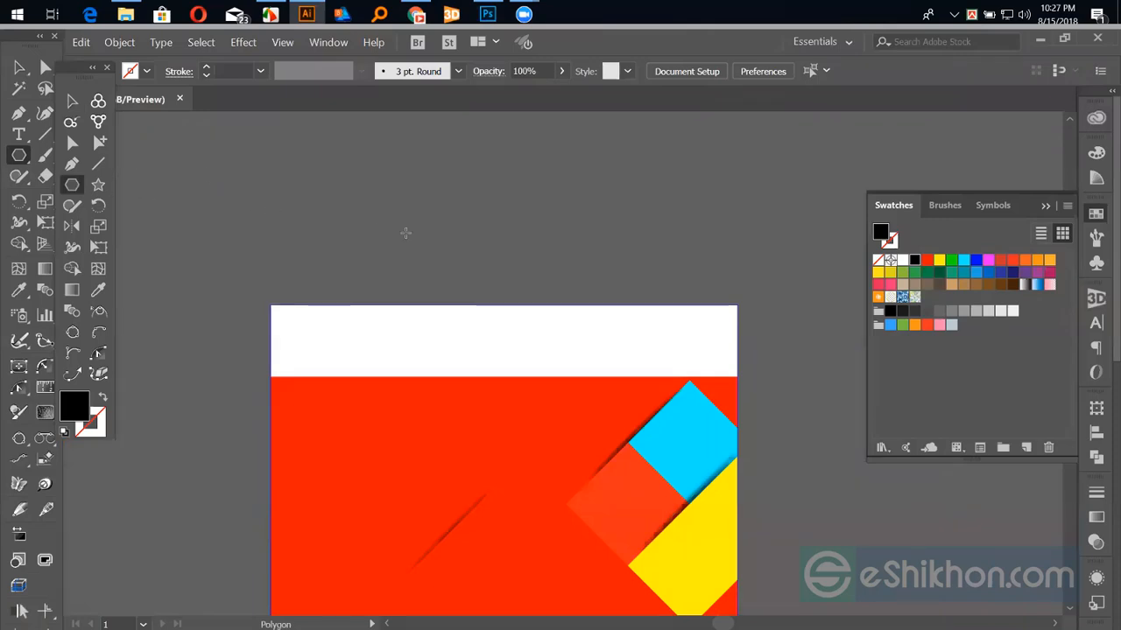
pyautogui.moveTo(426, 229); pyautogui.dragTo(455, 298)
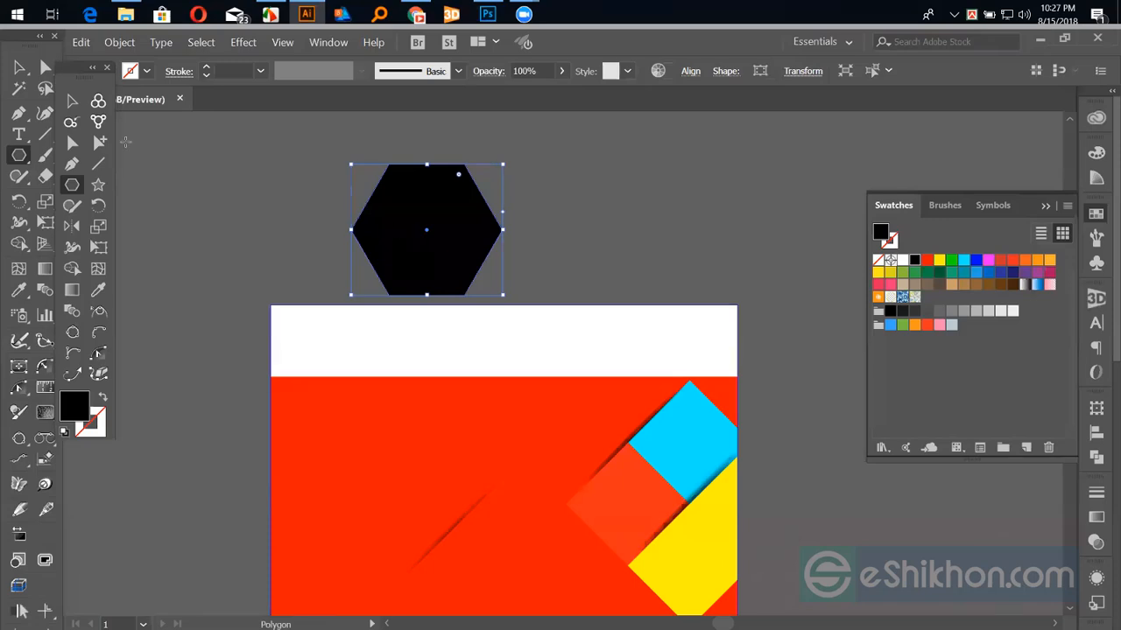
pyautogui.click(72, 101)
pyautogui.click(254, 190)
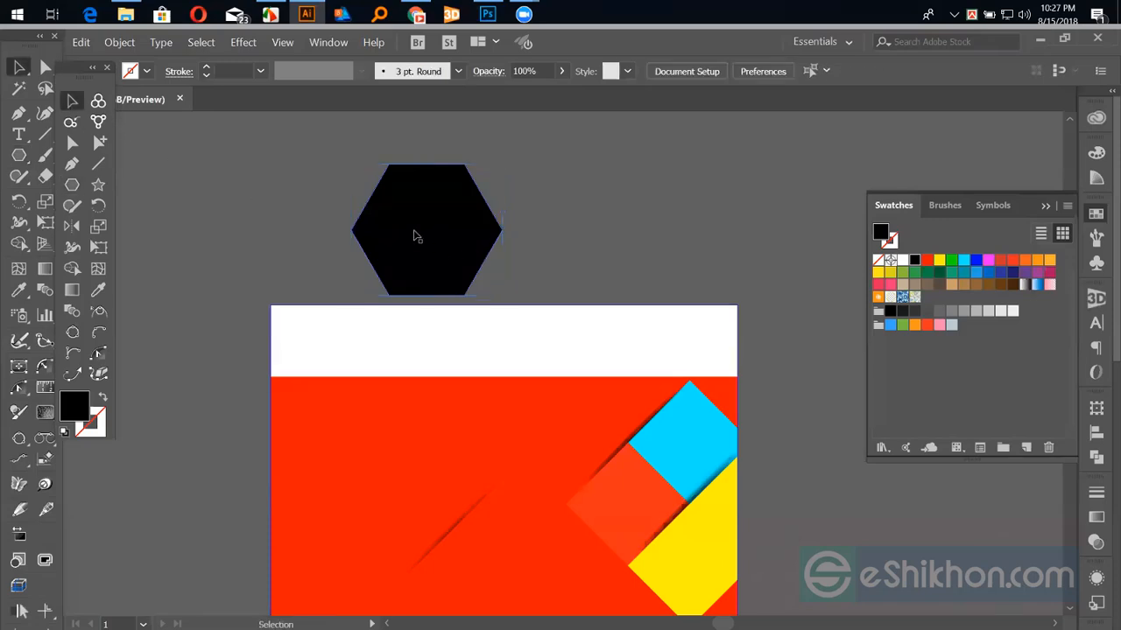
# Fill the black hexagon above the artboard with the bright red swatch and deselect it.
pyautogui.click(416, 234)
pyautogui.click(926, 262)
pyautogui.click(647, 234)
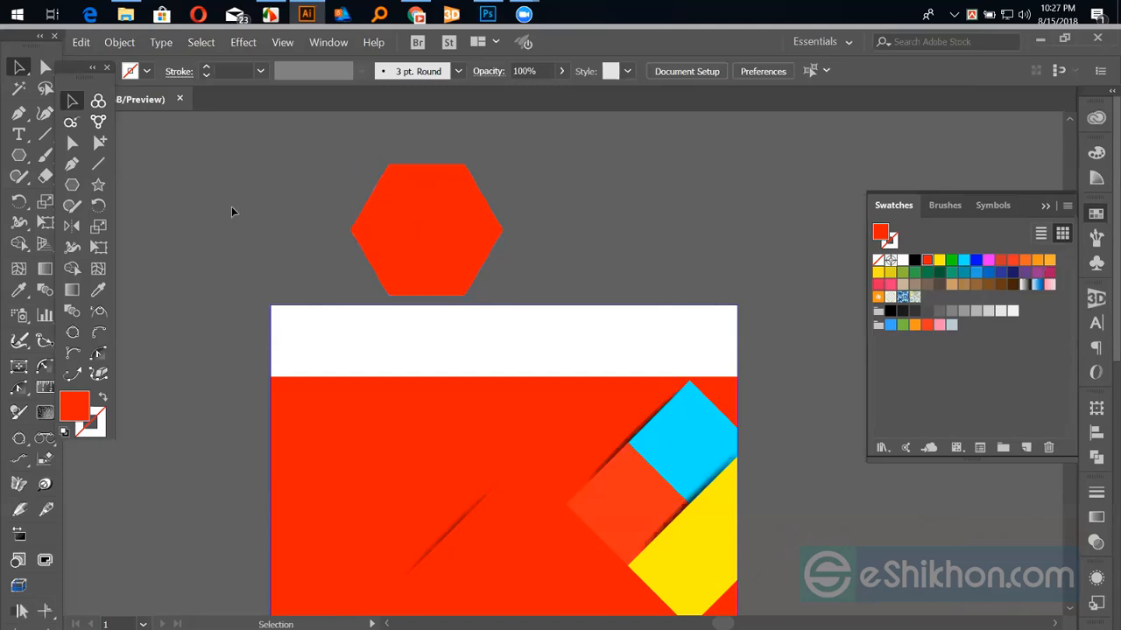
# Draw a small square over the red hexagon and centre the two shapes on each other horizontally and vertically.
pyautogui.press('m')
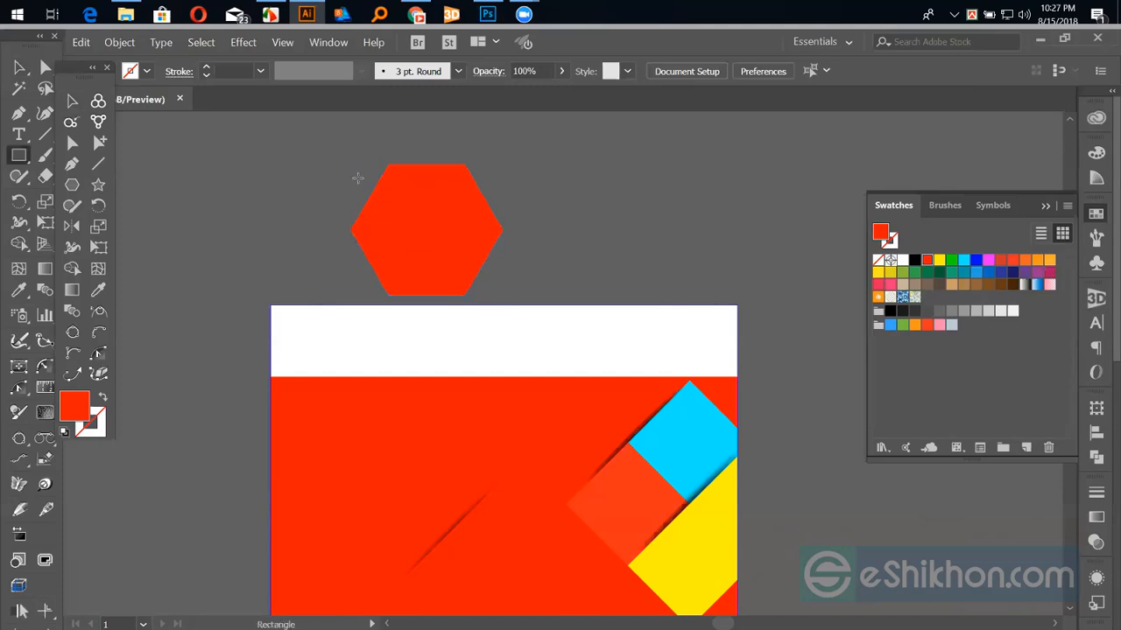
pyautogui.moveTo(407, 202); pyautogui.dragTo(428, 234)
pyautogui.press('v')
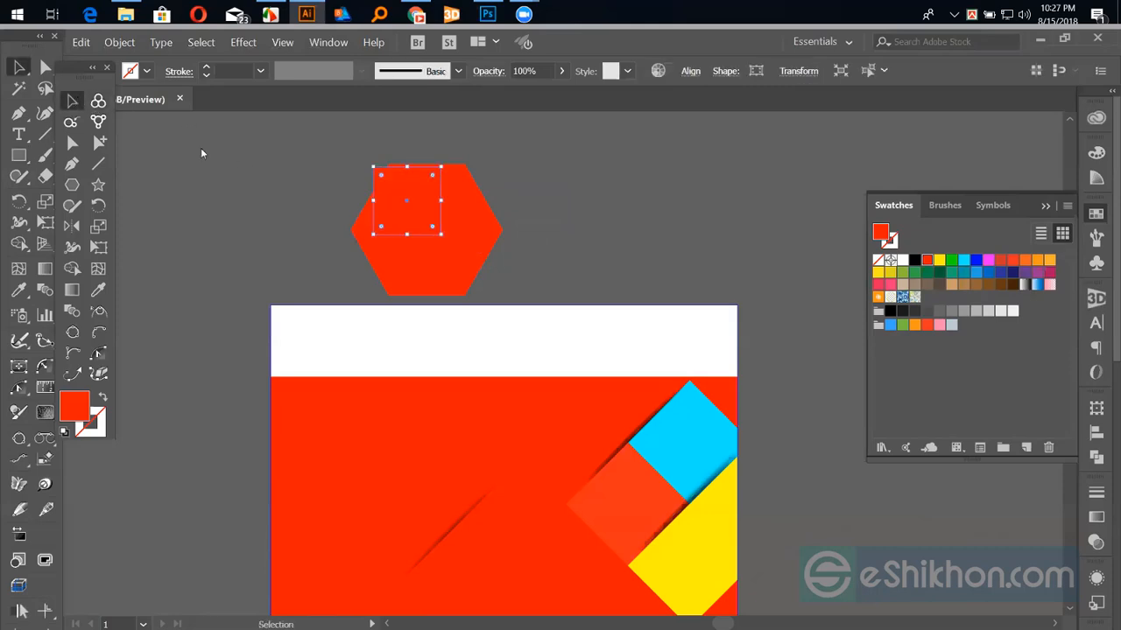
pyautogui.click(465, 251)
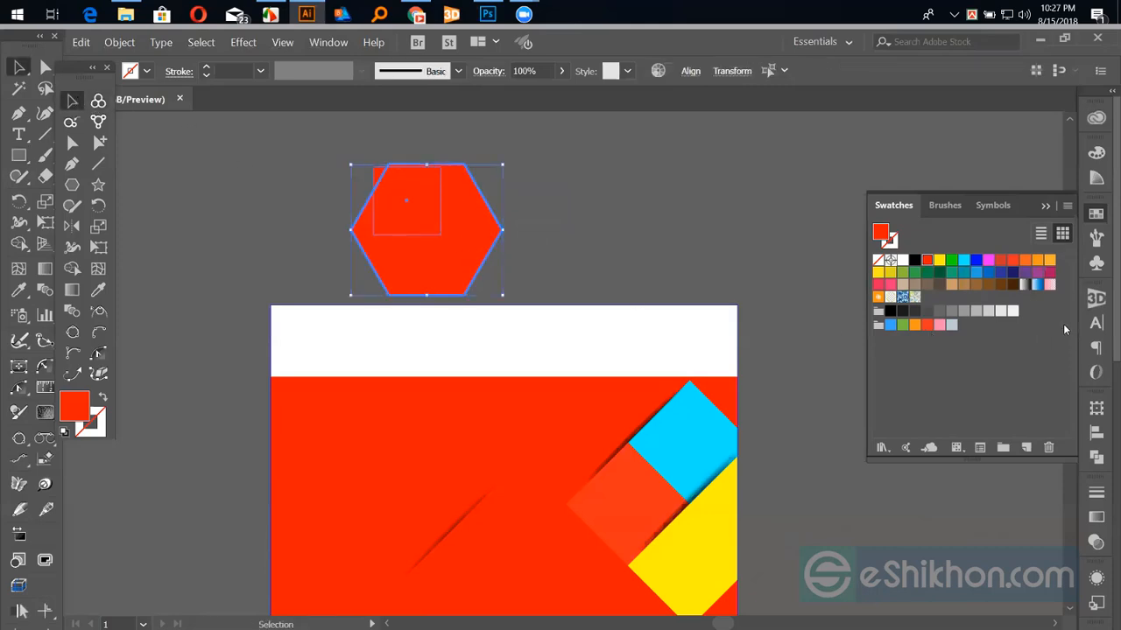
pyautogui.click(1096, 432)
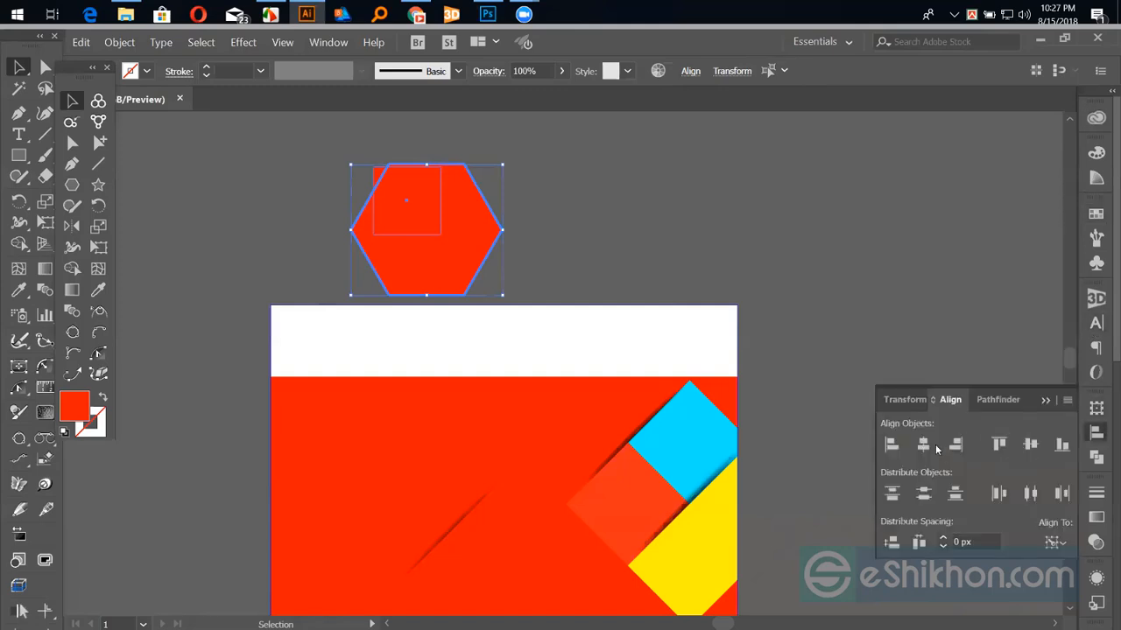
pyautogui.click(1030, 445)
pyautogui.click(636, 276)
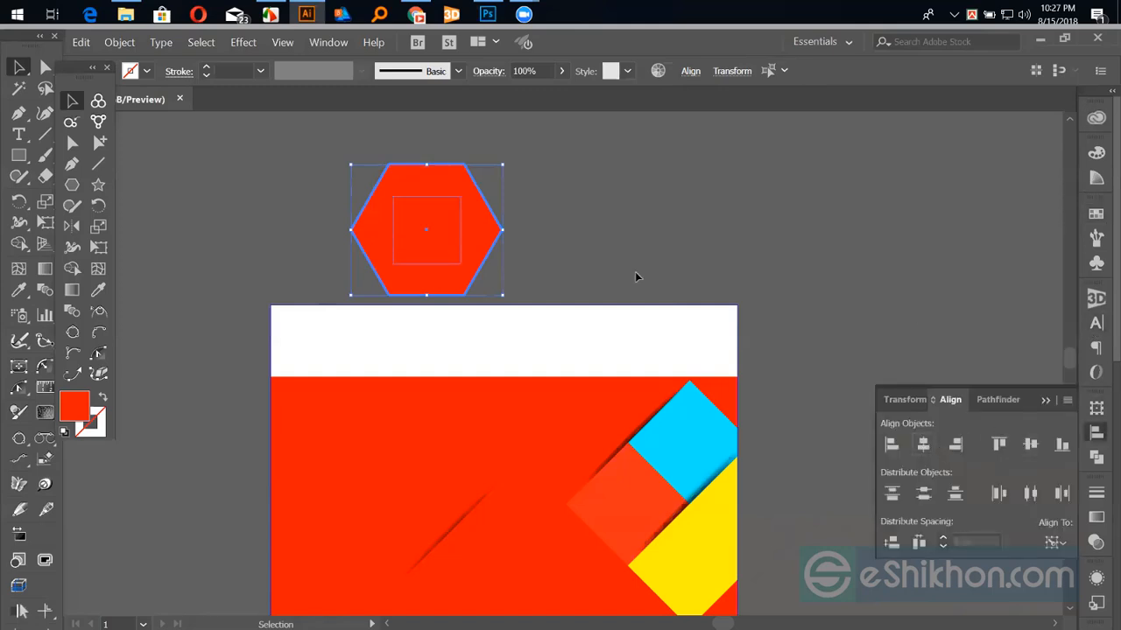
# Fill the centred square with the white sampled from the strip above the red banner using the Eyedropper.
pyautogui.click(430, 249)
pyautogui.press('i')
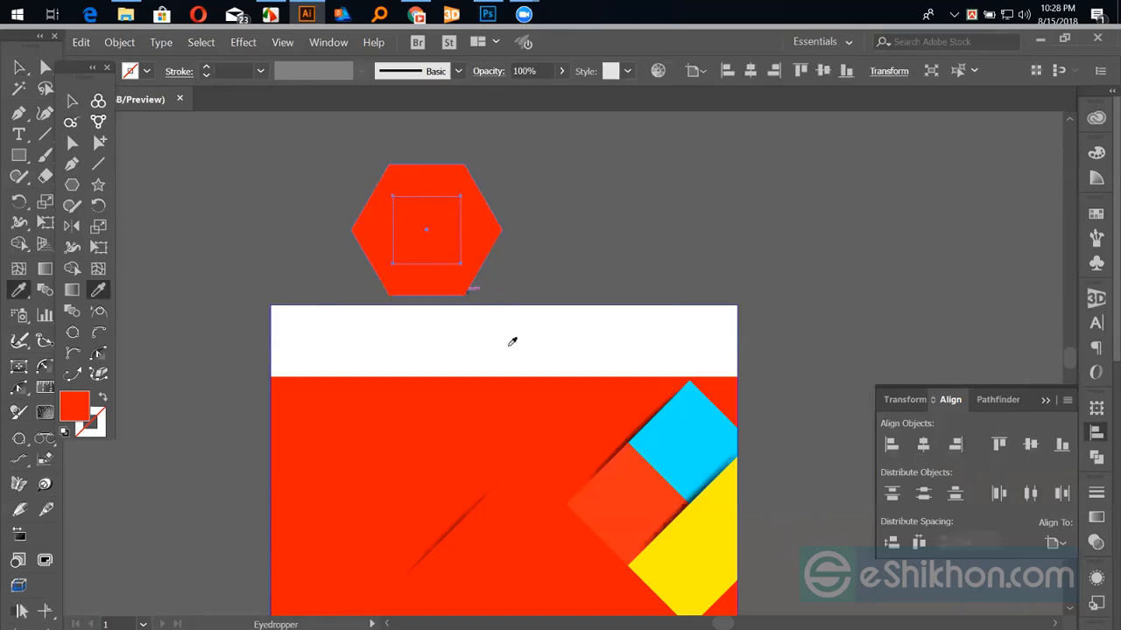
pyautogui.click(513, 341)
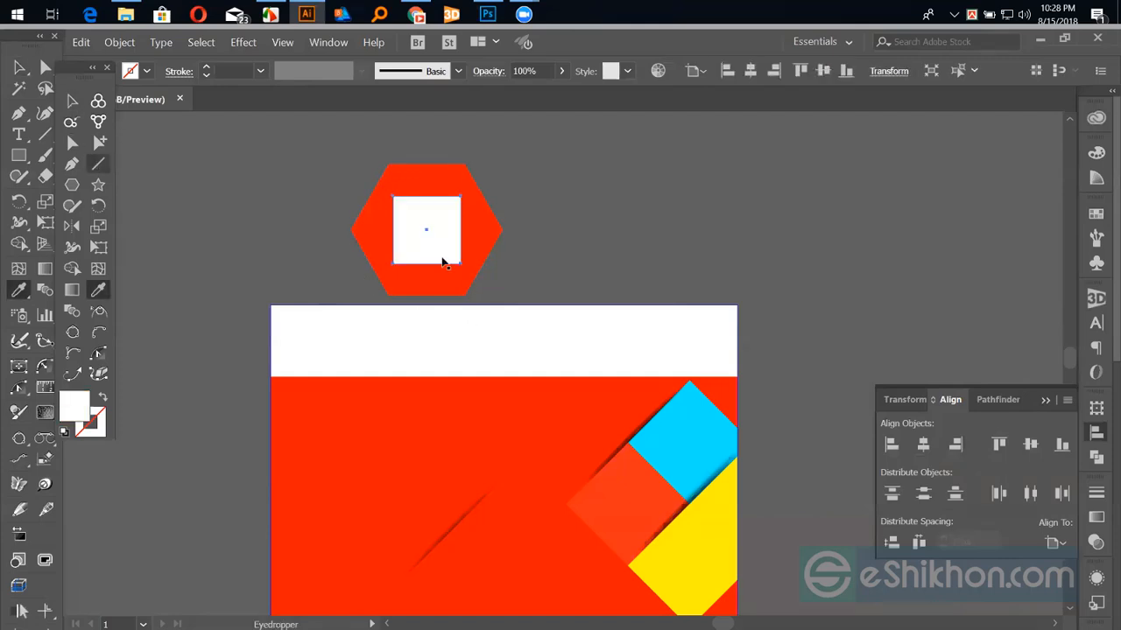
pyautogui.press('v')
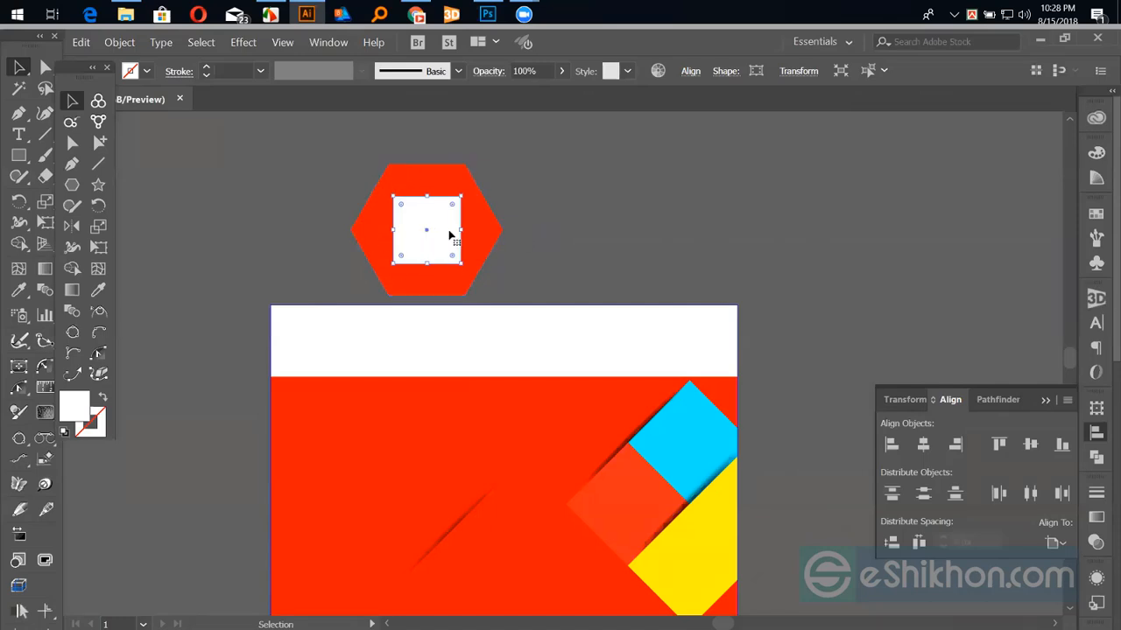
# Try to enlarge the white square proportionally from its centre to about 178 px.
pyautogui.press('a')
pyautogui.press('v')
pyautogui.moveTo(460, 263); pyautogui.dragTo(542, 346)
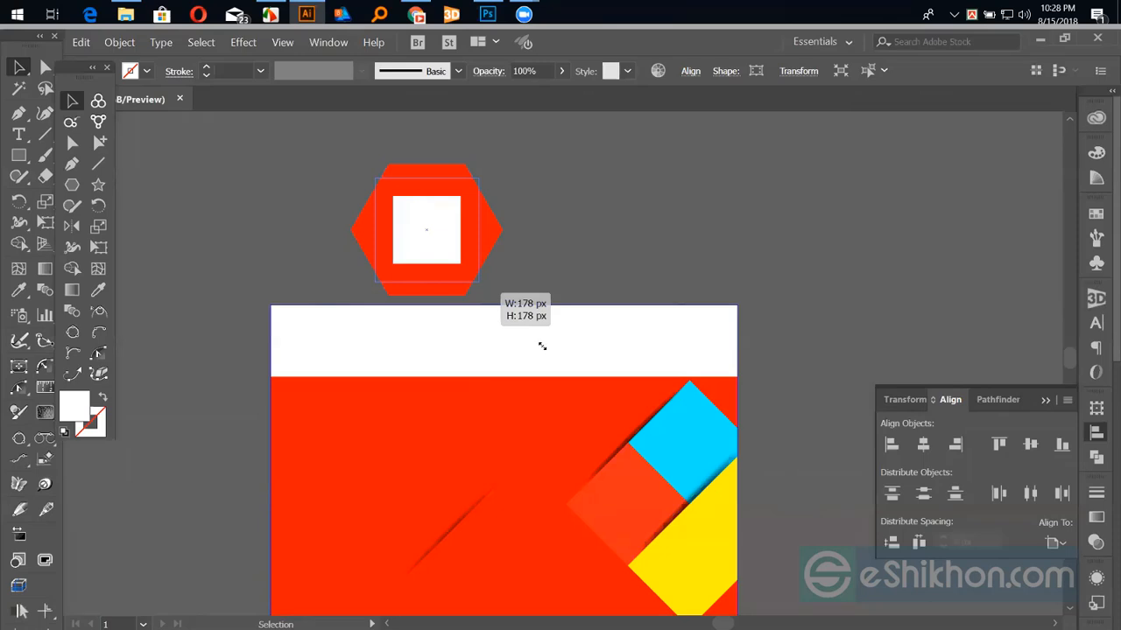
pyautogui.moveTo(542, 346); pyautogui.dragTo(544, 347)
pyautogui.moveTo(543, 345); pyautogui.dragTo(546, 342)
# Switch to Photoshop, close the Untitled-12.psd document and return to the Untitled-1 drawing in Illustrator.
pyautogui.click(1041, 39)
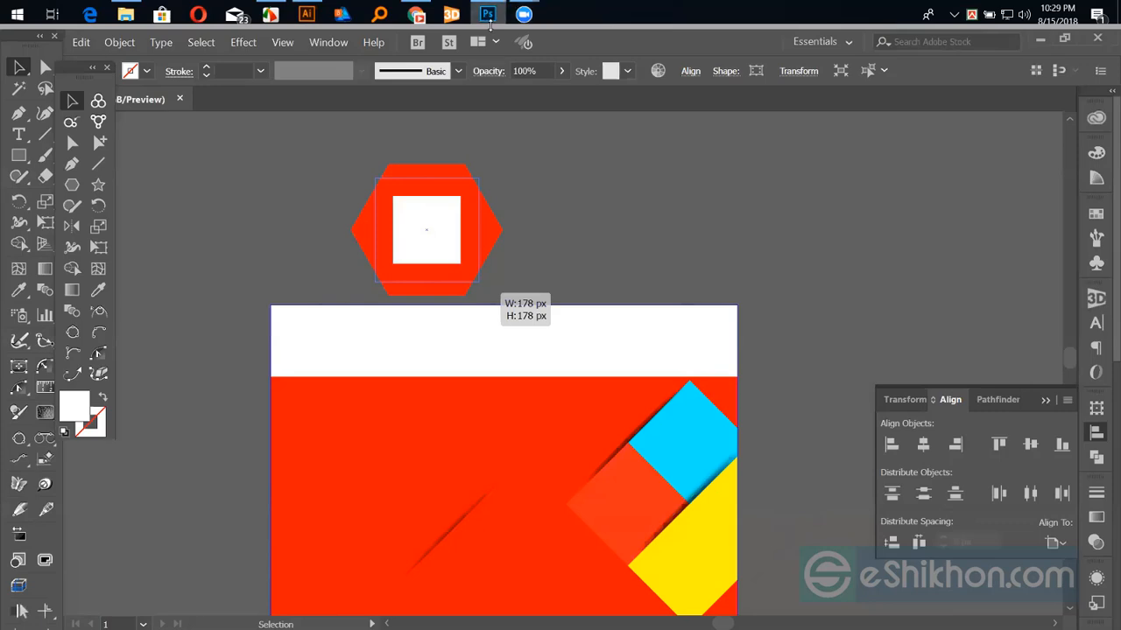
pyautogui.moveTo(492, 16)
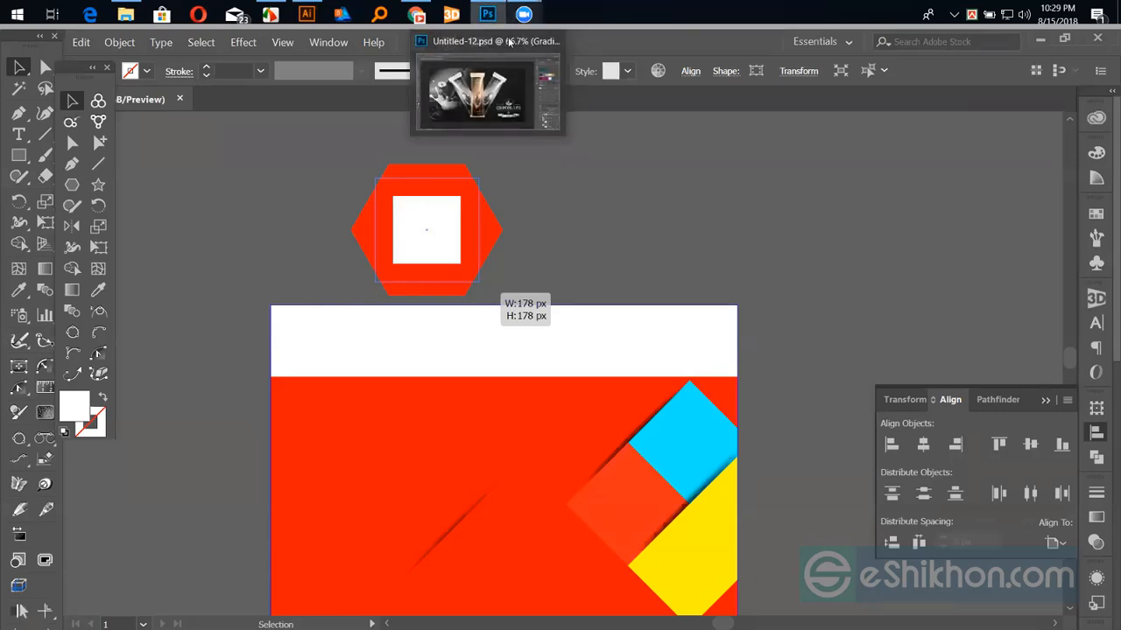
pyautogui.click(507, 41)
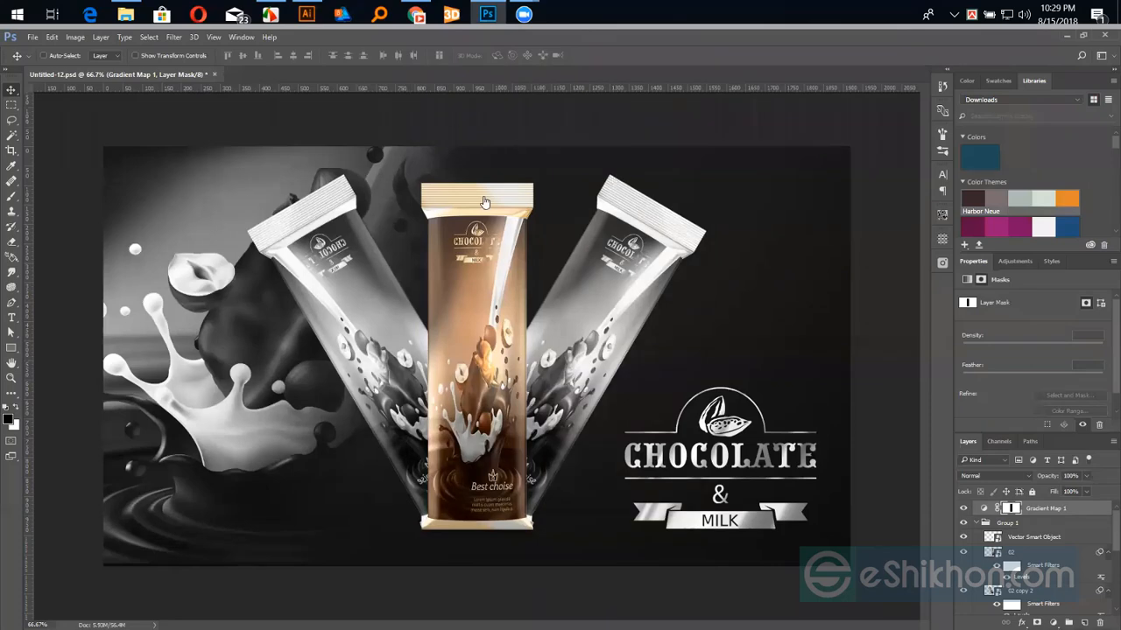
pyautogui.hotkey('ctrl', 'w')
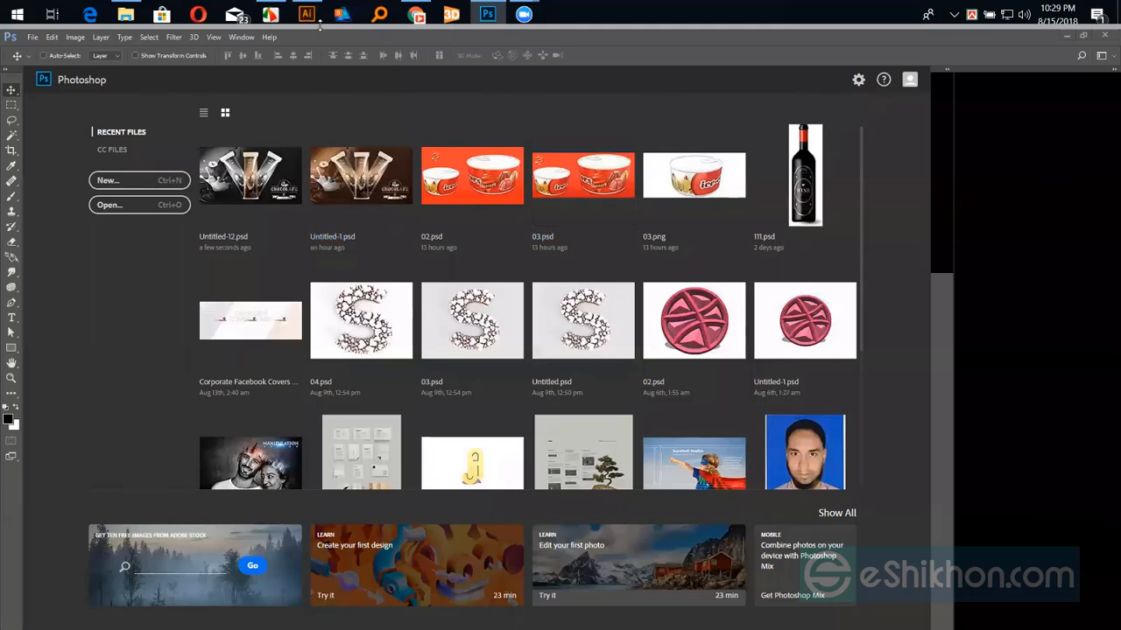
pyautogui.moveTo(313, 19)
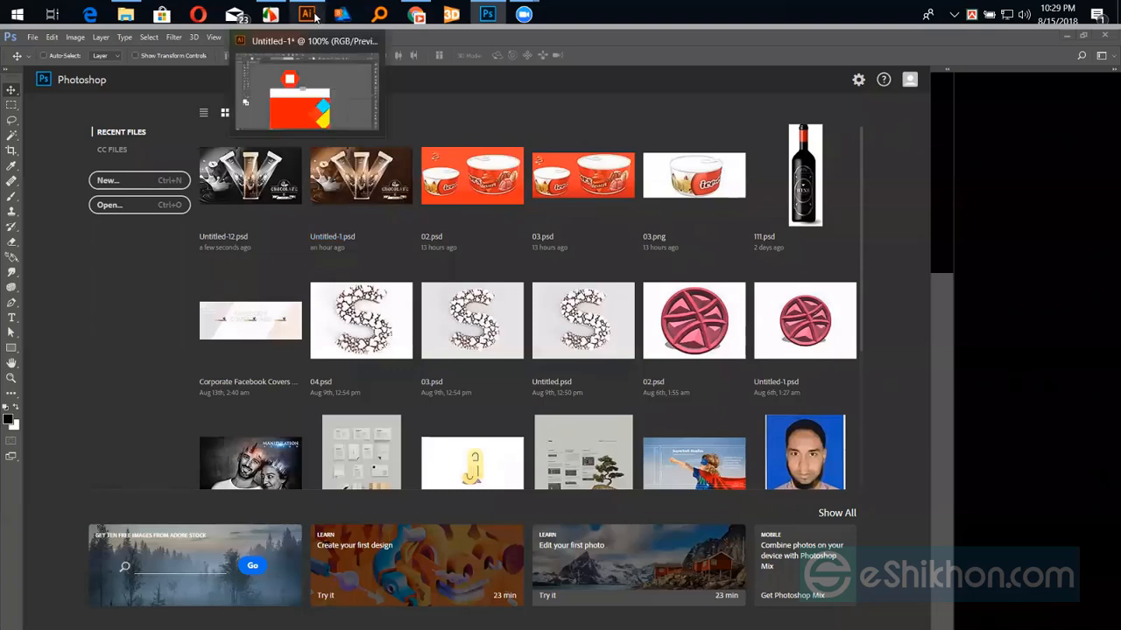
pyautogui.click(314, 40)
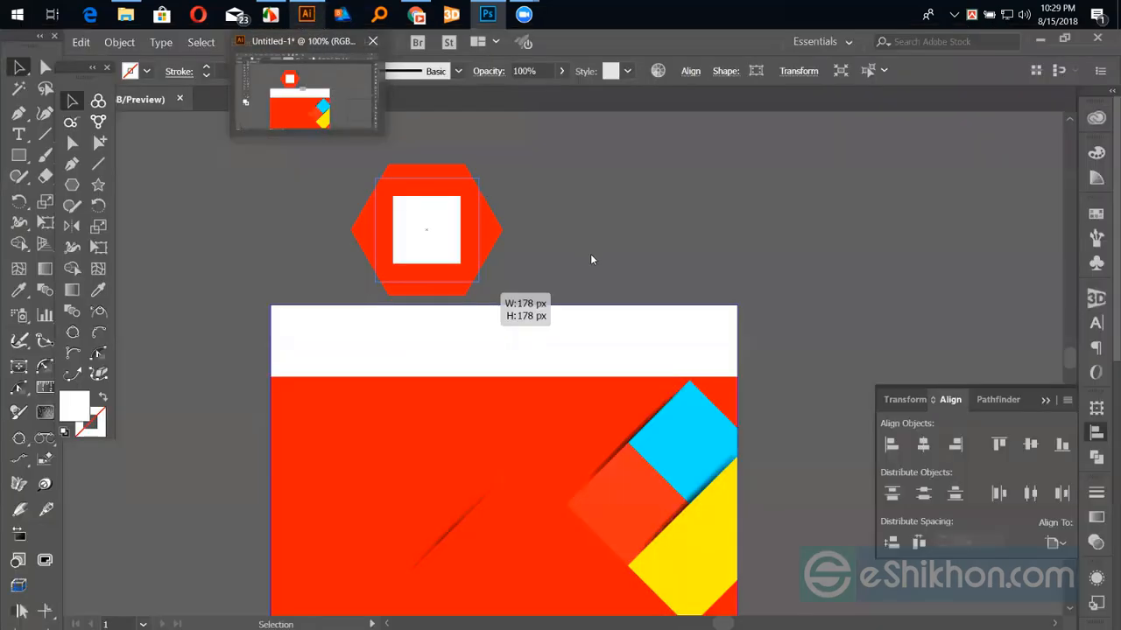
pyautogui.click(314, 17)
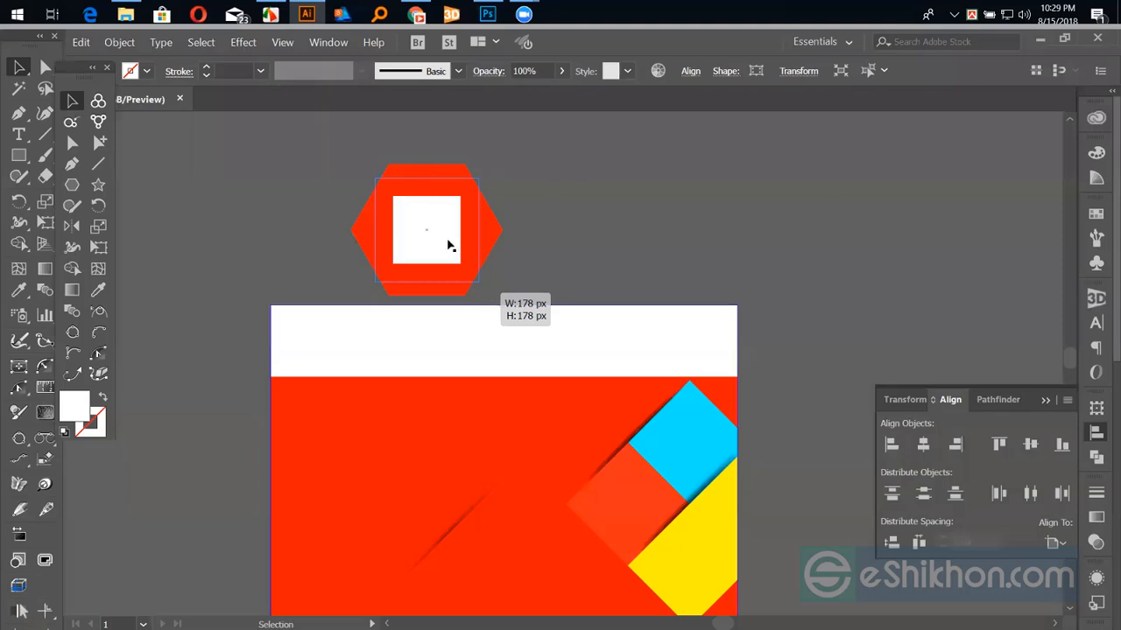
# Create an enlarged white square concentric with the small one, big enough to cover the whole hexagon.
pyautogui.click(460, 264)
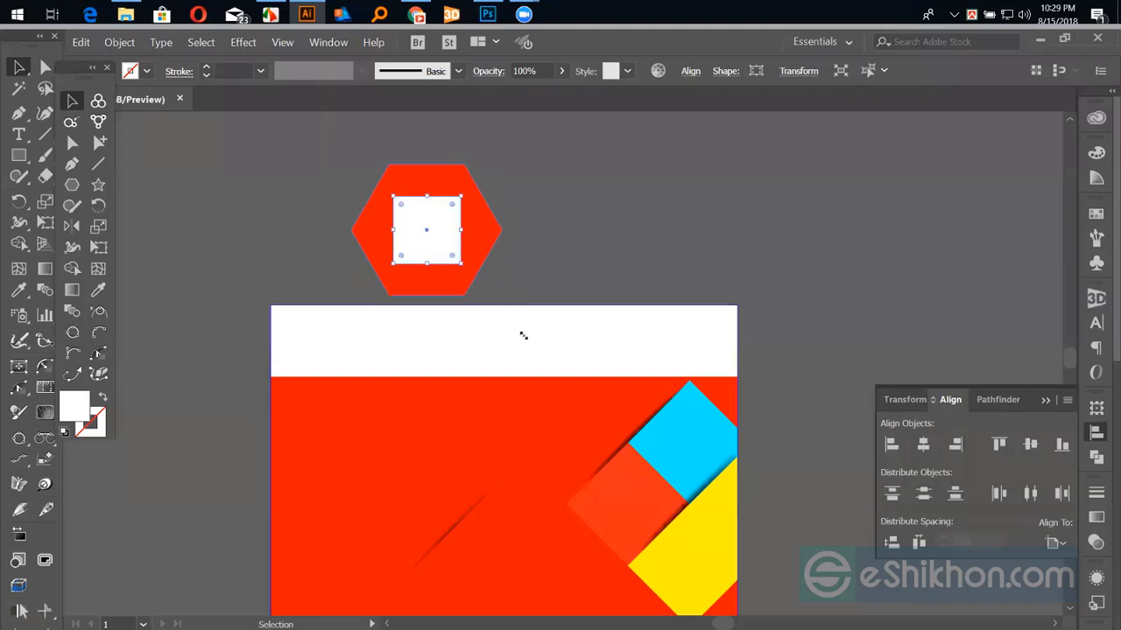
pyautogui.moveTo(523, 335); pyautogui.dragTo(525, 337)
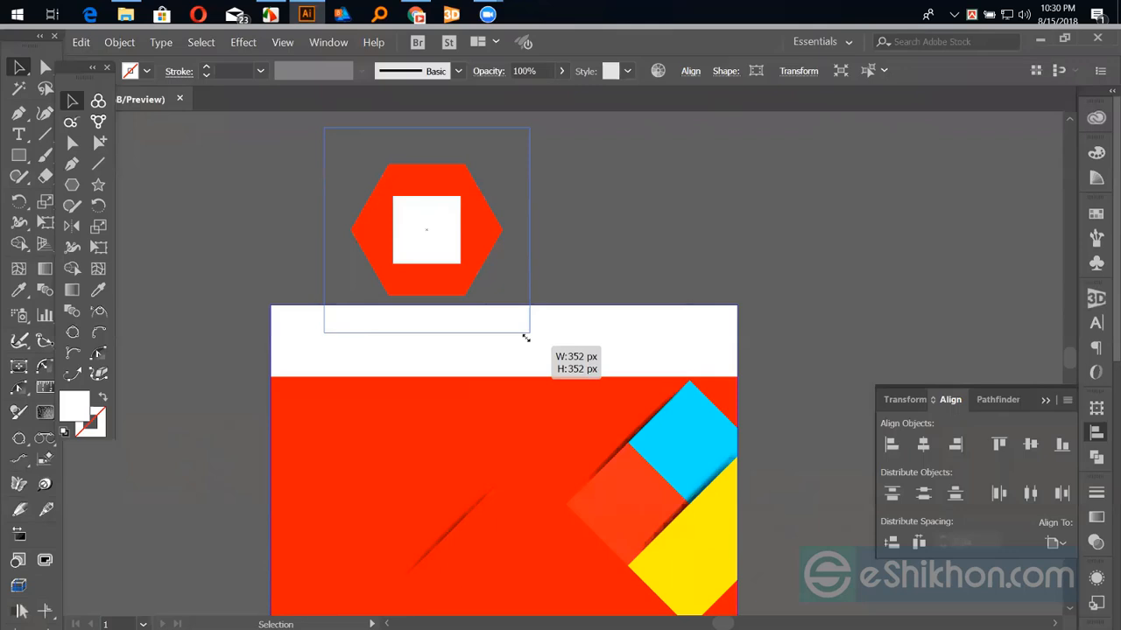
pyautogui.moveTo(525, 337); pyautogui.dragTo(491, 289)
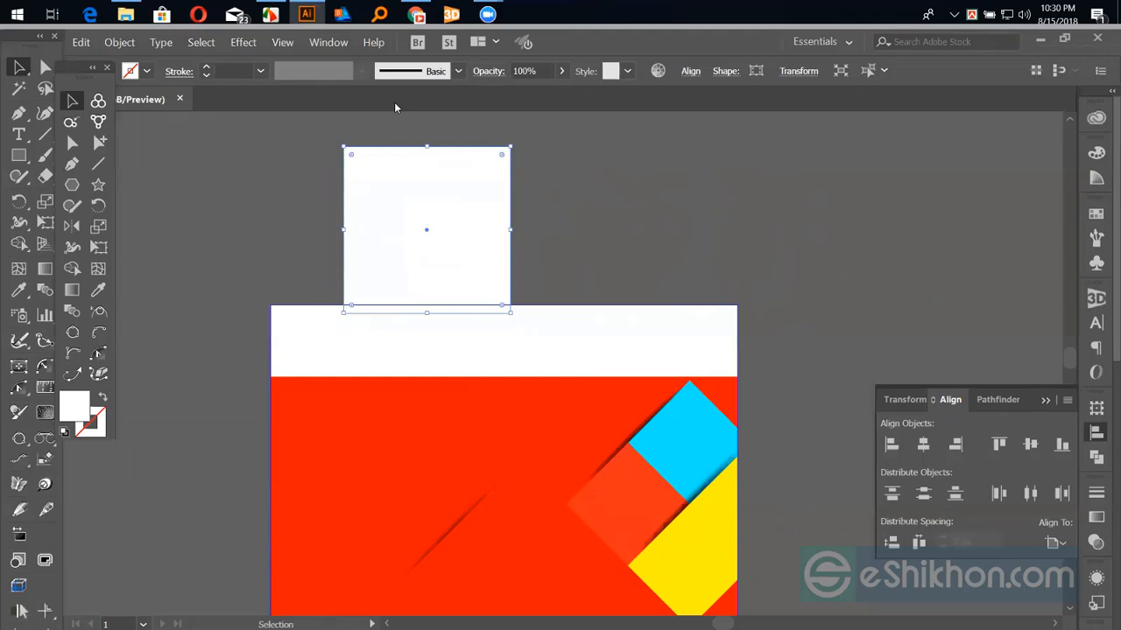
# Minimise the browser, close the cc folder window, refresh the desktop and switch back to Illustrator.
pyautogui.hotkey('alt', 'Tab')
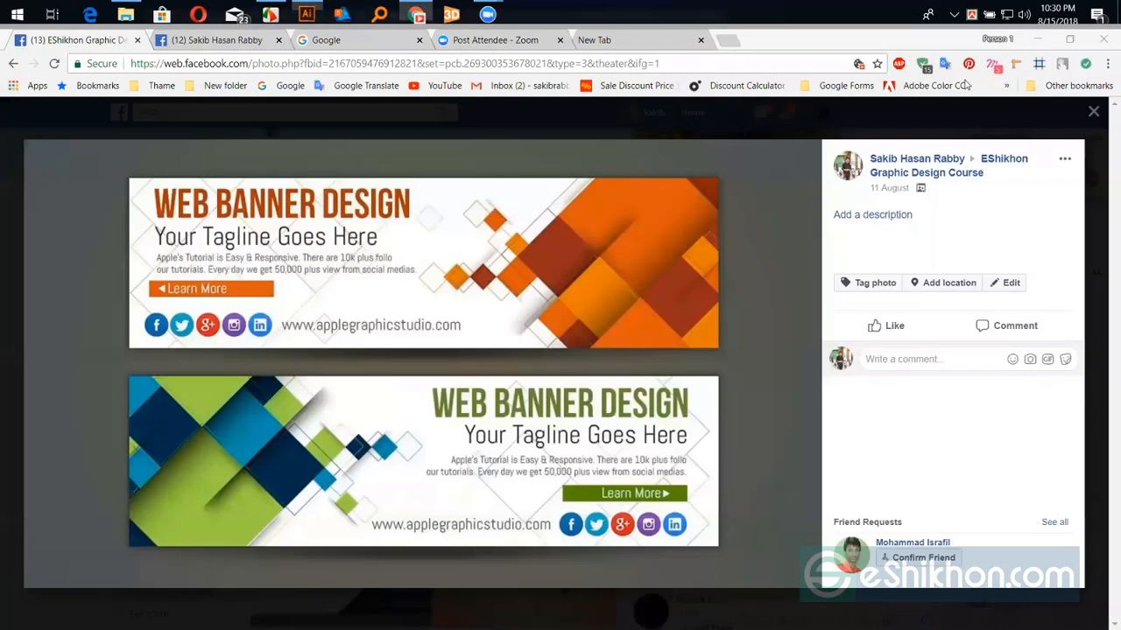
pyautogui.click(1034, 41)
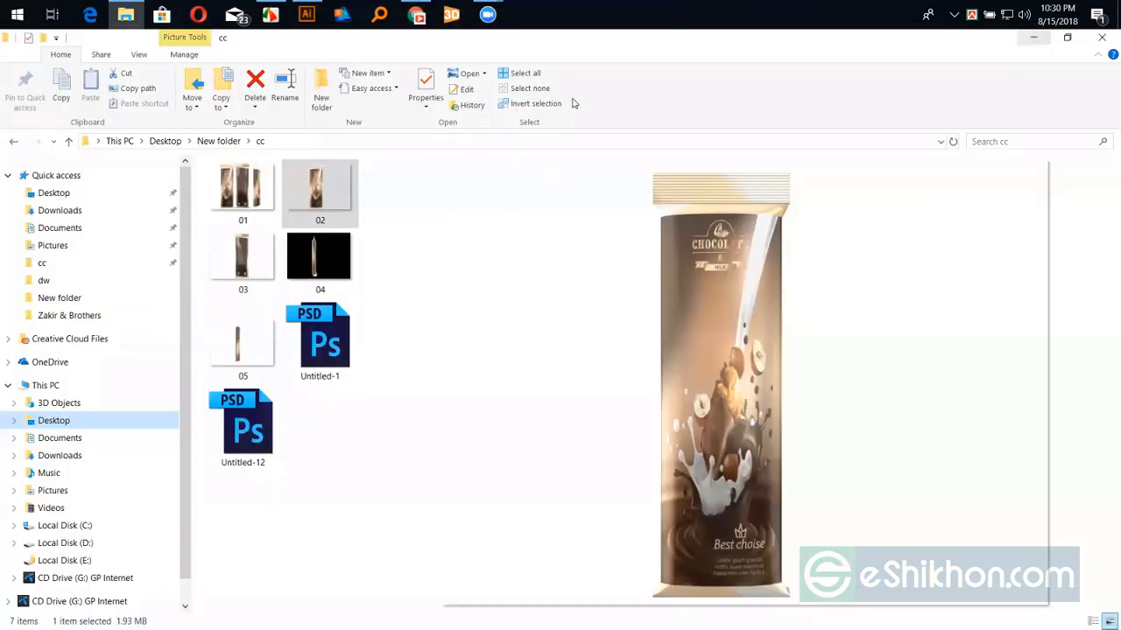
pyautogui.hotkey('alt', 'F4')
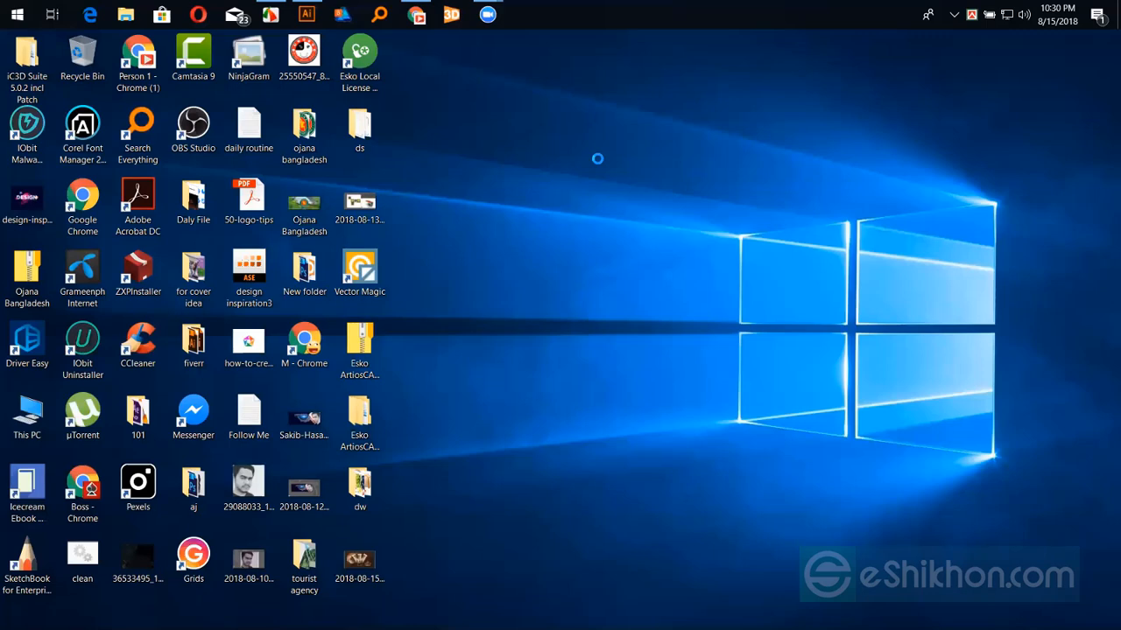
pyautogui.rightClick(597, 158)
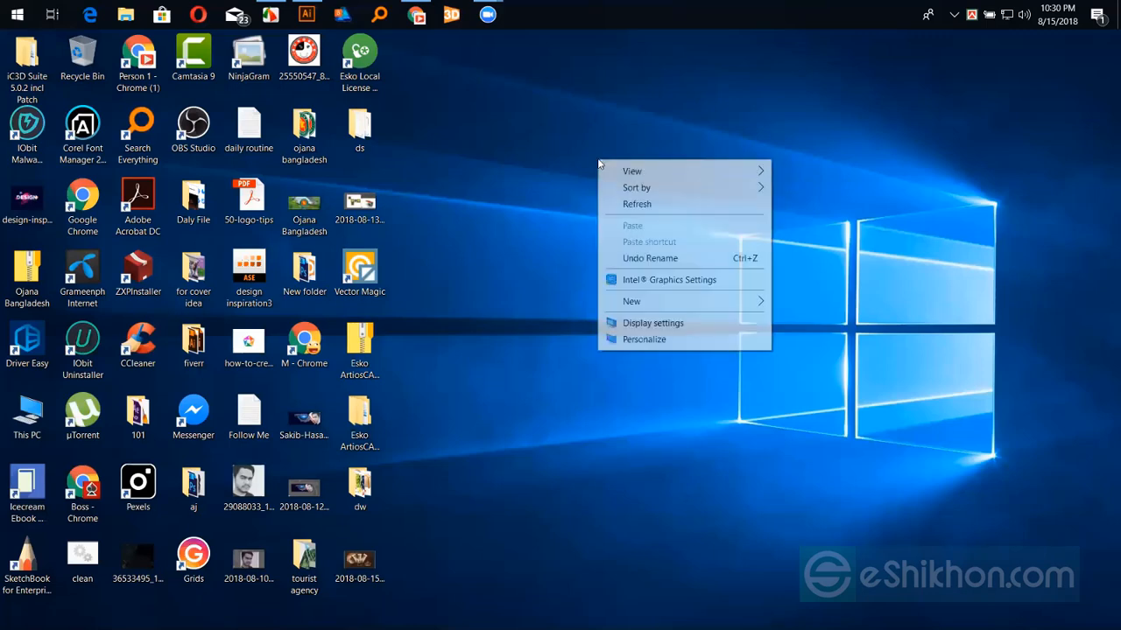
pyautogui.click(666, 202)
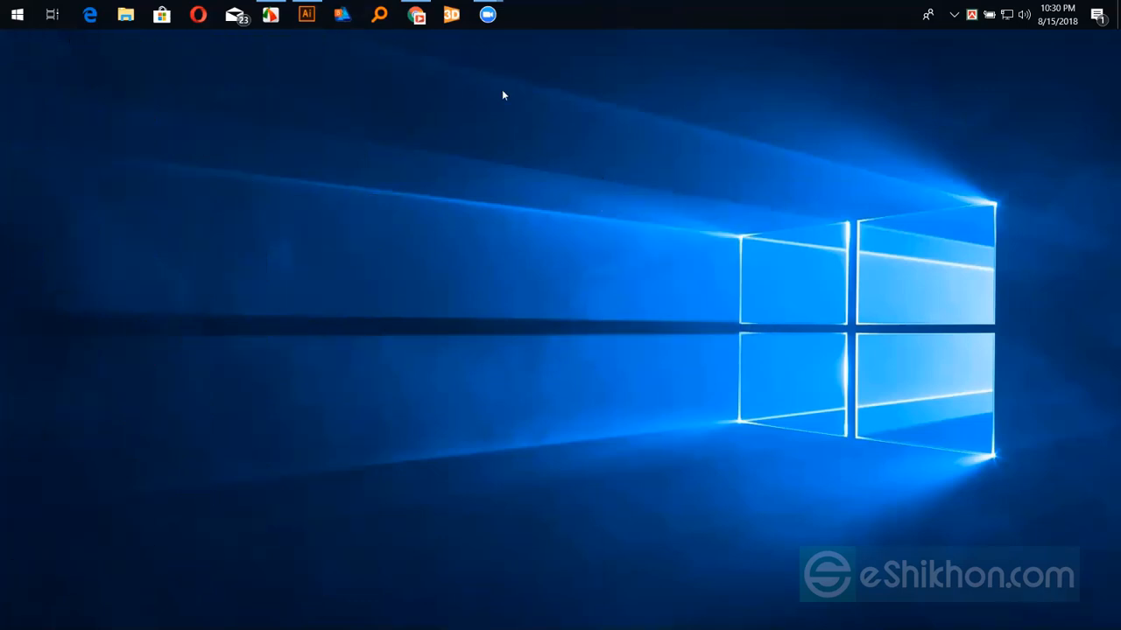
pyautogui.click(305, 13)
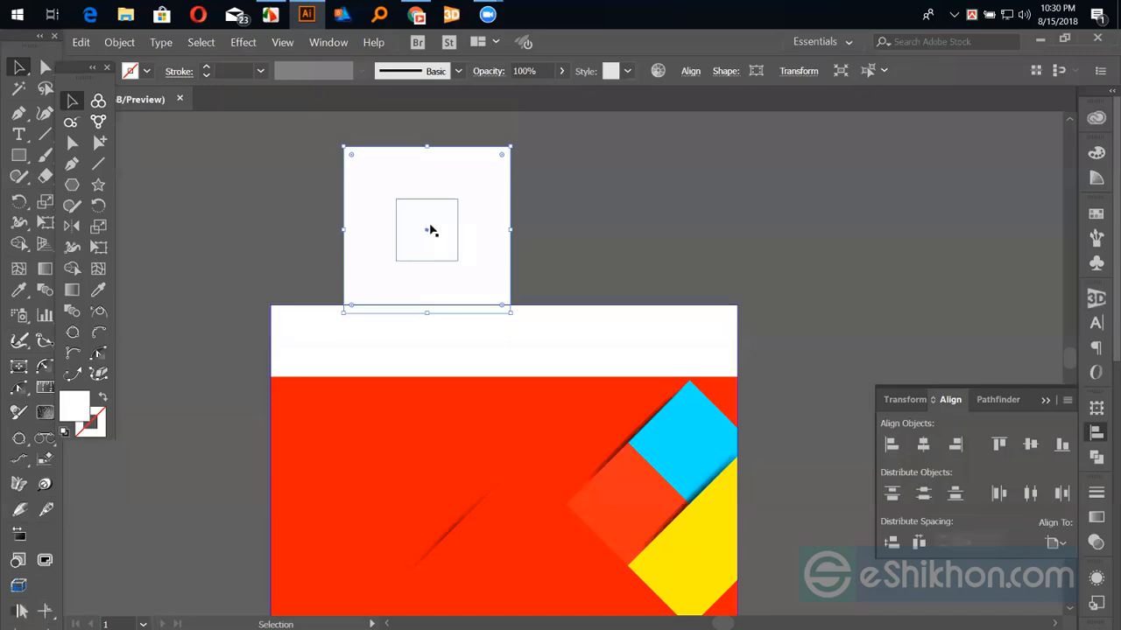
# Turn both concentric white squares into unfilled outlines by swapping their fill and stroke, and deselect them.
pyautogui.click(436, 218)
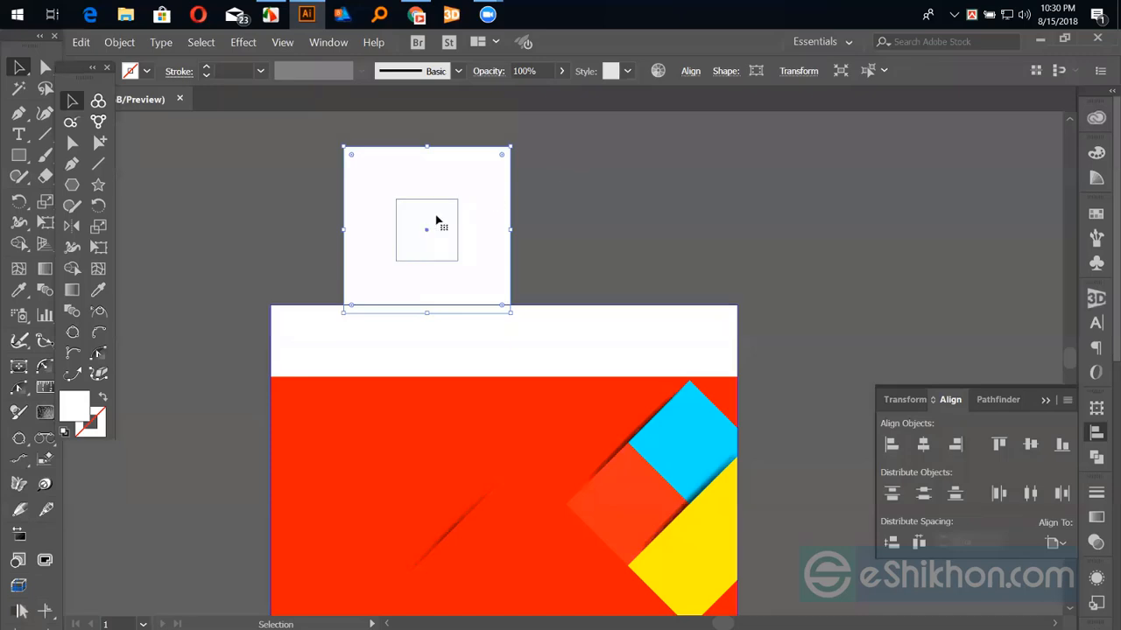
pyautogui.keyDown('shift'); pyautogui.click(464, 170); pyautogui.keyUp('shift')
pyautogui.hotkey('shift', 'x')
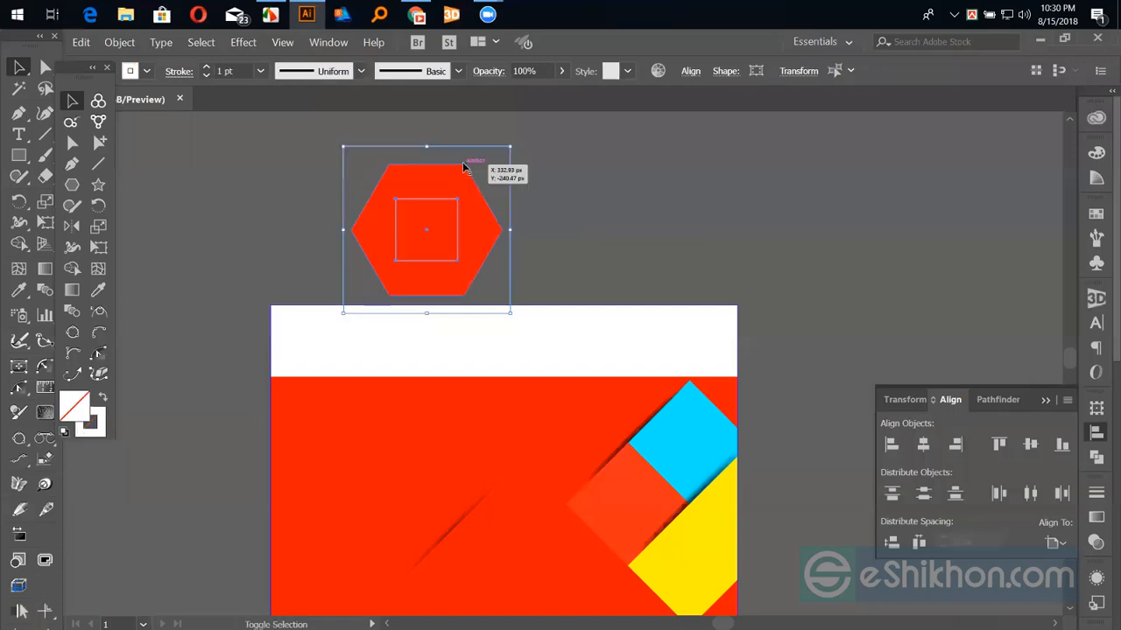
pyautogui.click(553, 165)
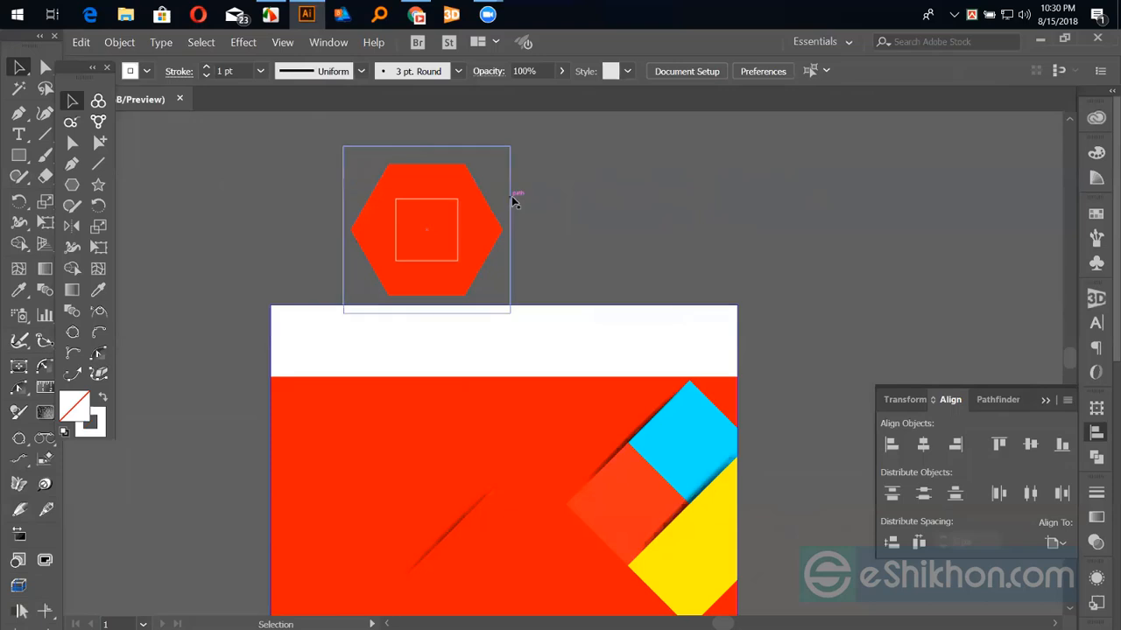
# Swap both square outlines back to white fill and combine them with Pathfinder Exclude to cut out the centre.
pyautogui.click(458, 213)
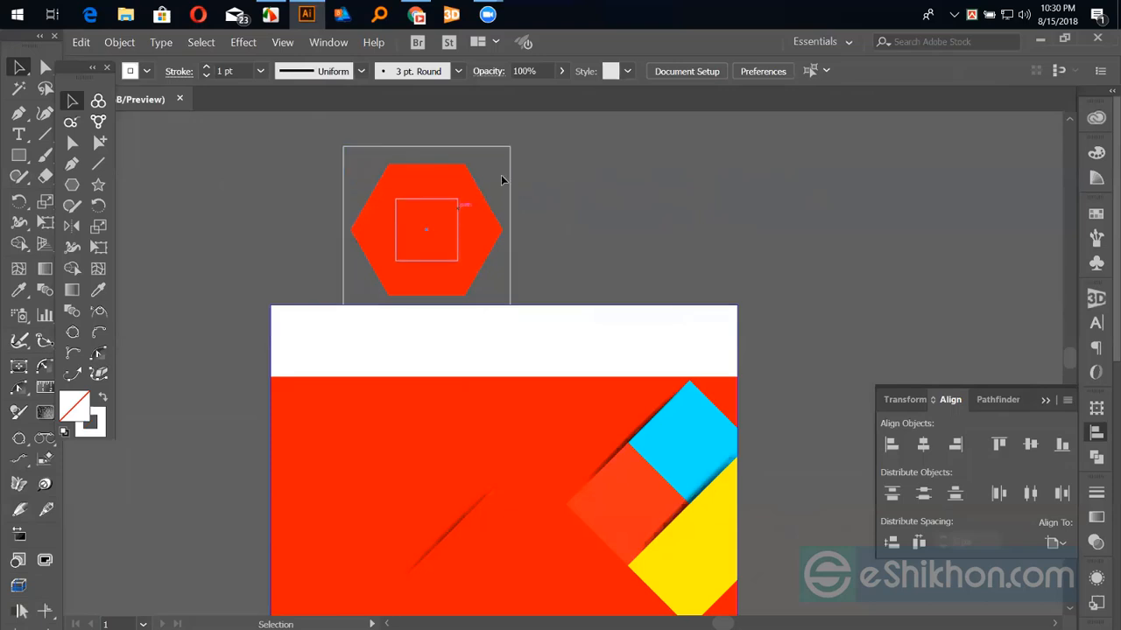
pyautogui.keyDown('shift'); pyautogui.click(510, 176); pyautogui.keyUp('shift')
pyautogui.hotkey('shift', 'x')
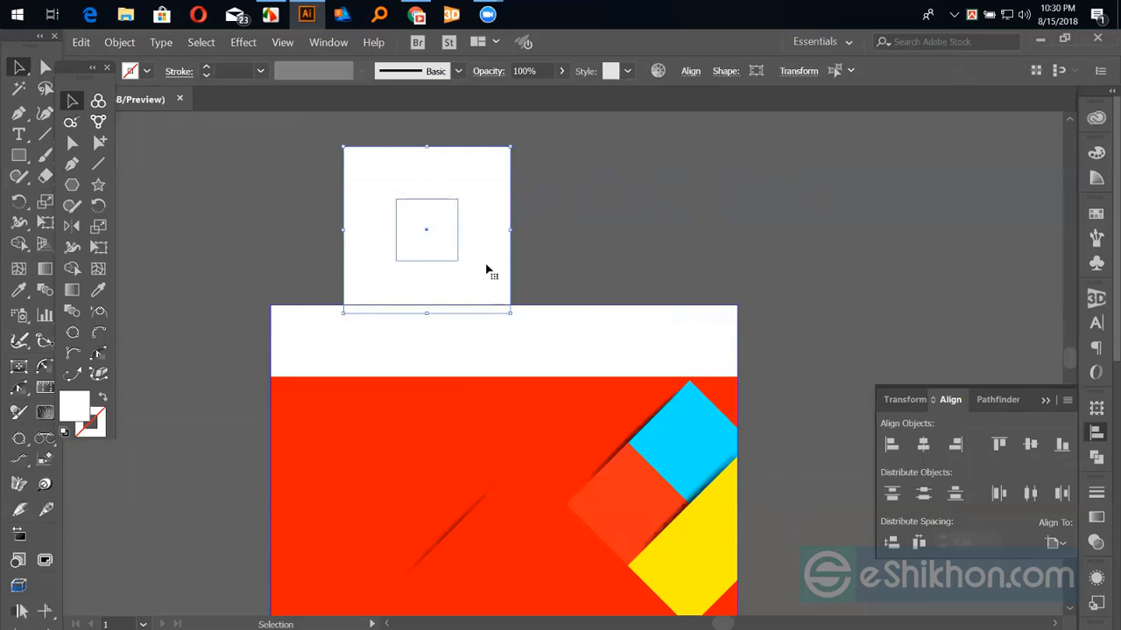
pyautogui.click(997, 399)
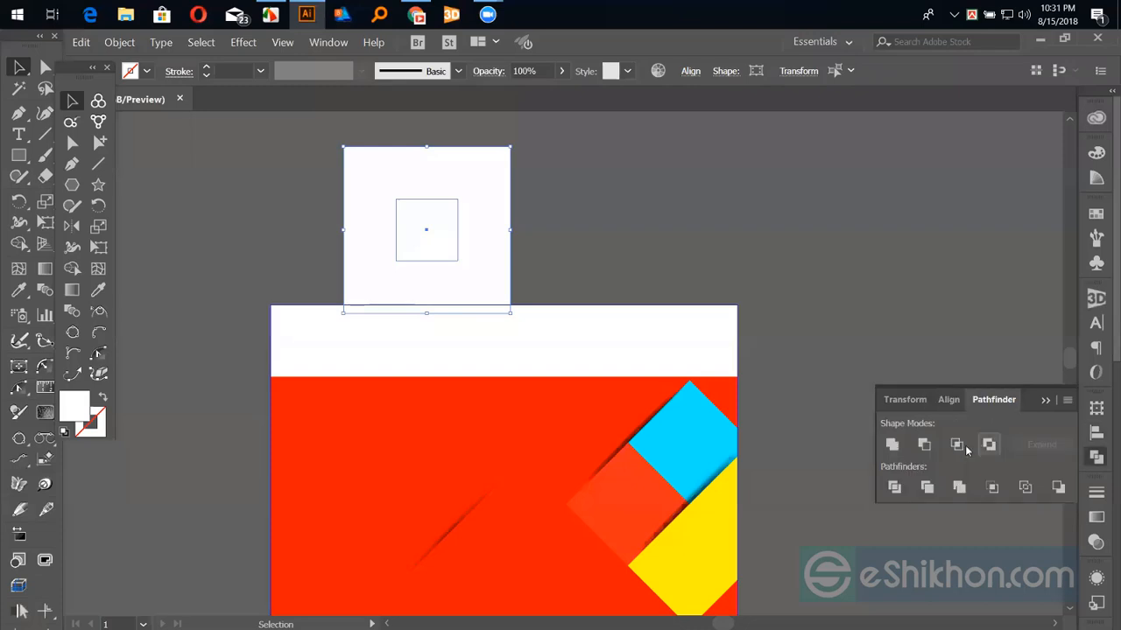
pyautogui.click(987, 447)
pyautogui.click(588, 238)
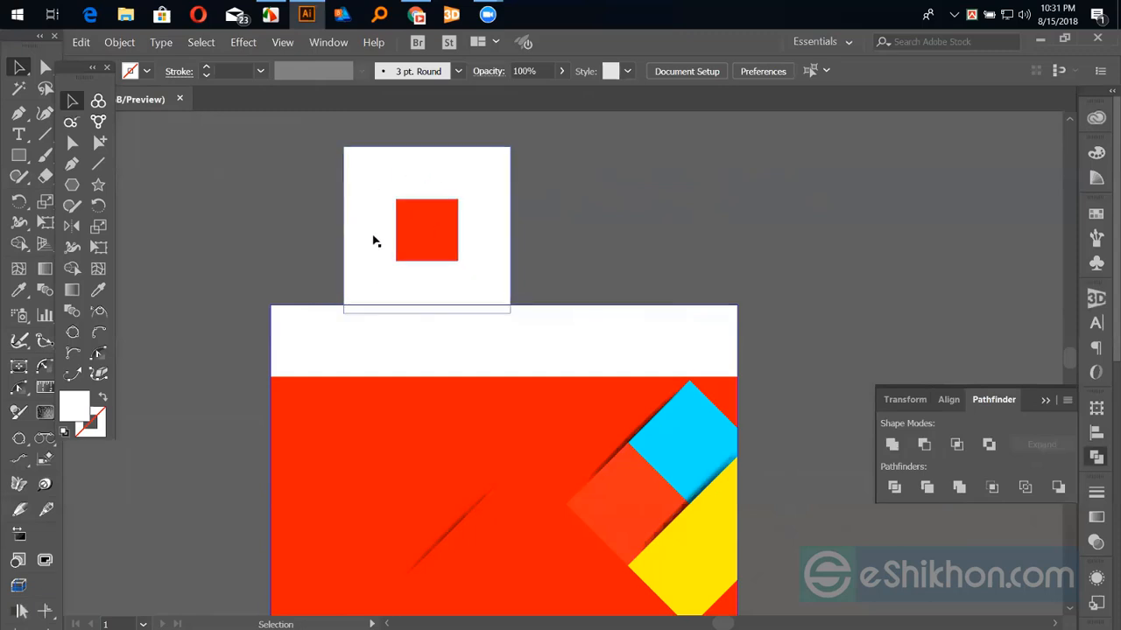
# Make a clipping mask from the white square frame and the red hexagon, and deselect the result.
pyautogui.click(512, 251)
pyautogui.rightClick(440, 240)
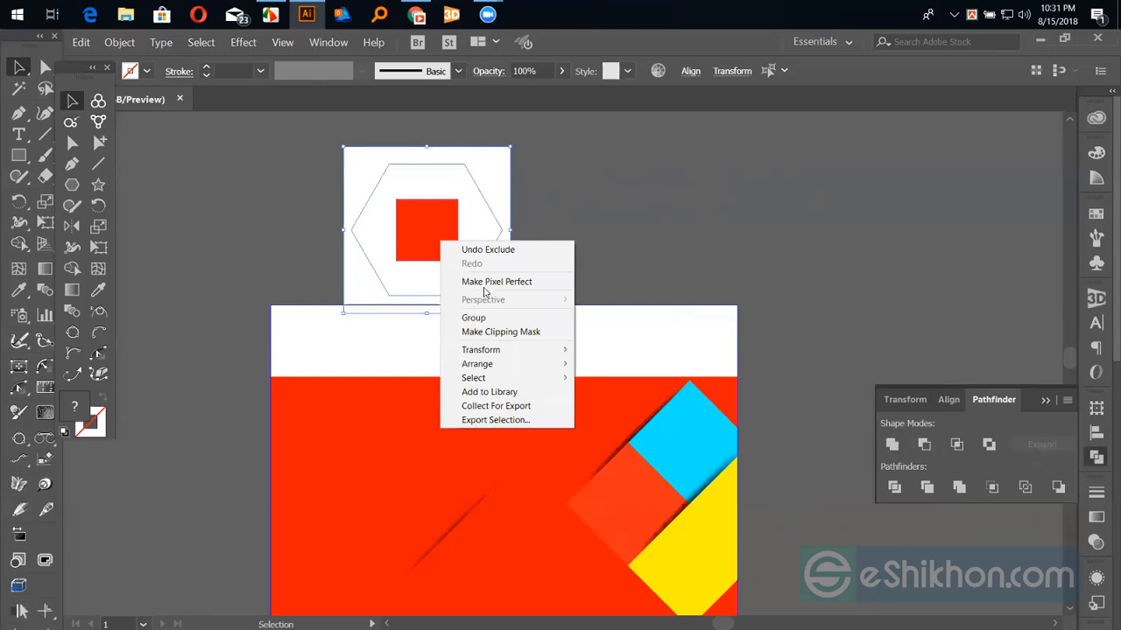
pyautogui.click(500, 331)
pyautogui.click(738, 199)
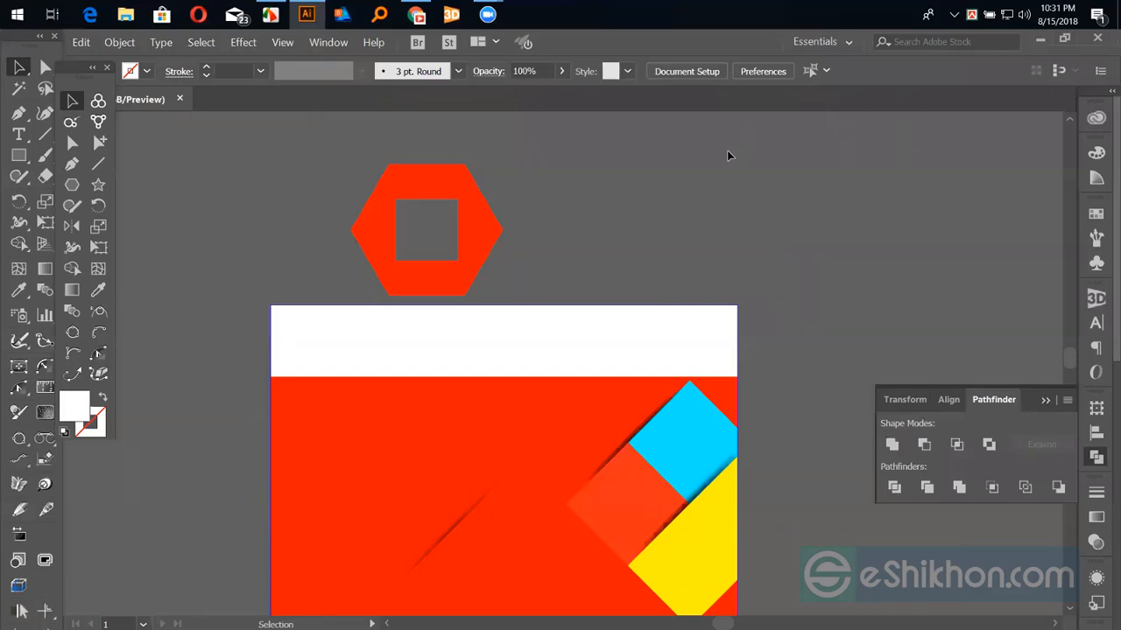
# Delete the clipped red hexagon with the square cut-out from above the artboard.
pyautogui.press('p')
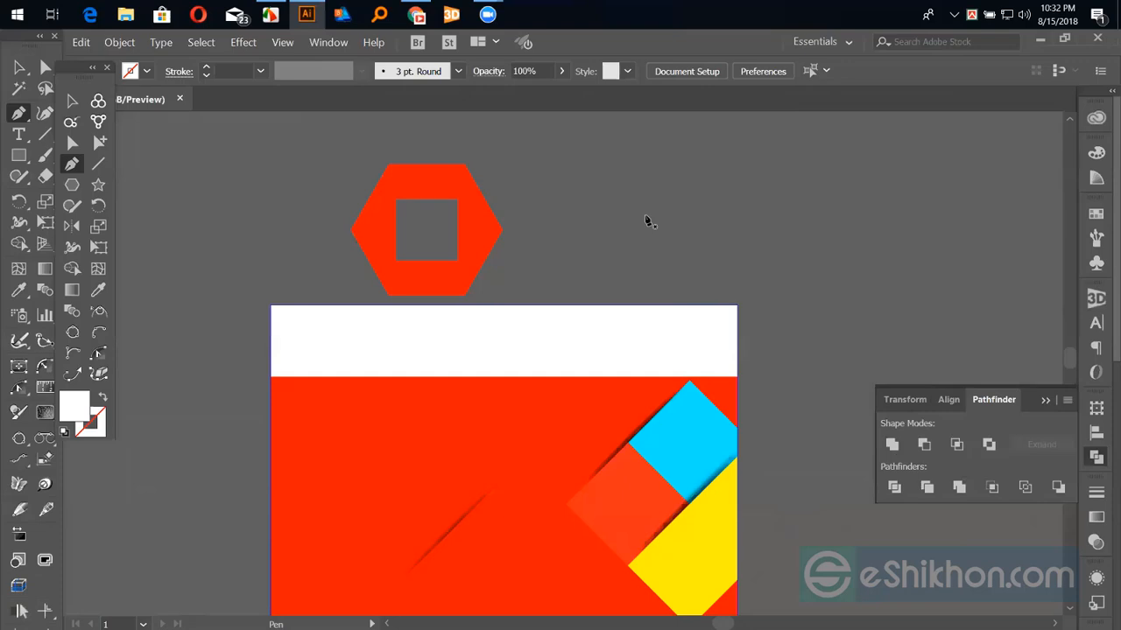
pyautogui.click(72, 101)
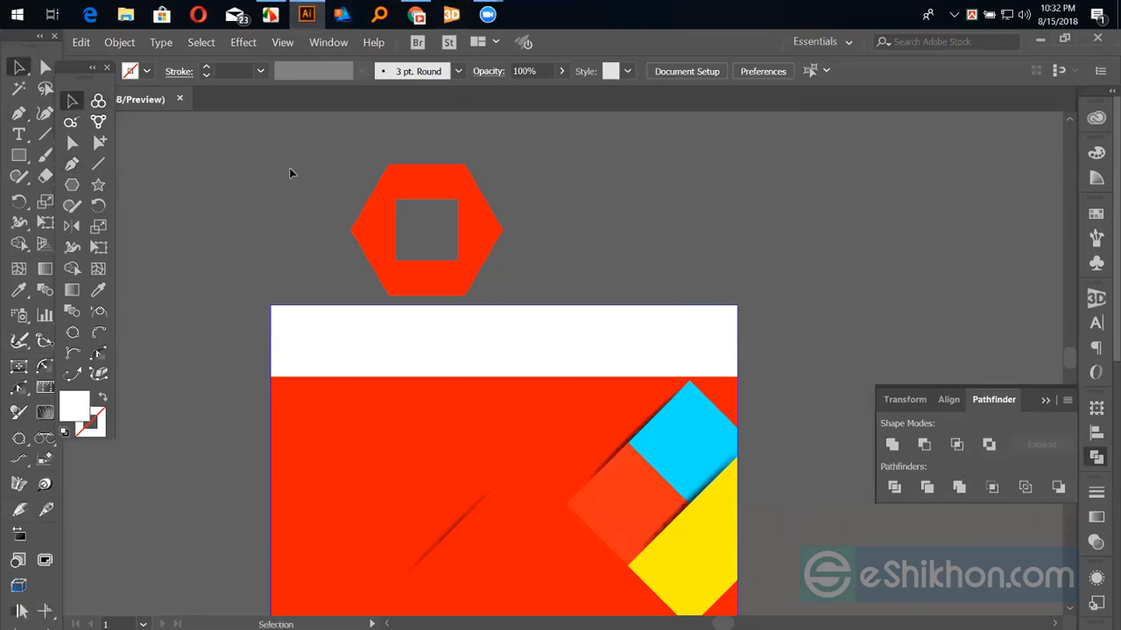
pyautogui.click(394, 193)
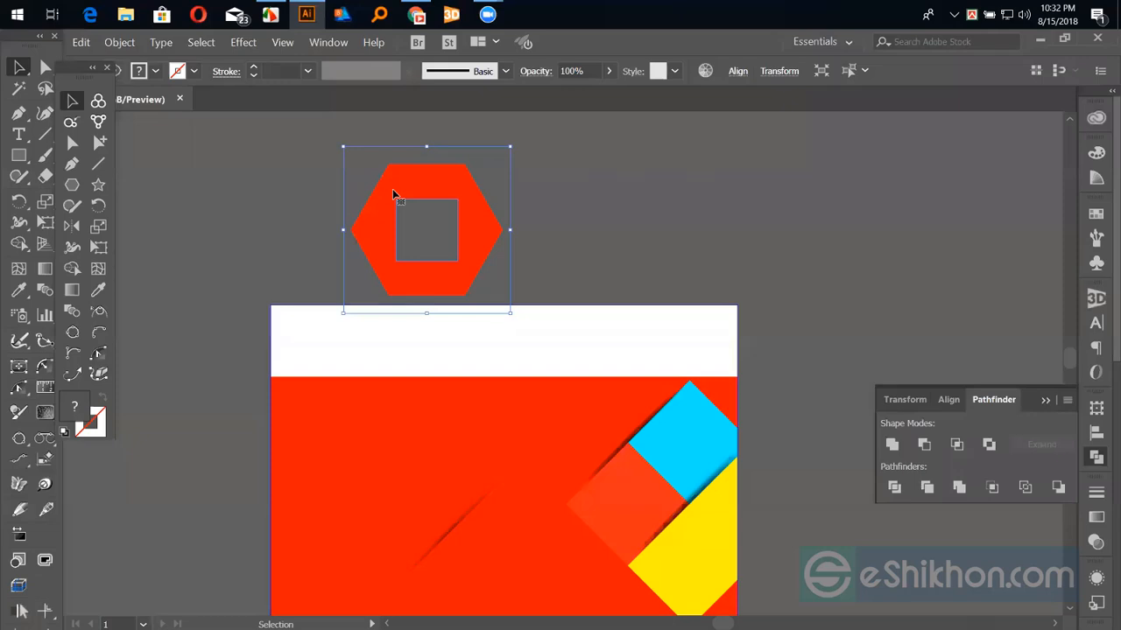
pyautogui.press('Delete')
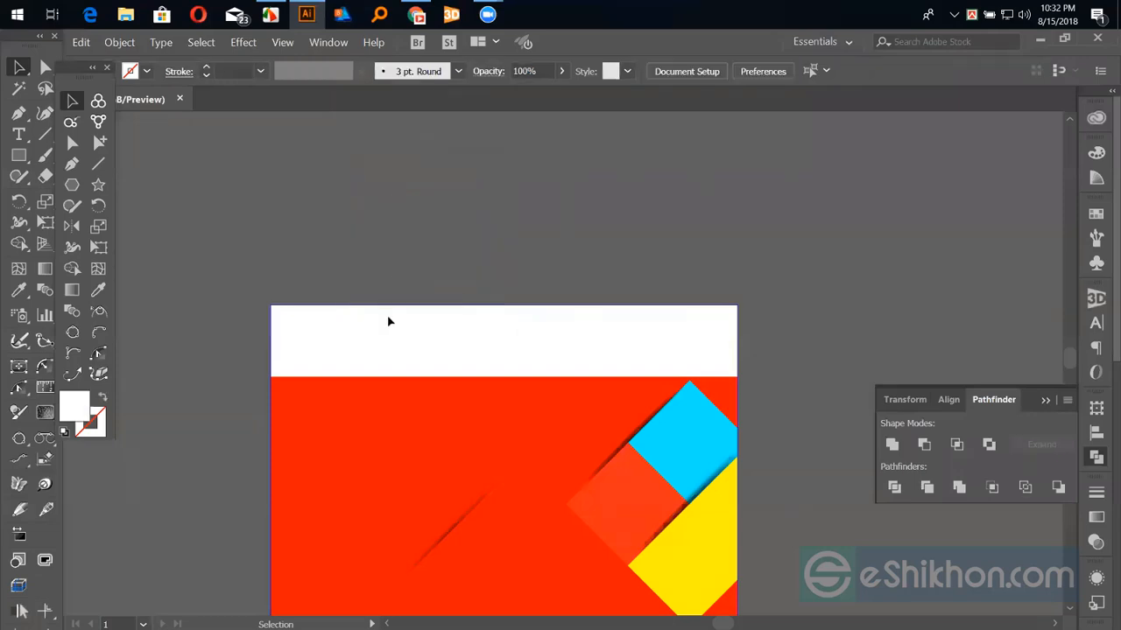
pyautogui.scroll(-1, 387, 319)
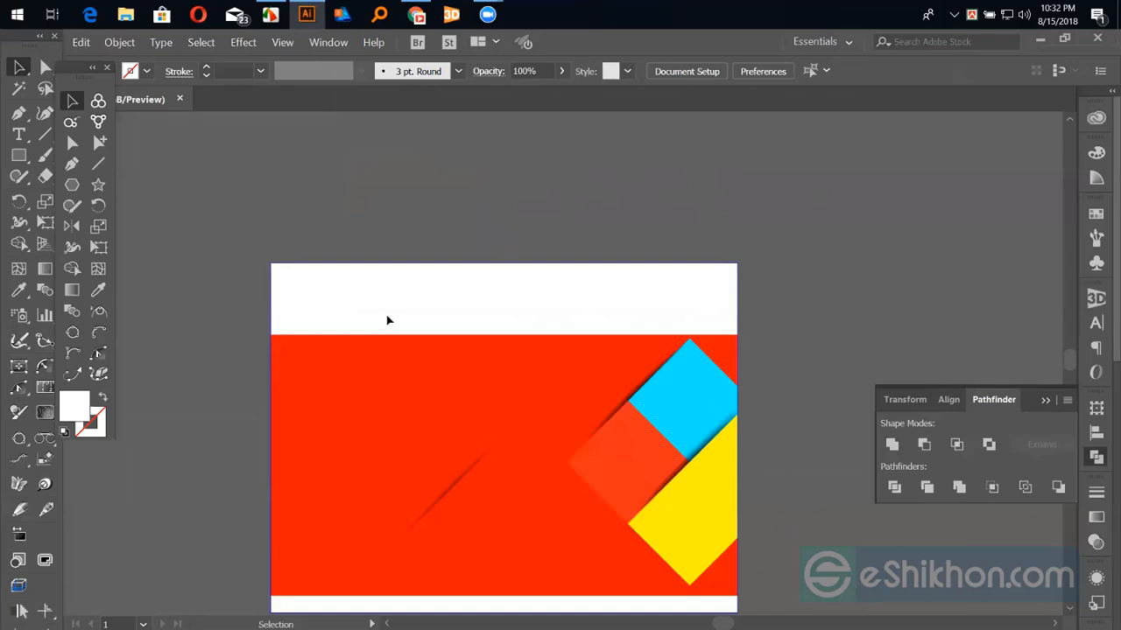
pyautogui.click(463, 470)
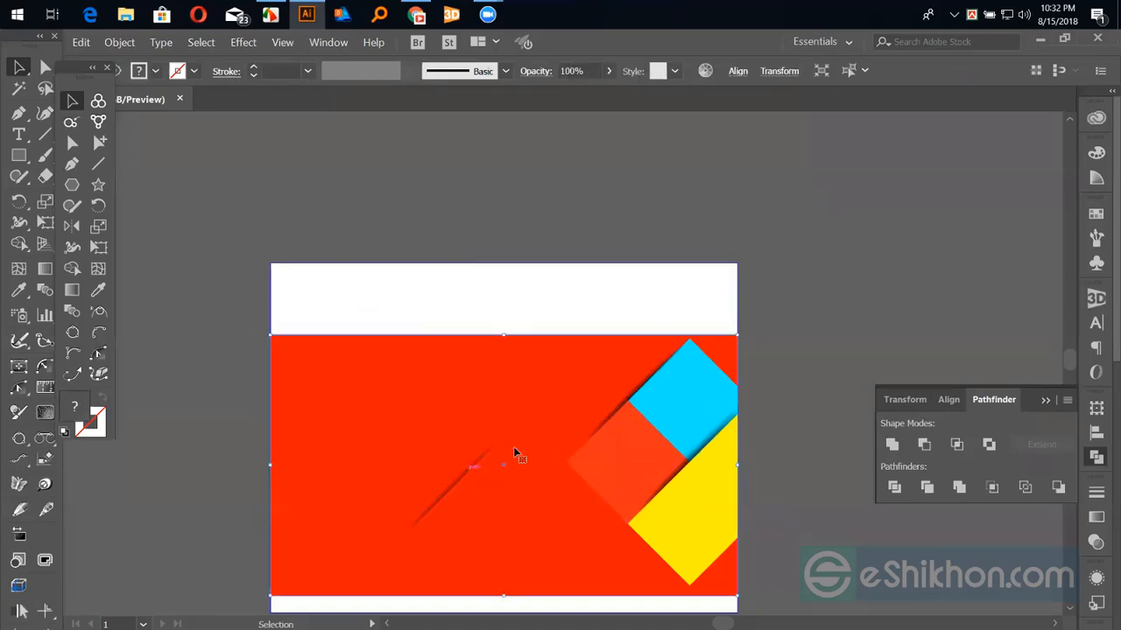
pyautogui.rightClick(561, 425)
pyautogui.click(576, 280)
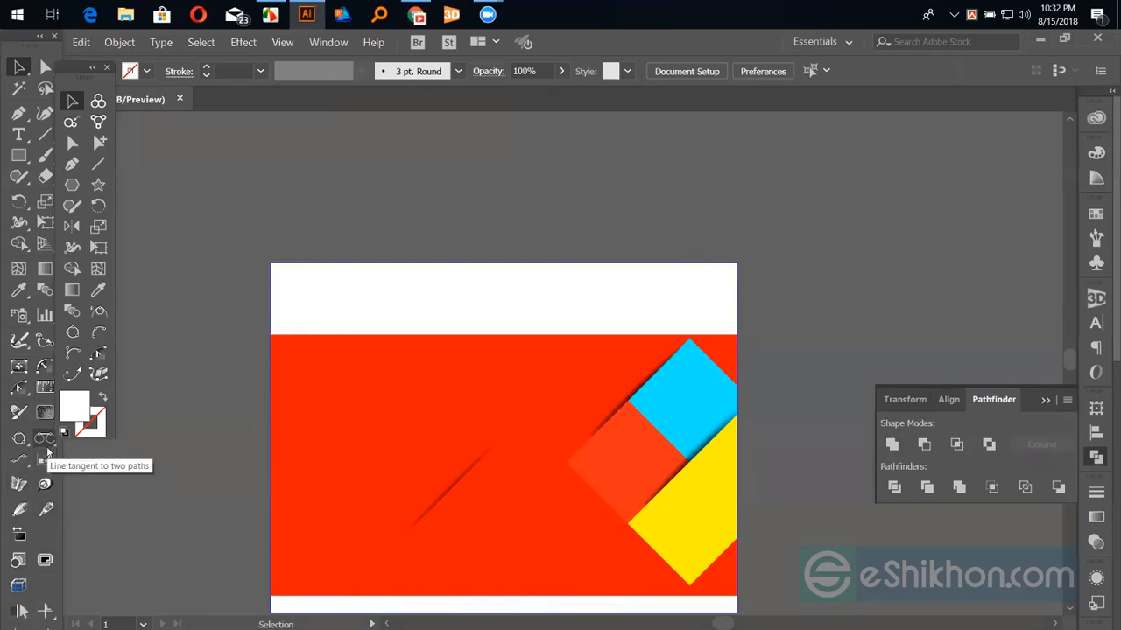
# Edit the artboard's dimensions and set its width to 1200 px.
pyautogui.hotkey('shift', 'o')
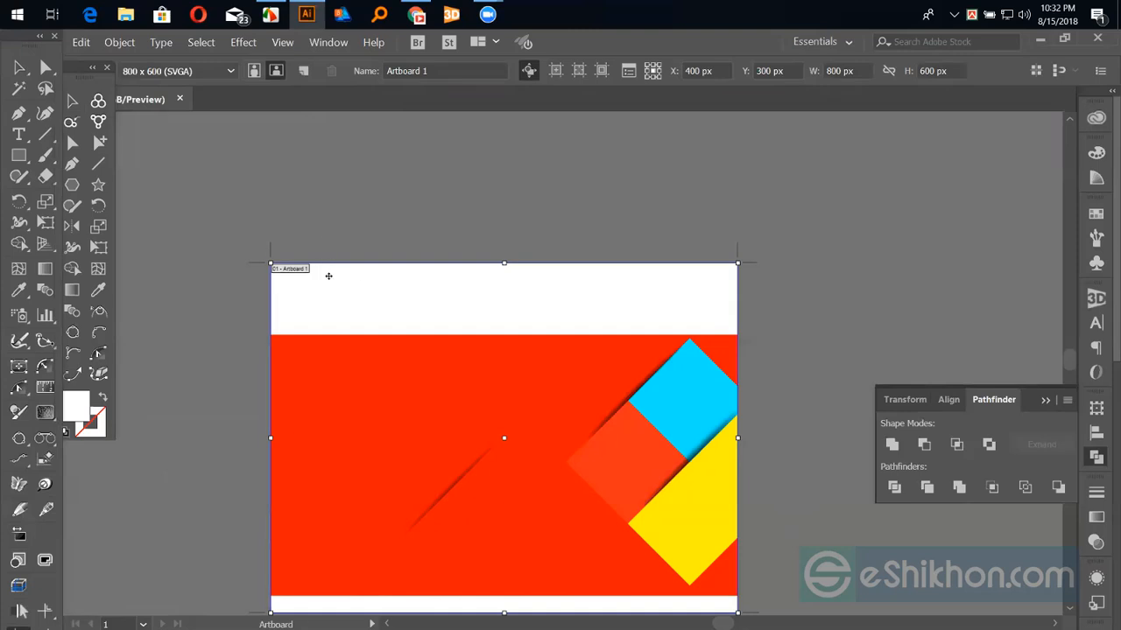
pyautogui.click(840, 70)
pyautogui.click(943, 70)
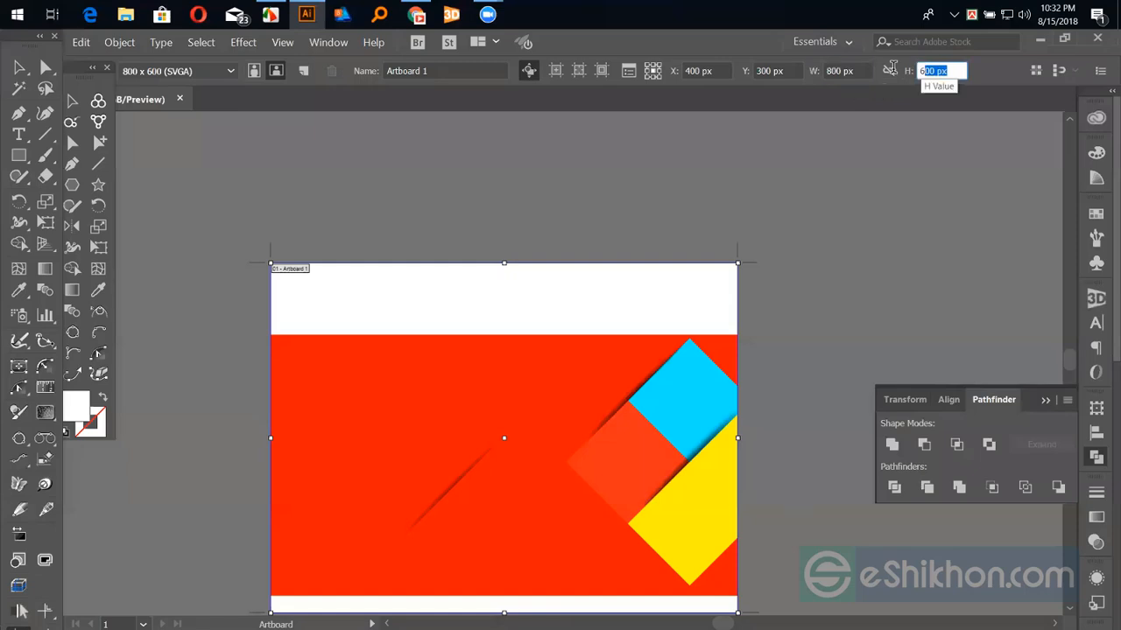
pyautogui.click(845, 71)
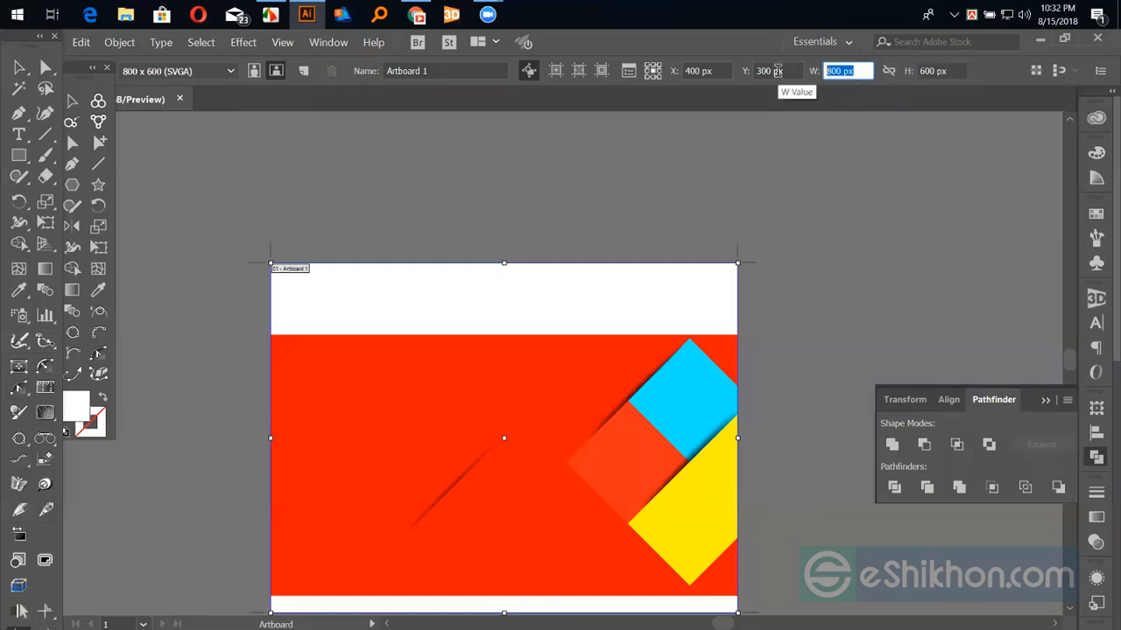
pyautogui.write('1200')
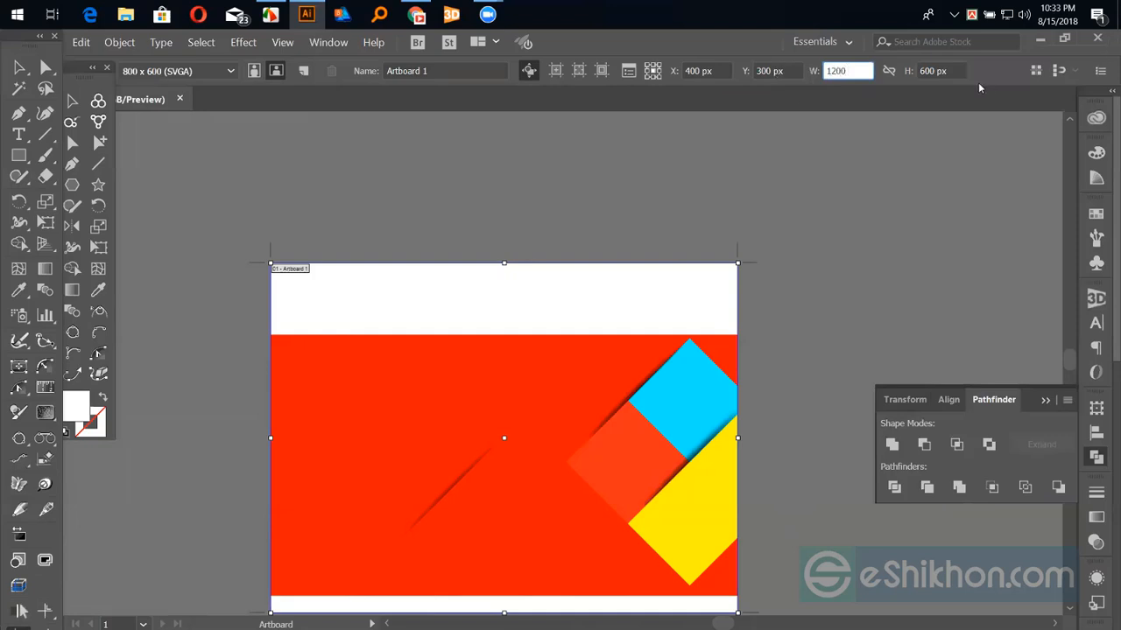
pyautogui.press('Tab')
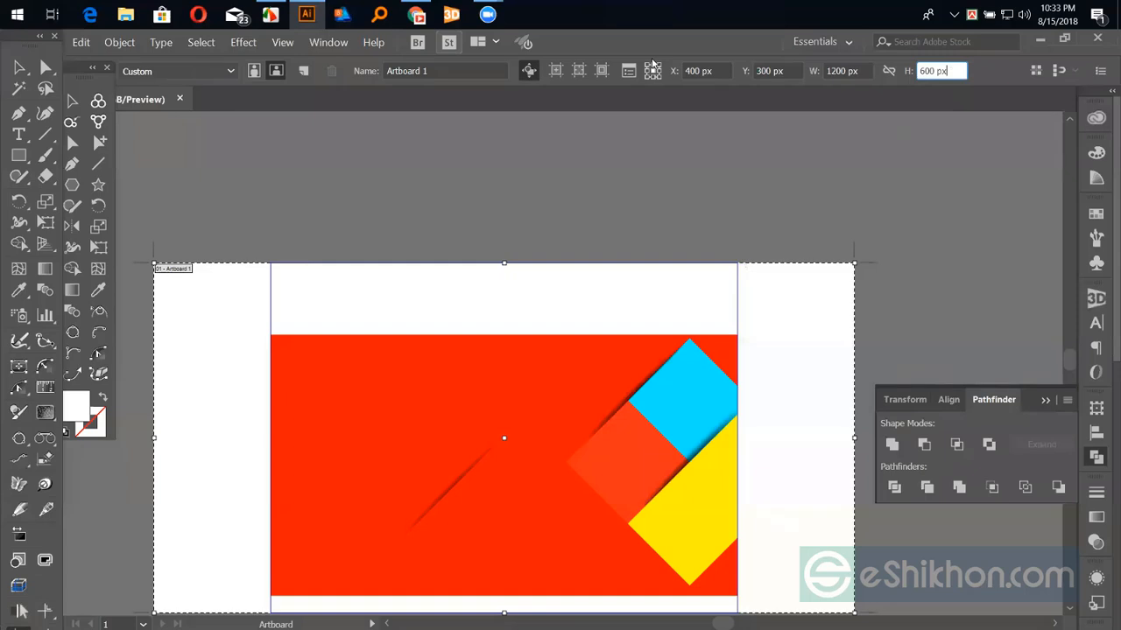
# Set the artboard's width back to 800 px and leave artboard editing.
pyautogui.hotkey('shift', 'Tab')
pyautogui.write('800')
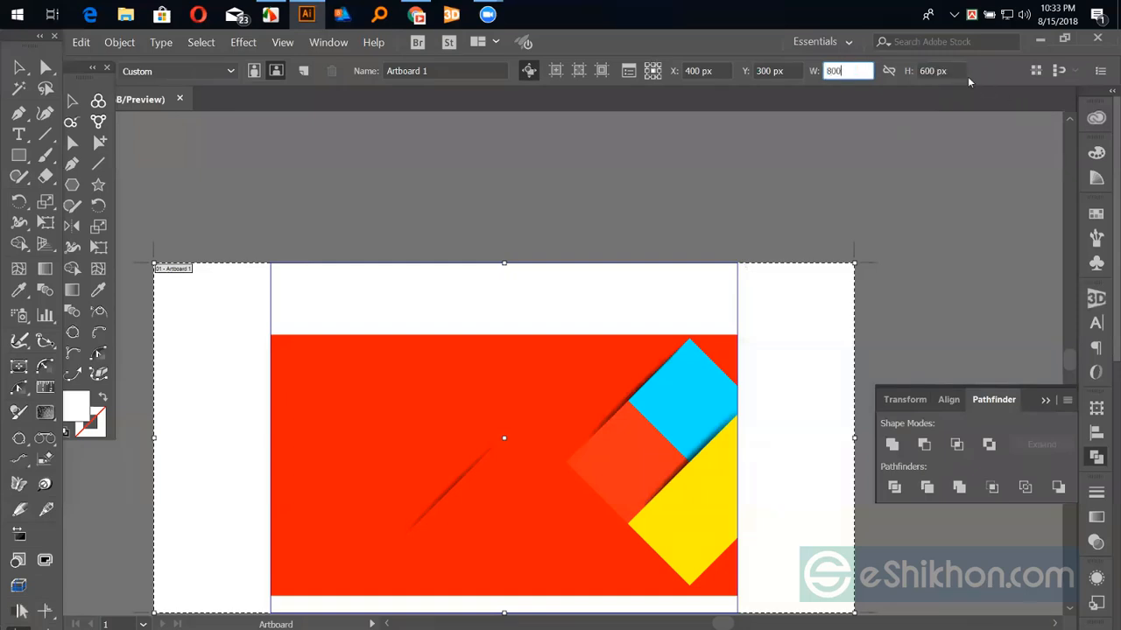
pyautogui.press('Tab')
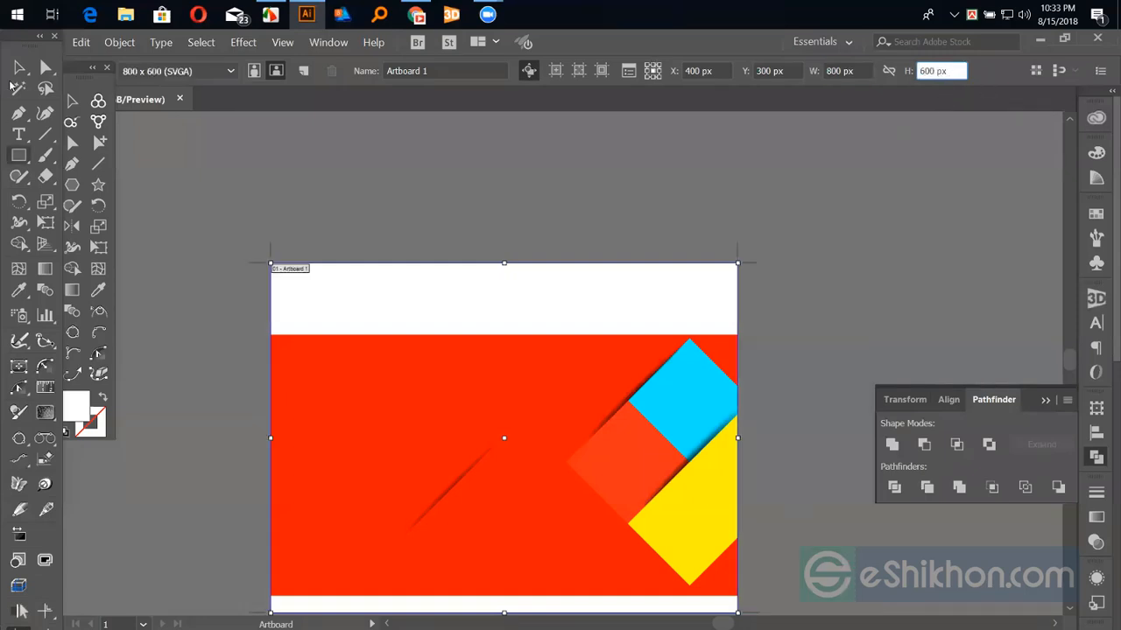
pyautogui.click(70, 101)
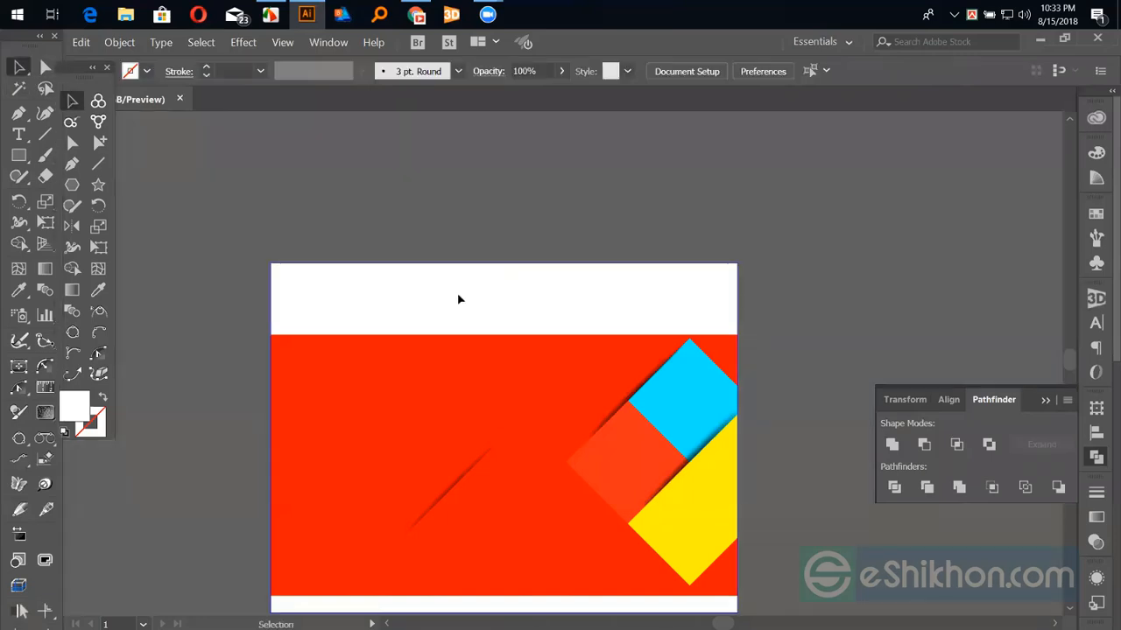
# Select all the red banner artwork with its diamonds and shadows and delete it from the artboard.
pyautogui.moveTo(341, 224); pyautogui.dragTo(815, 585)
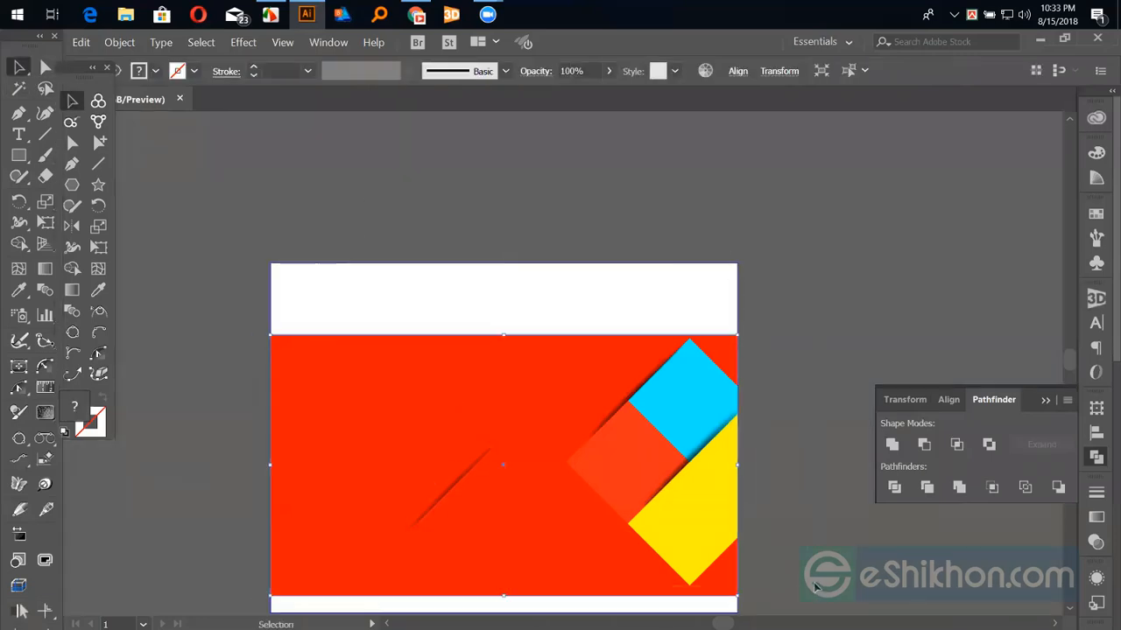
pyautogui.press('Delete')
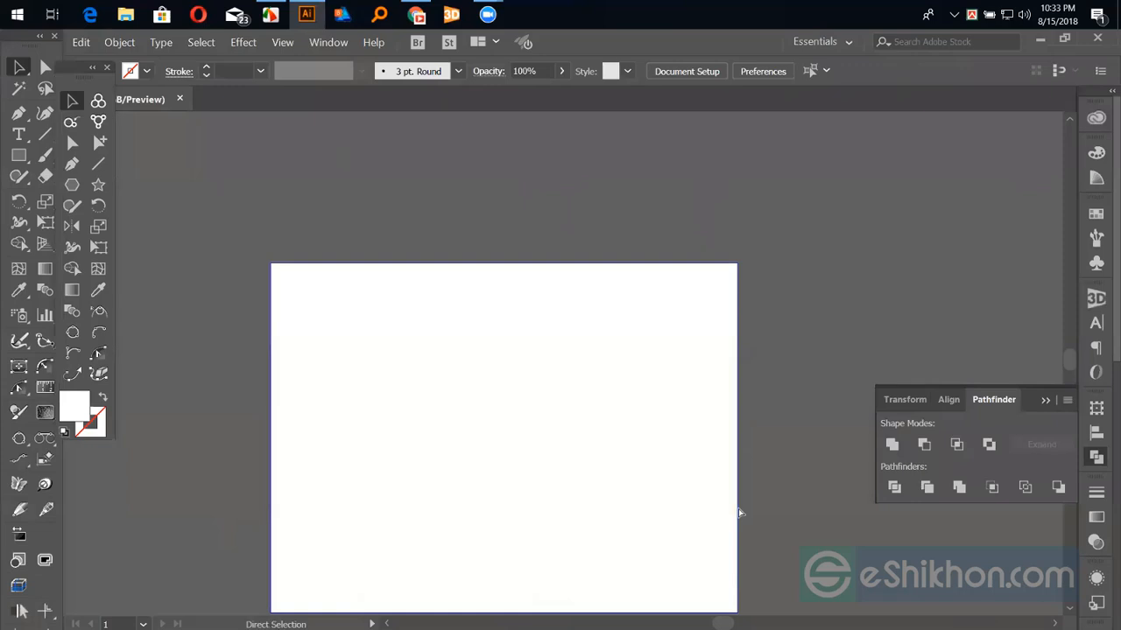
pyautogui.hotkey('ctrl', '0')
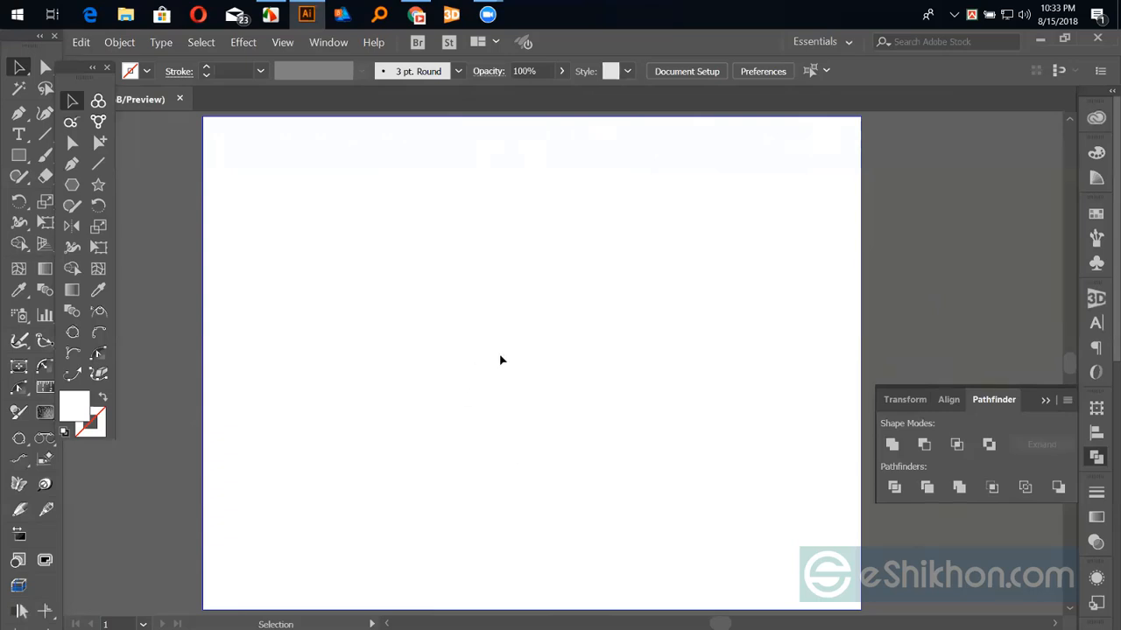
pyautogui.click(1044, 401)
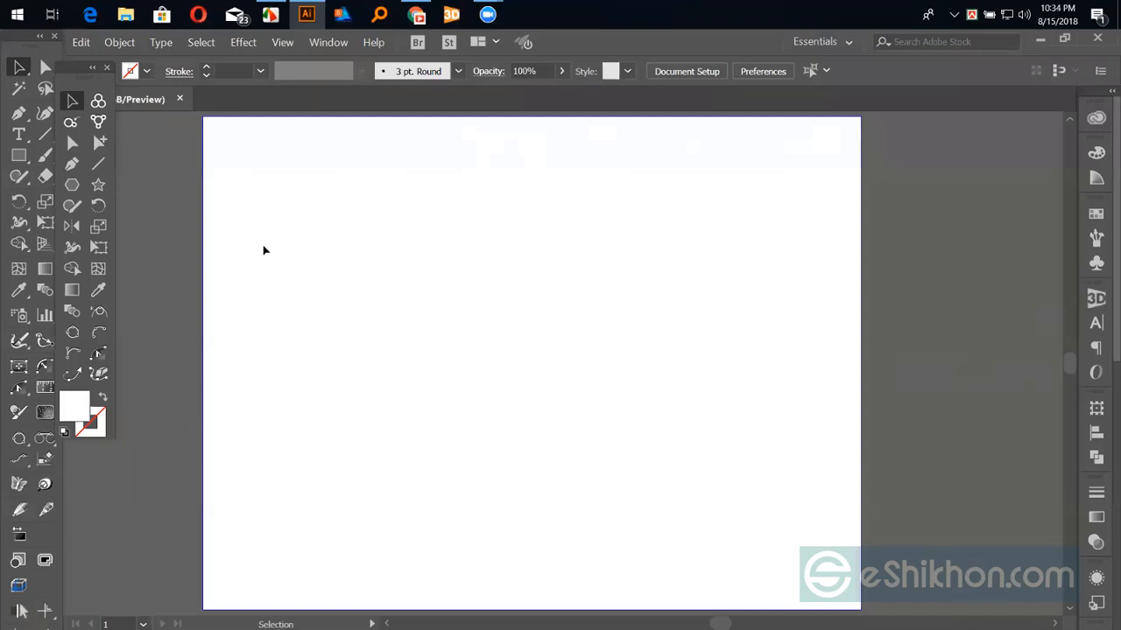
# Add a line of point text reading "dgfdgfkjghdfkjgarhtareiotursadf" in the upper half of the artboard.
pyautogui.click(21, 137)
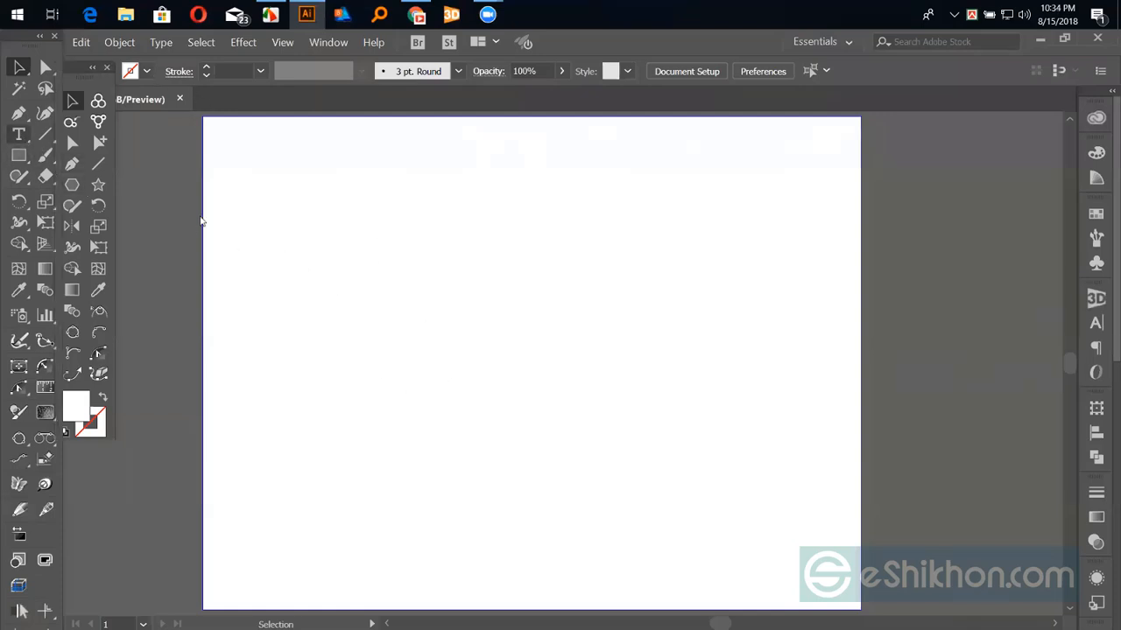
pyautogui.click(352, 284)
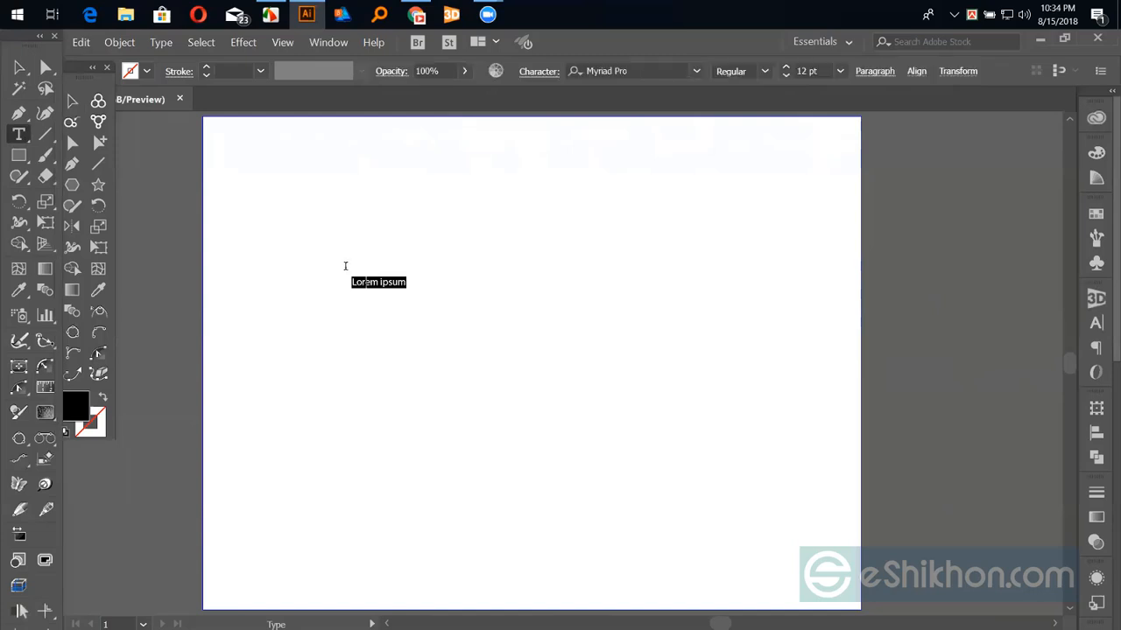
pyautogui.write('dgfdgfkjghdfkjgarhtareiotursadf')
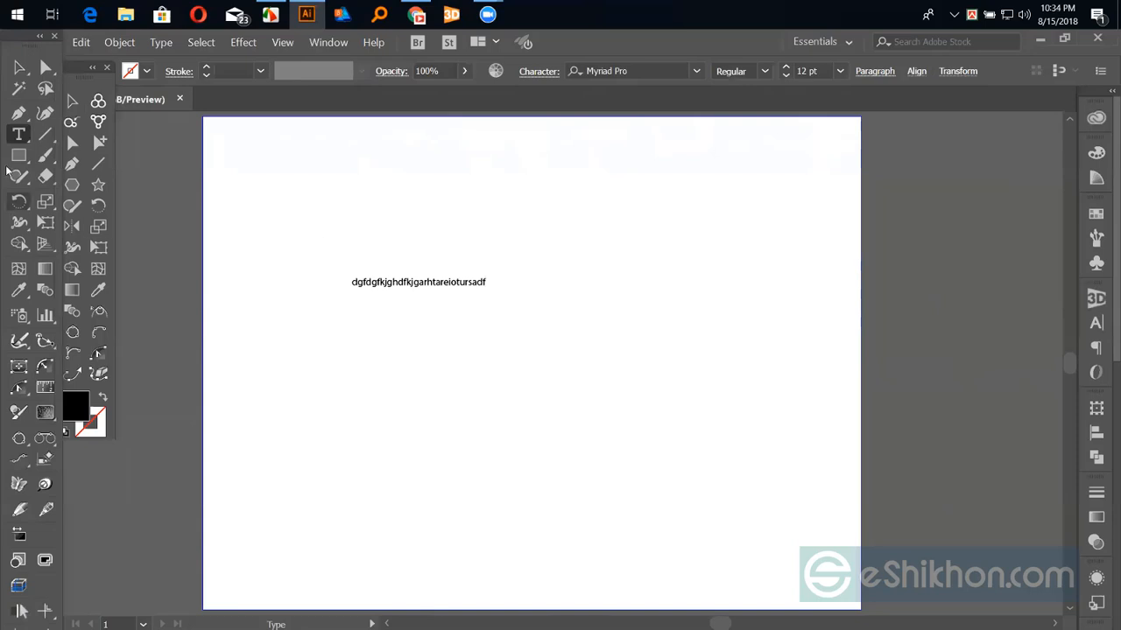
pyautogui.click(19, 67)
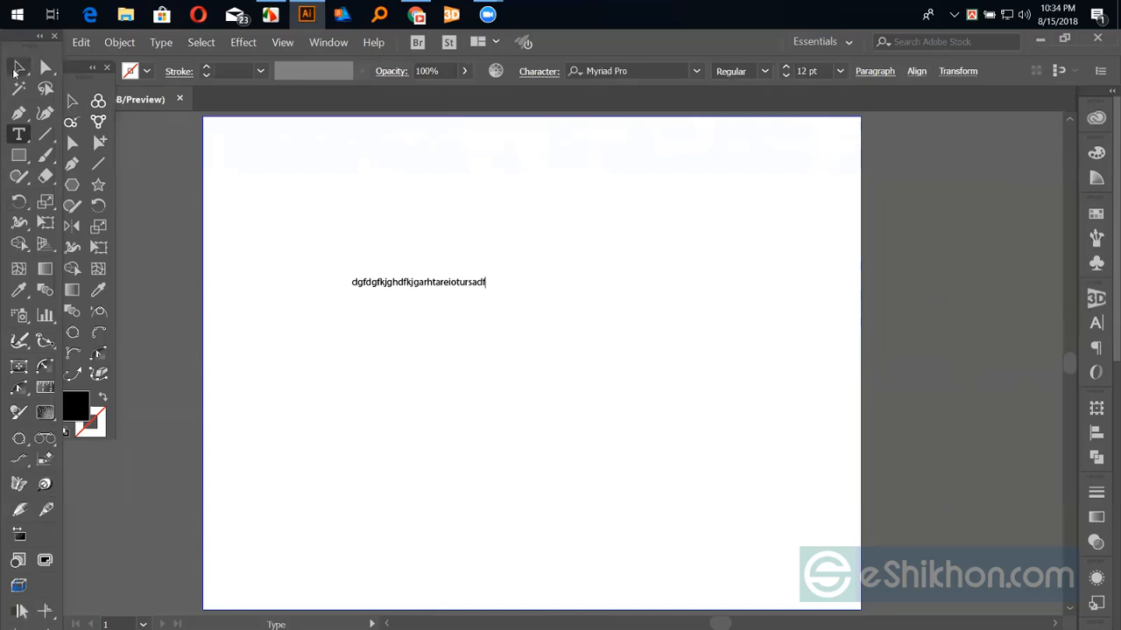
# Show the character settings and place a second point text with the placeholder "Lorem ipsum" below the first line.
pyautogui.click(1096, 323)
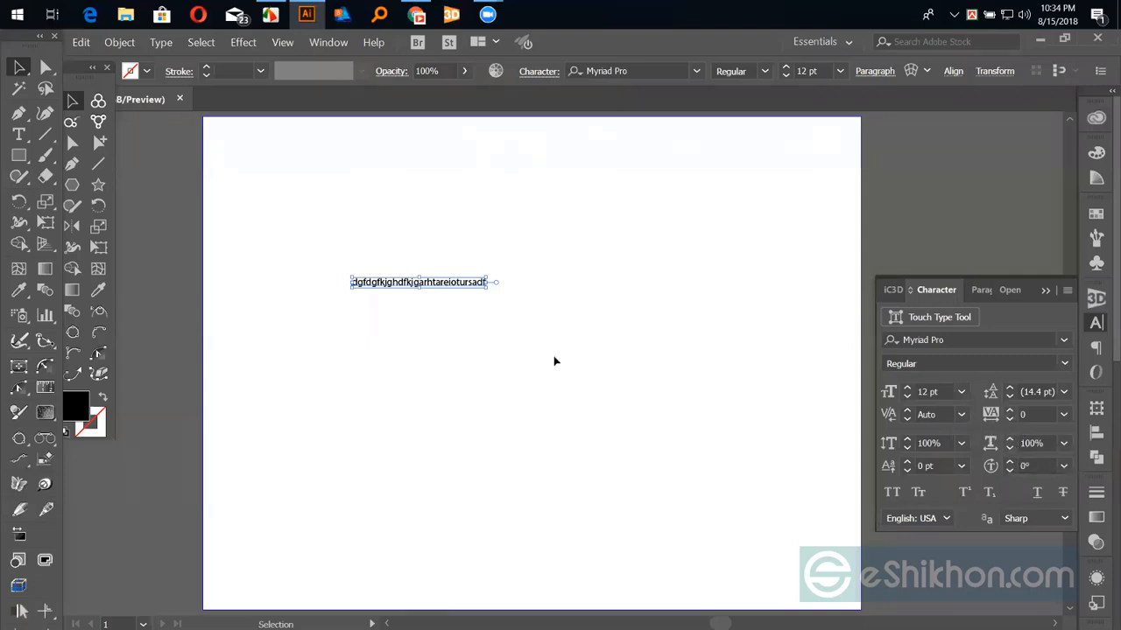
pyautogui.click(450, 348)
pyautogui.press('t')
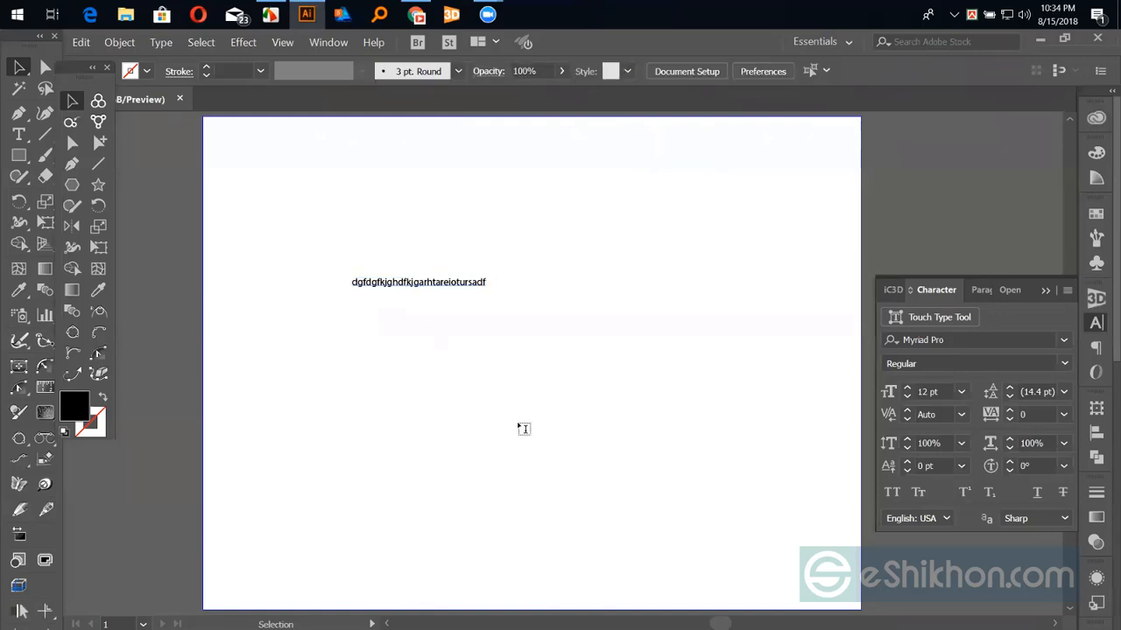
pyautogui.click(521, 423)
pyautogui.moveTo(522, 423); pyautogui.dragTo(529, 423)
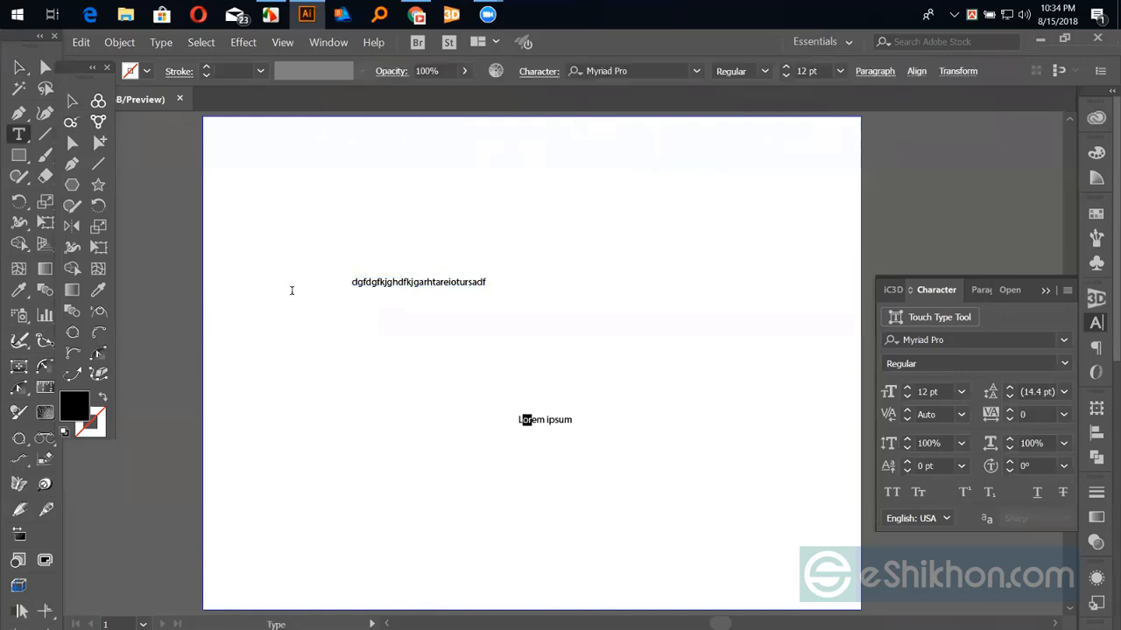
pyautogui.press('Escape')
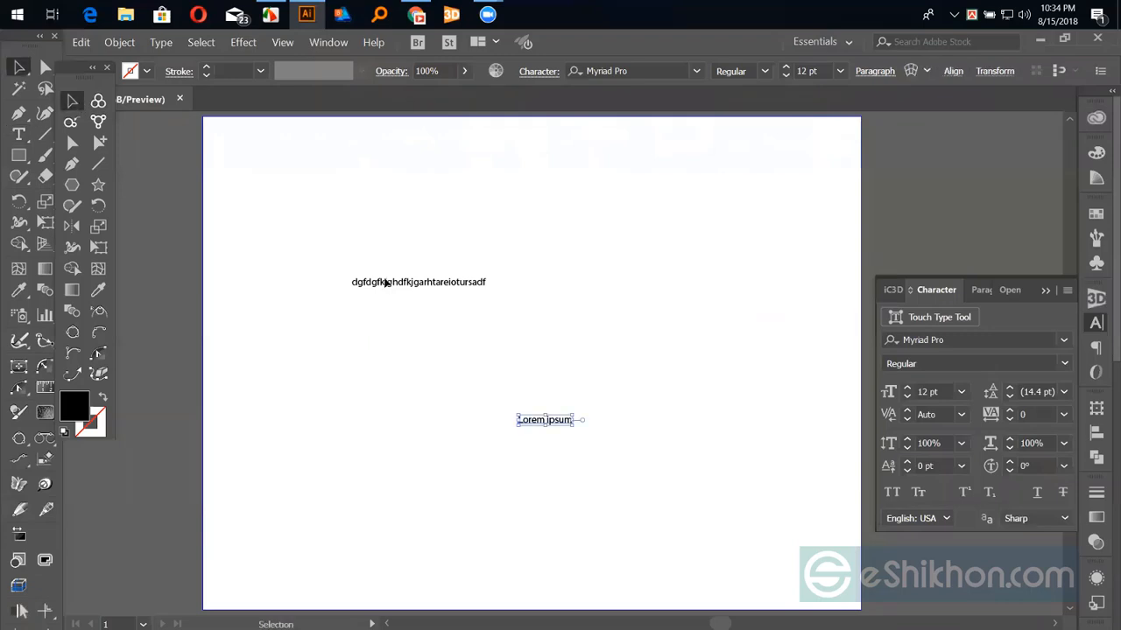
pyautogui.click(1033, 416)
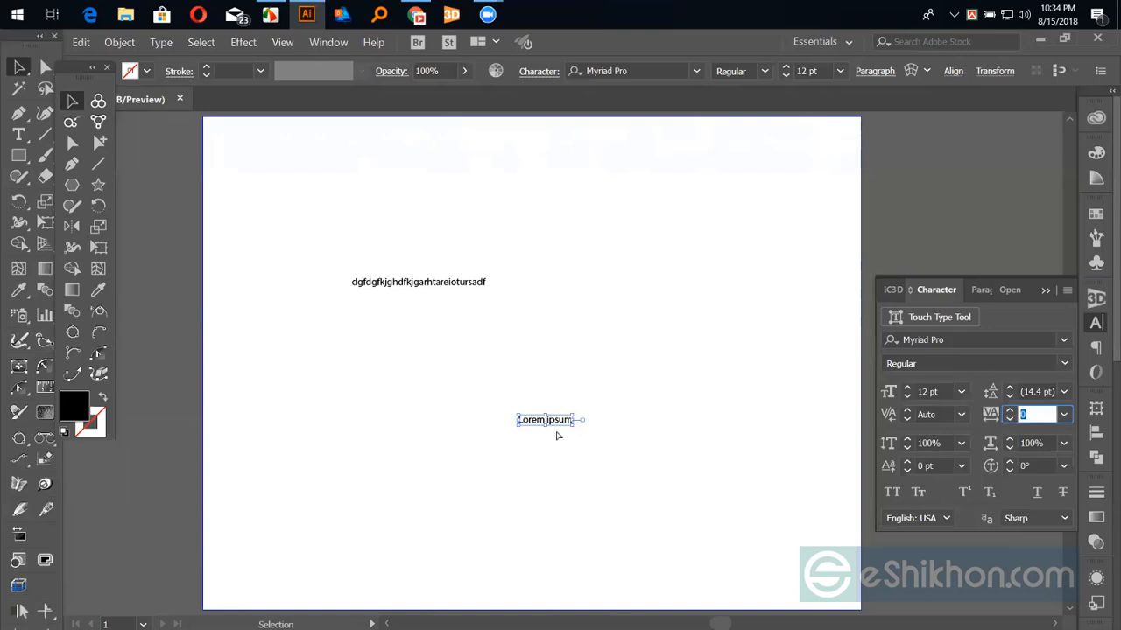
pyautogui.hotkey('ctrl', 'shift', 'a')
pyautogui.hotkey('ctrl', 'z')
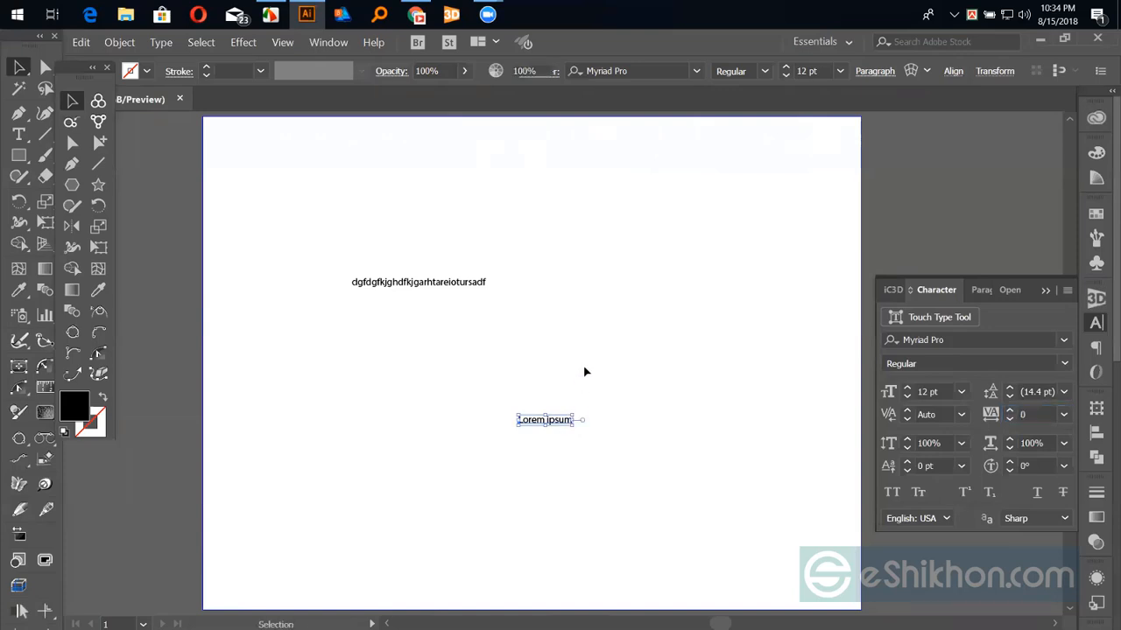
pyautogui.hotkey('ctrl', 'shift', 'a')
# Widen the letter spacing of the "Lorem ipsum" text by raising its tracking stepwise from 20 up to 327.
pyautogui.hotkey('ctrl', '+')
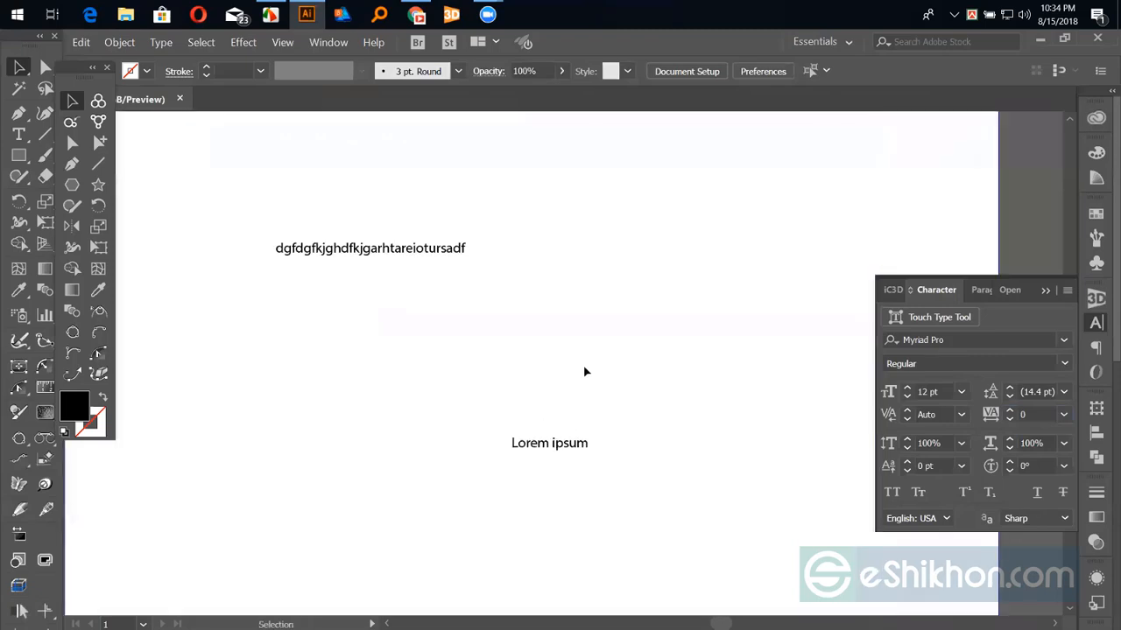
pyautogui.click(533, 443)
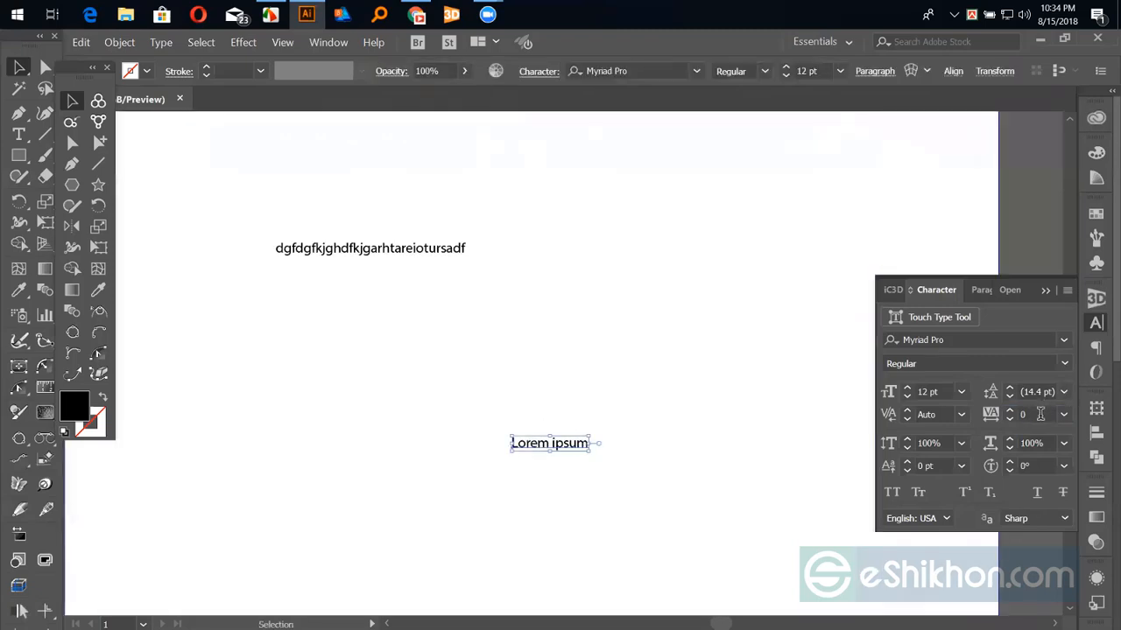
pyautogui.click(1038, 414)
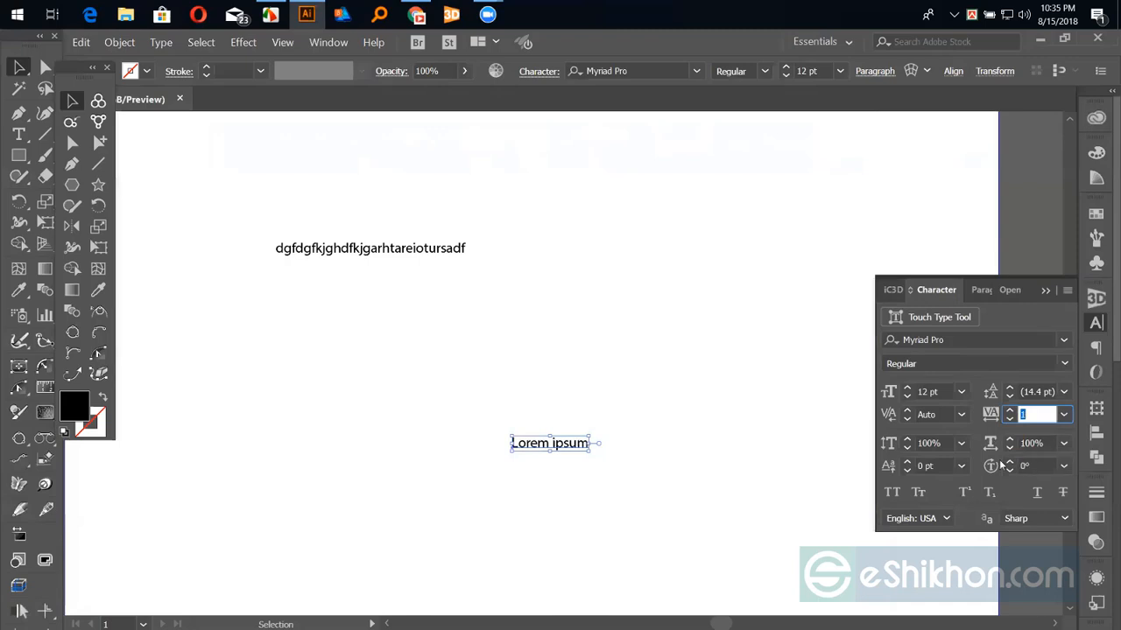
pyautogui.write('20')
pyautogui.press('Return')
pyautogui.press('Up')
pyautogui.press('Up')
pyautogui.press('Up')
pyautogui.press('Up')
pyautogui.press('Up')
pyautogui.press('Up')
pyautogui.press('Up')
pyautogui.press('Up')
pyautogui.press('Up')
pyautogui.press('Up')
pyautogui.press('Up')
pyautogui.press('Up')
pyautogui.press('Up')
pyautogui.press('Up')
pyautogui.press('Up')
pyautogui.press('Up')
pyautogui.press('Up')
pyautogui.press('Up')
pyautogui.press('Up')
pyautogui.press('Up')
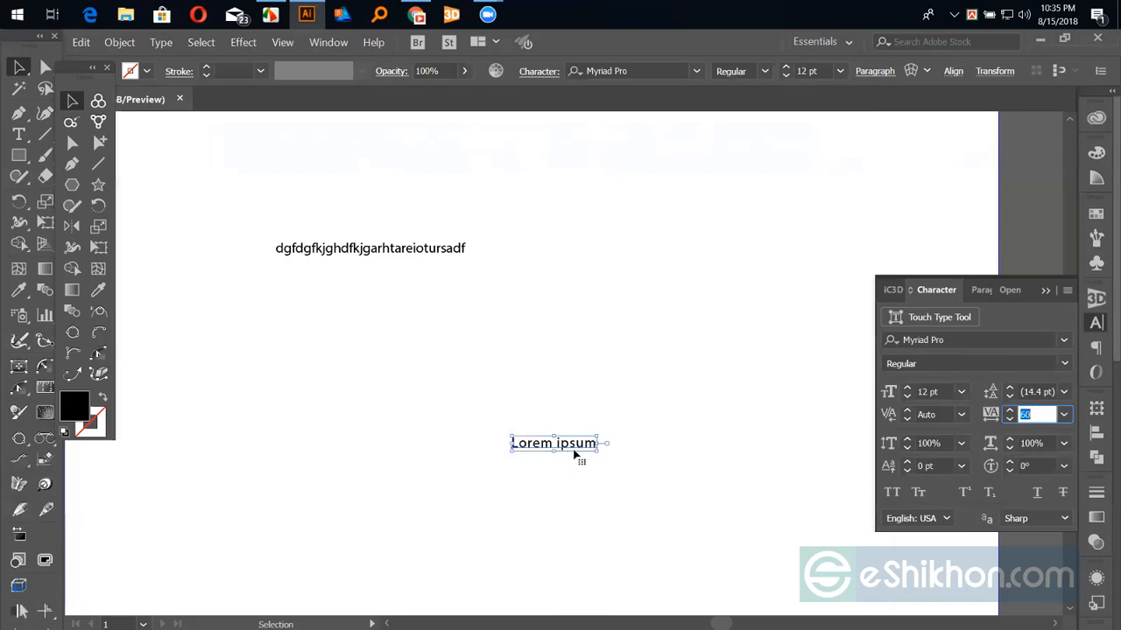
pyautogui.press('Up')
pyautogui.press('Up')
pyautogui.press('Up')
pyautogui.press('Up')
pyautogui.press('Up')
pyautogui.press('Up')
pyautogui.press('Up')
pyautogui.press('Up')
pyautogui.press('Up')
pyautogui.press('Up')
pyautogui.press('Up')
pyautogui.press('Up')
pyautogui.press('Up')
pyautogui.press('Up')
pyautogui.press('Up')
pyautogui.press('Up')
pyautogui.press('Up')
pyautogui.press('Up')
pyautogui.press('Up')
pyautogui.press('Up')
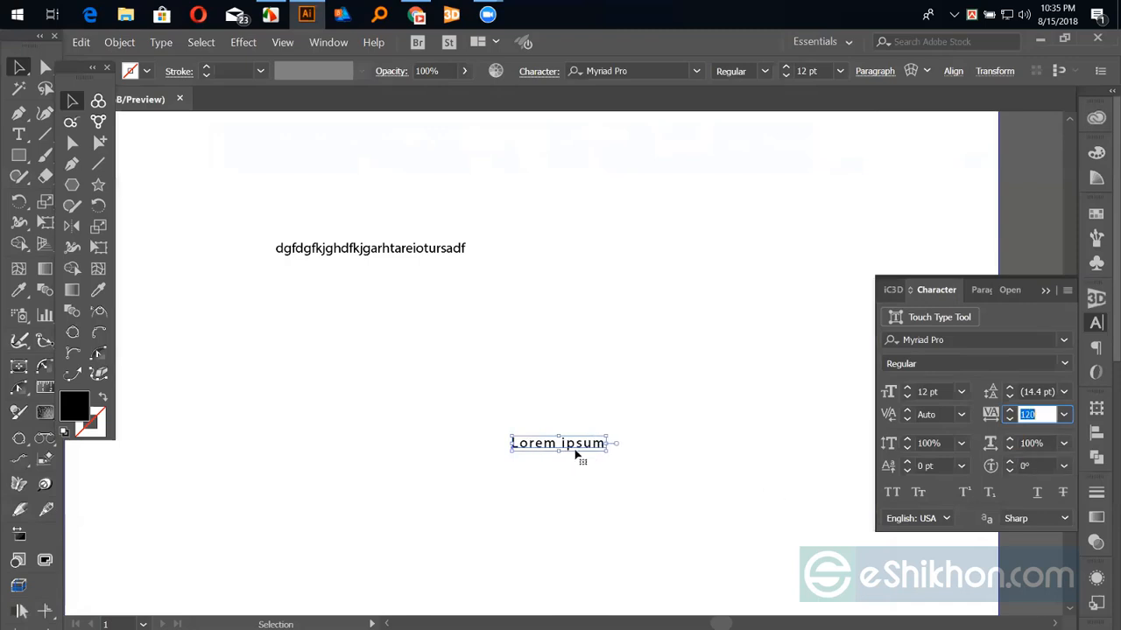
pyautogui.press('Up')
pyautogui.press('Up')
pyautogui.press('Up')
pyautogui.press('Up')
pyautogui.press('Up')
pyautogui.press('Up')
pyautogui.press('Up')
pyautogui.press('Up')
pyautogui.press('Up')
pyautogui.press('Up')
pyautogui.press('Up')
pyautogui.press('Up')
pyautogui.press('Up')
pyautogui.press('Up')
pyautogui.press('Up')
pyautogui.press('Up')
pyautogui.press('Up')
pyautogui.press('Up')
pyautogui.press('Up')
pyautogui.press('Up')
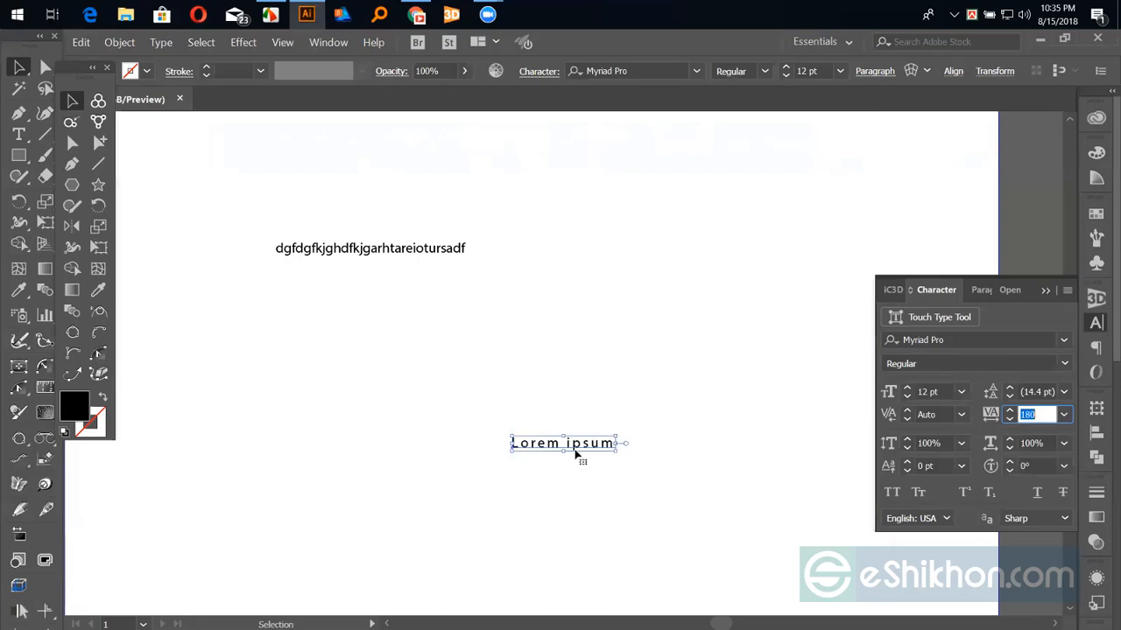
pyautogui.press('Up')
pyautogui.press('Up')
pyautogui.press('Up')
pyautogui.press('Up')
pyautogui.press('Up')
pyautogui.press('Up')
pyautogui.press('Up')
pyautogui.press('Up')
pyautogui.press('Up')
pyautogui.press('Up')
pyautogui.press('Up')
pyautogui.press('Up')
pyautogui.press('Up')
pyautogui.press('Up')
pyautogui.press('Up')
pyautogui.press('Up')
pyautogui.press('Up')
pyautogui.press('Up')
pyautogui.press('Up')
pyautogui.press('Up')
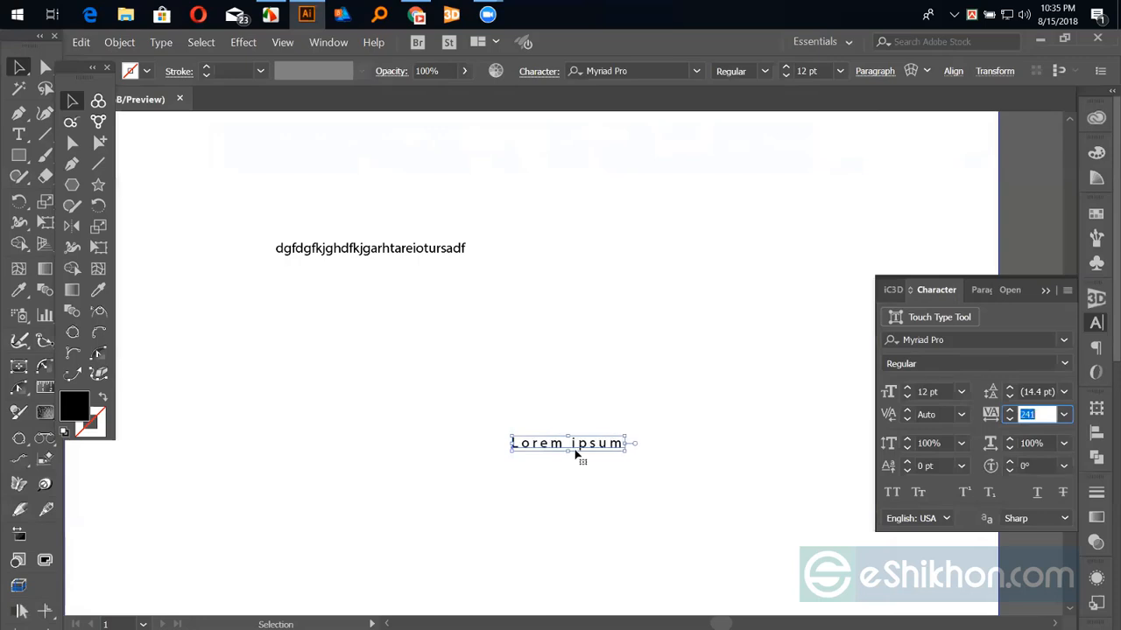
pyautogui.press('Up')
pyautogui.press('Up')
pyautogui.press('Up')
pyautogui.press('Up')
pyautogui.press('Up')
pyautogui.press('Up')
pyautogui.press('Up')
pyautogui.press('Up')
pyautogui.press('Up')
pyautogui.press('Up')
pyautogui.press('Up')
pyautogui.press('Up')
pyautogui.press('Up')
pyautogui.press('Up')
pyautogui.press('Up')
pyautogui.press('Up')
pyautogui.press('Up')
pyautogui.press('Up')
pyautogui.press('Up')
pyautogui.press('Up')
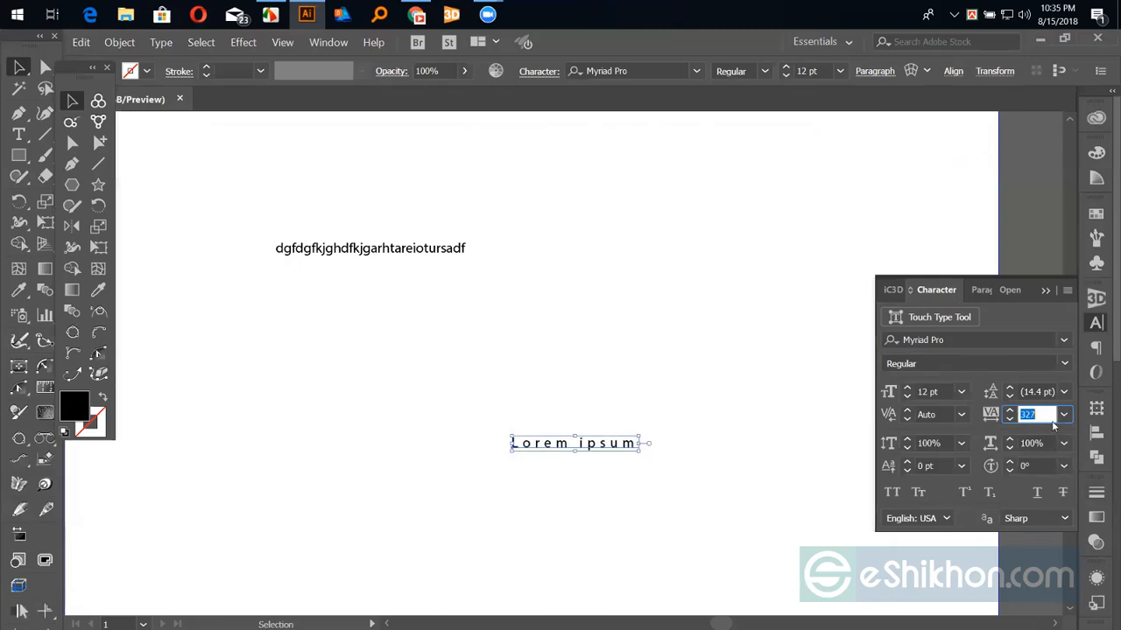
# Tighten the "Lorem ipsum" text by setting its tracking to -50 and deselect it.
pyautogui.moveTo(1046, 413); pyautogui.dragTo(1012, 413)
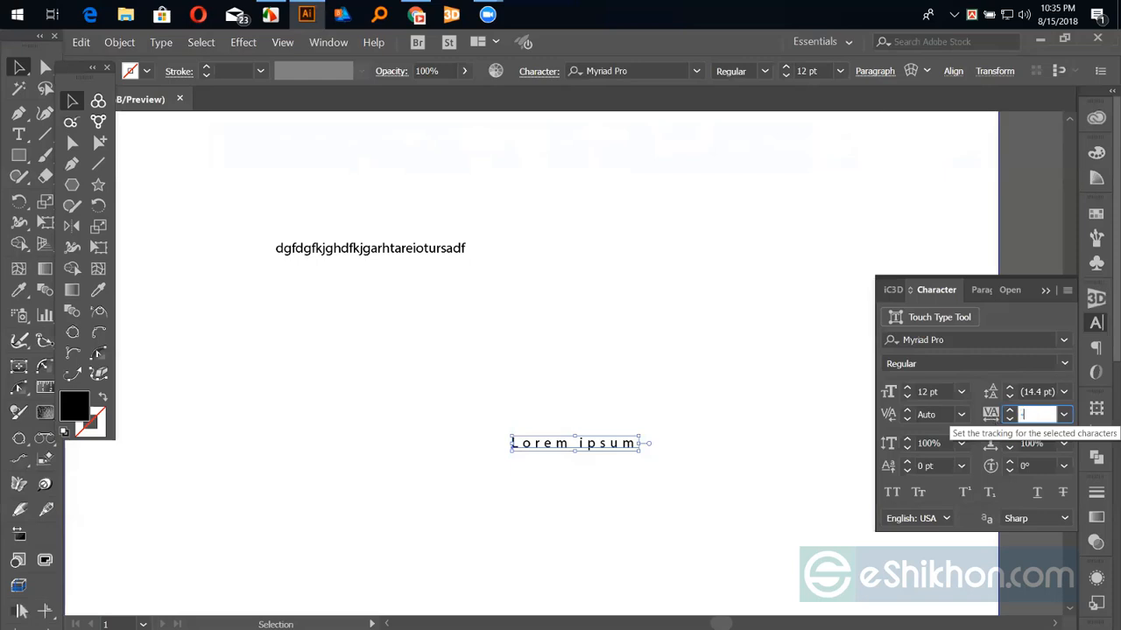
pyautogui.write('-50')
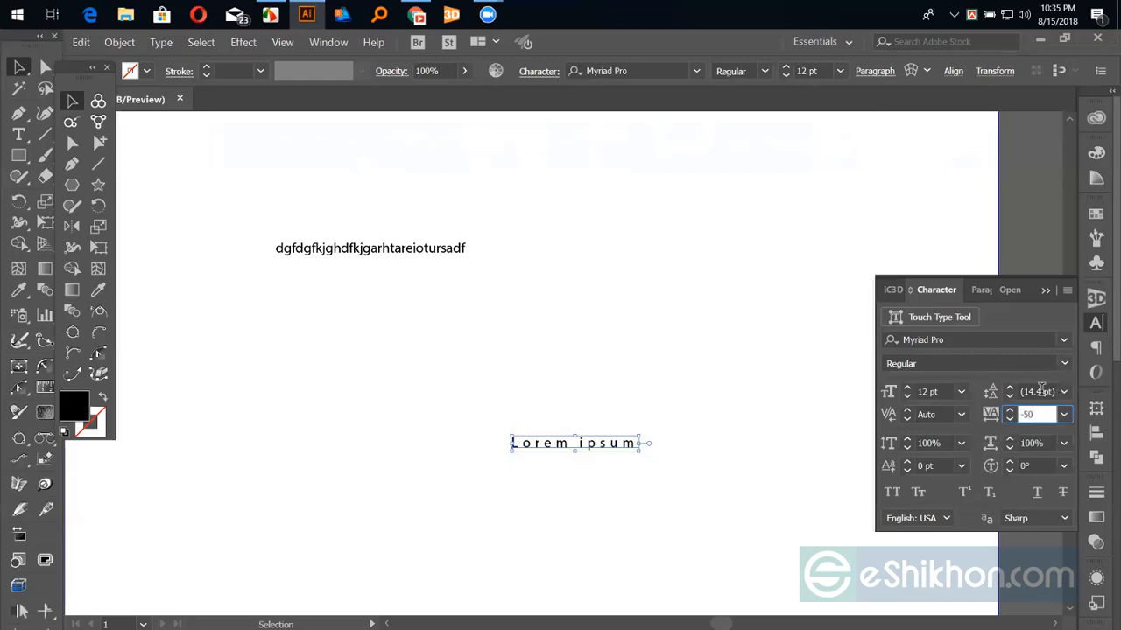
pyautogui.click(1037, 391)
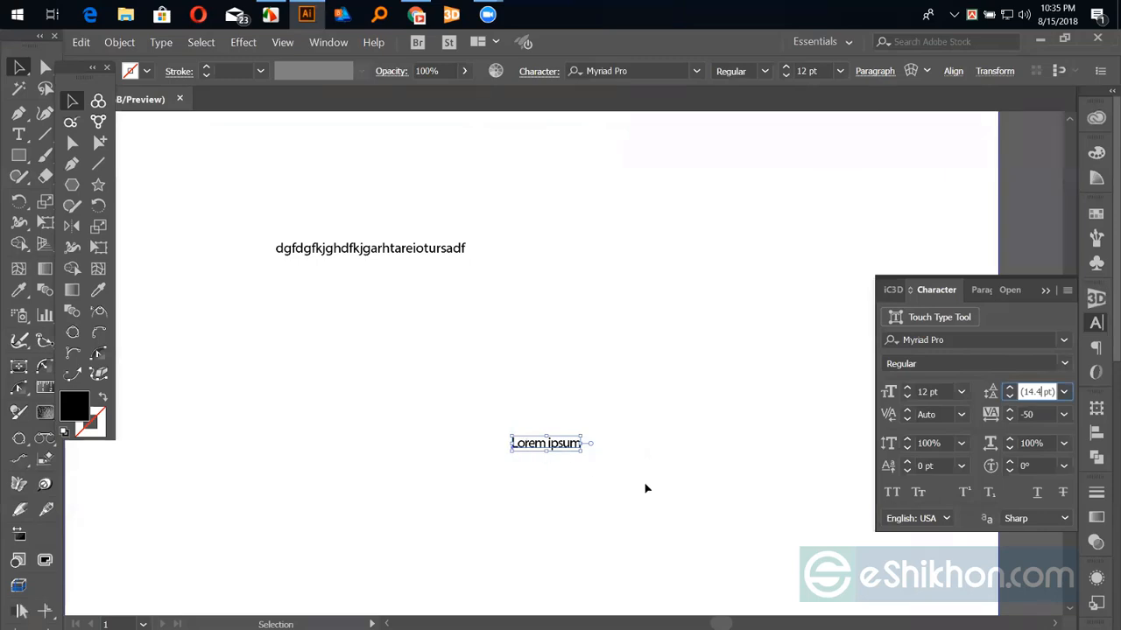
pyautogui.click(568, 464)
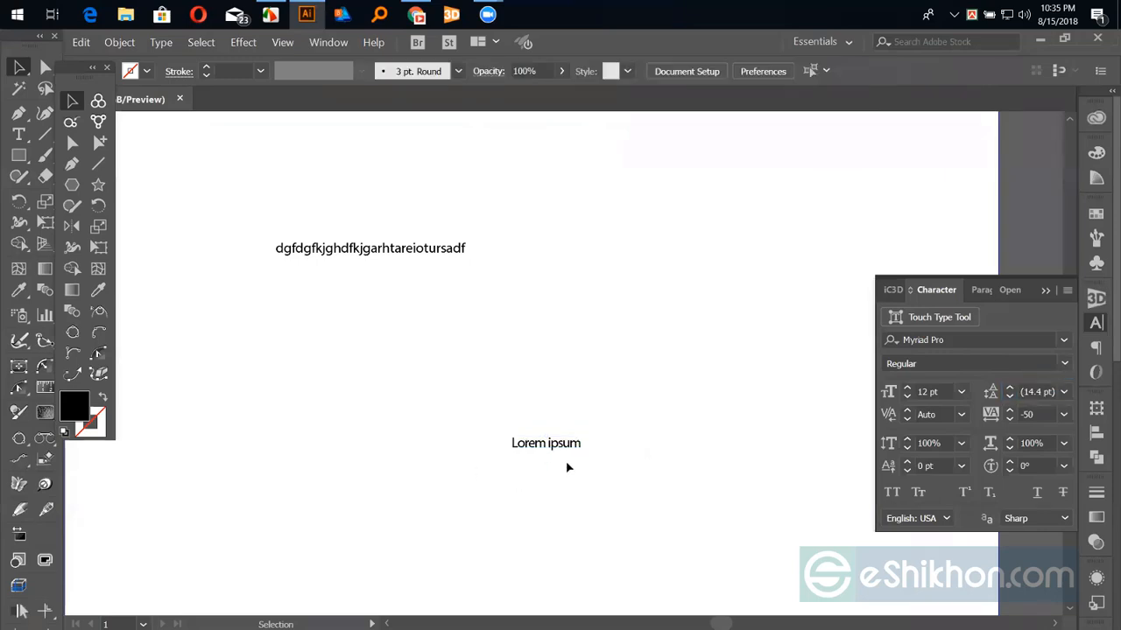
# Reset the tracking of the "Lorem ipsum" text to 0 and deselect it.
pyautogui.click(569, 450)
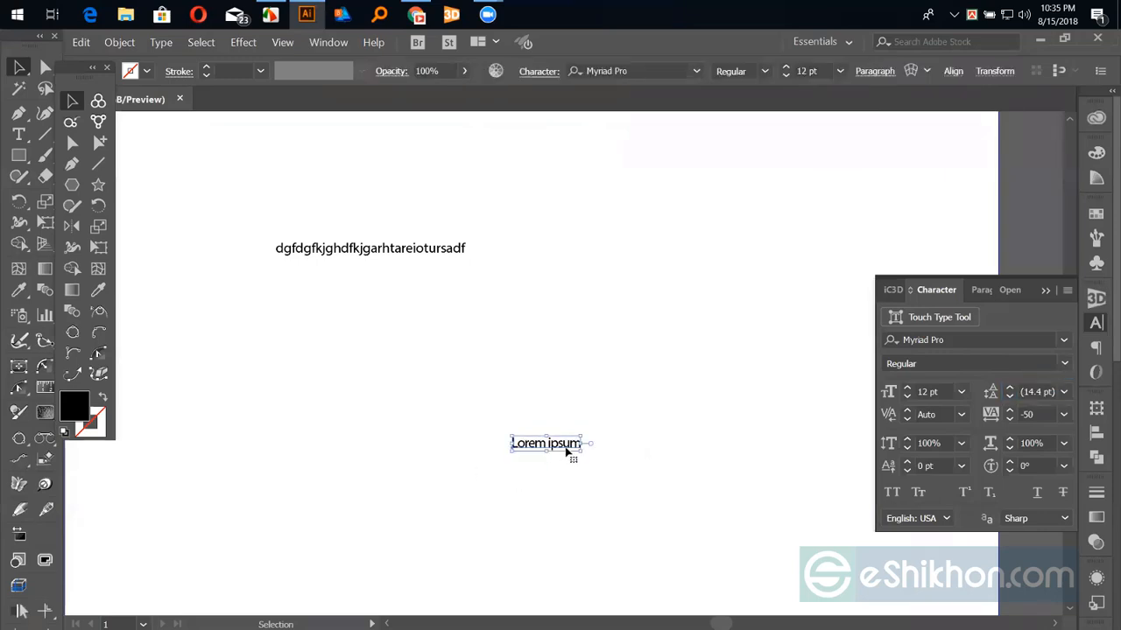
pyautogui.click(1035, 413)
pyautogui.write('0')
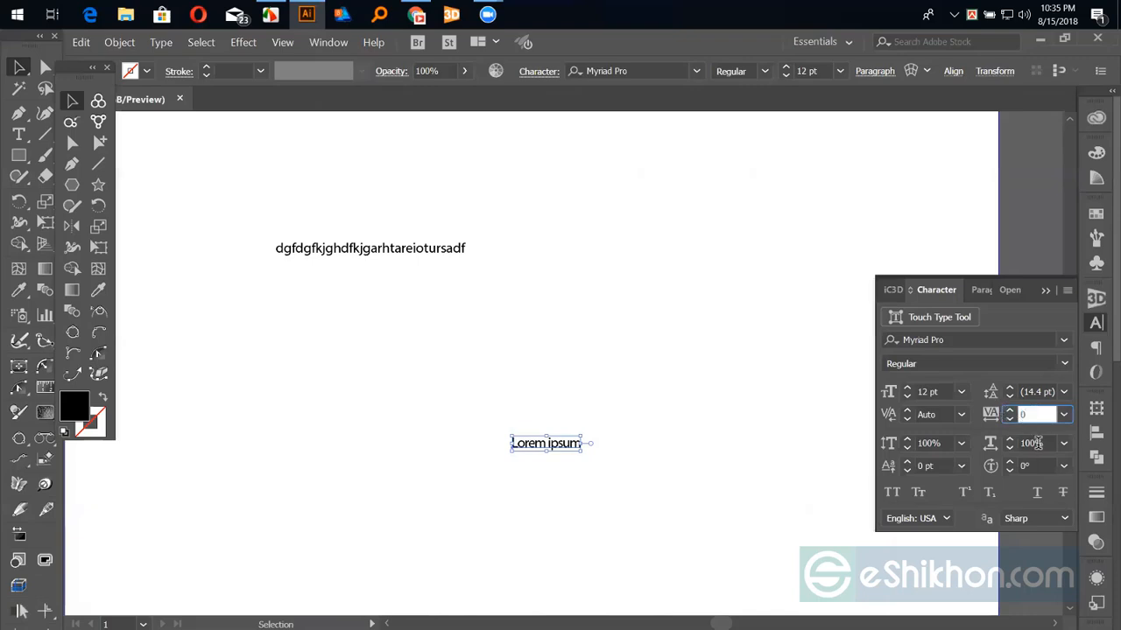
pyautogui.click(1033, 443)
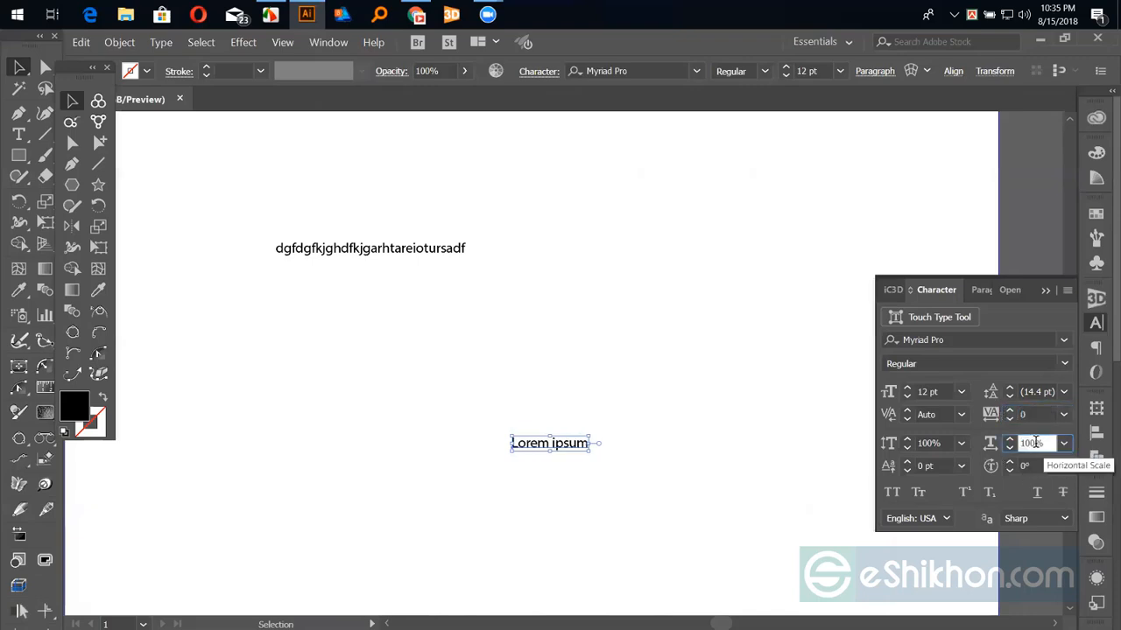
pyautogui.click(613, 454)
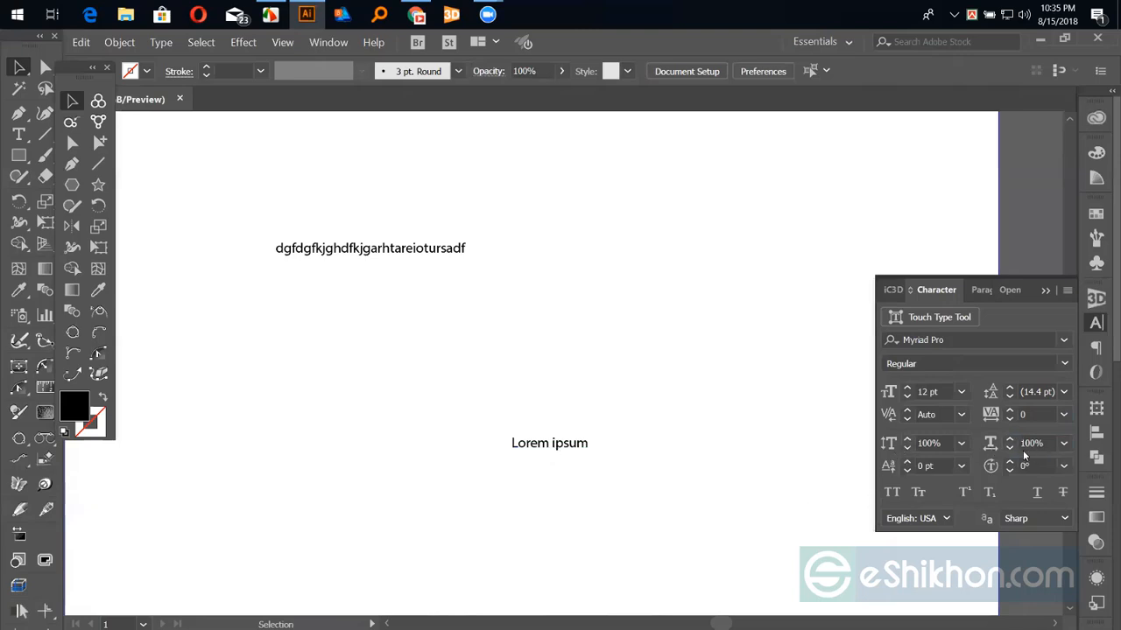
# Set both the horizontal and vertical scale of the letter "L" in "Lorem ipsum" to 200%.
pyautogui.click(516, 444)
pyautogui.doubleClick(518, 444)
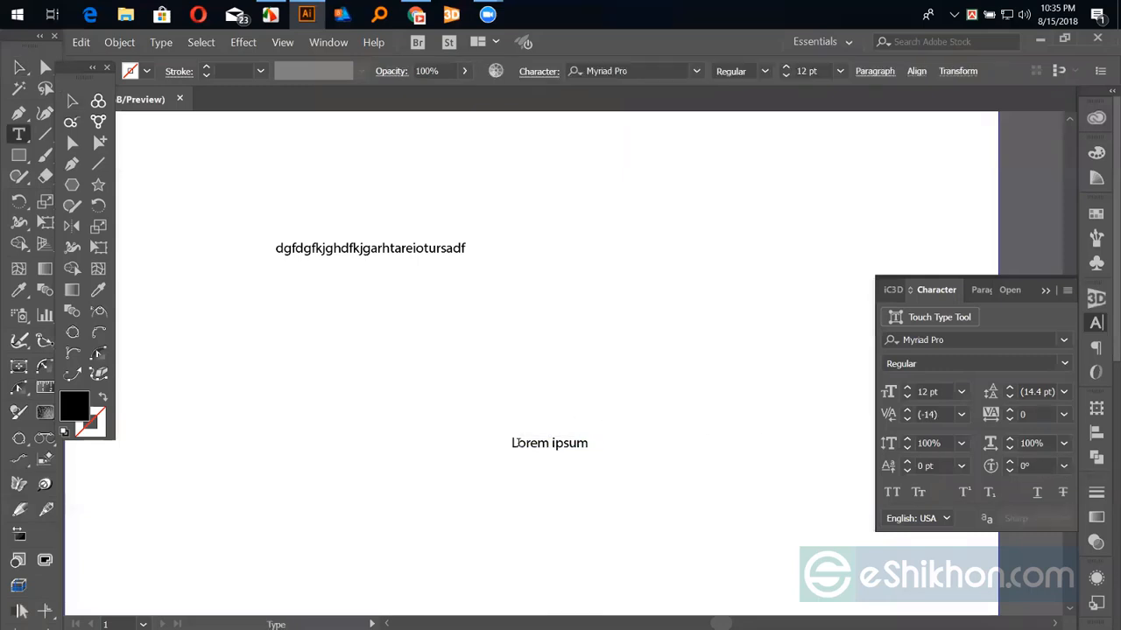
pyautogui.moveTo(522, 443); pyautogui.dragTo(510, 444)
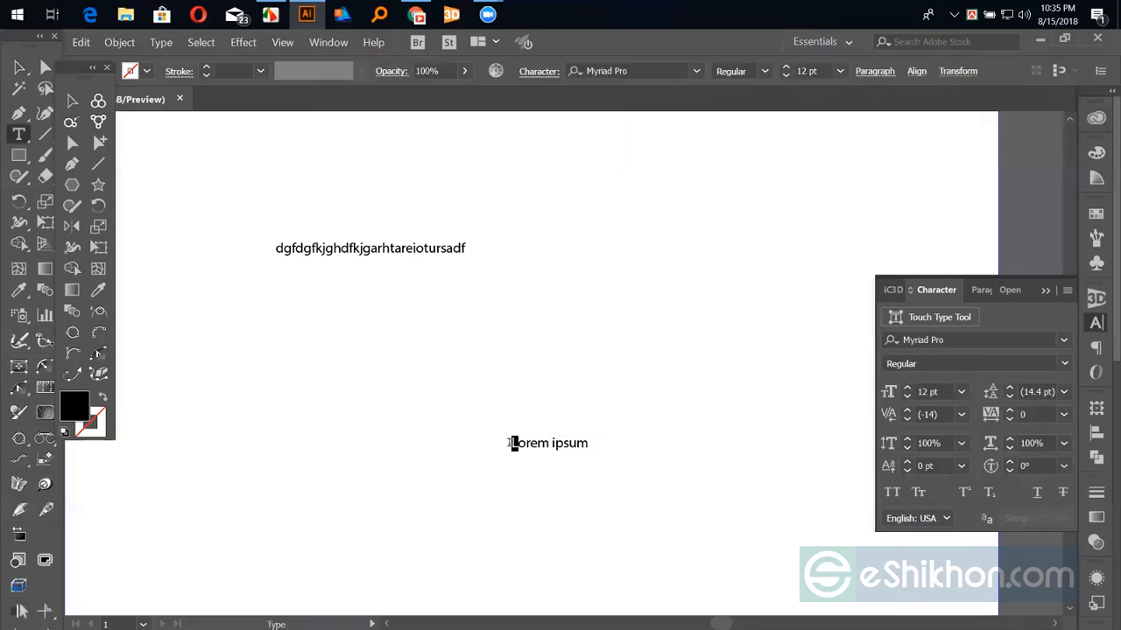
pyautogui.click(1063, 447)
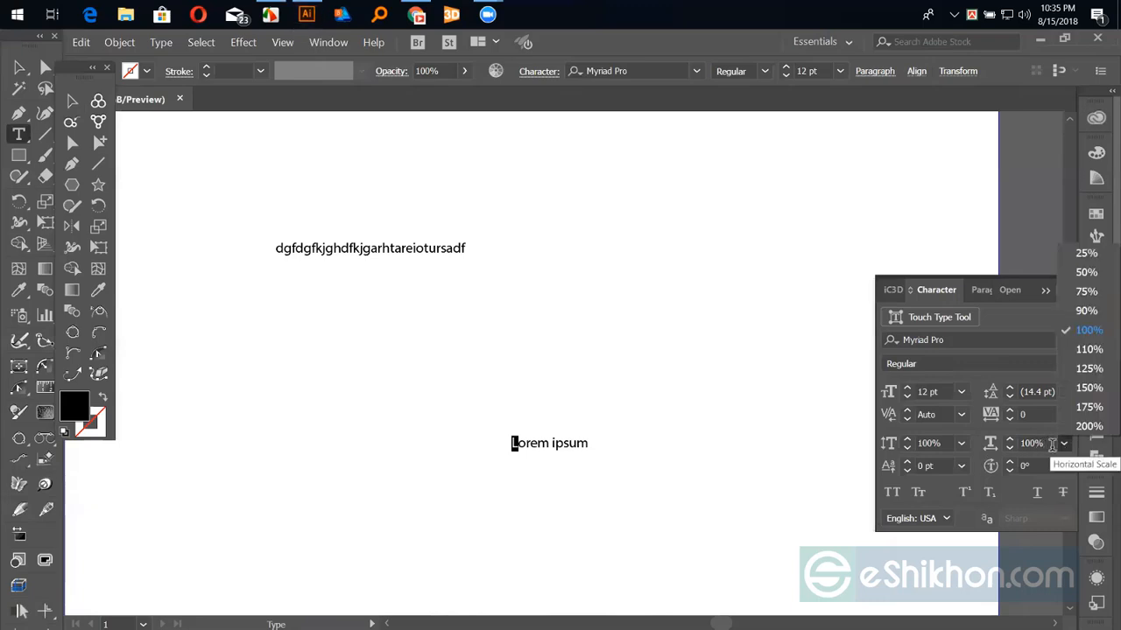
pyautogui.click(1089, 429)
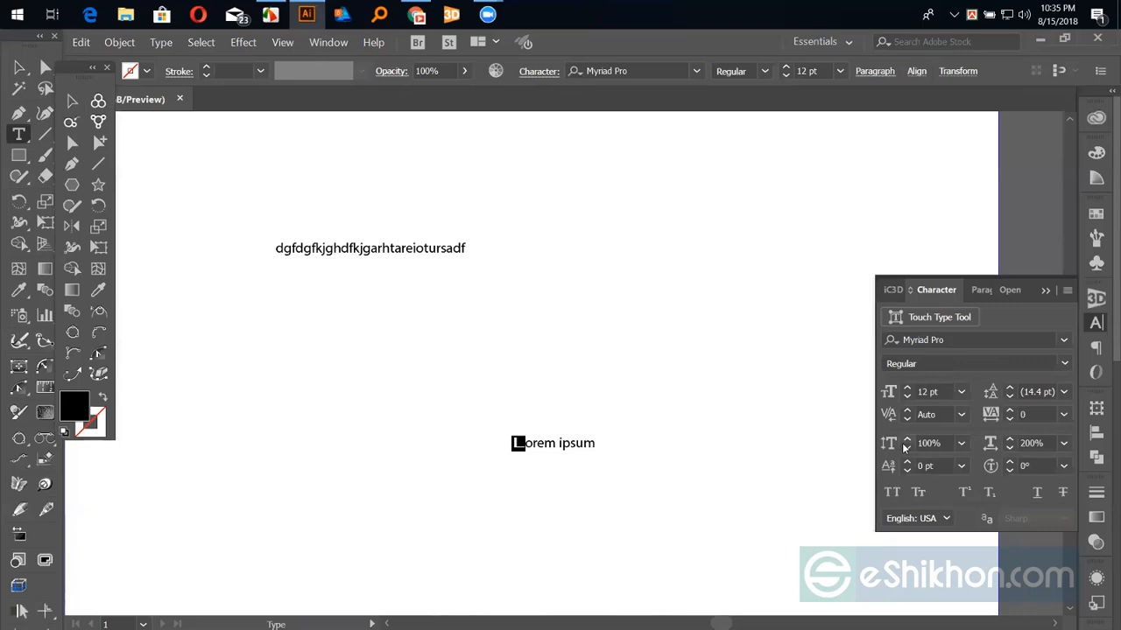
pyautogui.click(960, 442)
pyautogui.click(978, 432)
pyautogui.click(73, 101)
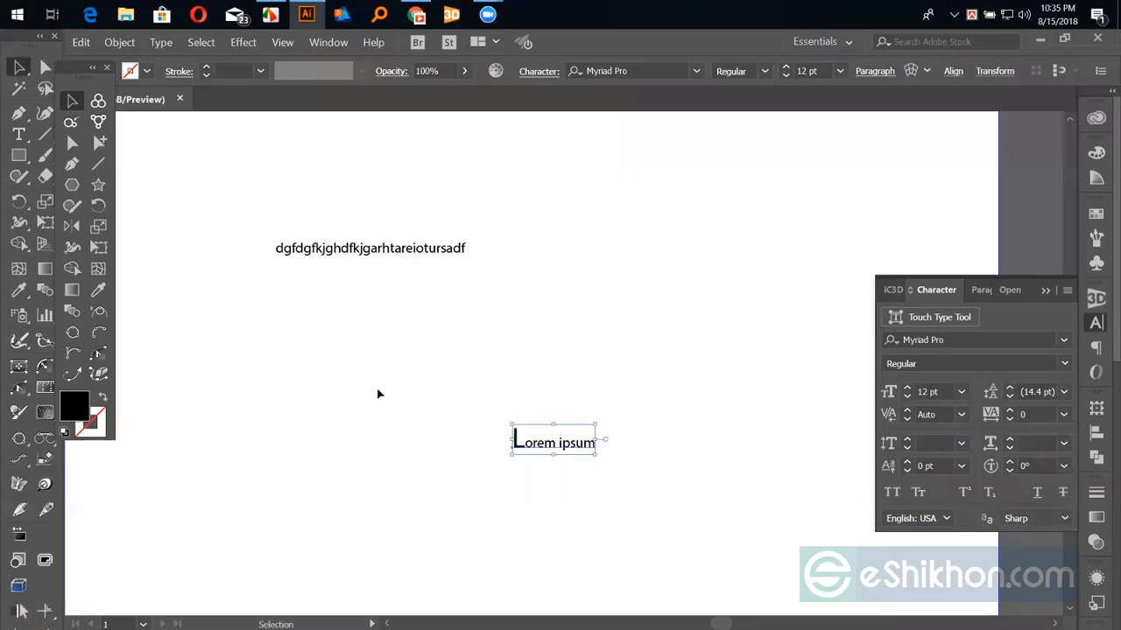
pyautogui.click(333, 409)
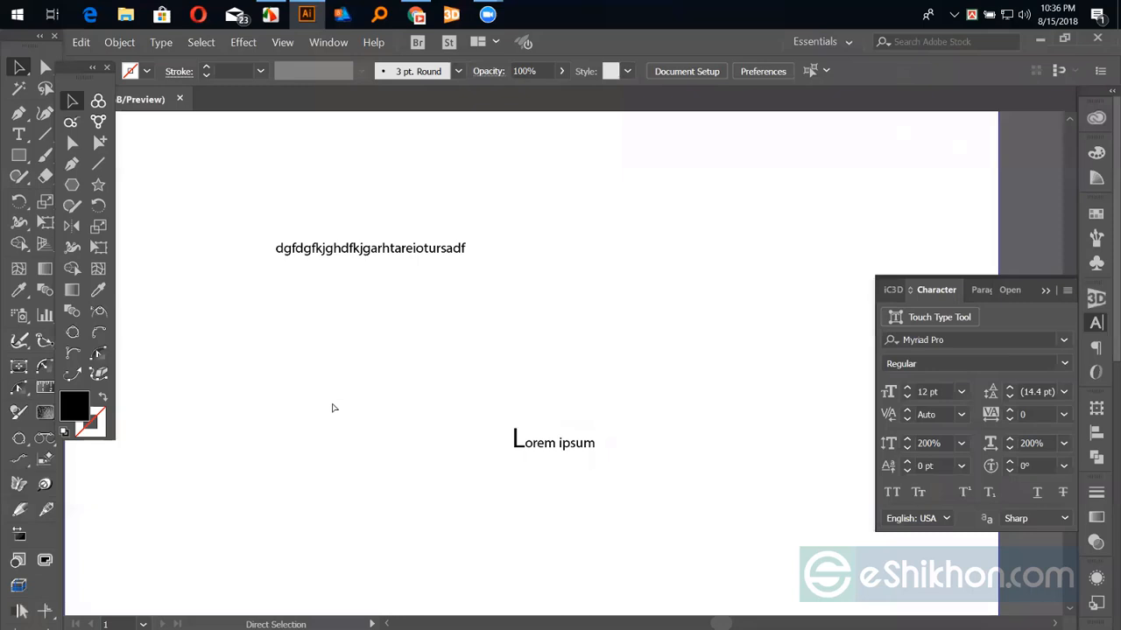
# Undo the horizontal and vertical scaling of the letter "L" and deselect the text.
pyautogui.hotkey('ctrl', 'z')
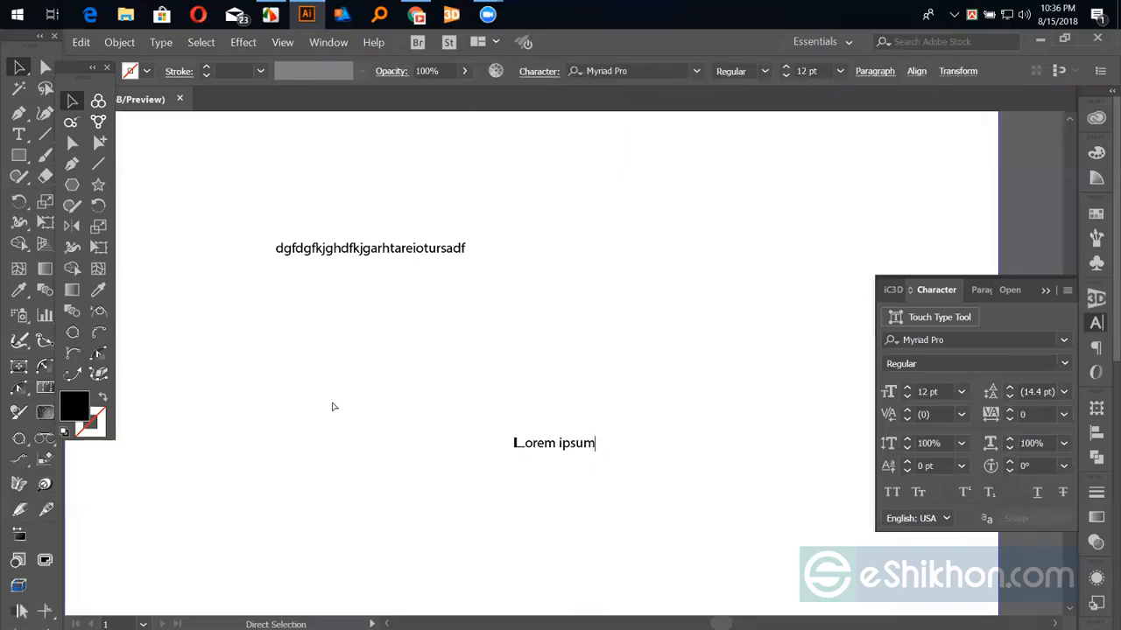
pyautogui.hotkey('ctrl', 'z')
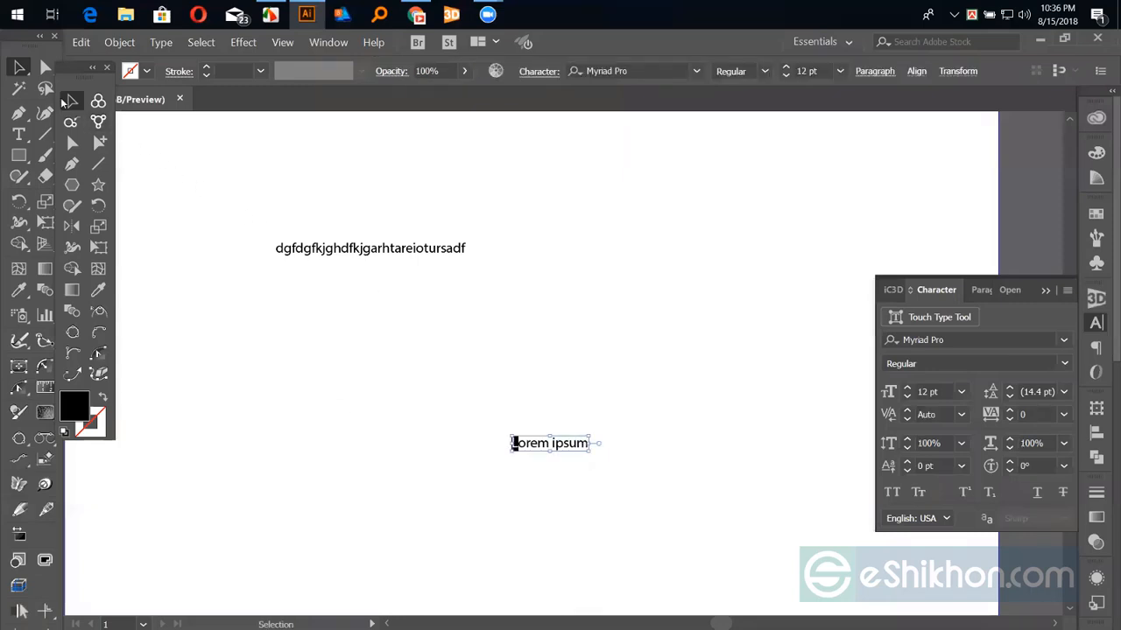
pyautogui.click(321, 378)
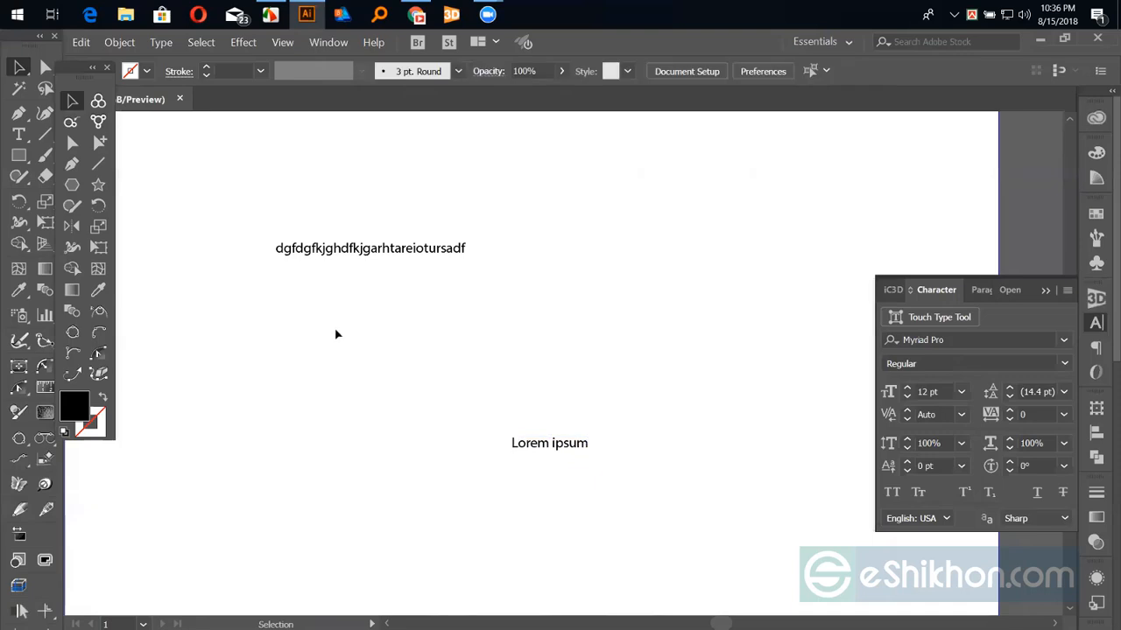
# Move the "Lorem ipsum" text left and slightly up on the artboard and set its paragraph alignment to center.
pyautogui.moveTo(526, 452); pyautogui.dragTo(419, 433)
pyautogui.click(531, 446)
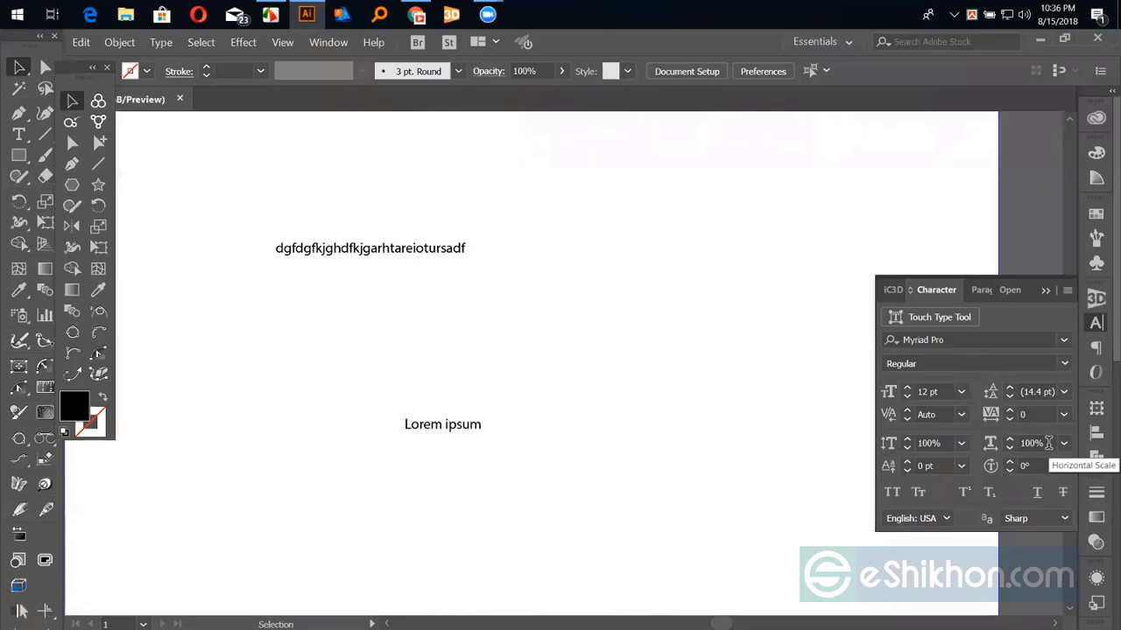
pyautogui.click(454, 434)
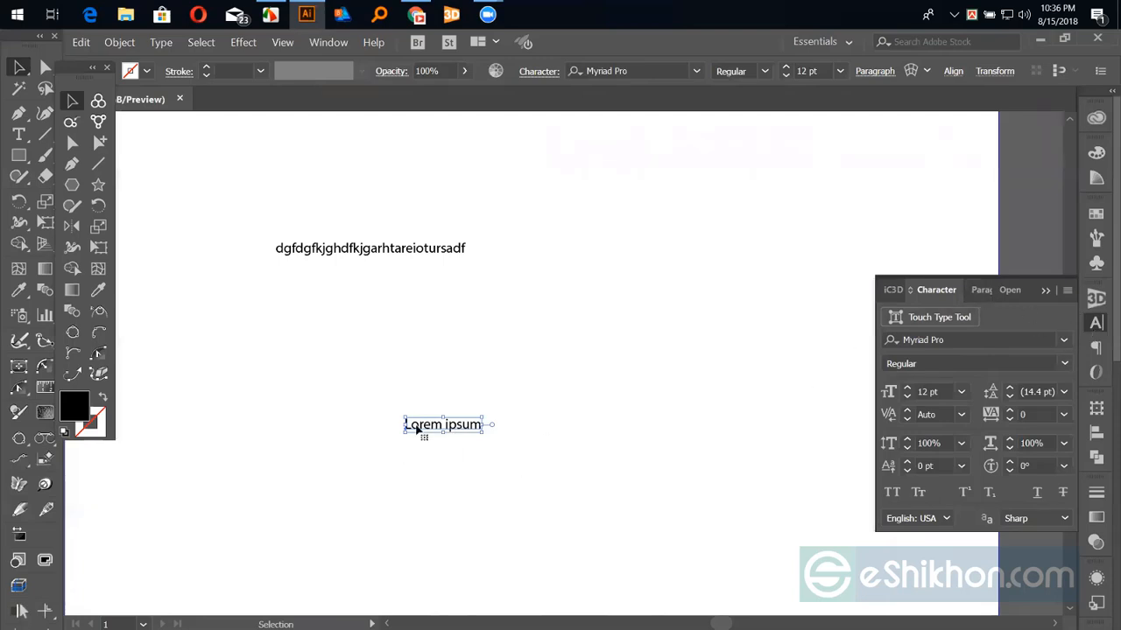
pyautogui.click(981, 290)
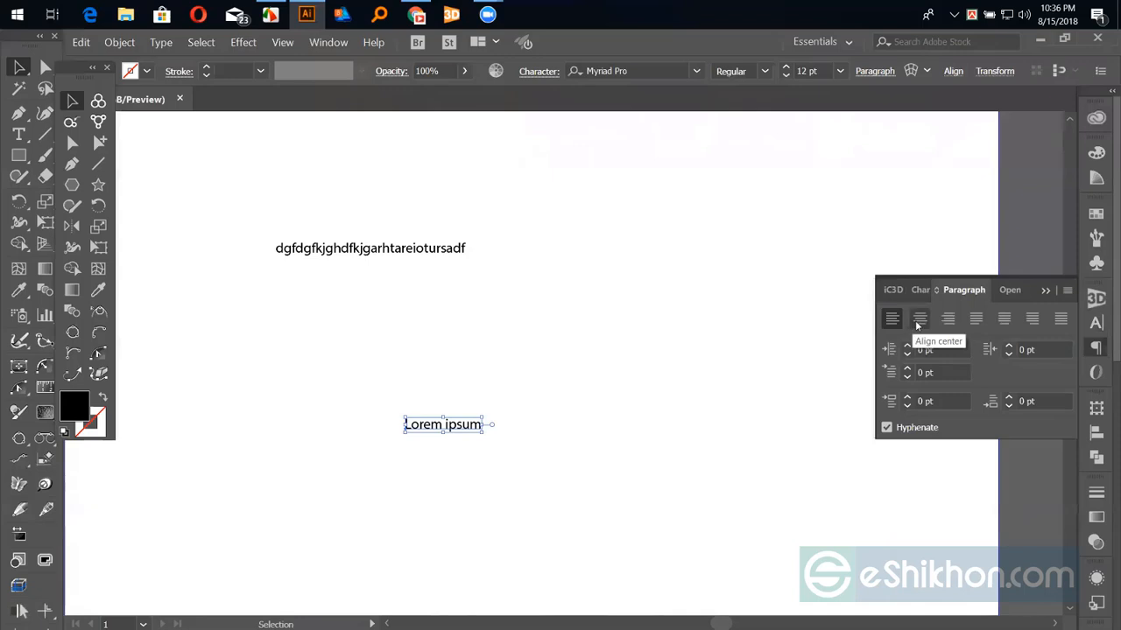
pyautogui.click(919, 319)
# Try a horizontal scale of 200% on the whole "Lorem ipsum" text and return it to 100%.
pyautogui.click(920, 294)
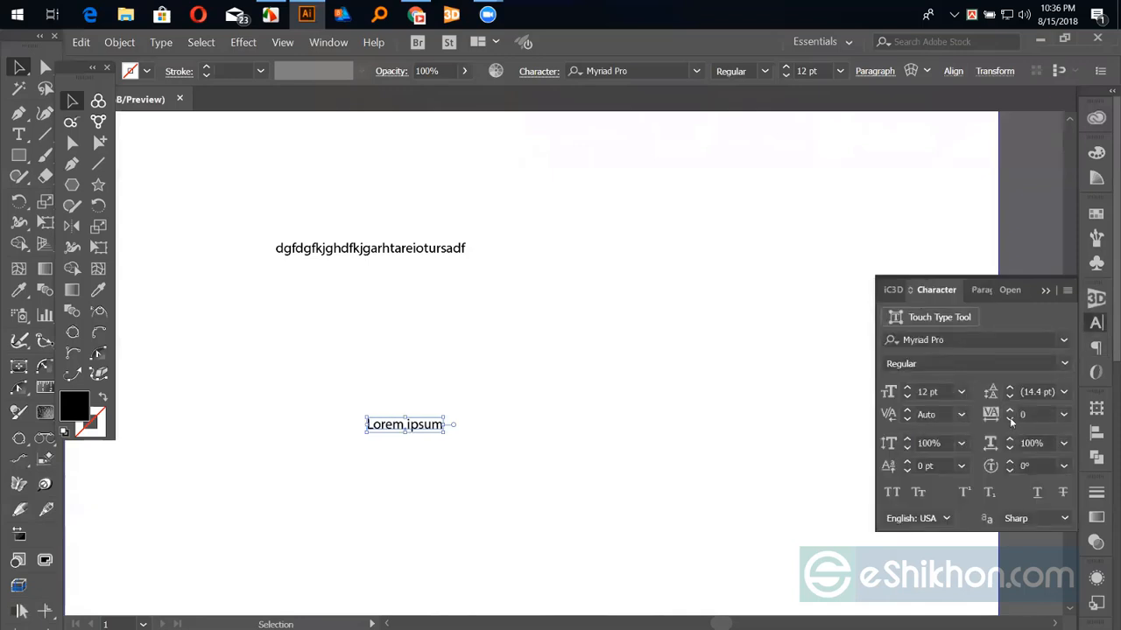
pyautogui.click(1048, 443)
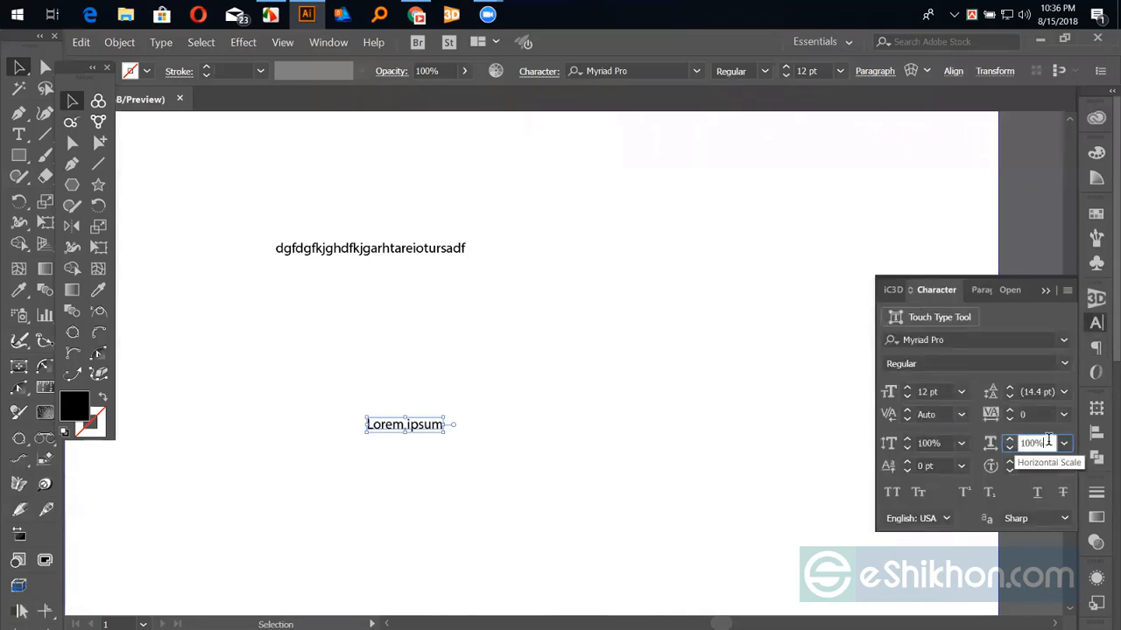
pyautogui.write('200')
pyautogui.press('Return')
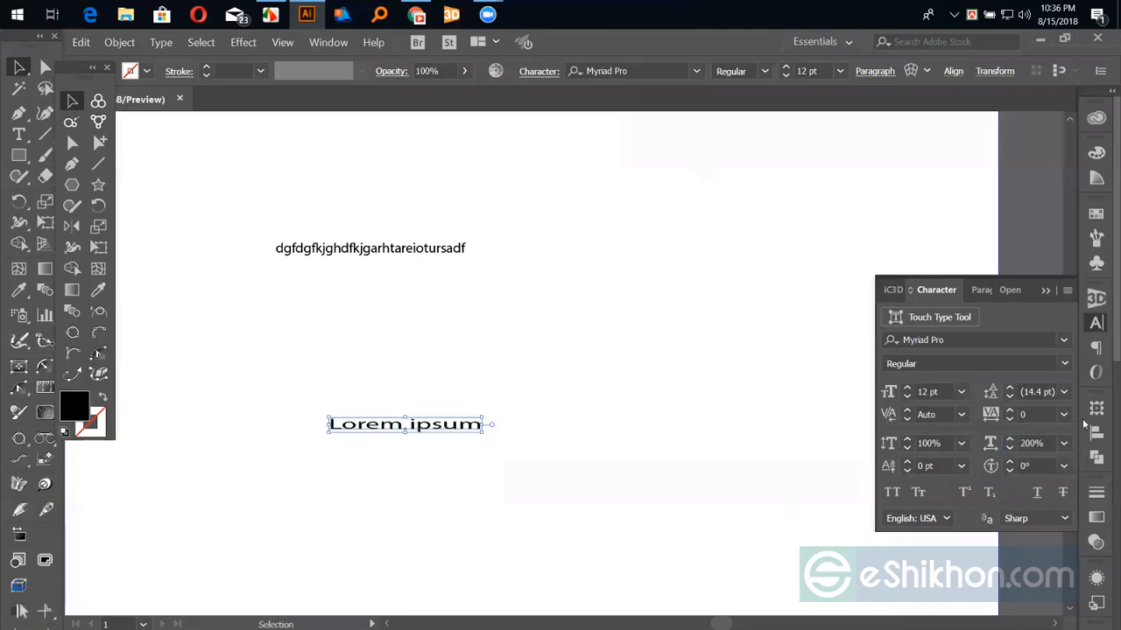
pyautogui.click(1064, 443)
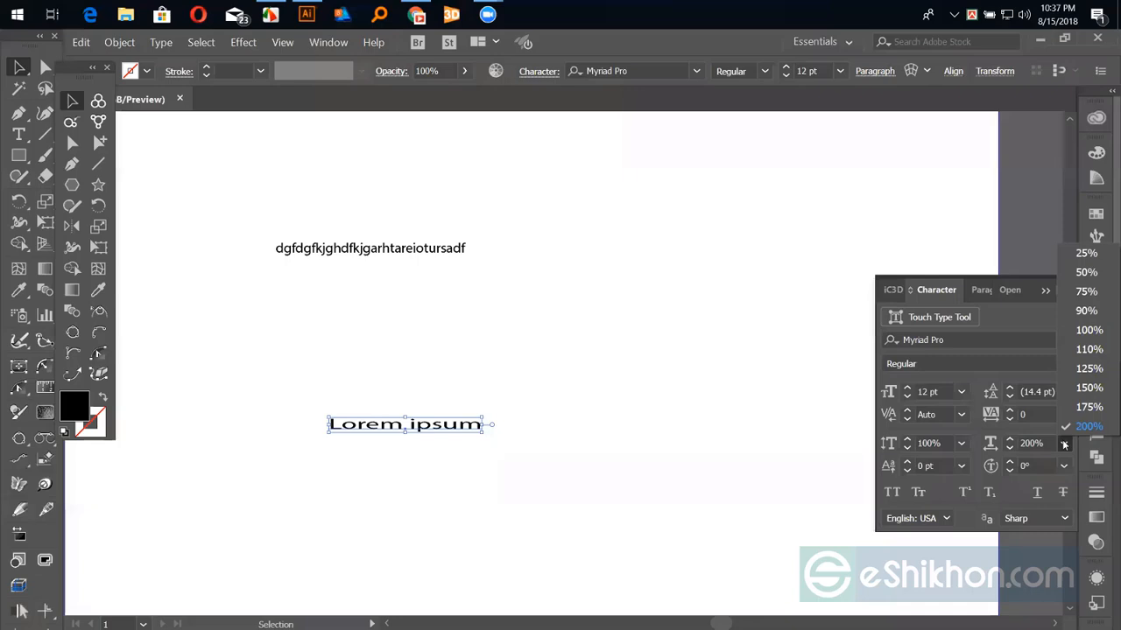
pyautogui.click(1085, 333)
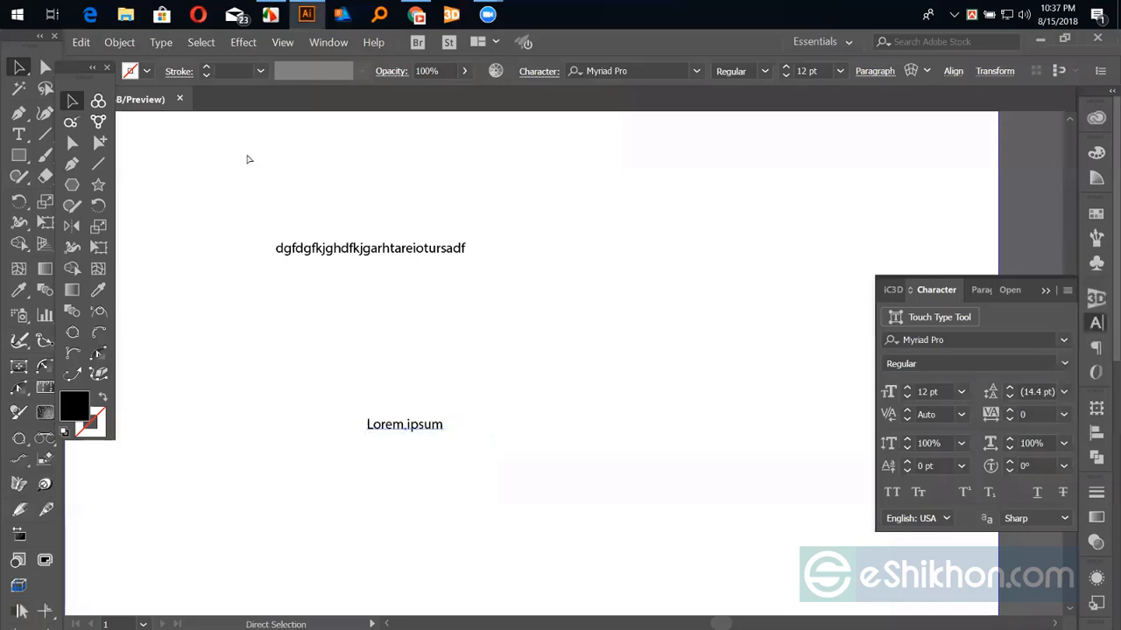
# Show the rulers and place a vertical guide through the middle of the "Lorem ipsum" text.
pyautogui.hotkey('ctrl', 'r')
pyautogui.moveTo(333, 117); pyautogui.dragTo(420, 466)
# Try a 200% horizontal scale on the "Lorem ipsum" text, reset it to 100% and check its paragraph alignment.
pyautogui.click(1065, 446)
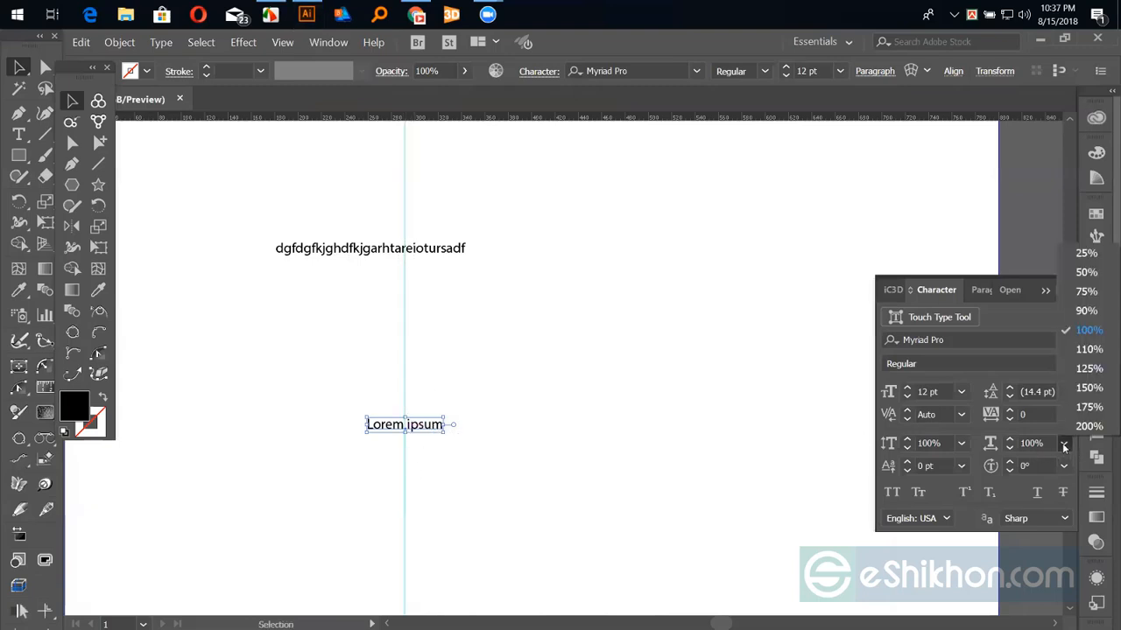
pyautogui.click(1087, 427)
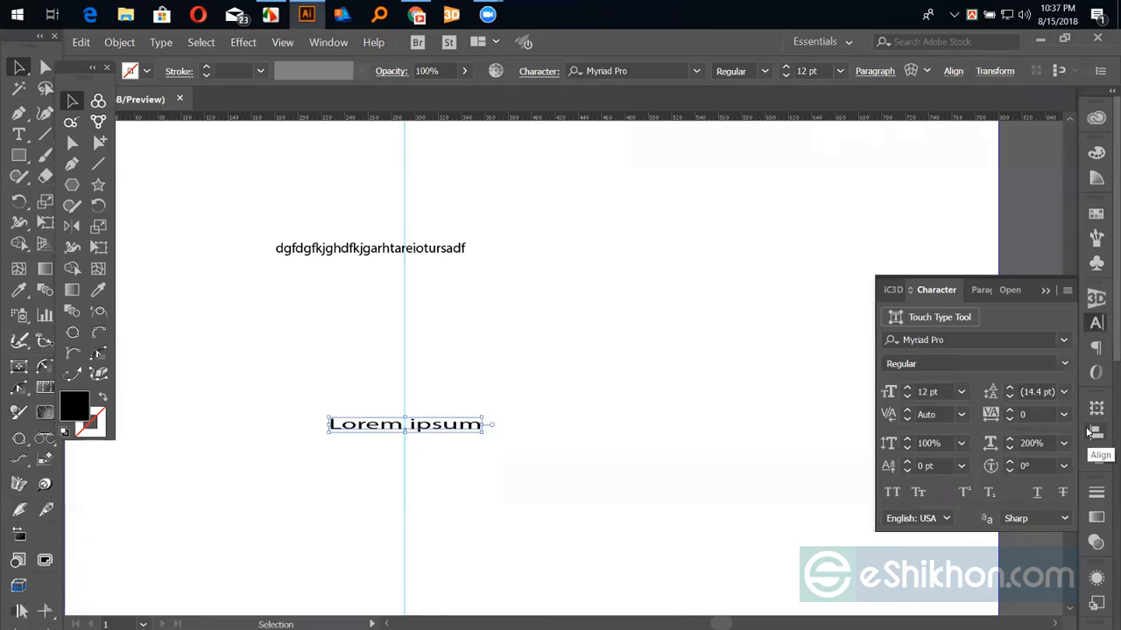
pyautogui.click(1064, 443)
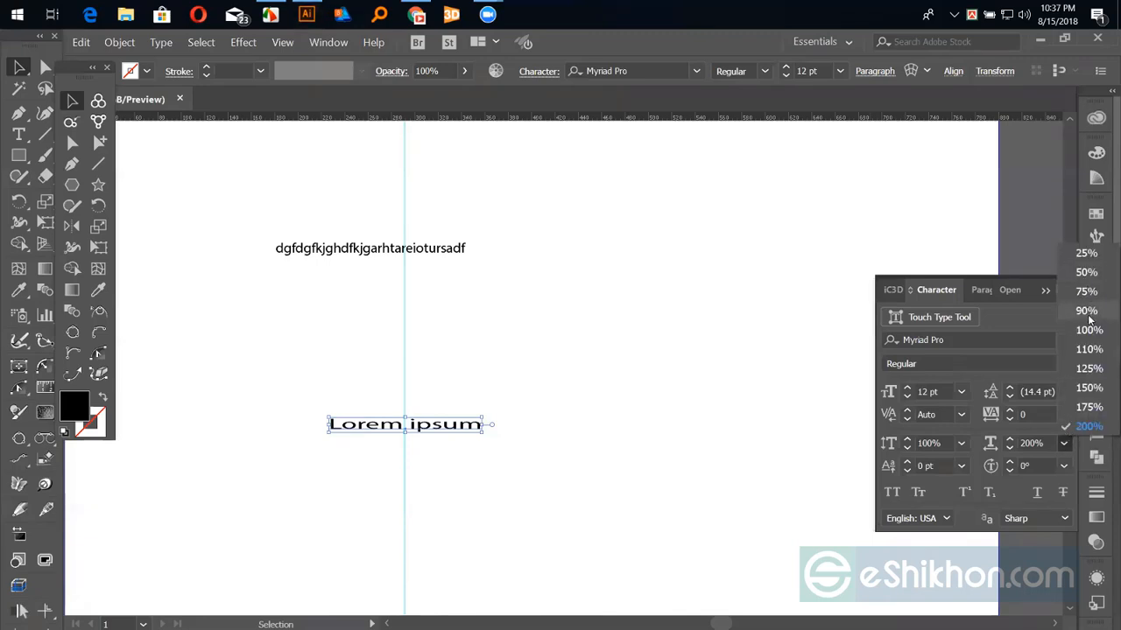
pyautogui.click(1088, 330)
pyautogui.click(978, 290)
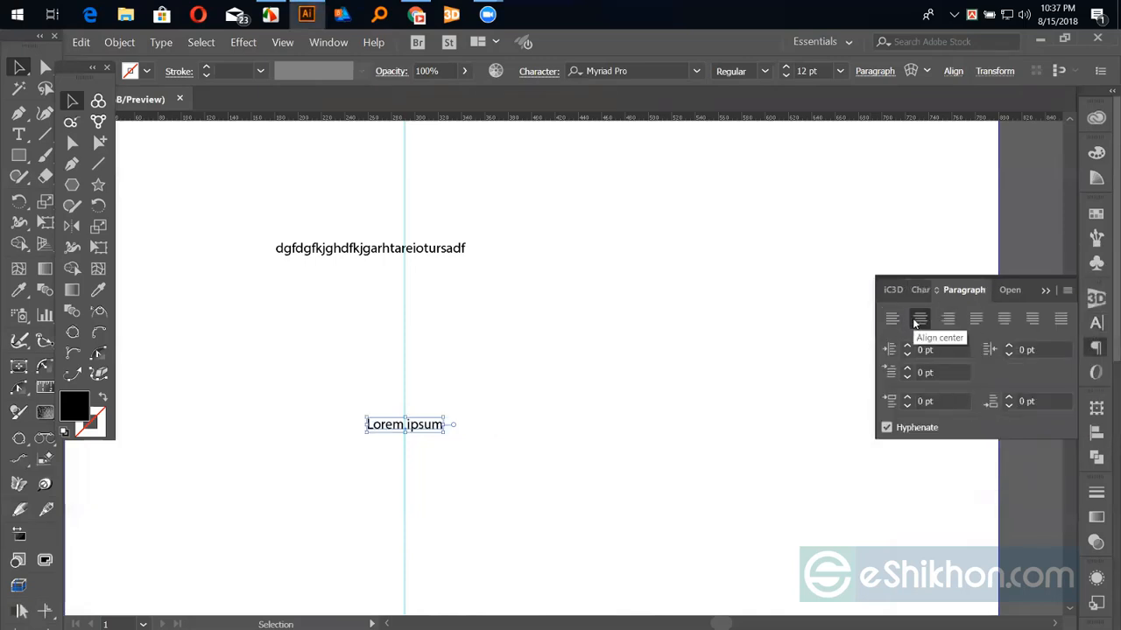
pyautogui.click(1046, 290)
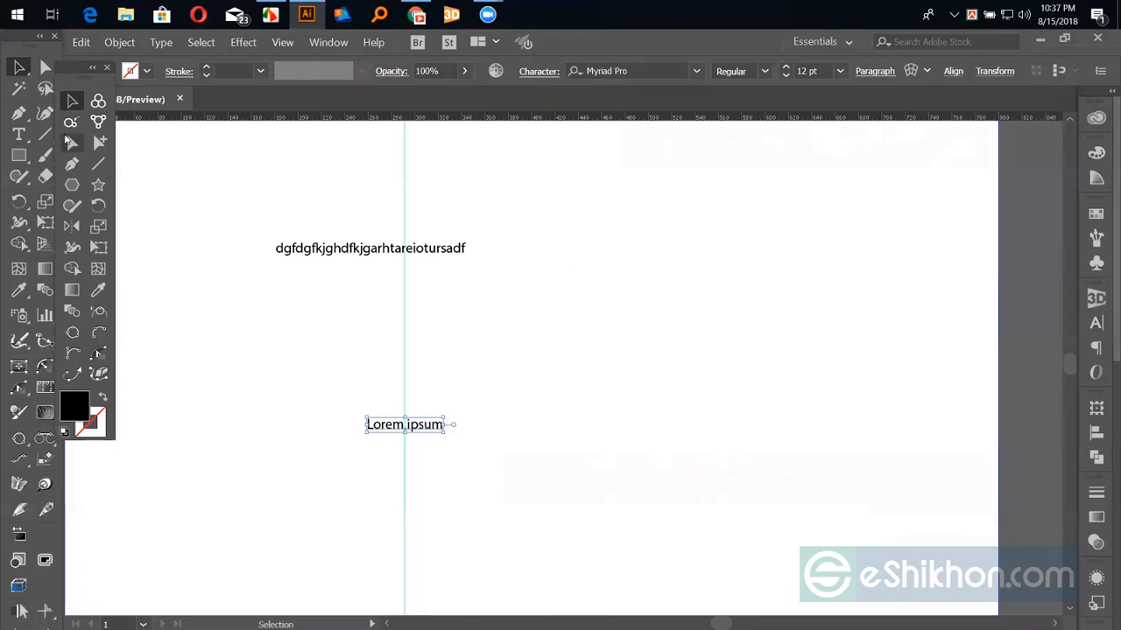
# Delete both practice text lines so that the artboard is empty.
pyautogui.click(335, 388)
pyautogui.moveTo(305, 357); pyautogui.dragTo(508, 480)
pyautogui.click(511, 474)
pyautogui.moveTo(271, 179); pyautogui.dragTo(453, 292)
pyautogui.press('Delete')
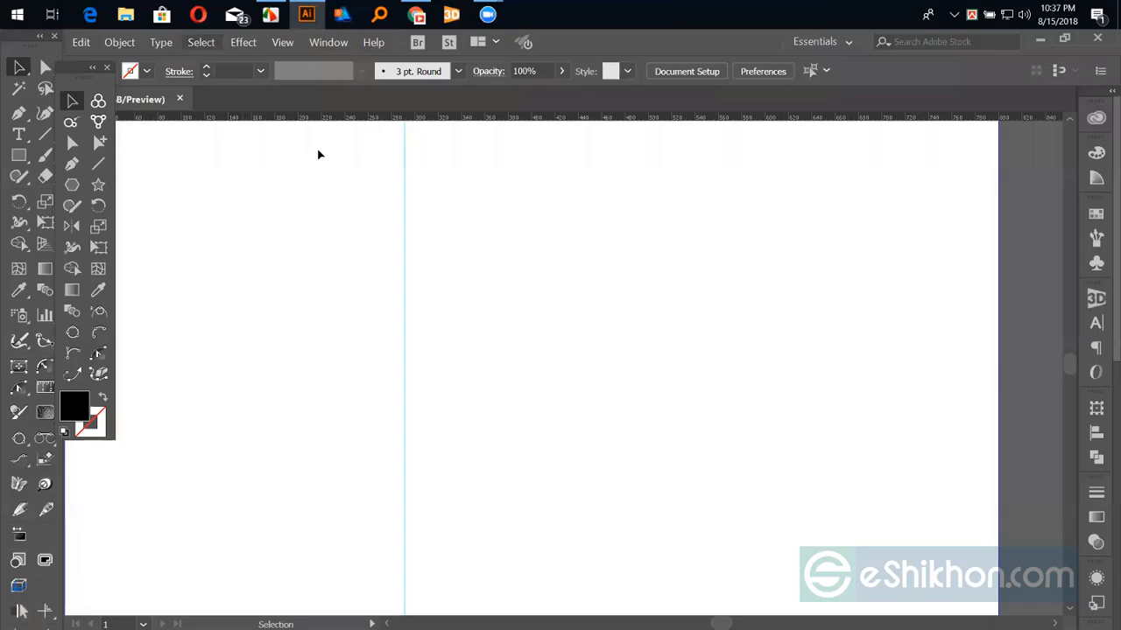
# Switch to Chrome, find the group post asking for help with the dark arrow logo, and open its image.
pyautogui.click(414, 15)
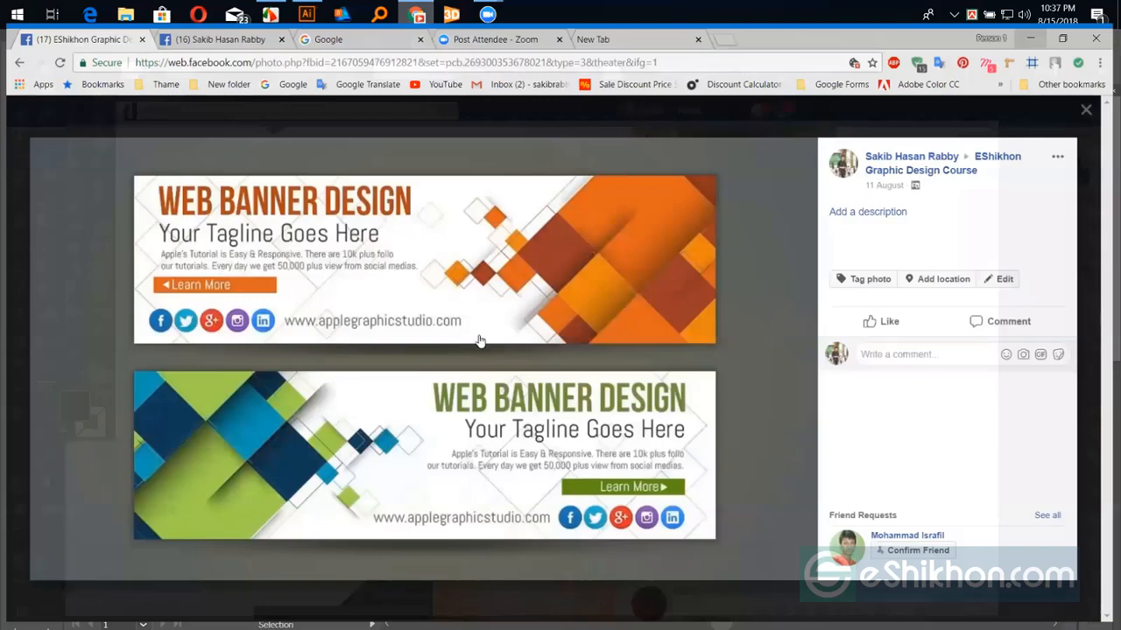
pyautogui.press('Escape')
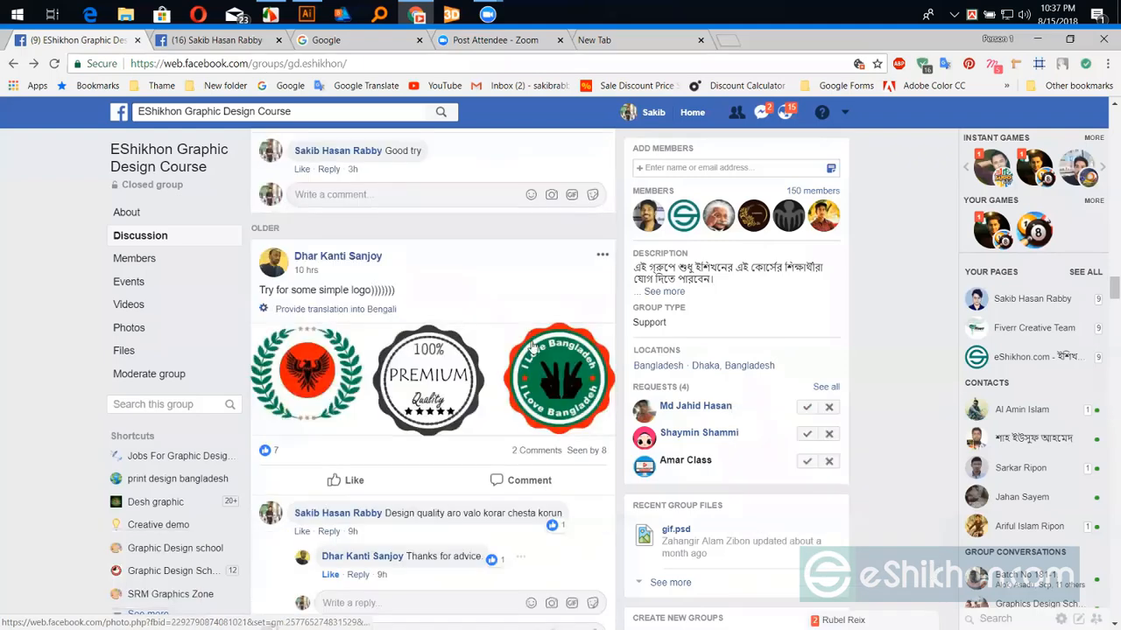
pyautogui.scroll(1, 442, 464)
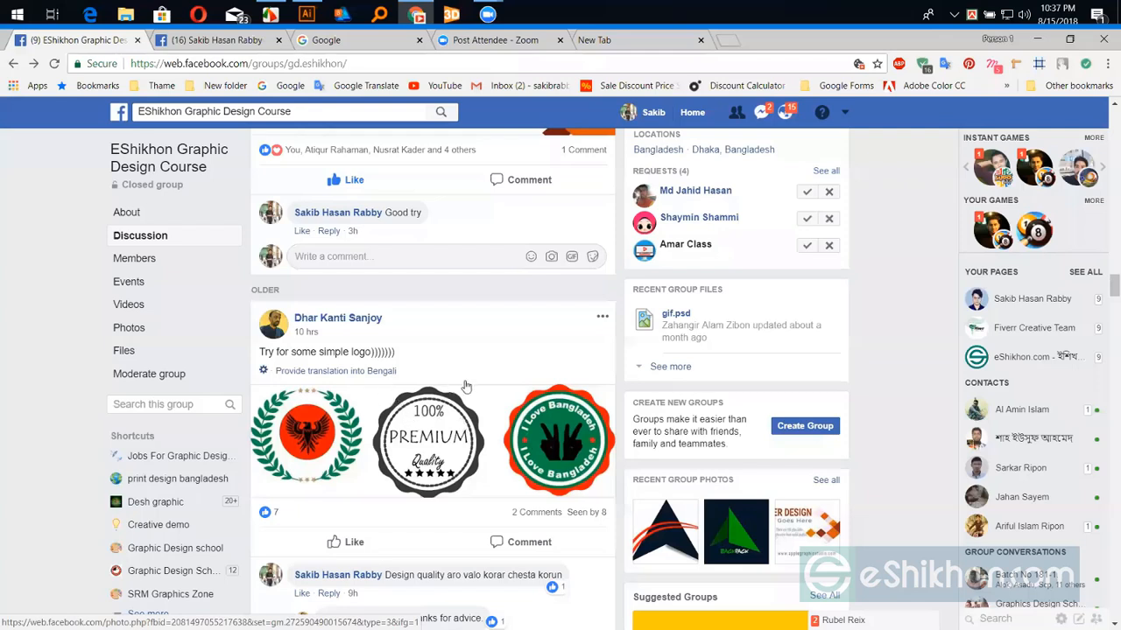
pyautogui.scroll(3, 428, 375)
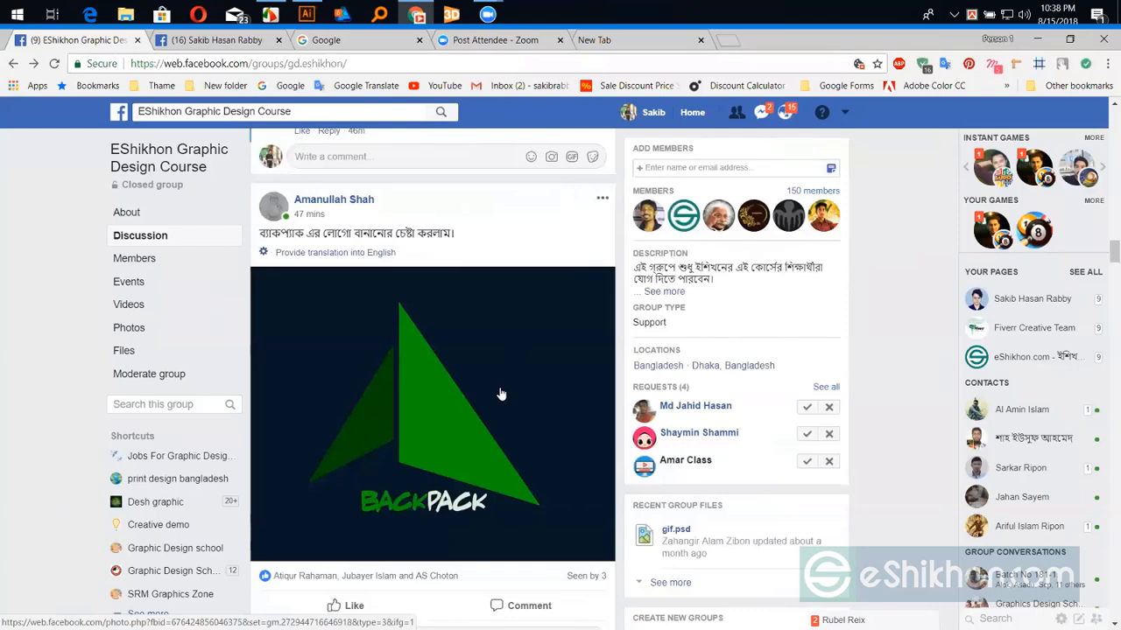
pyautogui.scroll(3, 499, 395)
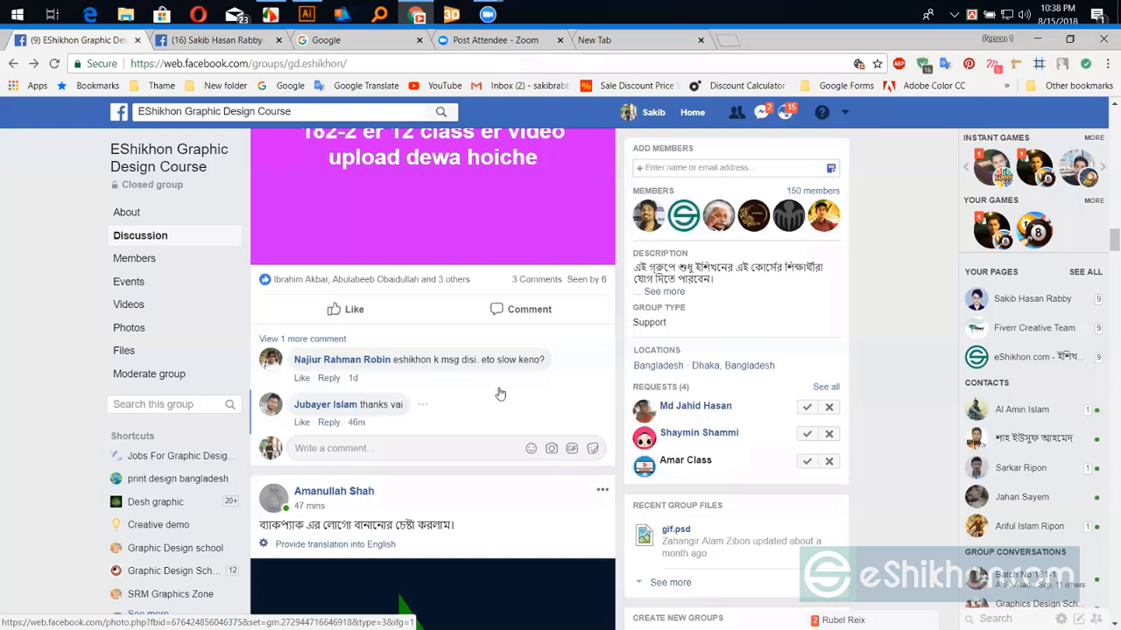
pyautogui.scroll(-5, 433, 370)
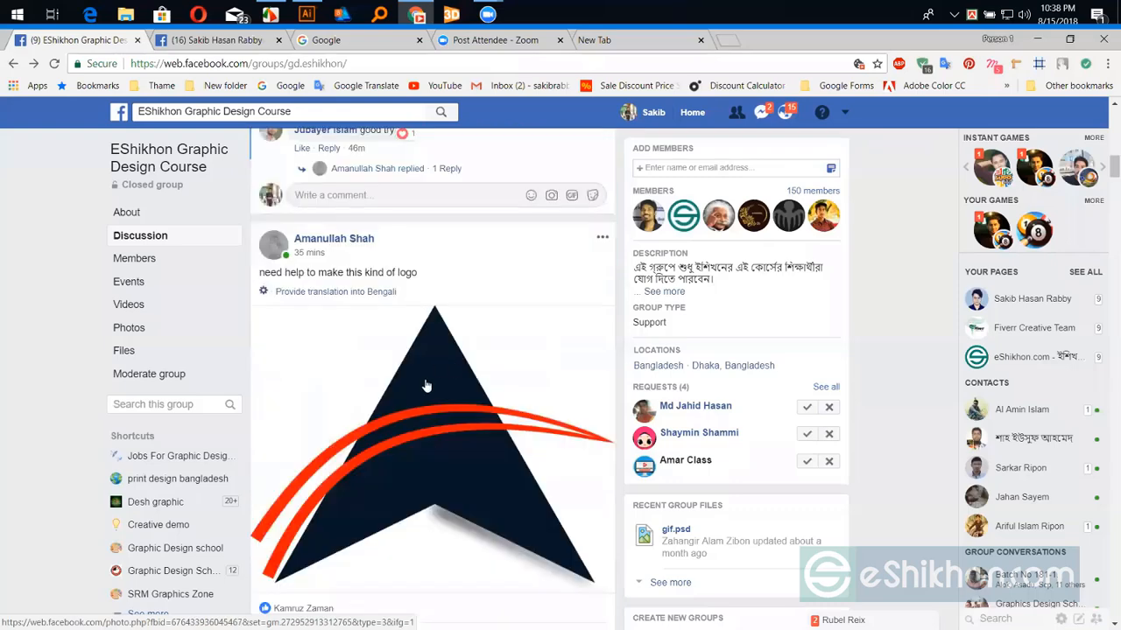
pyautogui.scroll(-1, 425, 388)
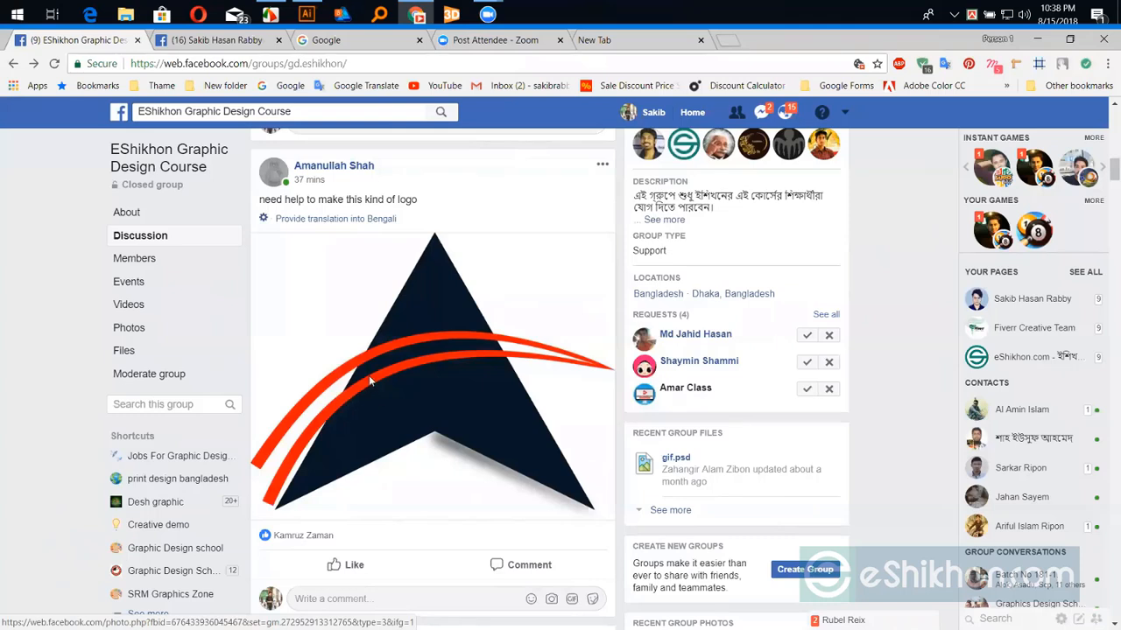
pyautogui.click(417, 431)
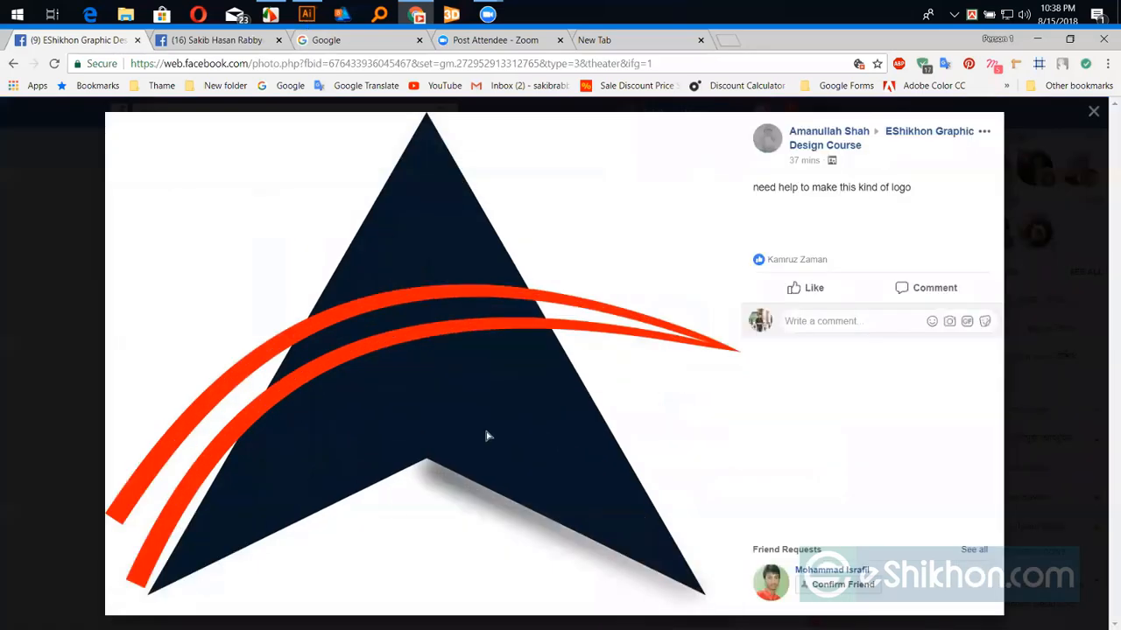
# Bring the copied logo image into Illustrator and convert it to expanded vector shapes with the 3 Colors trace preset.
pyautogui.hotkey('alt', 'Tab')
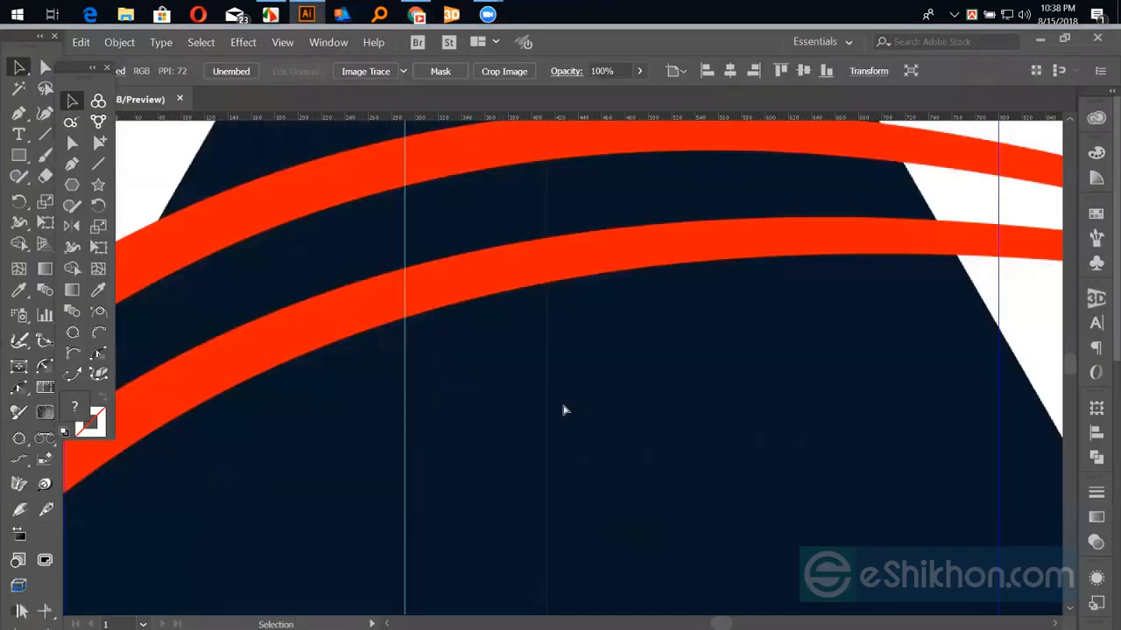
pyautogui.hotkey('ctrl', '0')
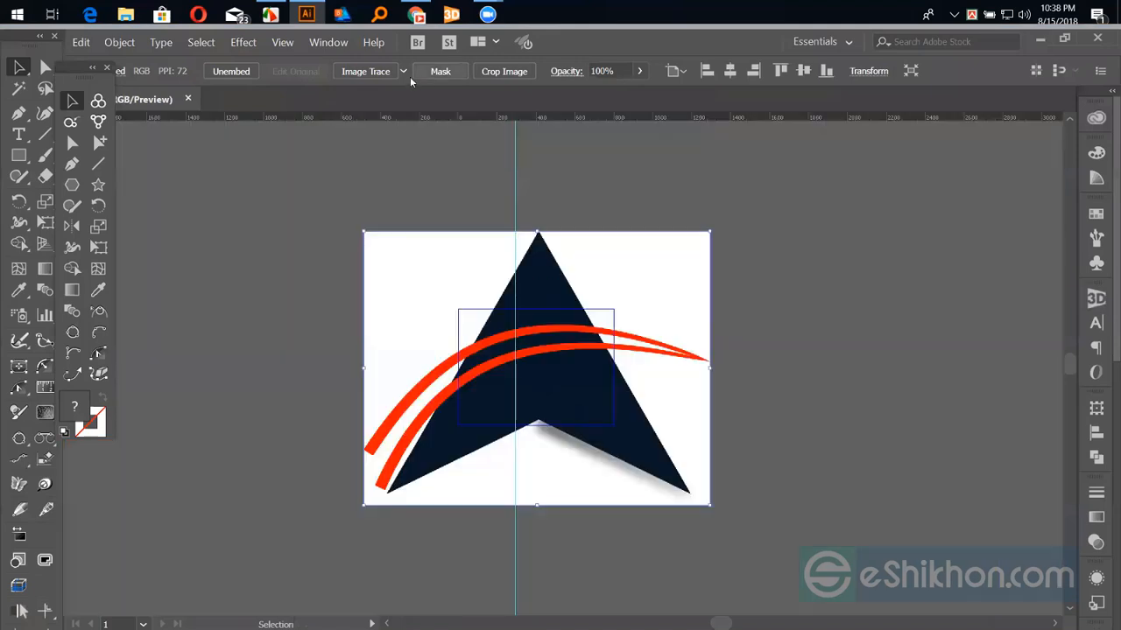
pyautogui.click(404, 75)
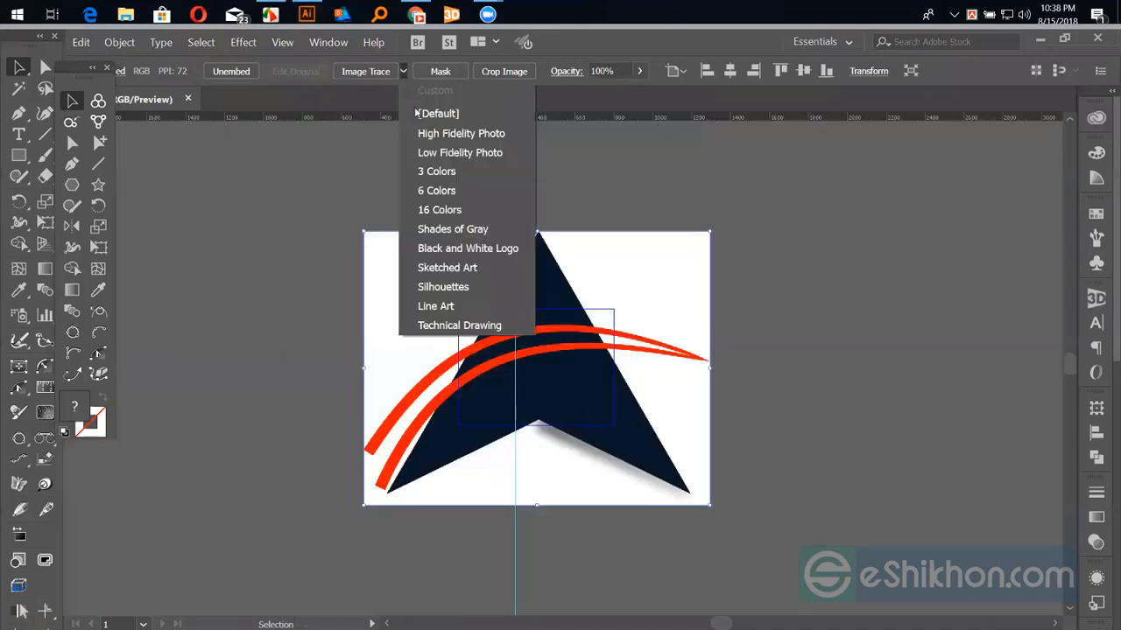
pyautogui.click(440, 179)
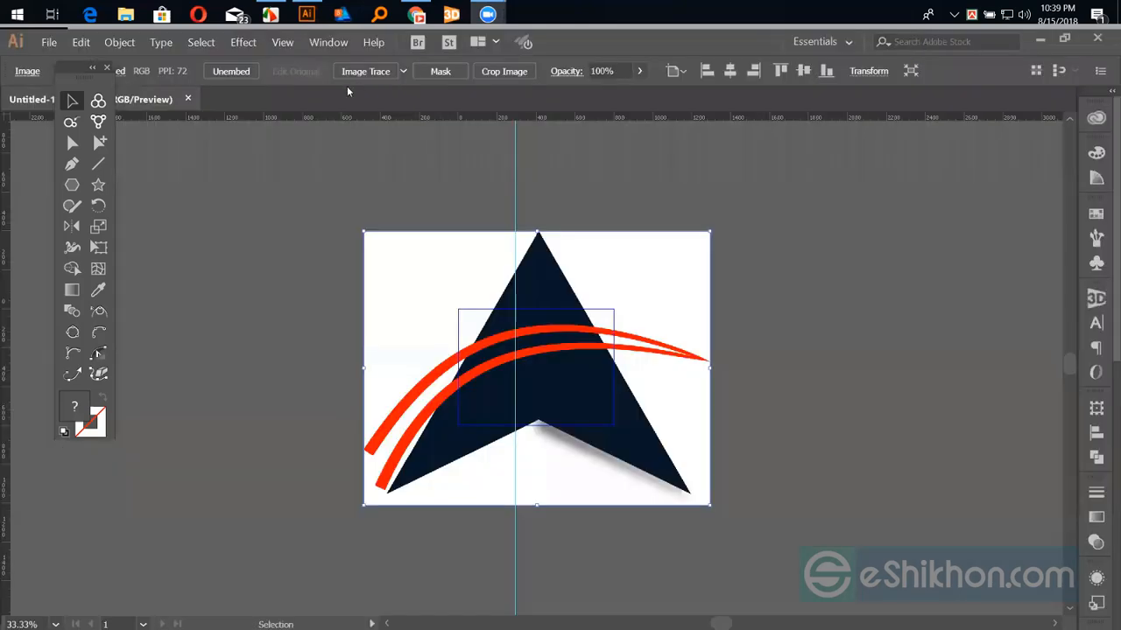
pyautogui.click(418, 71)
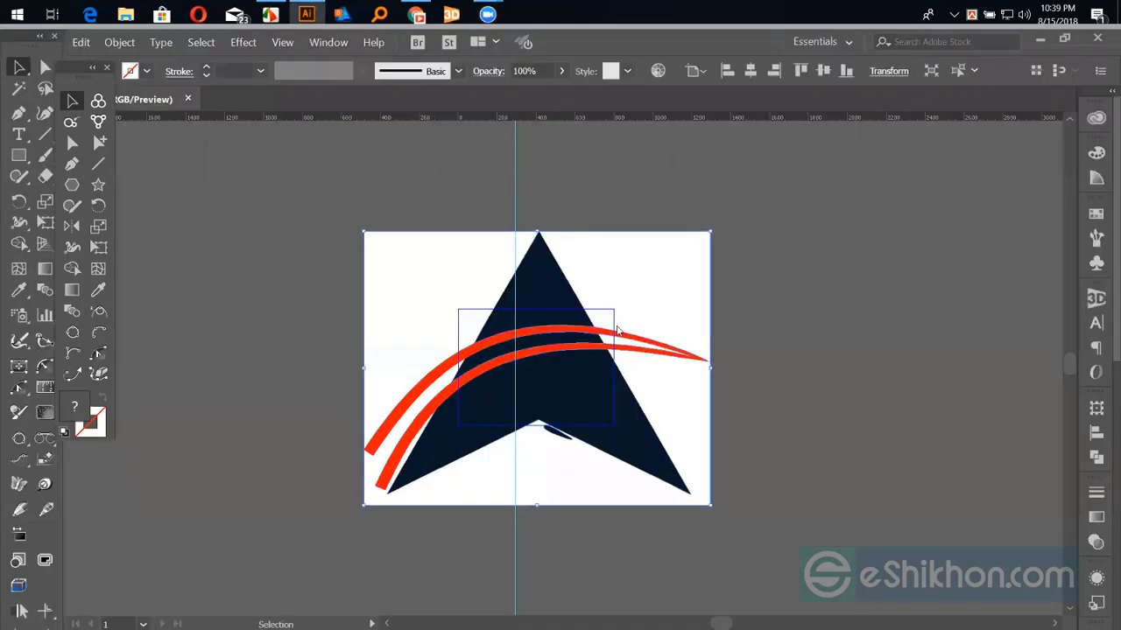
# Ungroup the traced logo and delete its large white background shape.
pyautogui.rightClick(579, 252)
pyautogui.click(681, 359)
pyautogui.click(727, 347)
pyautogui.click(679, 298)
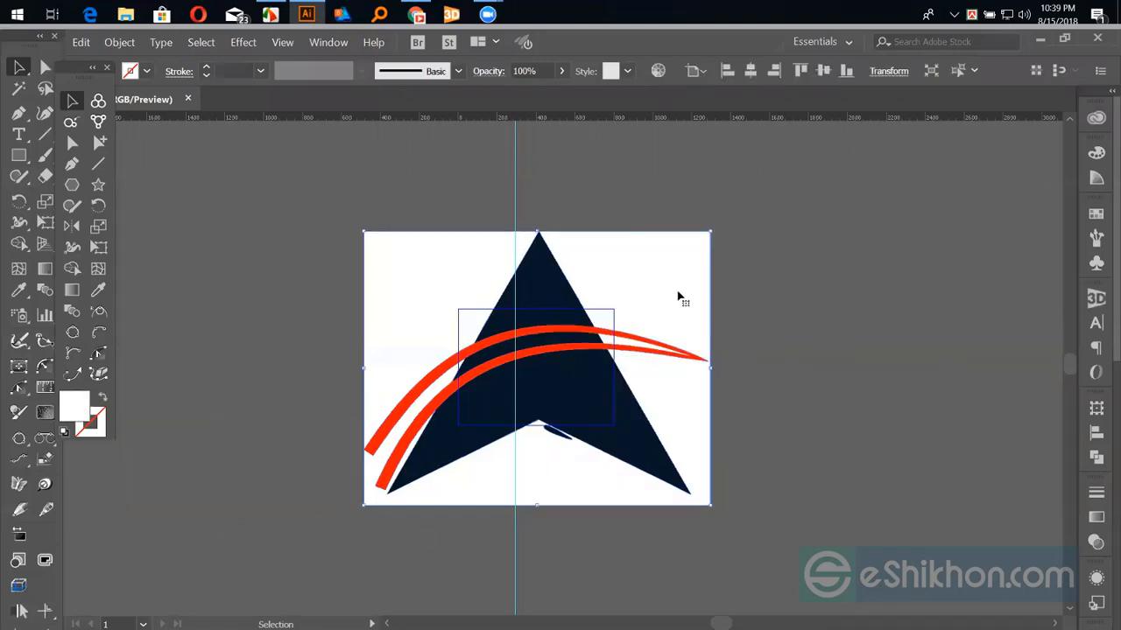
pyautogui.press('Delete')
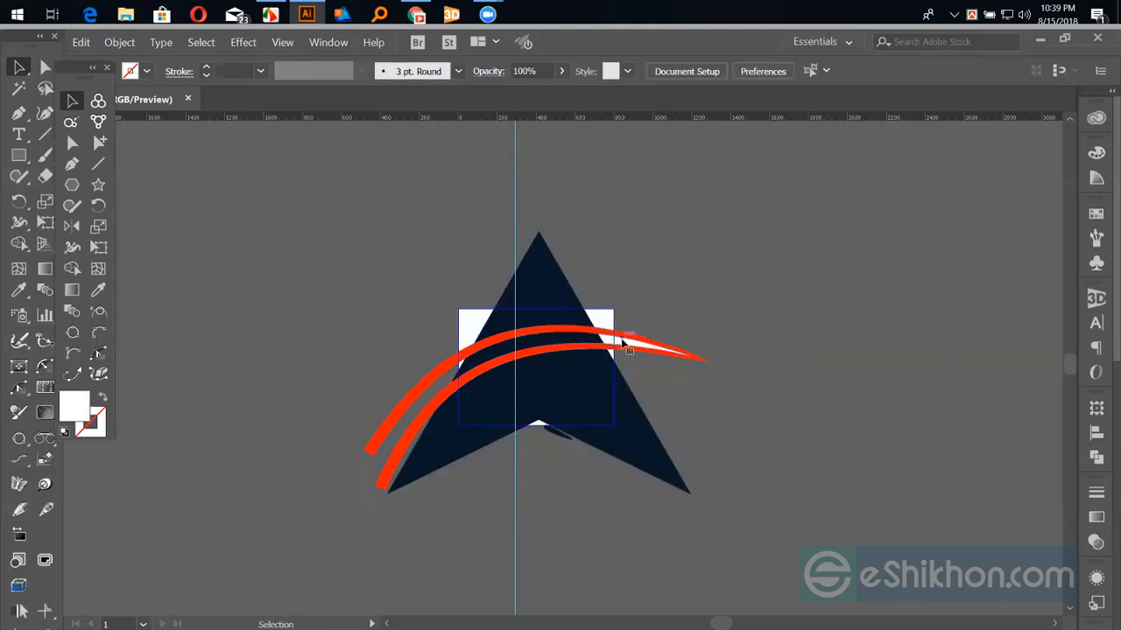
# Select the white sliver between the red stripes plus all shapes with the same fill and stroke, and delete them.
pyautogui.click(625, 346)
pyautogui.click(201, 42)
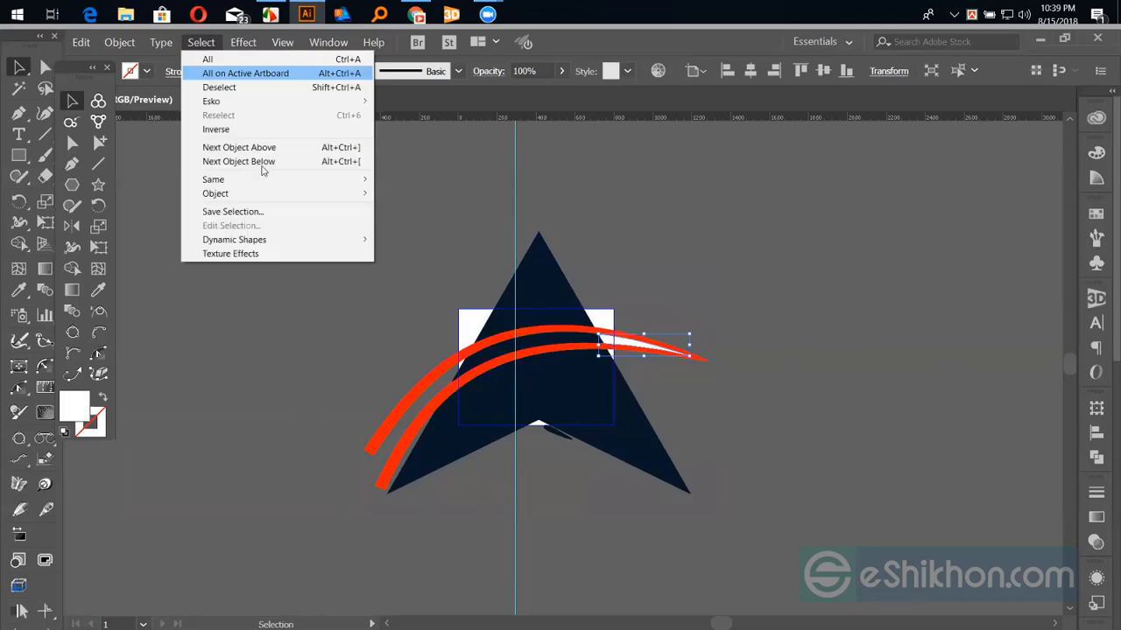
pyautogui.moveTo(323, 181)
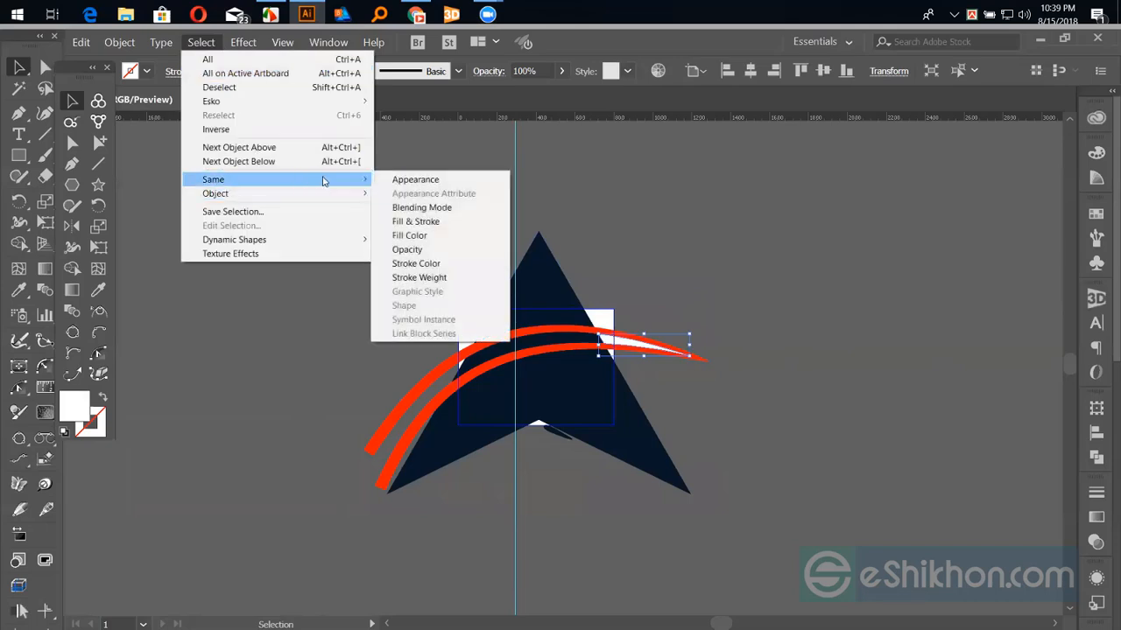
pyautogui.click(420, 221)
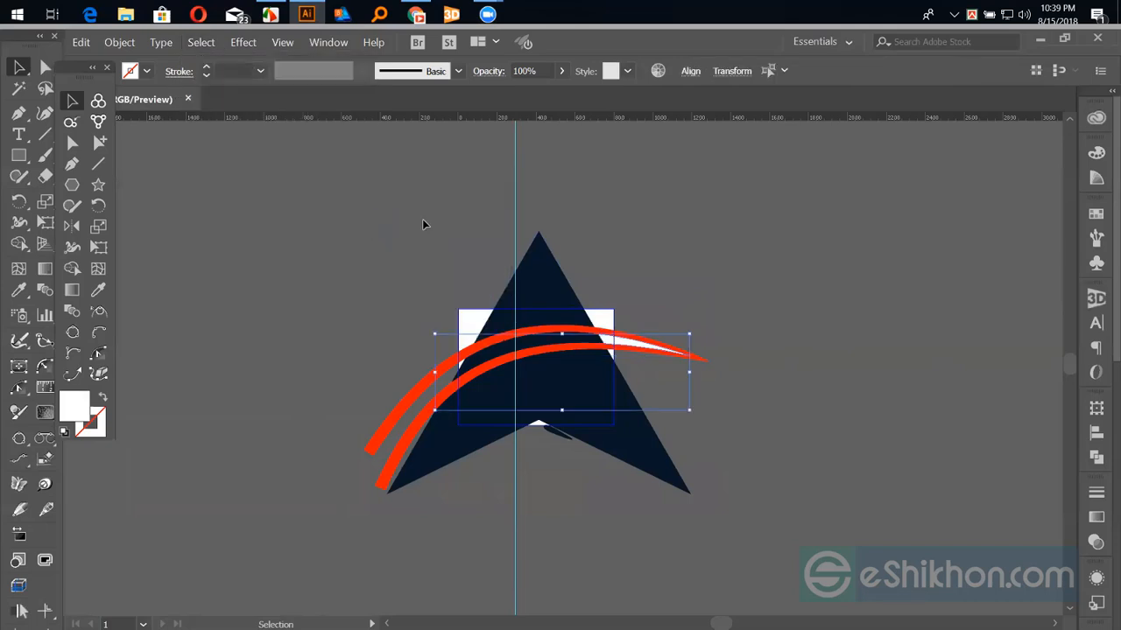
pyautogui.press('Delete')
# Try moving the dark piece between the red stripes out of the logo, and undo the move.
pyautogui.moveTo(592, 336); pyautogui.dragTo(845, 254)
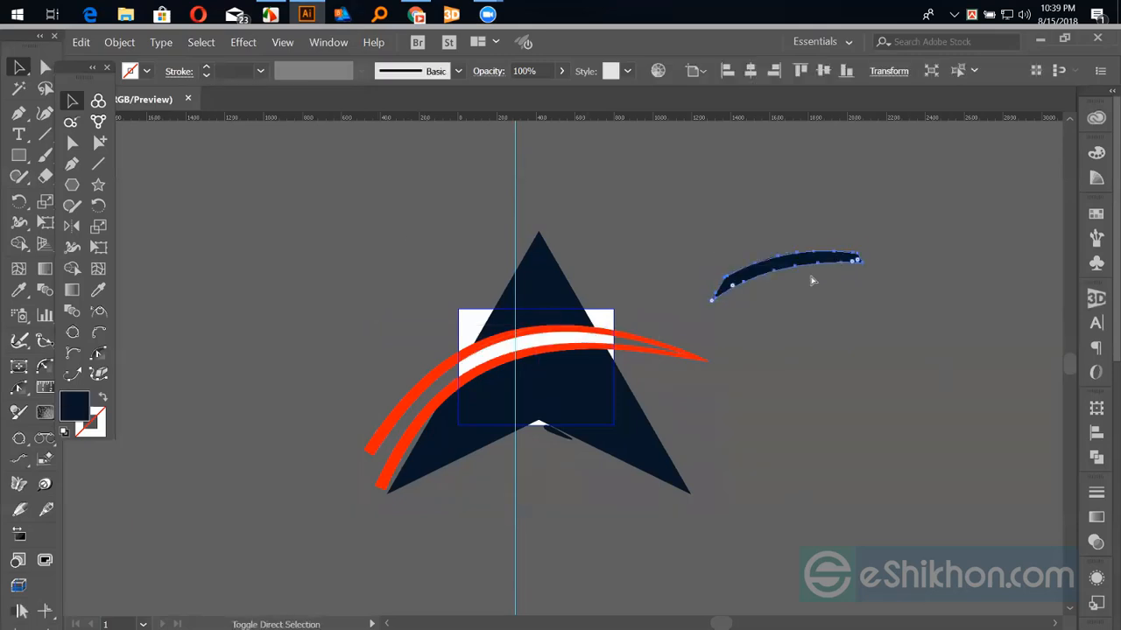
pyautogui.hotkey('ctrl', 'z')
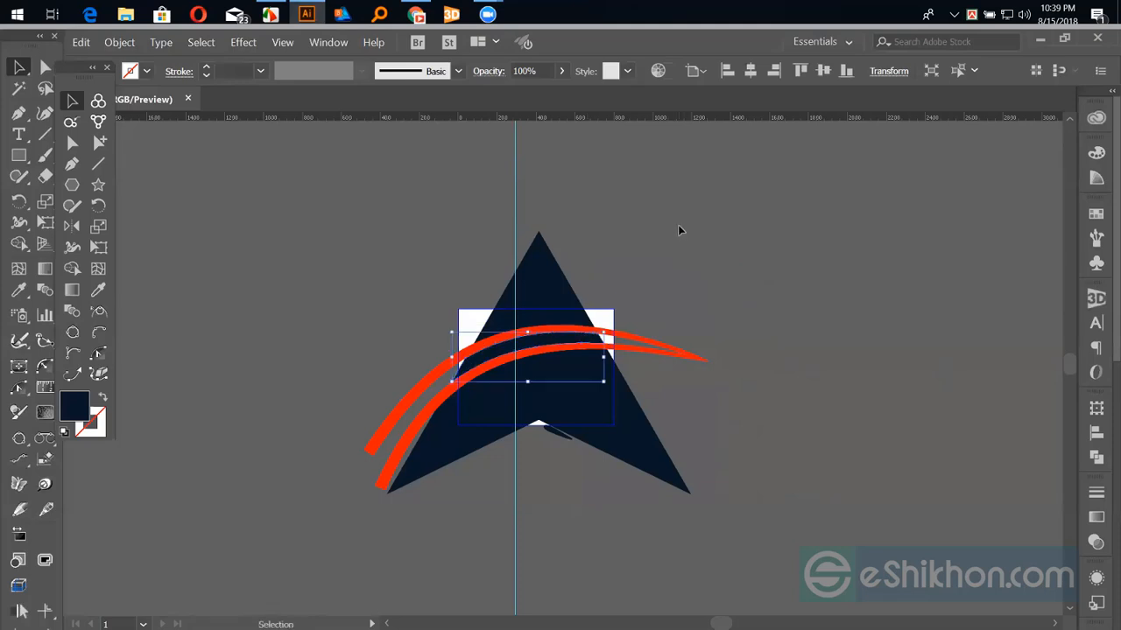
pyautogui.click(678, 225)
# Select the red stripes shape and examine its traced edges and anchor points up close.
pyautogui.hotkey('ctrl', '=')
pyautogui.hotkey('ctrl', '=')
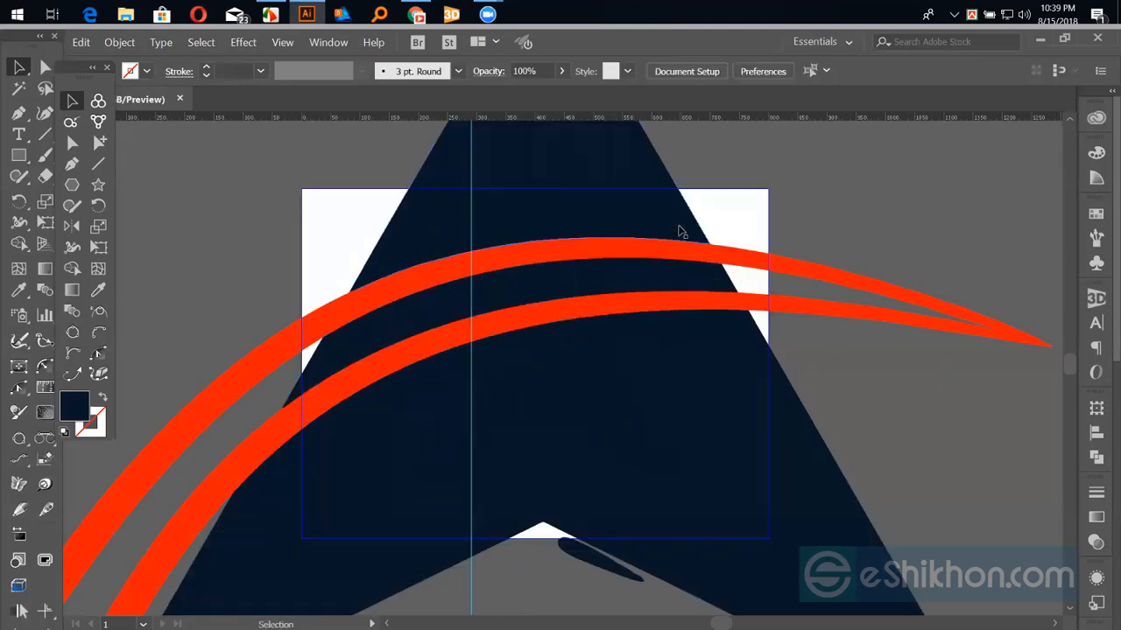
pyautogui.click(765, 264)
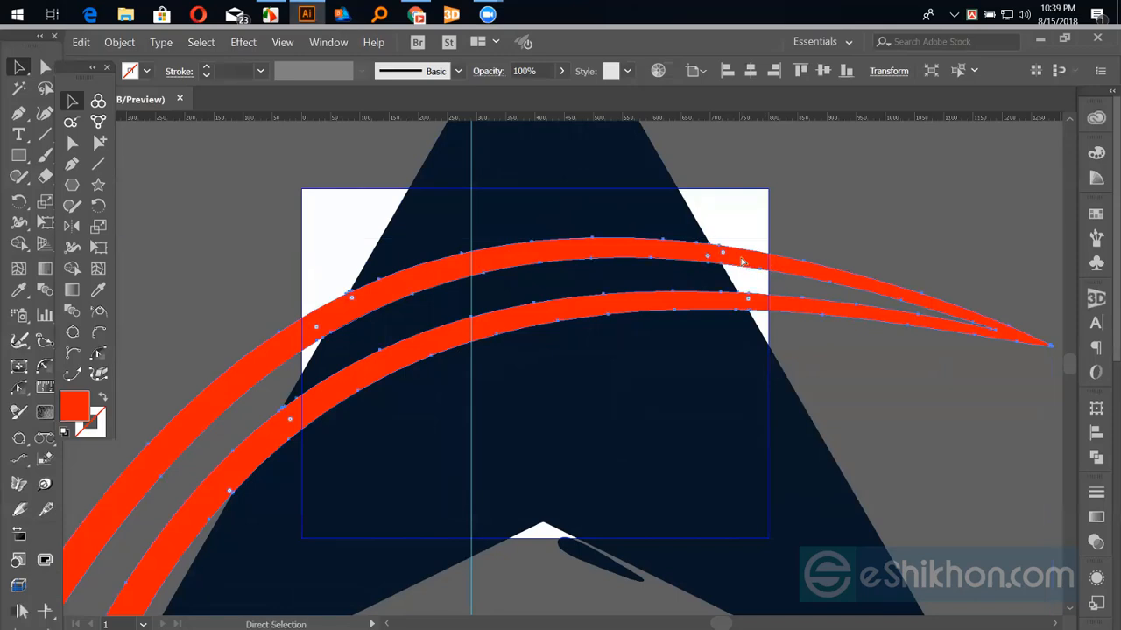
pyautogui.hotkey('ctrl', '-')
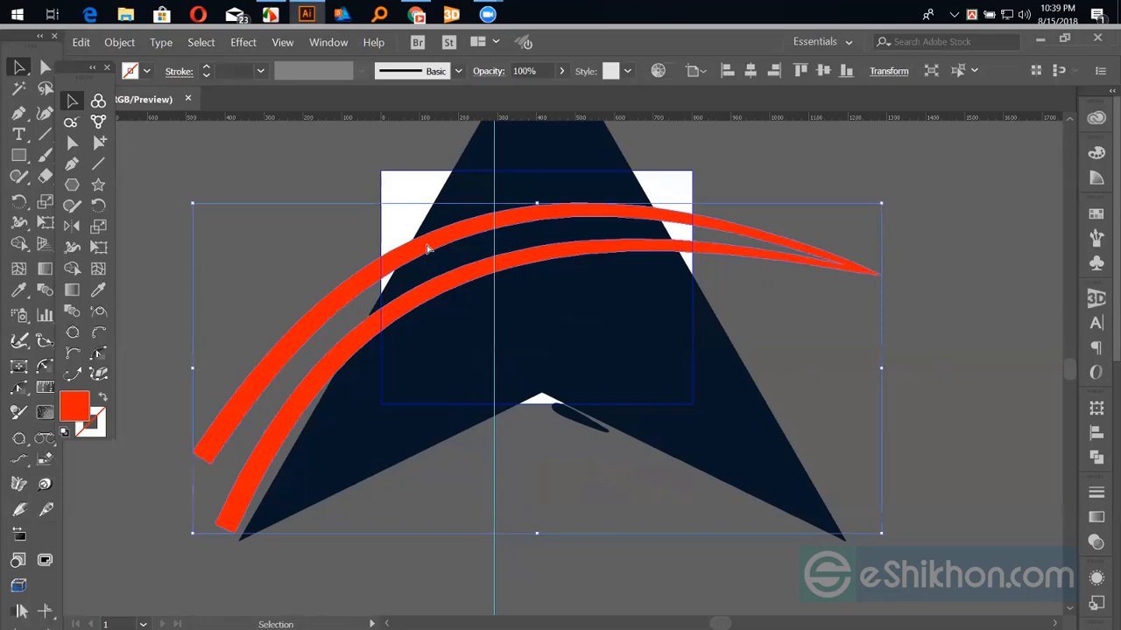
pyautogui.hotkey('ctrl', '-')
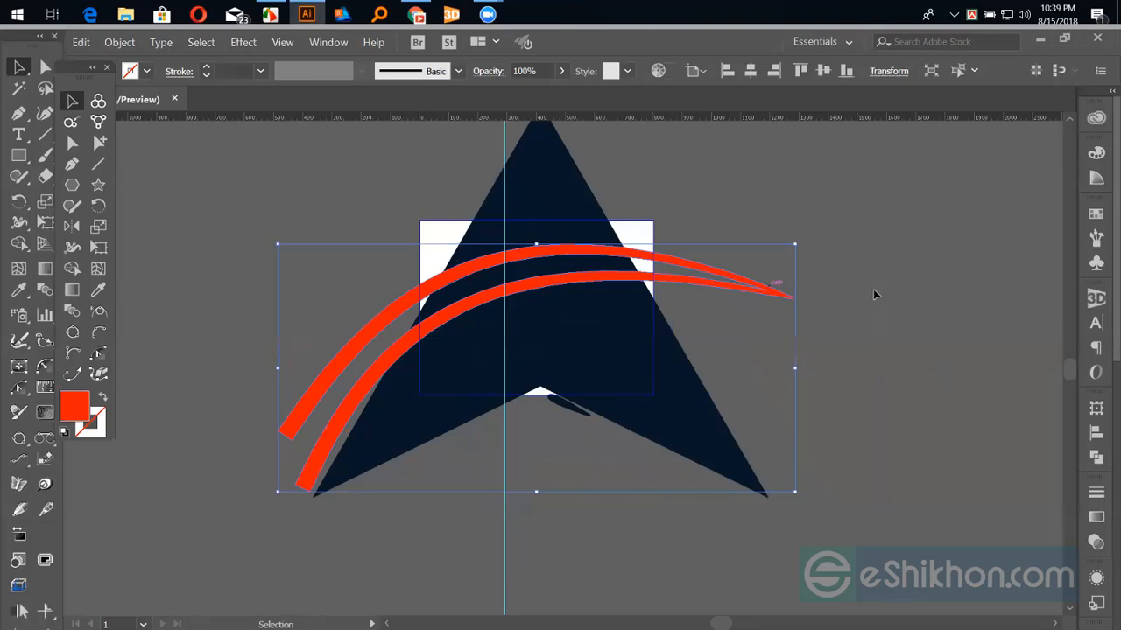
# Move the traced logo off the artboard to its right and delete the leftover dark shadow fragment.
pyautogui.moveTo(875, 293); pyautogui.dragTo(815, 303)
pyautogui.moveTo(347, 163); pyautogui.dragTo(607, 401)
pyautogui.moveTo(431, 367); pyautogui.dragTo(770, 364)
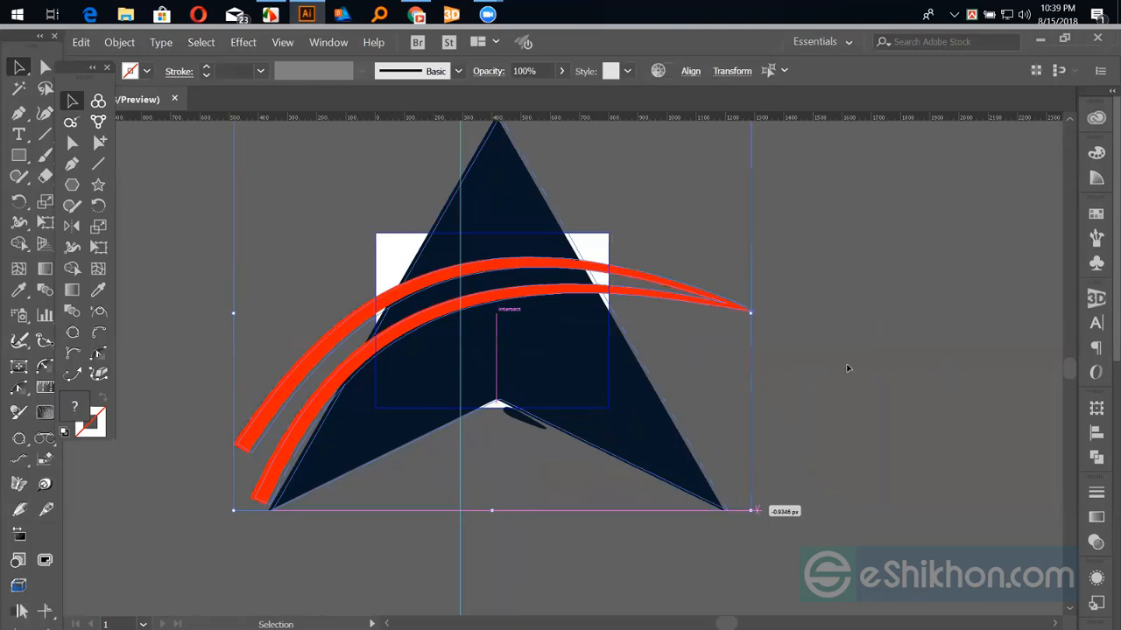
pyautogui.moveTo(847, 368); pyautogui.dragTo(846, 368)
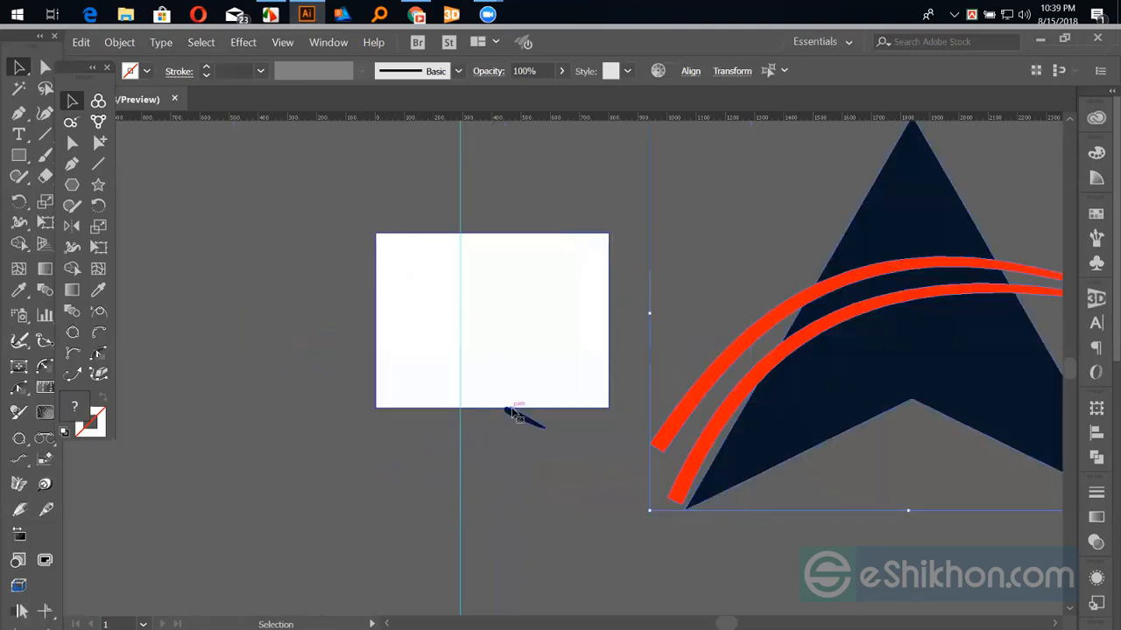
pyautogui.click(516, 415)
pyautogui.press('Delete')
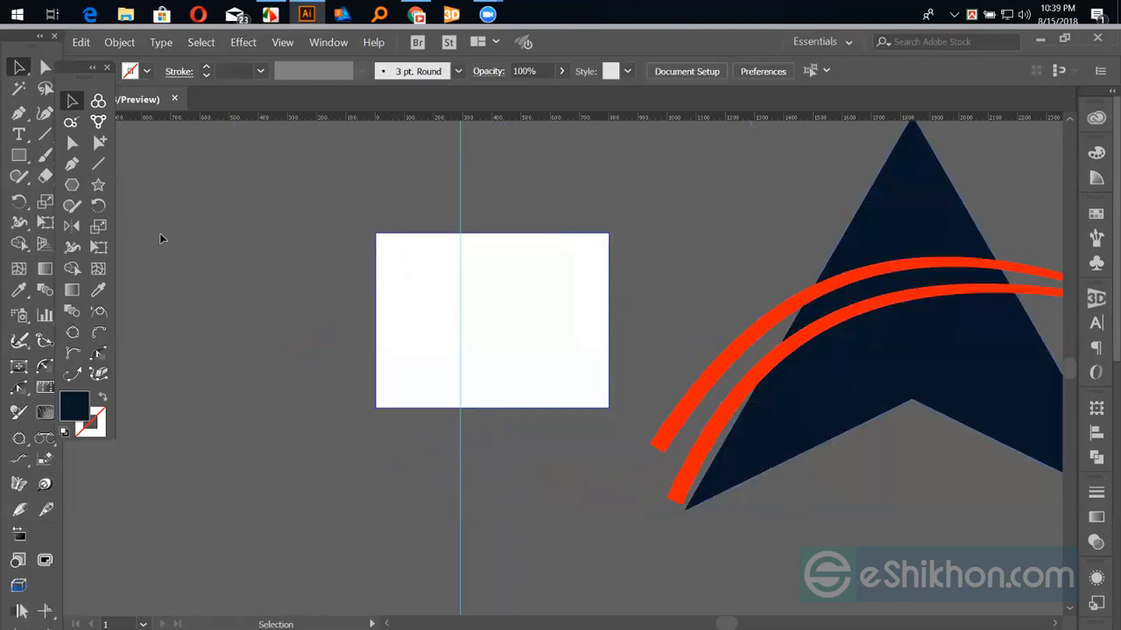
# Draw an upright dark navy triangle on the artboard with the Polygon tool.
pyautogui.press('p')
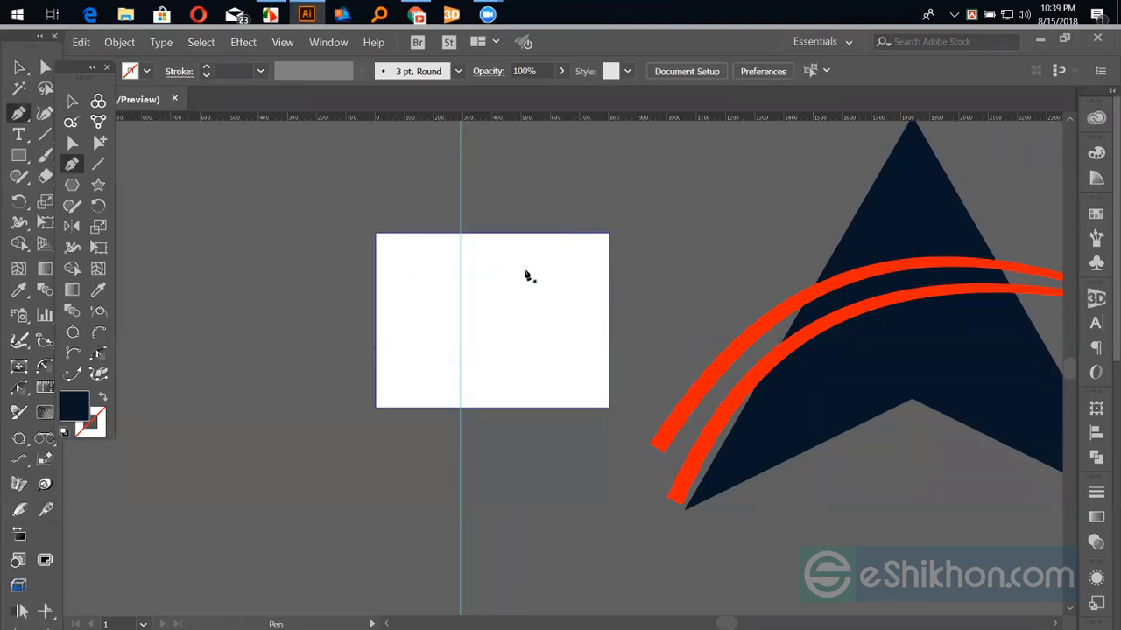
pyautogui.moveTo(516, 288); pyautogui.dragTo(456, 298)
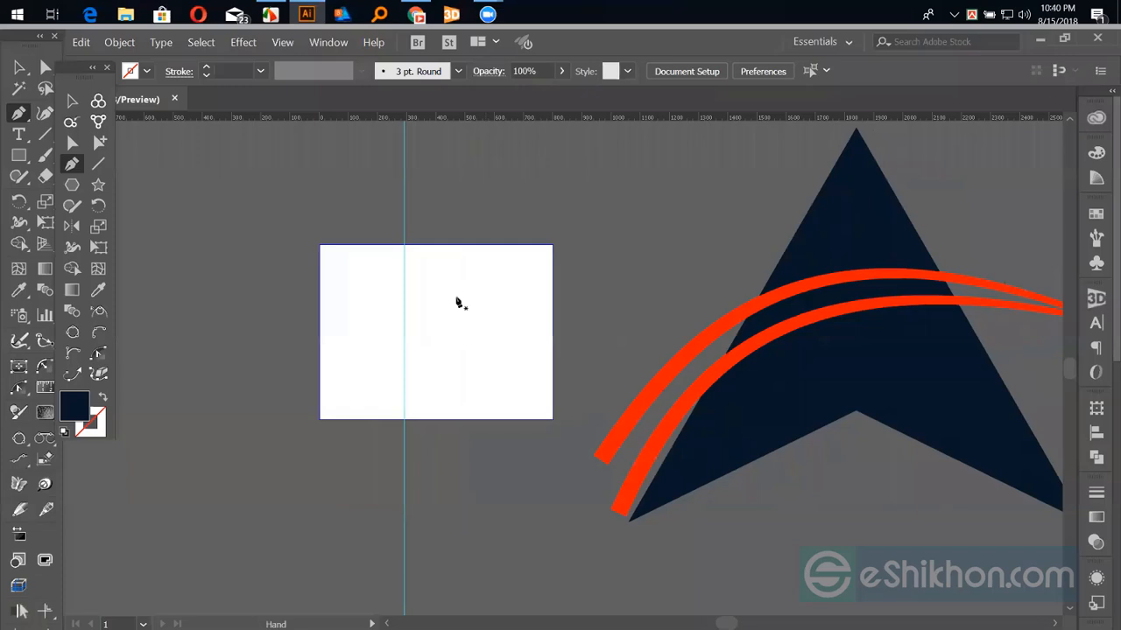
pyautogui.click(74, 185)
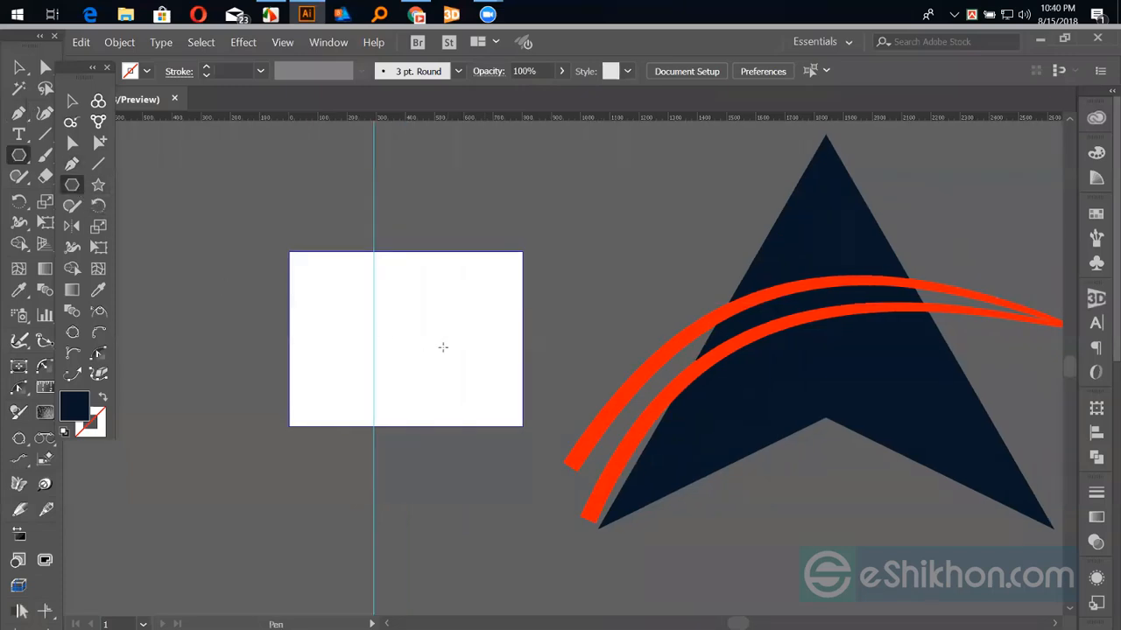
pyautogui.click(572, 348)
pyautogui.press('Escape')
pyautogui.click(73, 102)
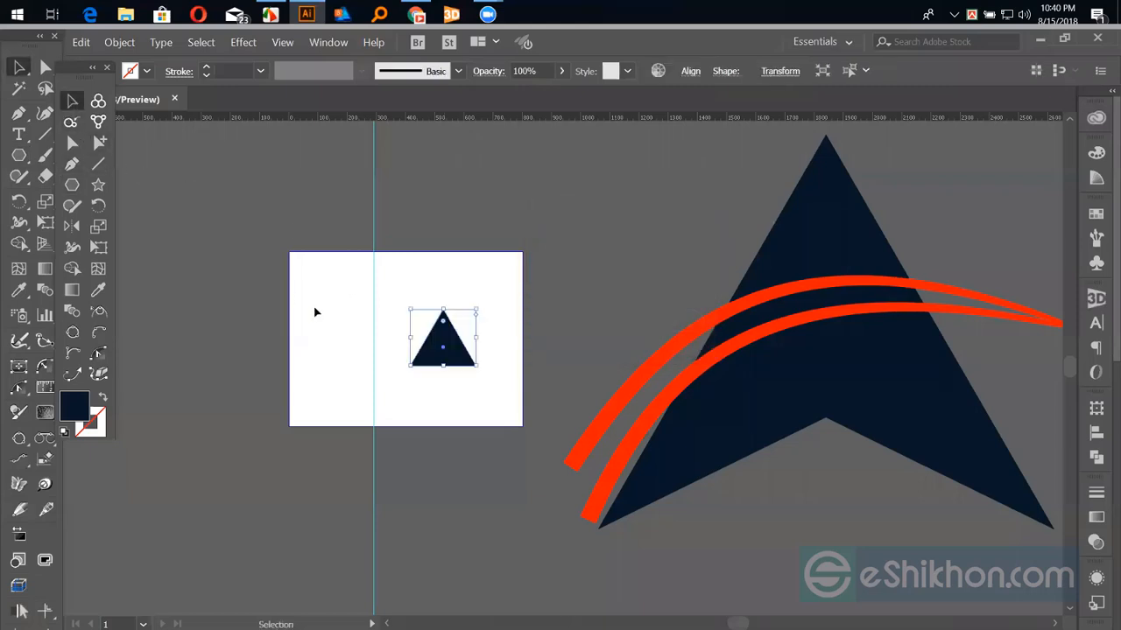
# Add an anchor point at the middle of the triangle's base and nudge it upward to form an arrow notch.
pyautogui.press('p')
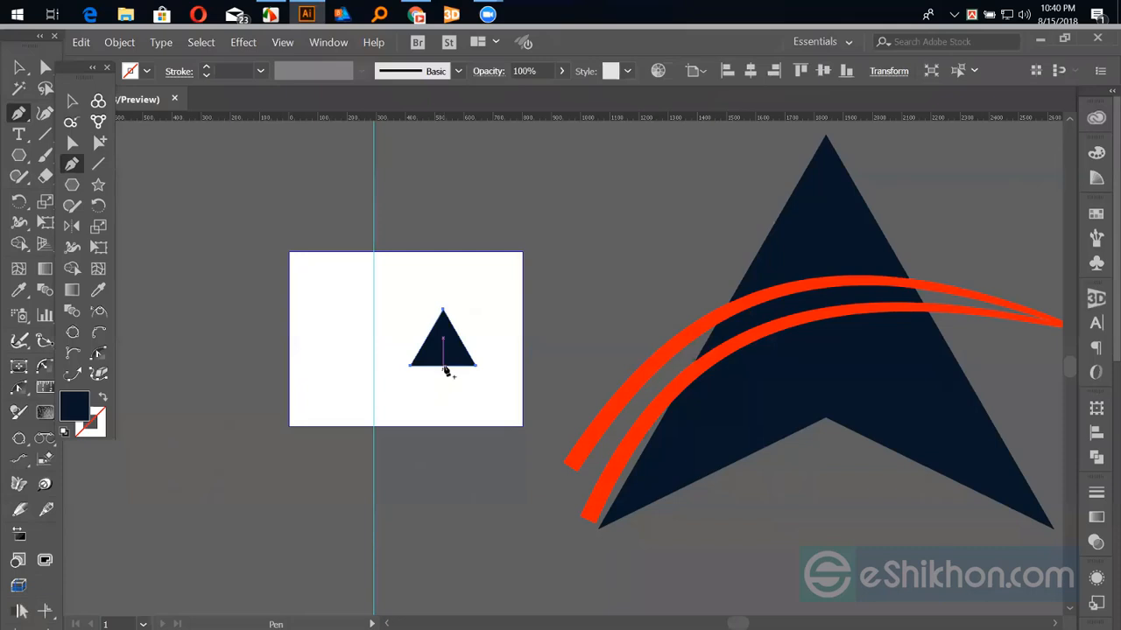
pyautogui.click(443, 366)
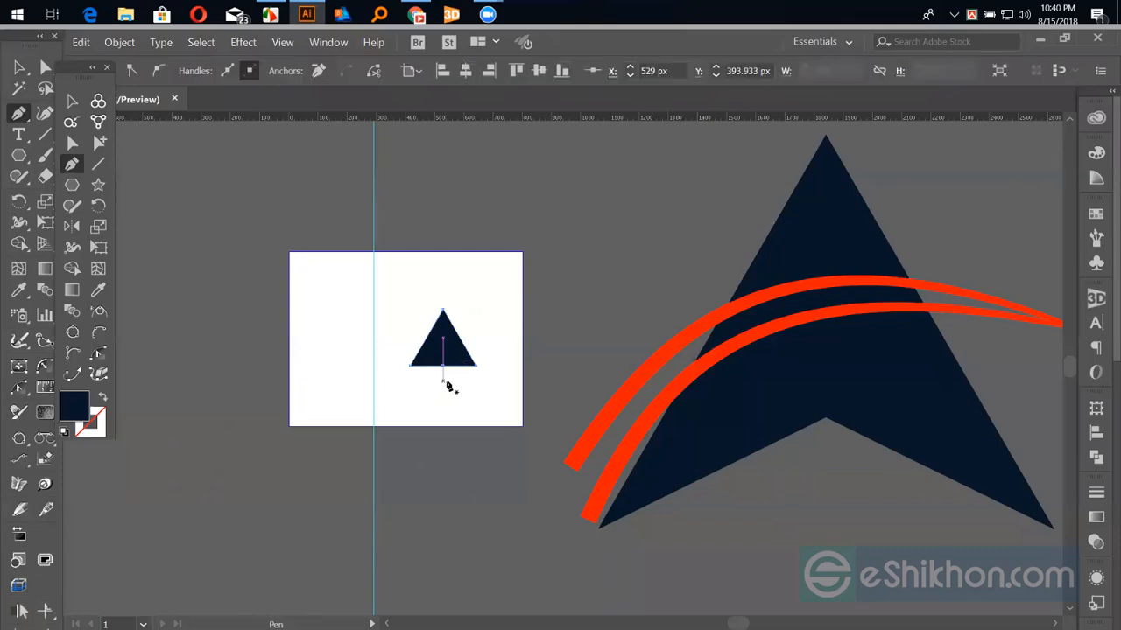
pyautogui.hotkey('shift', 'Up')
pyautogui.hotkey('shift', 'Up')
pyautogui.hotkey('shift', 'Up')
pyautogui.hotkey('shift', 'Up')
pyautogui.hotkey('shift', 'Up')
pyautogui.hotkey('shift', 'Up')
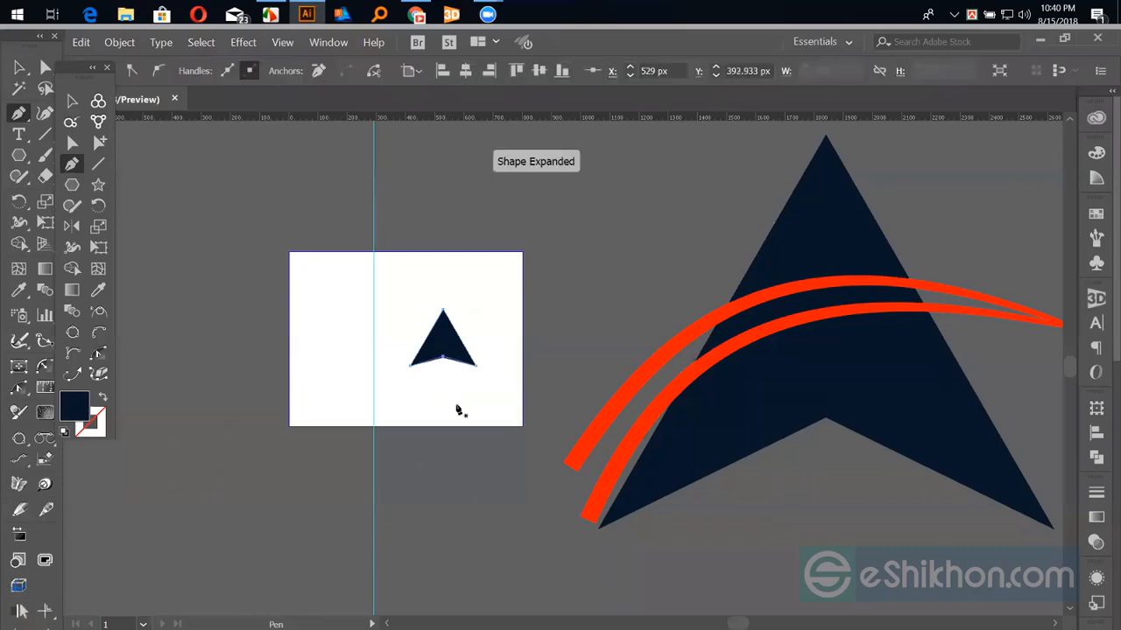
pyautogui.press('Up')
pyautogui.press('Up')
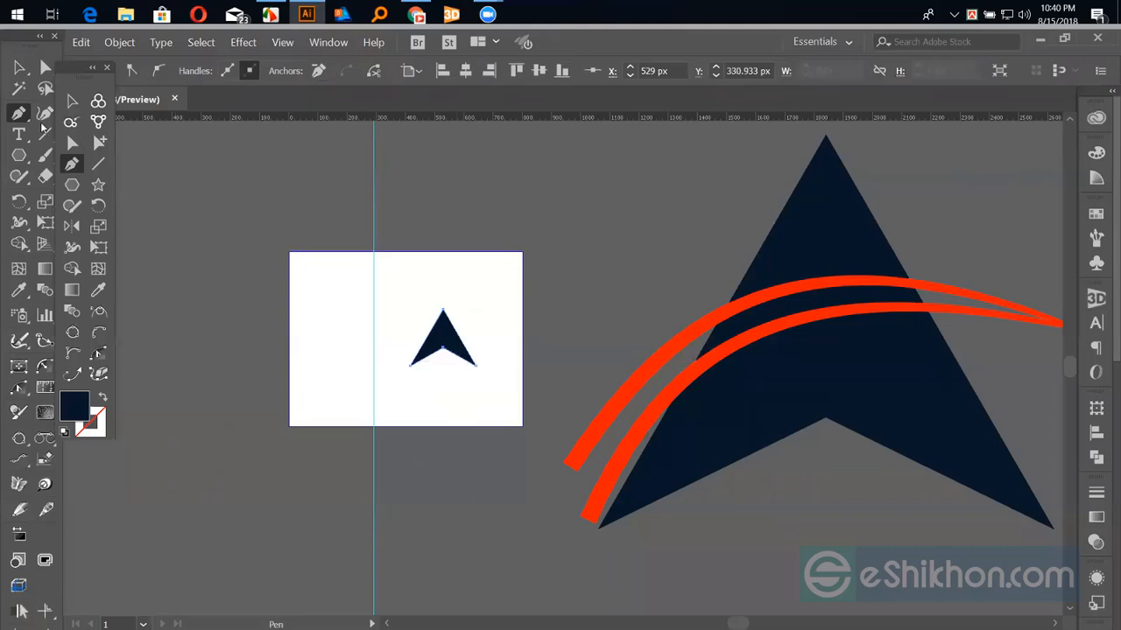
pyautogui.press('Down')
pyautogui.press('Down')
pyautogui.press('Down')
pyautogui.press('Down')
pyautogui.press('Down')
pyautogui.press('Down')
pyautogui.press('Down')
pyautogui.press('Down')
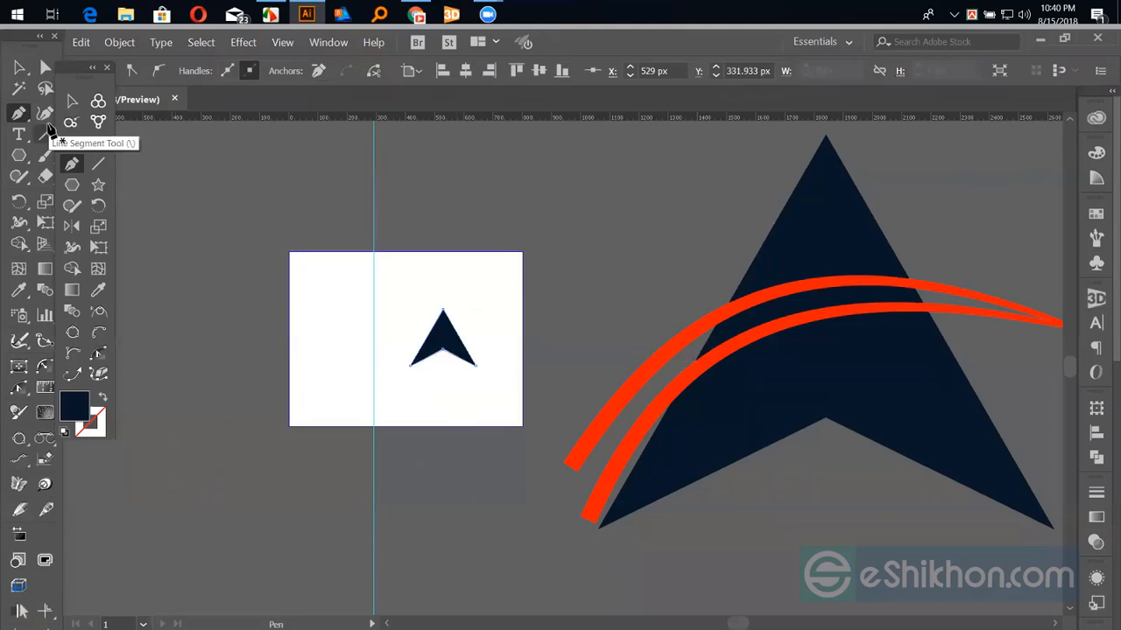
pyautogui.click(64, 103)
pyautogui.click(293, 279)
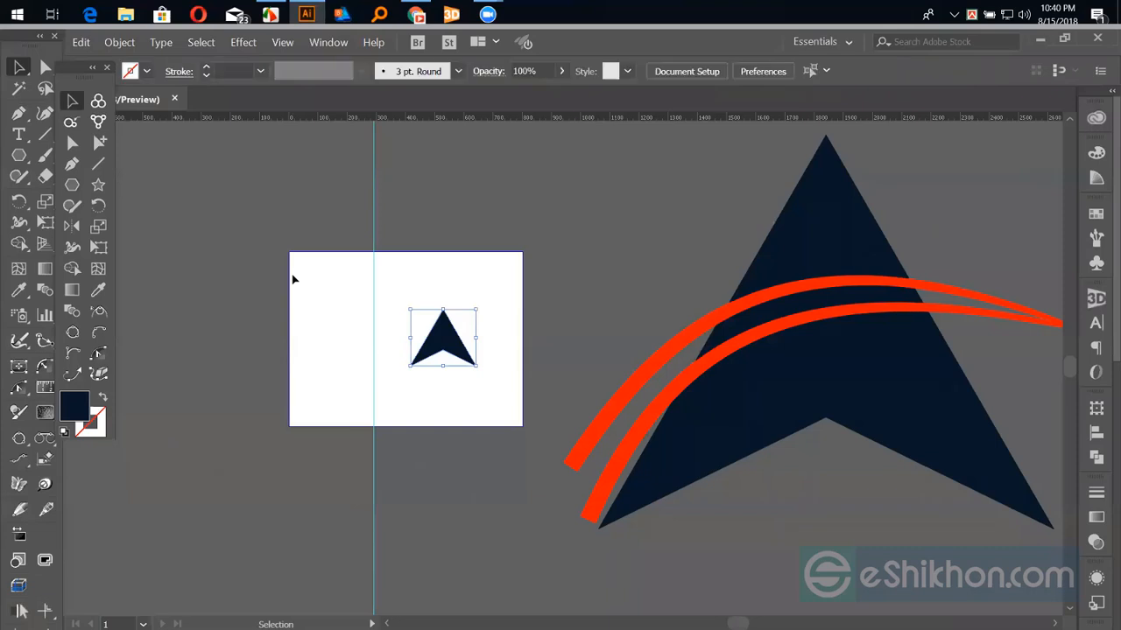
# Draw a curved path with the Pen tool, arching from outside the arrow's lower left across it to beyond its right edge.
pyautogui.press('a')
pyautogui.hotkey('ctrl', '=')
pyautogui.hotkey('ctrl', '=')
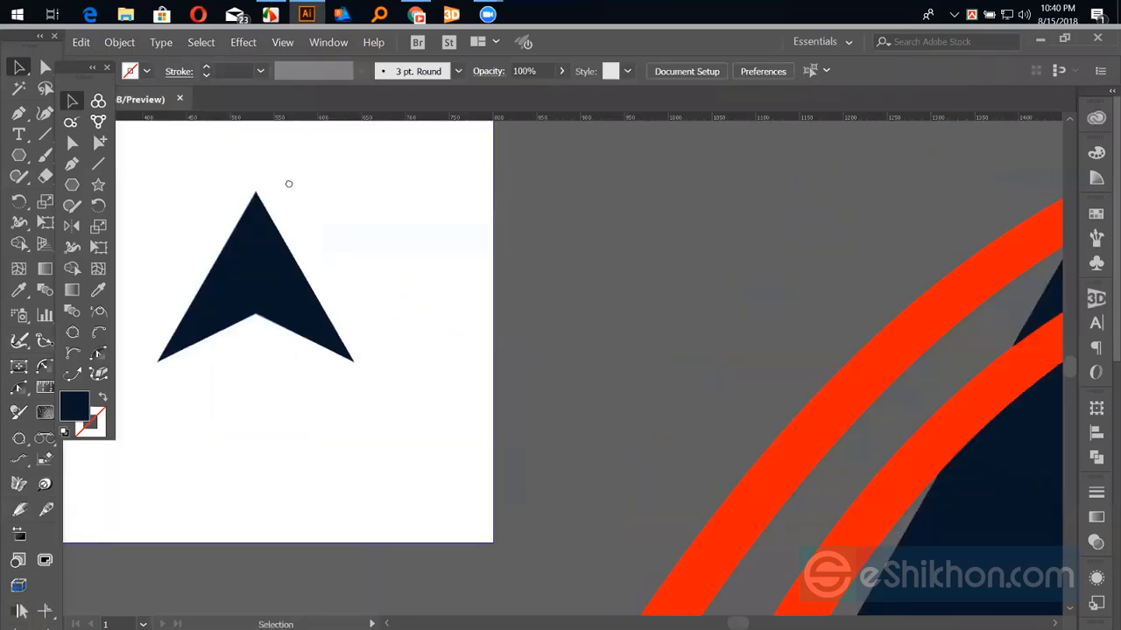
pyautogui.moveTo(287, 183); pyautogui.dragTo(406, 270)
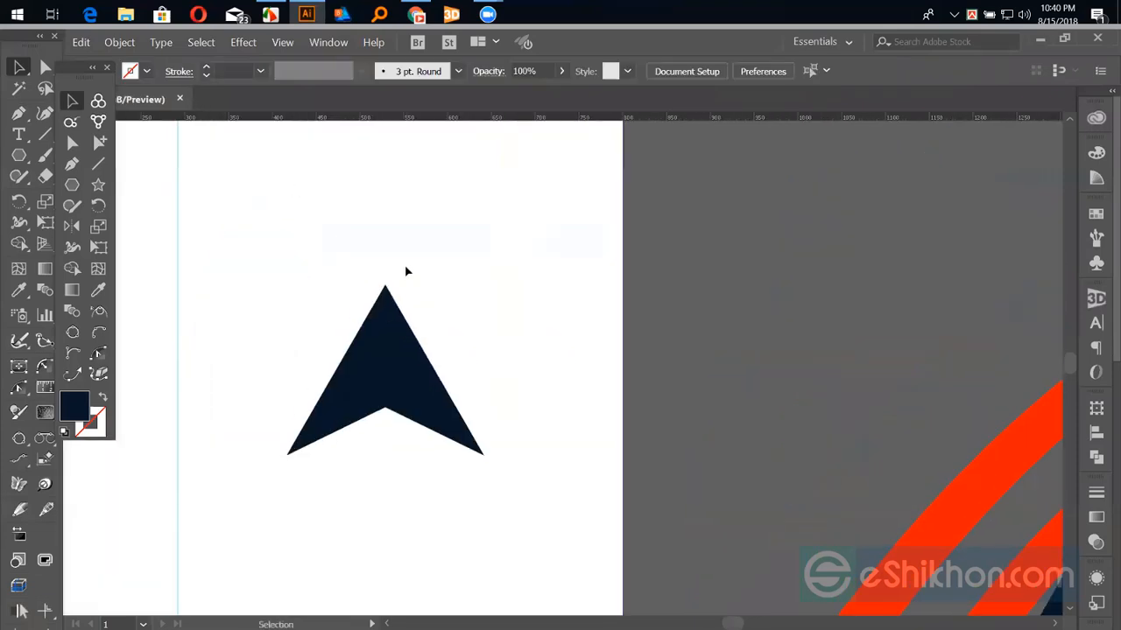
pyautogui.hotkey('ctrl', '=')
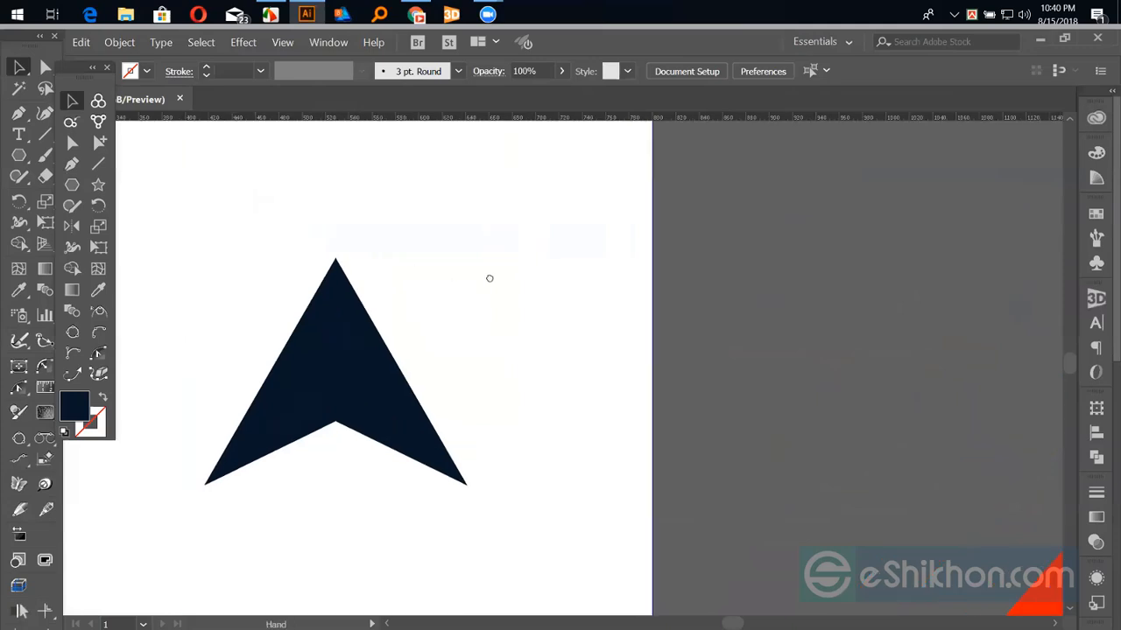
pyautogui.press('p')
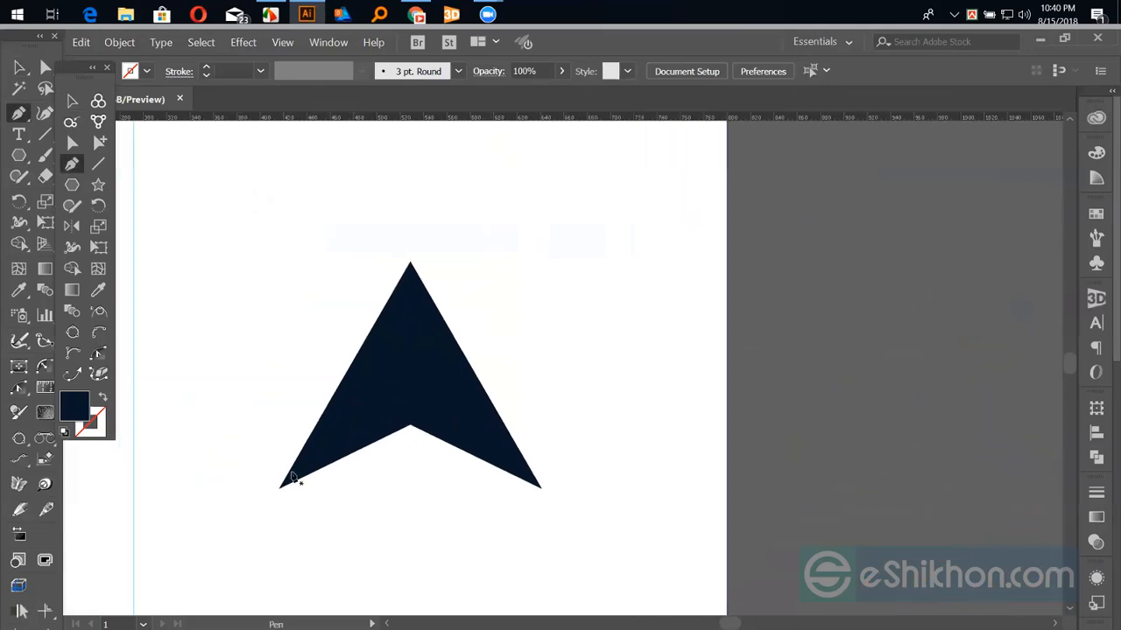
pyautogui.click(244, 441)
pyautogui.moveTo(566, 318); pyautogui.dragTo(771, 351)
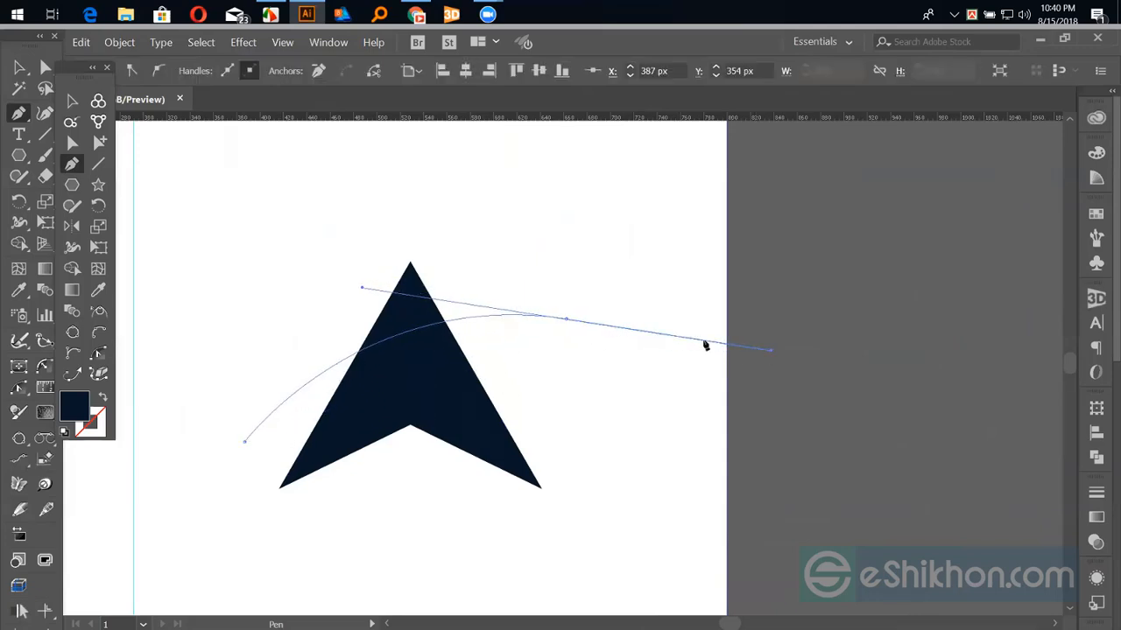
# Give the curve a red stroke with no fill and remove the outgoing handle at its right end.
pyautogui.hotkey('shift', 'x')
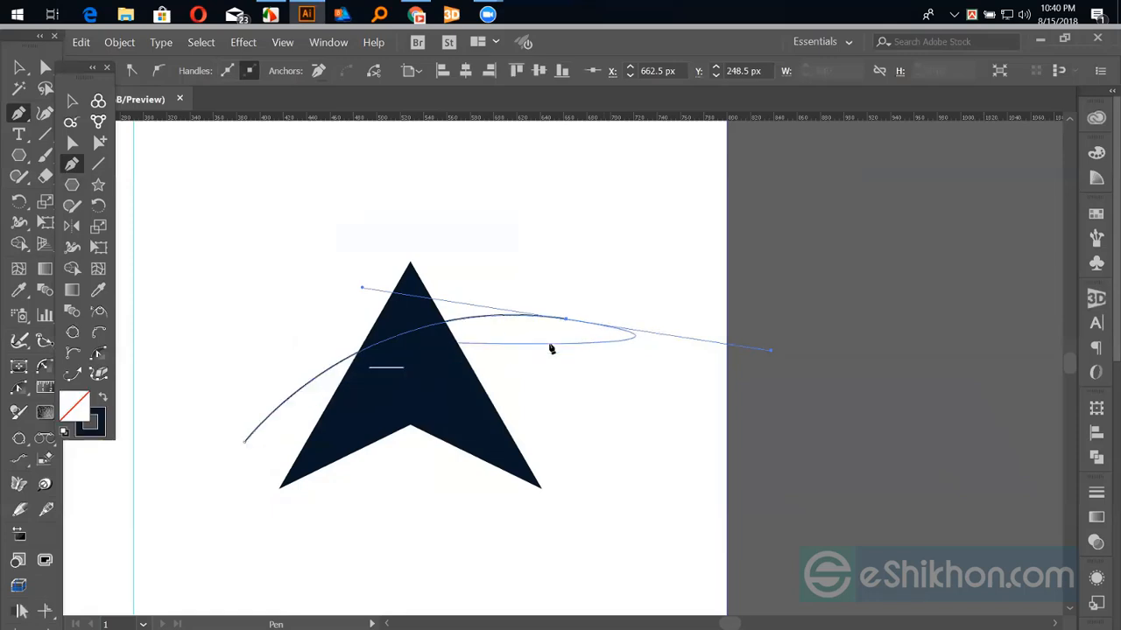
pyautogui.click(567, 322)
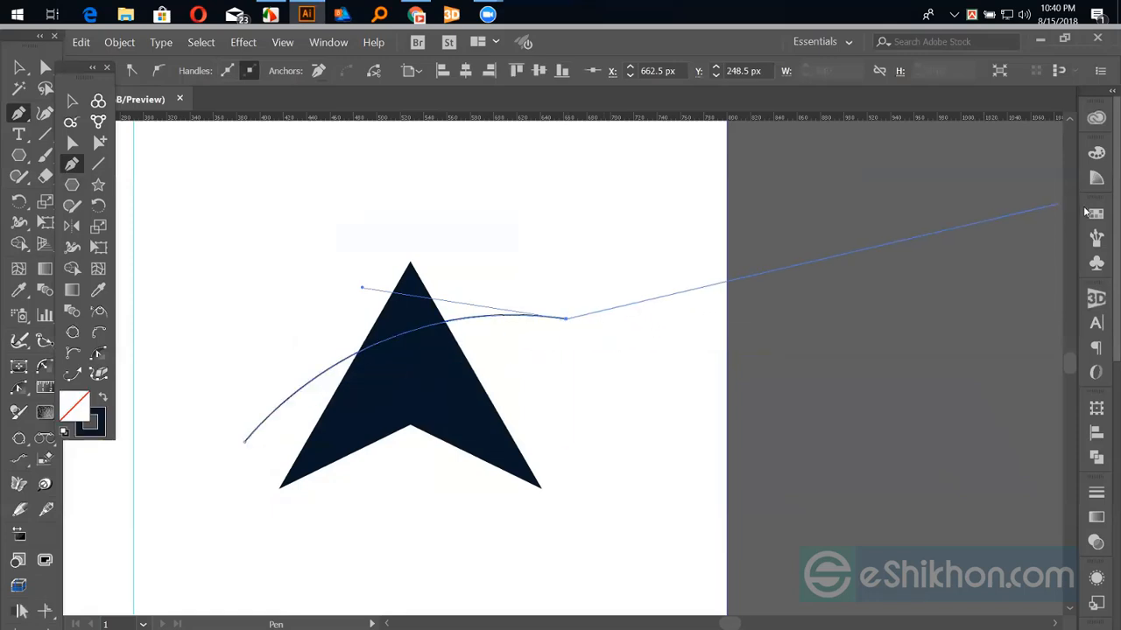
pyautogui.click(1096, 214)
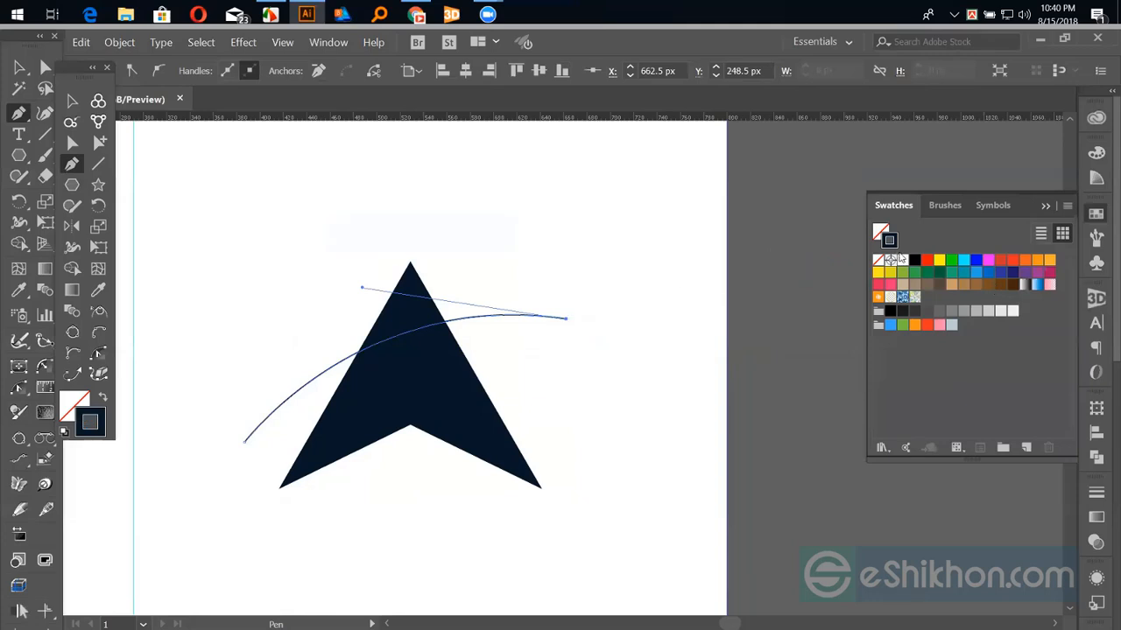
pyautogui.click(927, 260)
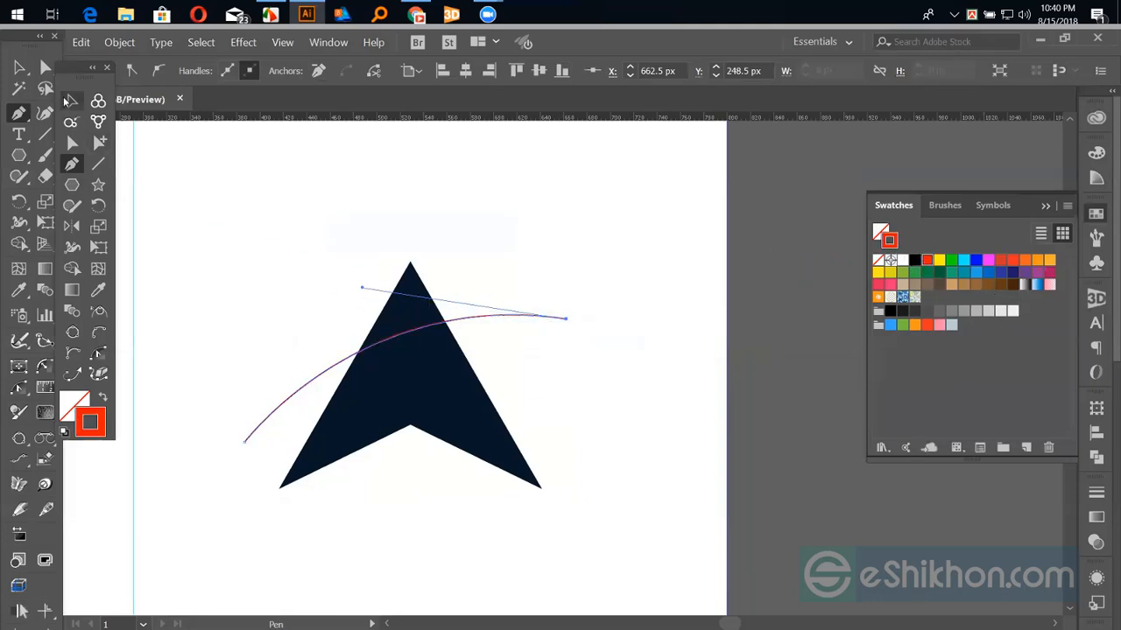
# Widen the curve's lower-left end to about 30 pt with the Width tool so the stroke tapers towards its right end.
pyautogui.press('v')
pyautogui.click(307, 235)
pyautogui.click(471, 318)
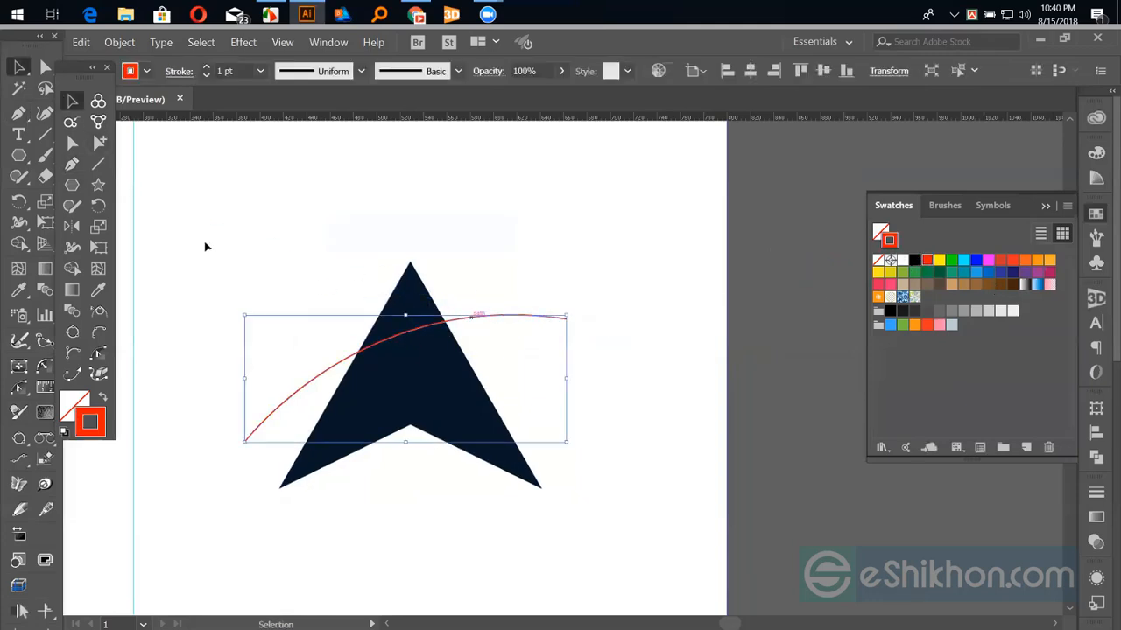
pyautogui.click(20, 224)
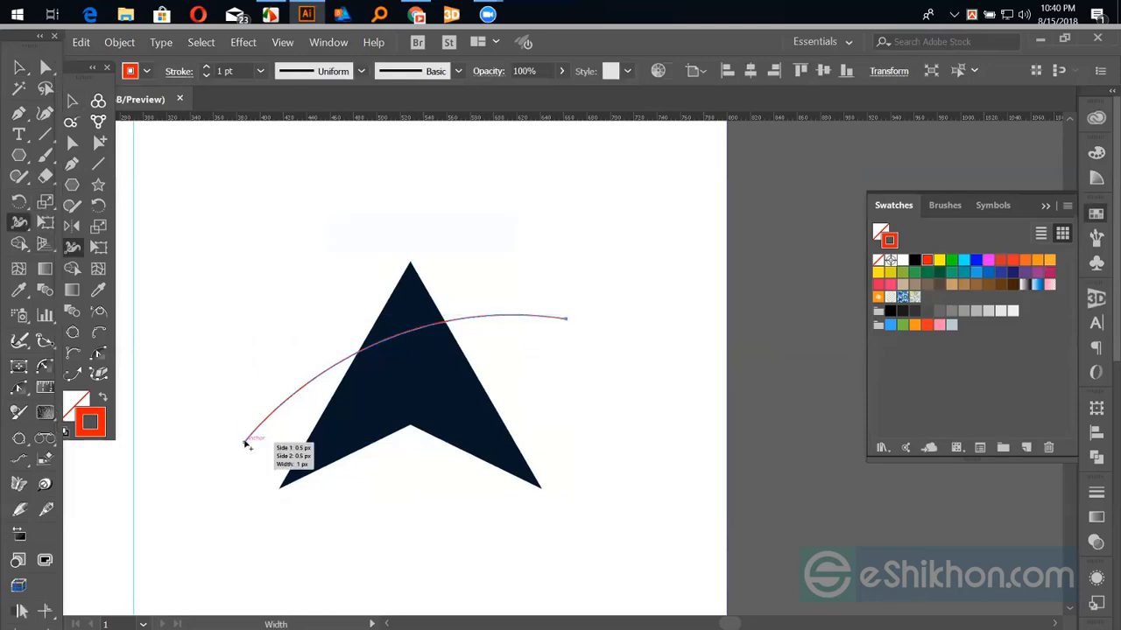
pyautogui.moveTo(247, 460); pyautogui.dragTo(250, 487)
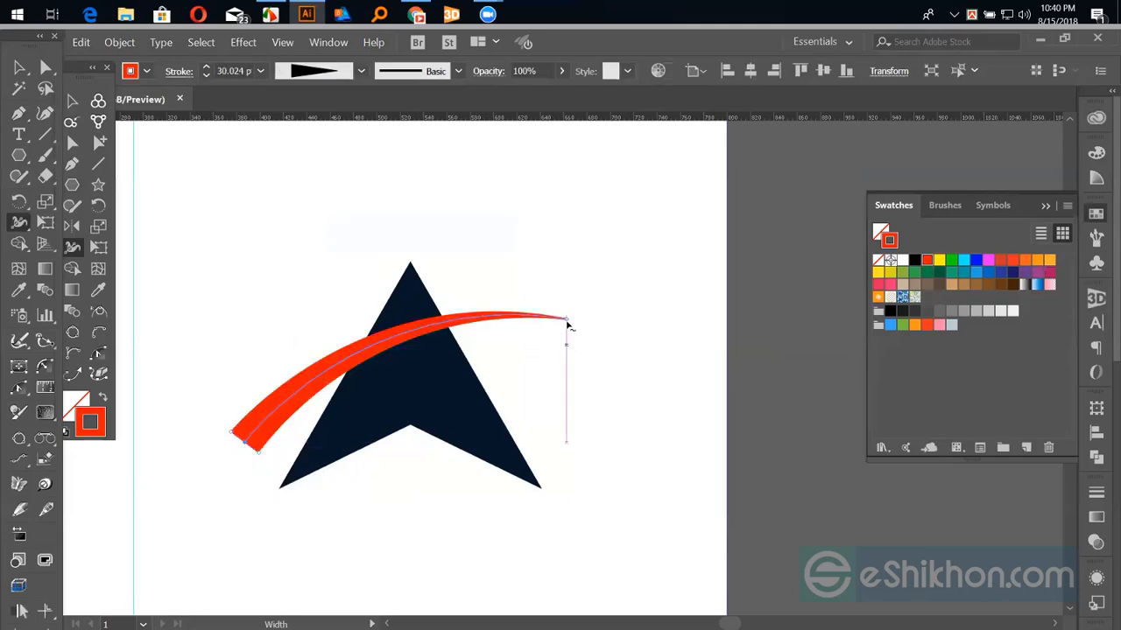
pyautogui.moveTo(569, 319); pyautogui.dragTo(555, 372)
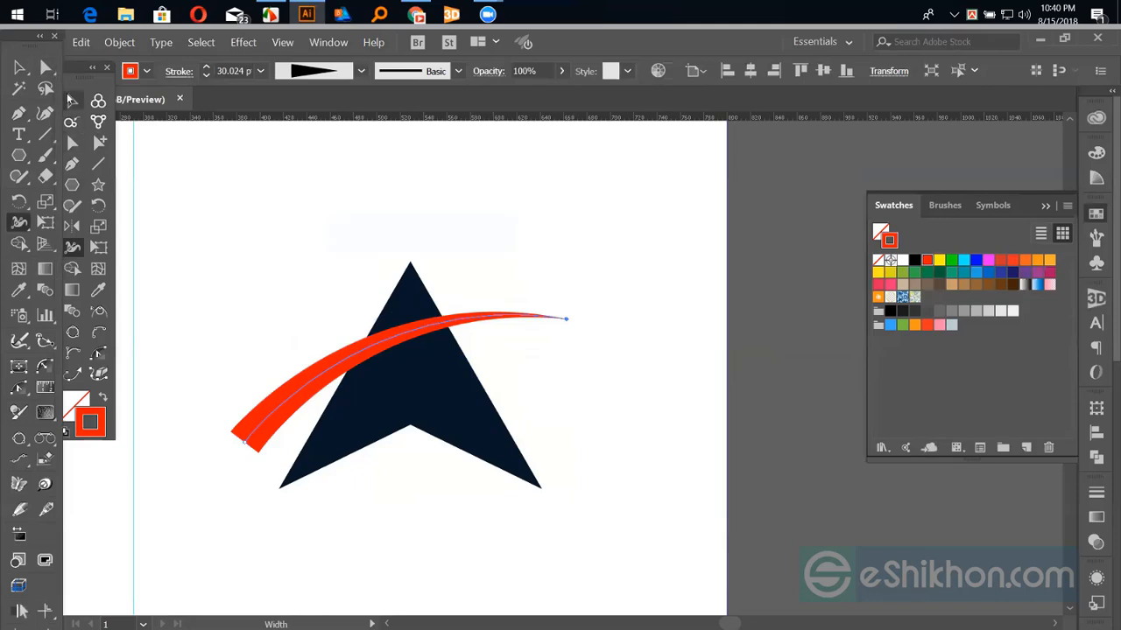
pyautogui.click(71, 99)
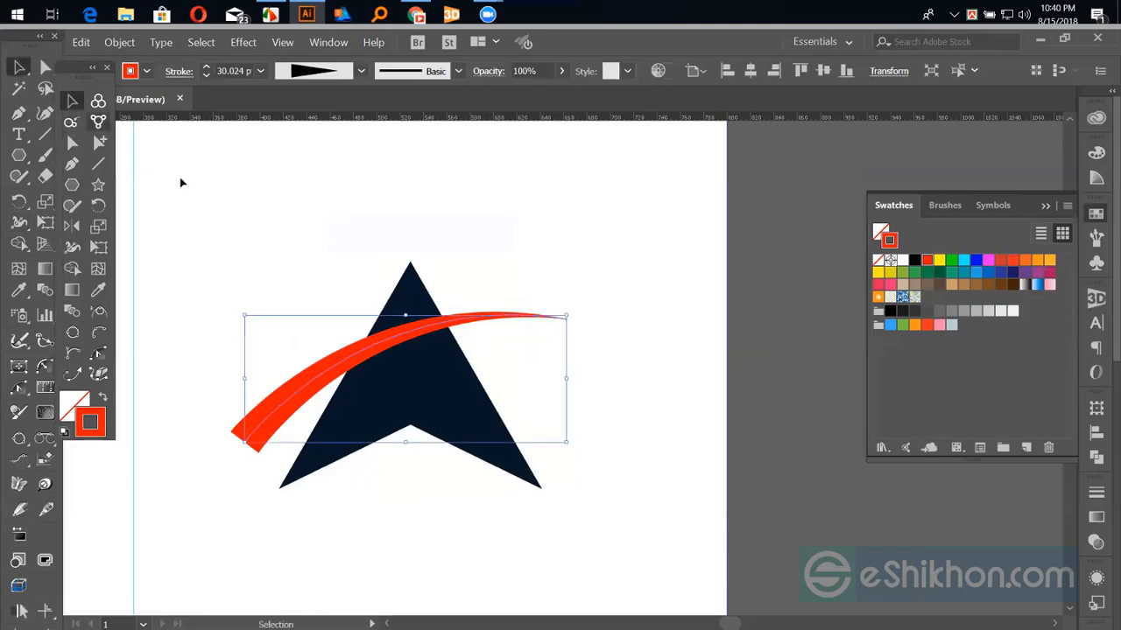
pyautogui.click(655, 337)
# Reshape the red curve by lowering its right end, lengthening that end's handle and moving its lower-left end onto the arrow's left corner.
pyautogui.press('a')
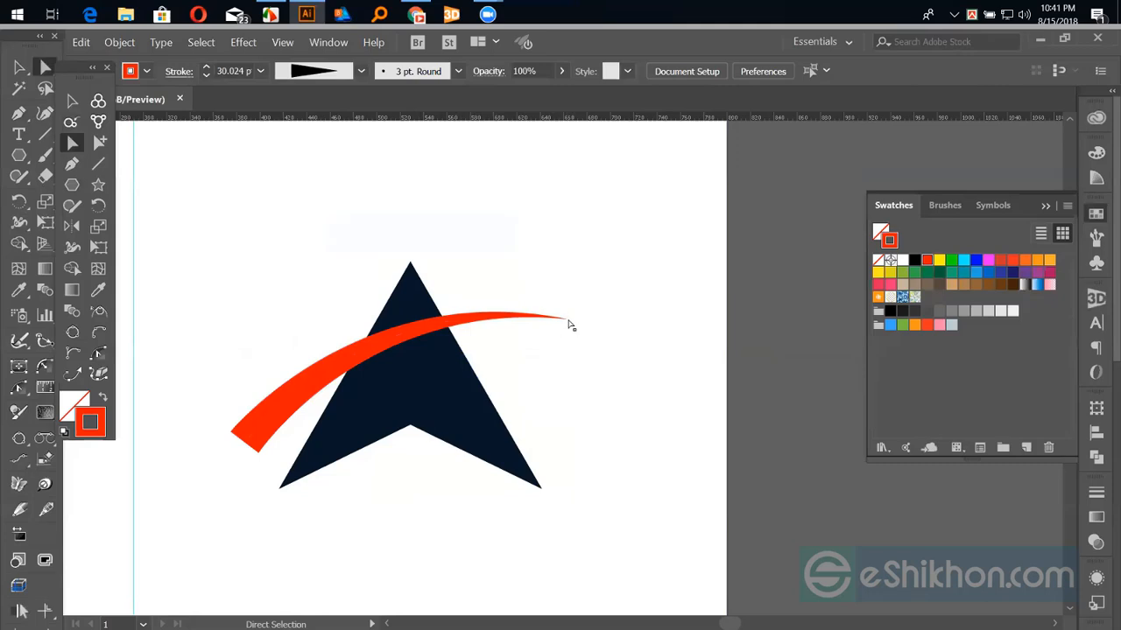
pyautogui.moveTo(567, 320); pyautogui.dragTo(568, 330)
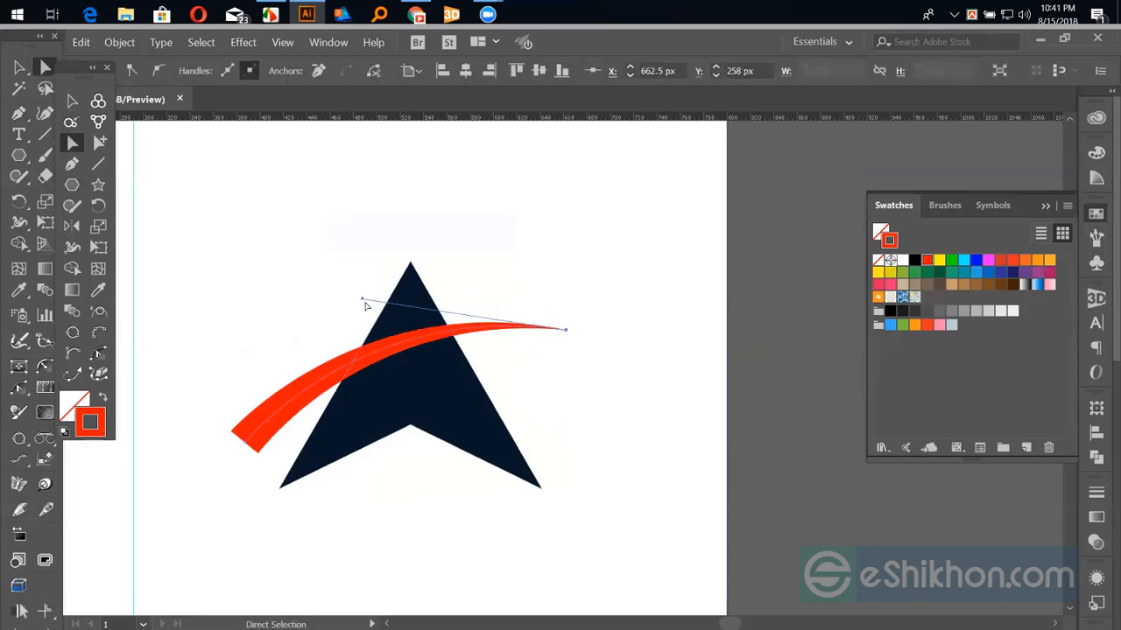
pyautogui.moveTo(359, 298); pyautogui.dragTo(330, 284)
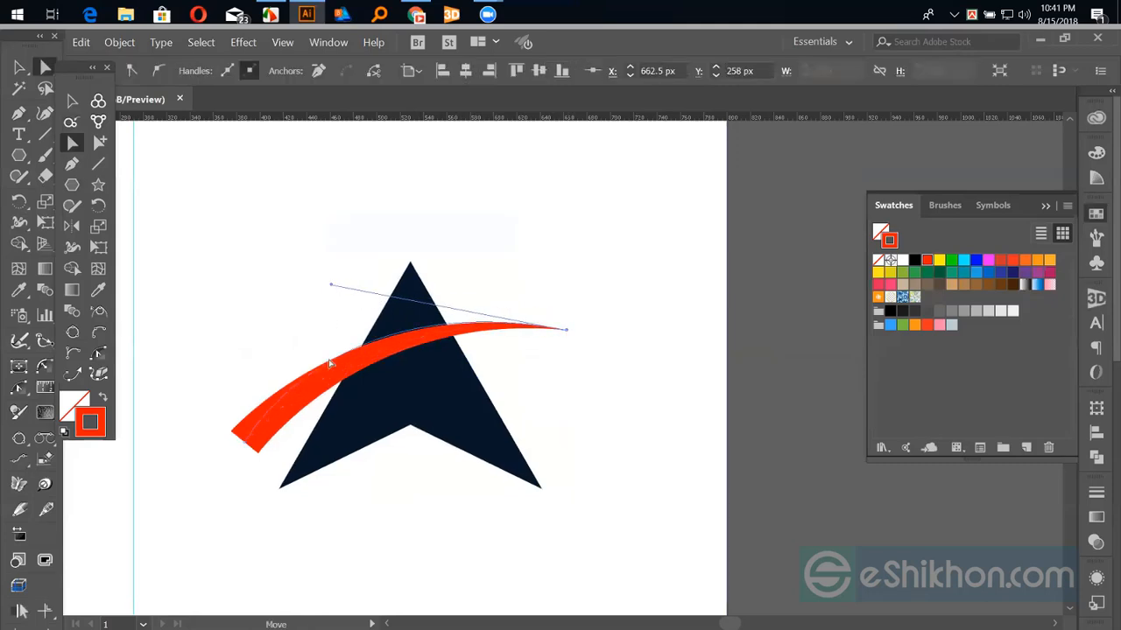
pyautogui.moveTo(248, 448)
pyautogui.mouseDown()
pyautogui.moveTo(254, 483)
pyautogui.moveTo(289, 492)
pyautogui.mouseUp()
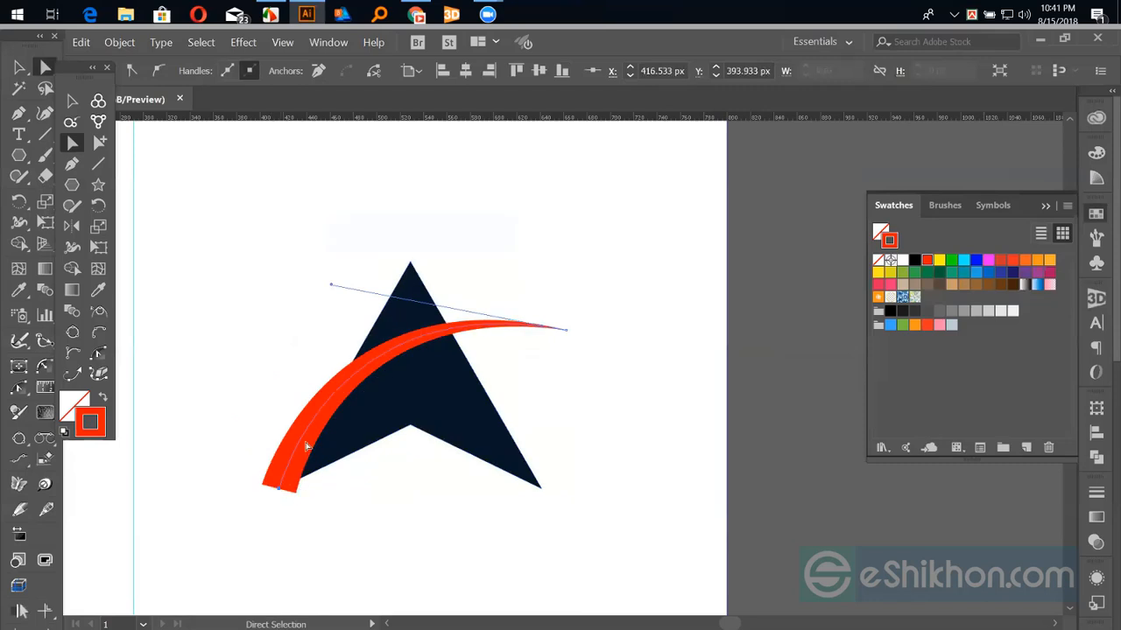
pyautogui.click(639, 394)
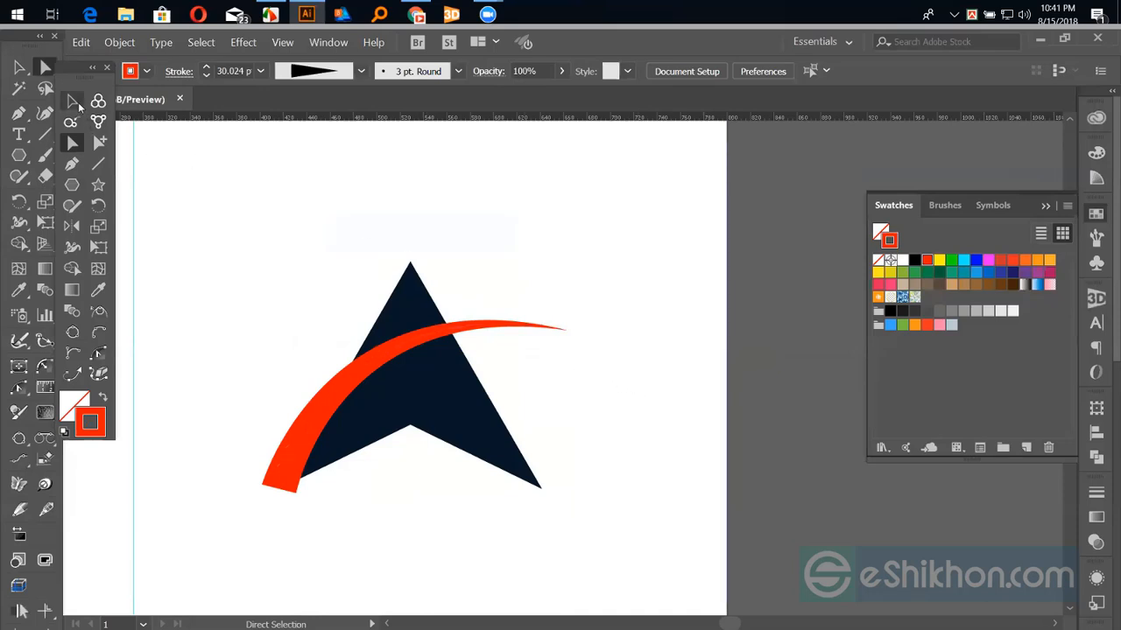
# Convert the tapered red stroke into a filled outline shape, and select the dark arrow.
pyautogui.click(75, 102)
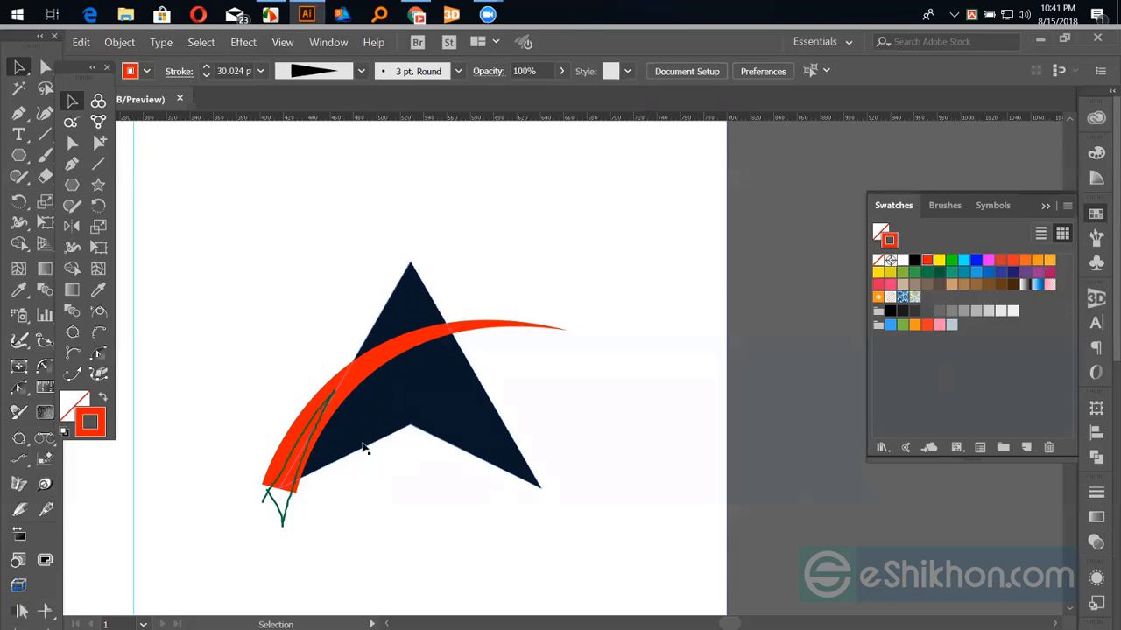
pyautogui.click(341, 395)
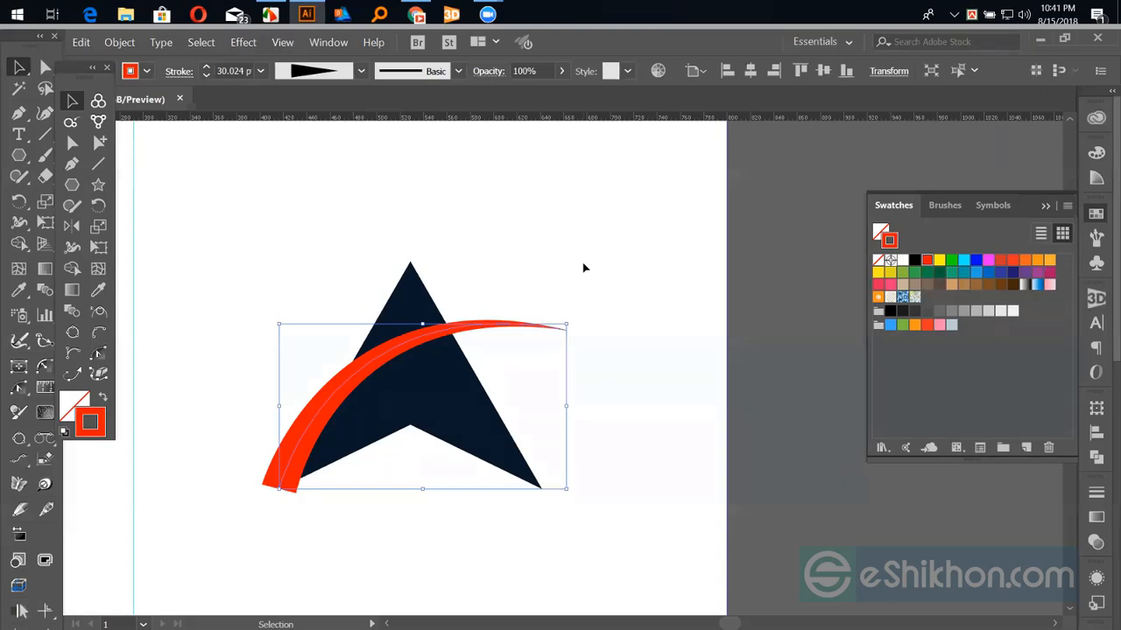
pyautogui.keyDown('shift'); pyautogui.click(410, 342); pyautogui.keyUp('shift')
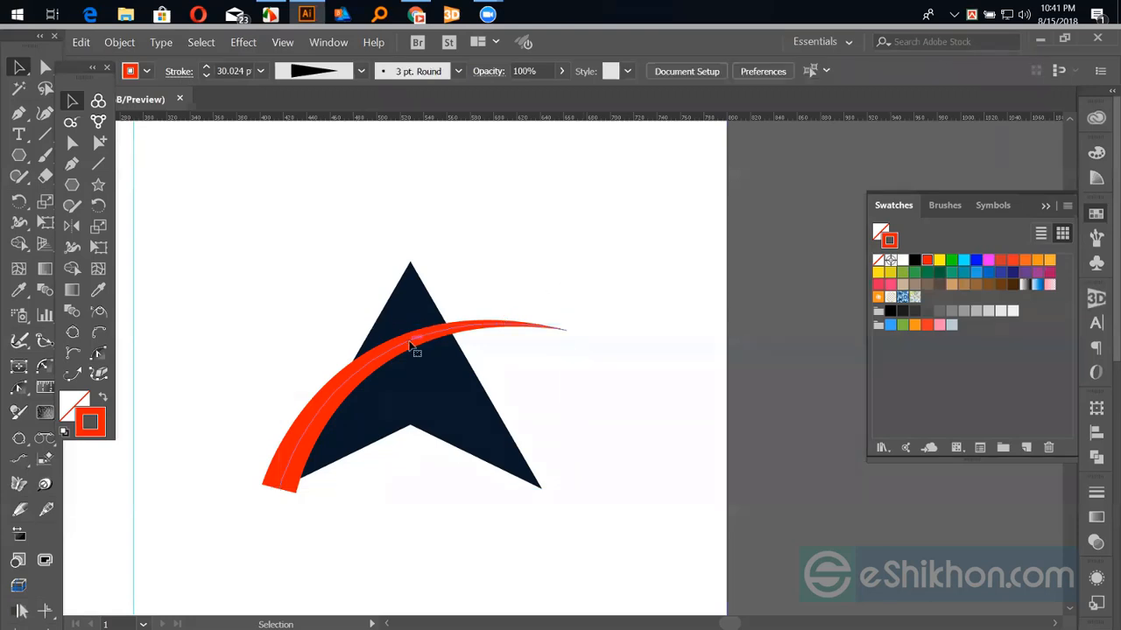
pyautogui.click(284, 441)
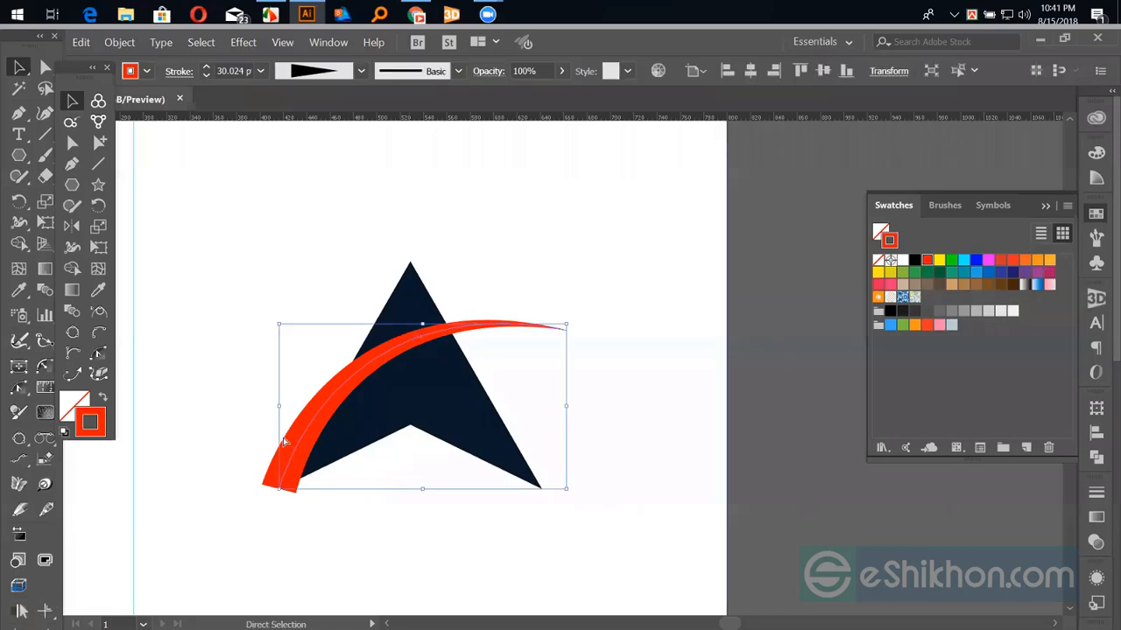
pyautogui.hotkey('ctrl', 'shift', 'o')
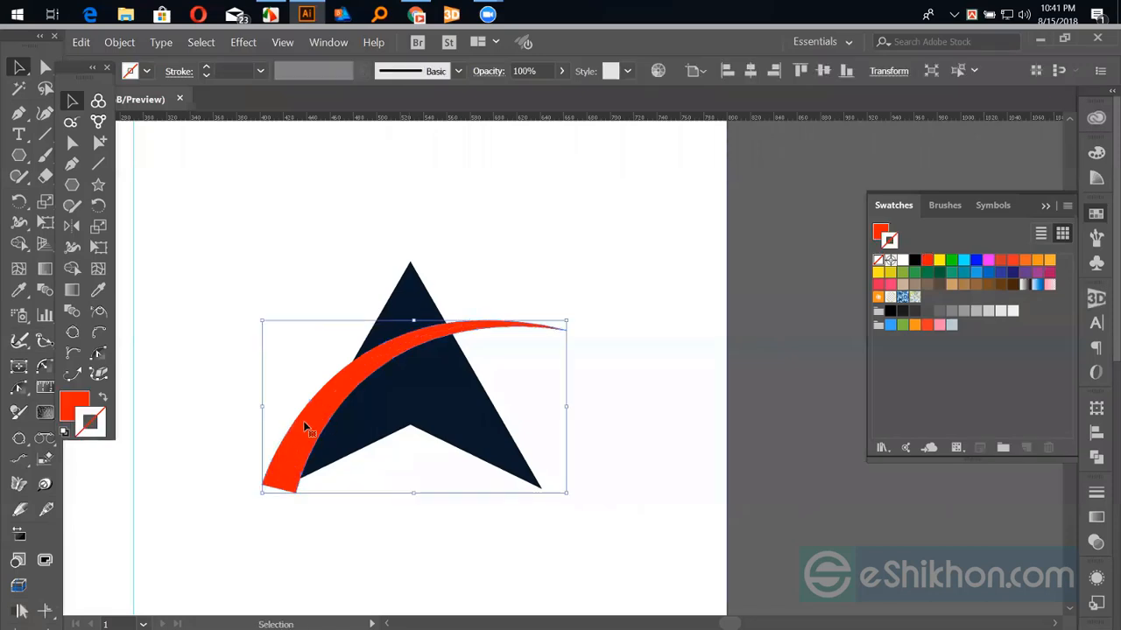
pyautogui.click(385, 334)
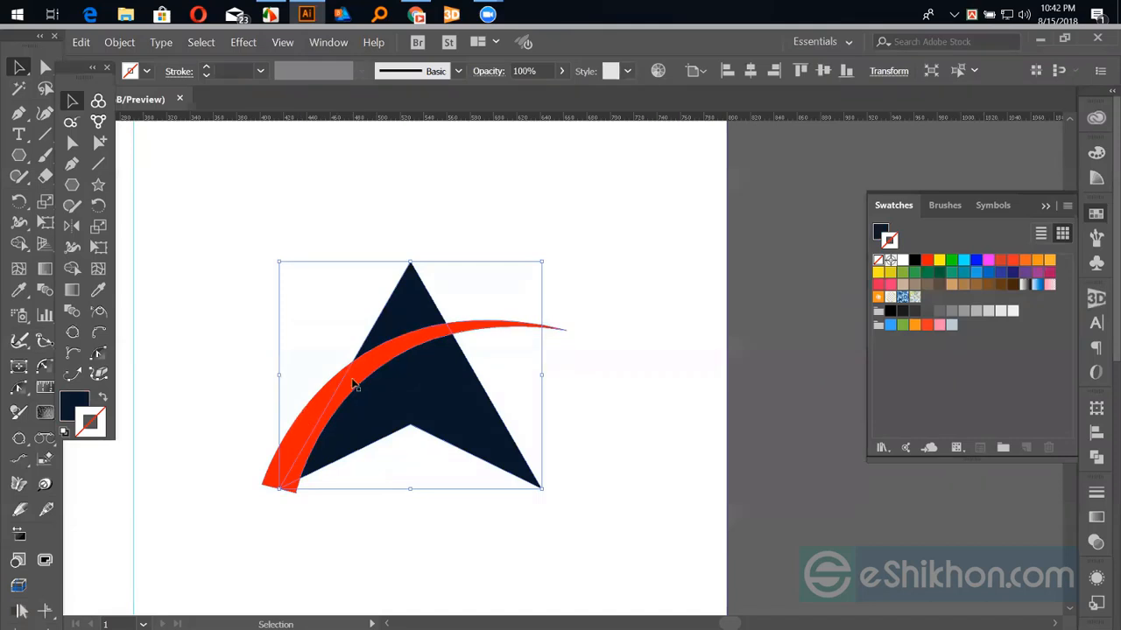
# Move the red curve to the left so its lower end lies outside the arrow's left corner.
pyautogui.keyDown('shift'); pyautogui.click(398, 351); pyautogui.keyUp('shift')
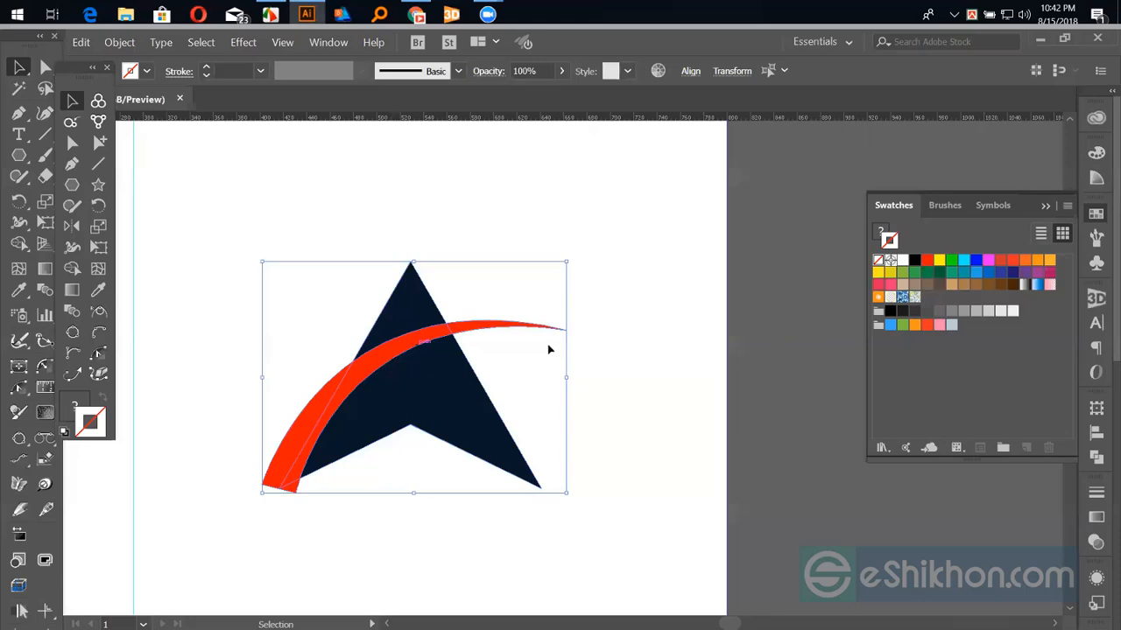
pyautogui.hotkey('ctrl', 'shift', 'a')
pyautogui.moveTo(318, 405); pyautogui.dragTo(270, 434)
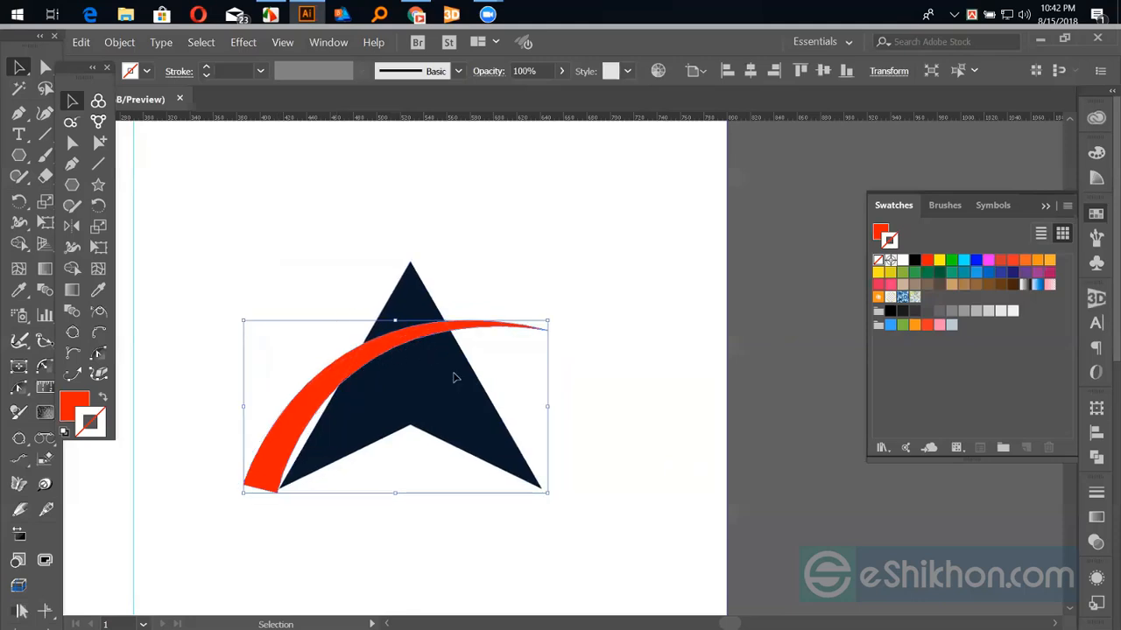
# Try cutting the area where the red curve overlaps the arrow with the Shape Builder tool, and undo the cut.
pyautogui.keyDown('shift'); pyautogui.click(473, 395); pyautogui.keyUp('shift')
pyautogui.hotkey('shift', 'm')
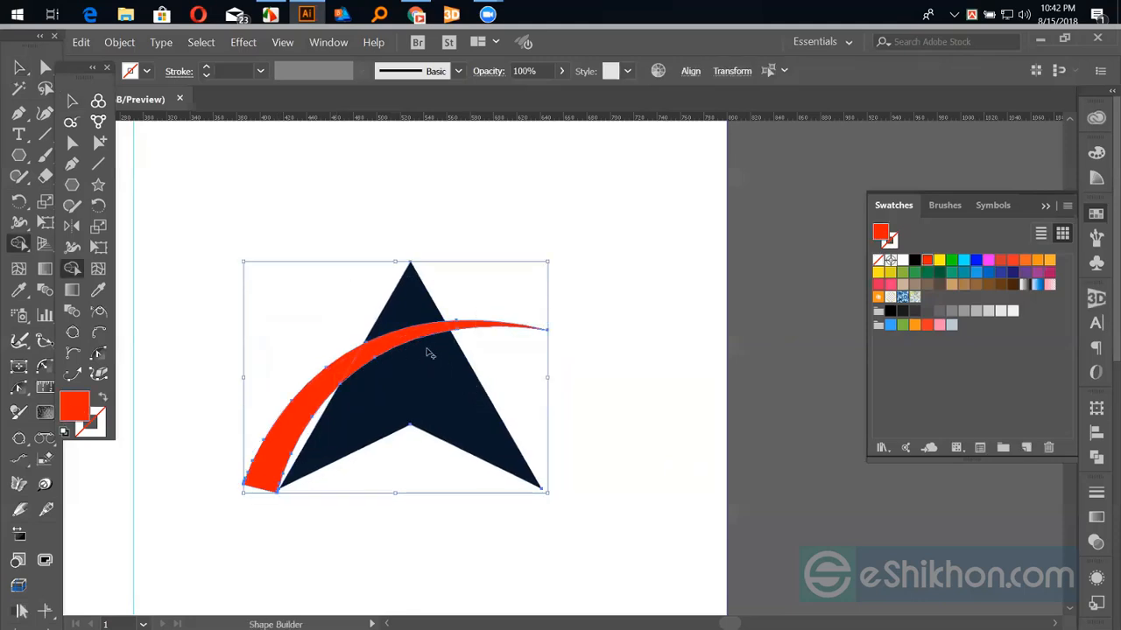
pyautogui.keyDown('alt'); pyautogui.click(415, 338); pyautogui.keyUp('alt')
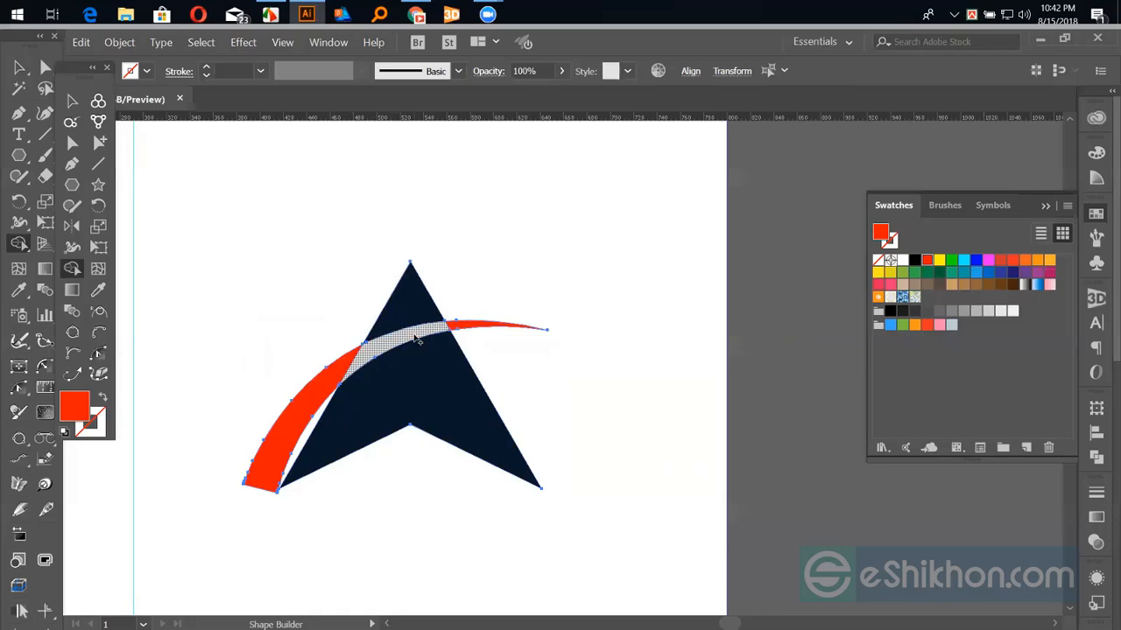
pyautogui.press('v')
pyautogui.click(620, 297)
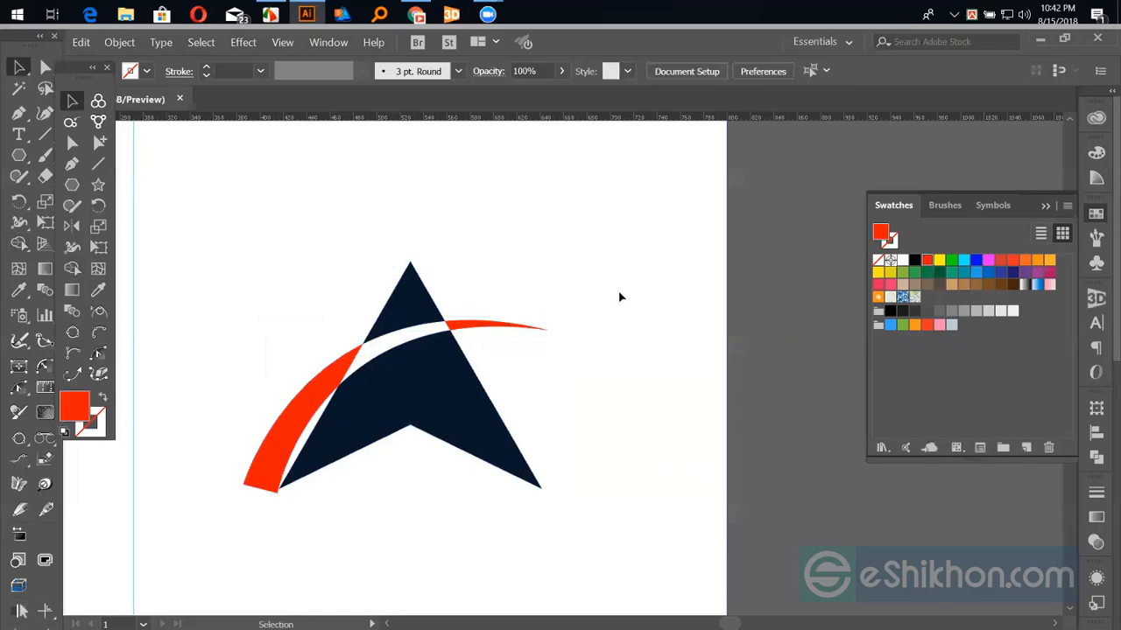
pyautogui.hotkey('ctrl', 'z')
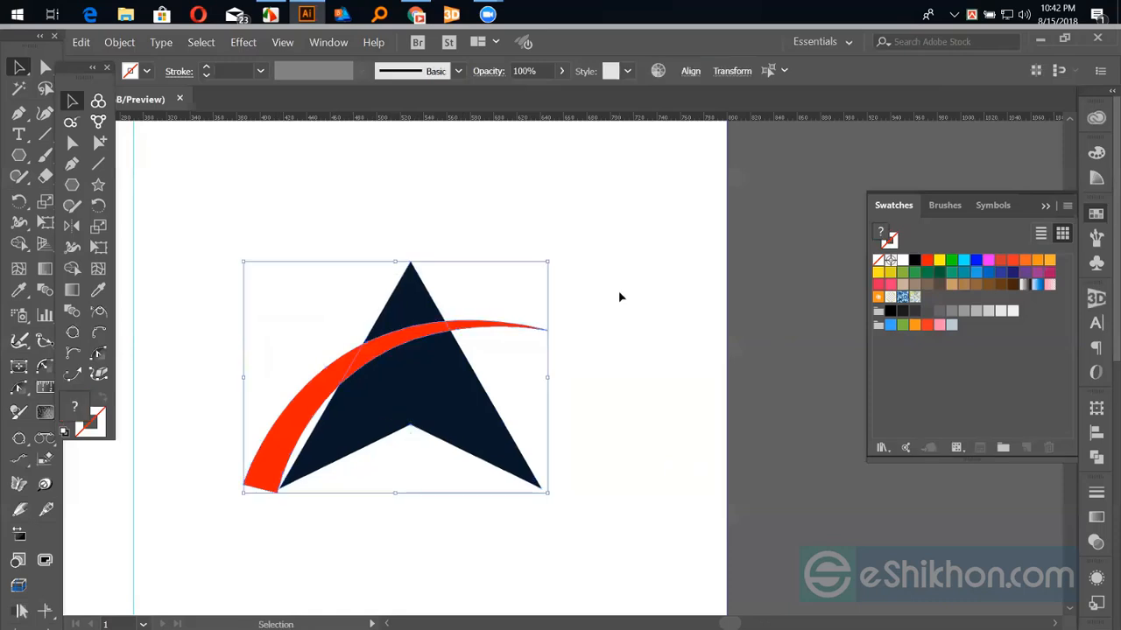
pyautogui.click(620, 298)
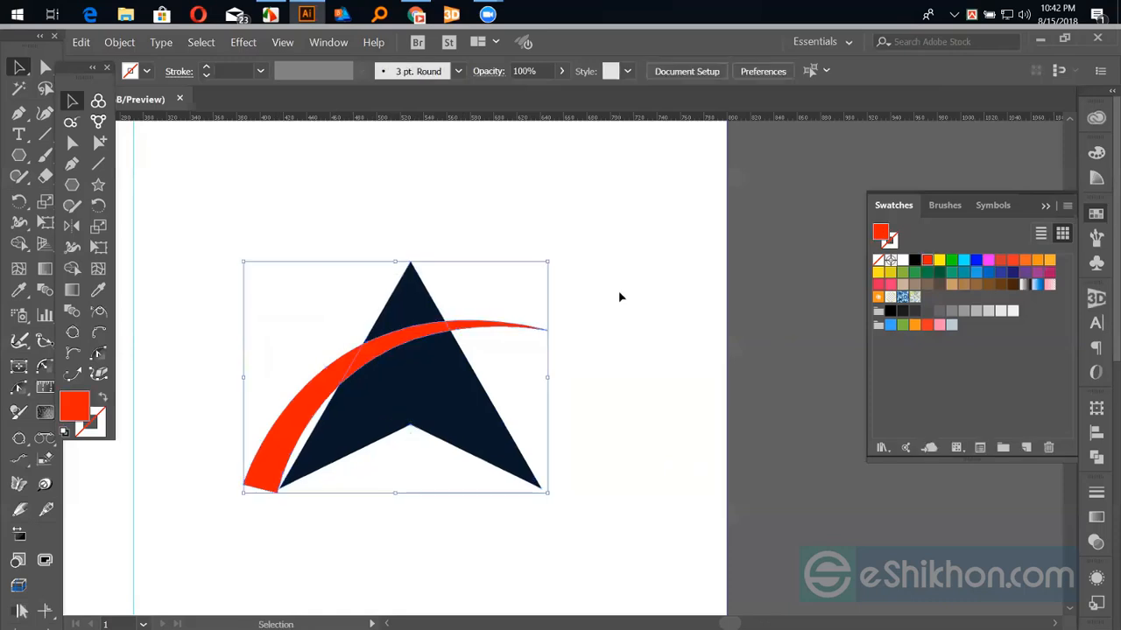
# Move the red curve to the right so its lower-left corner sits on the arrow's left corner.
pyautogui.click(322, 395)
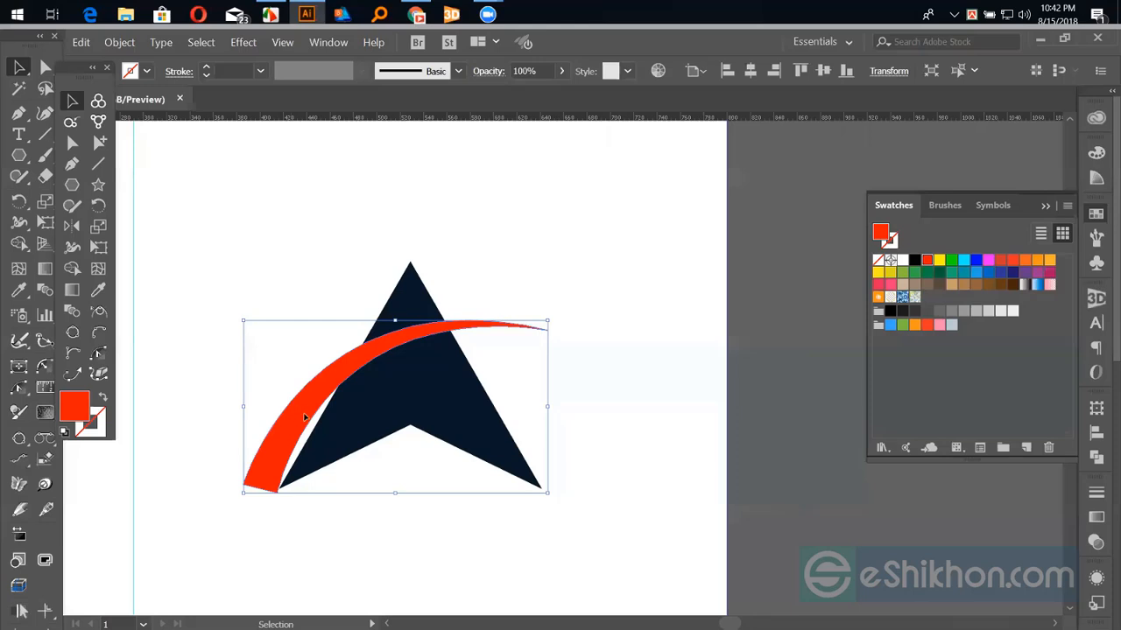
pyautogui.moveTo(327, 418); pyautogui.dragTo(363, 422)
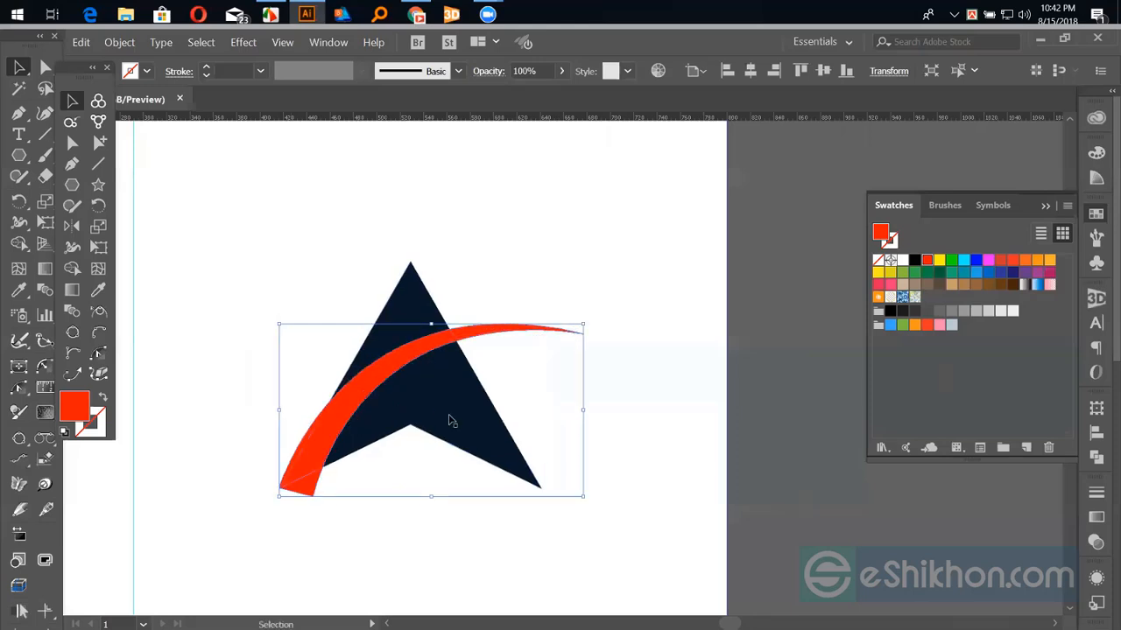
pyautogui.click(612, 393)
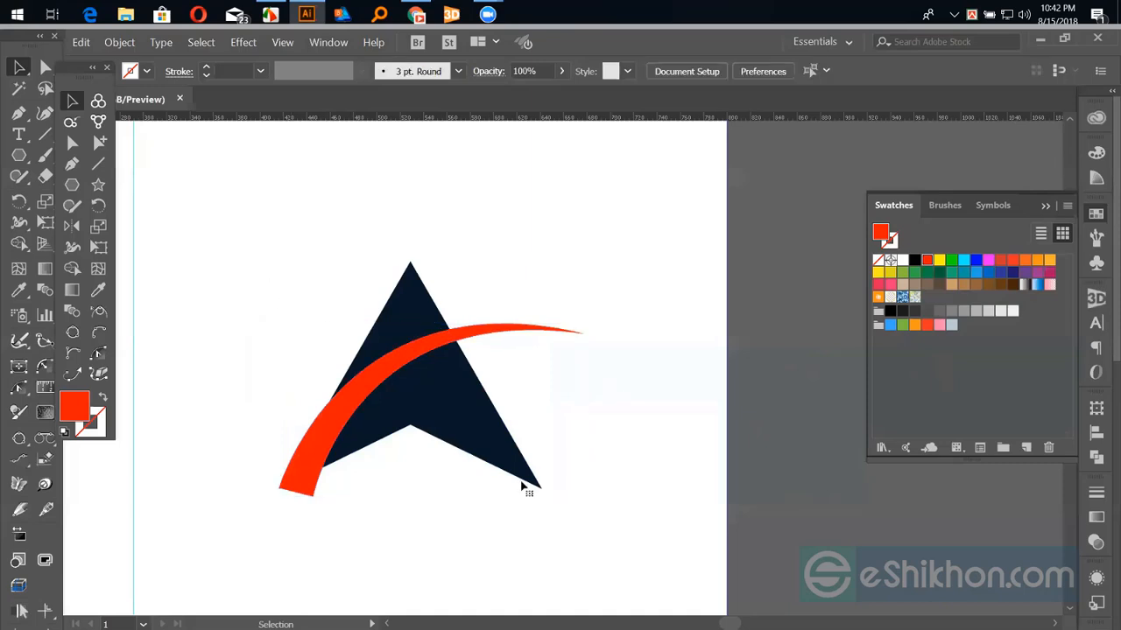
# Trim the end of the red curve that protrudes below the arrow's lower edge with the Shape Builder tool.
pyautogui.hotkey('ctrl', 'a')
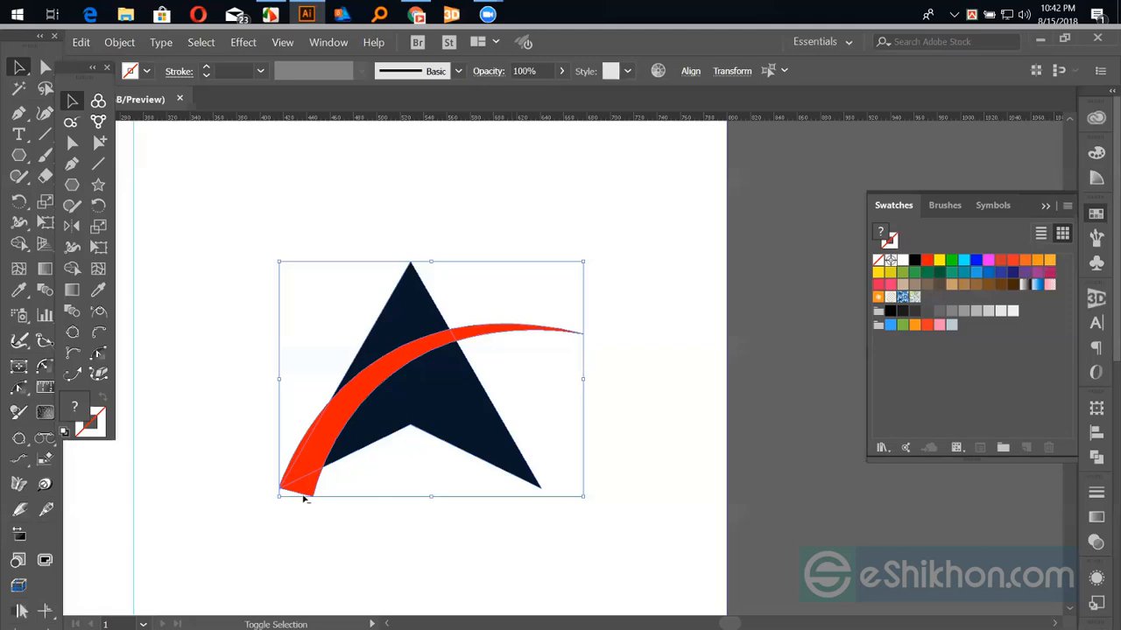
pyautogui.hotkey('shift', 'm')
pyautogui.keyDown('alt'); pyautogui.click(304, 492); pyautogui.keyUp('alt')
pyautogui.press('v')
pyautogui.click(390, 504)
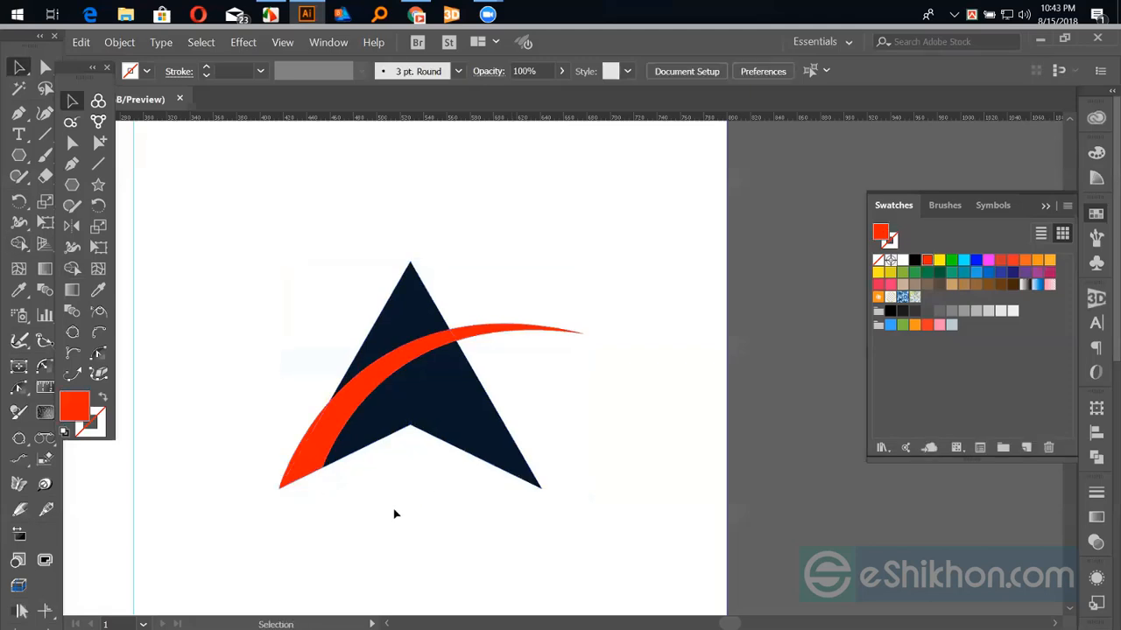
# Try removing the overlap of the trimmed red curve and the arrow with the Shape Builder tool, and undo the removal.
pyautogui.hscroll(-1, 415, 513)
pyautogui.moveTo(333, 321); pyautogui.dragTo(495, 426)
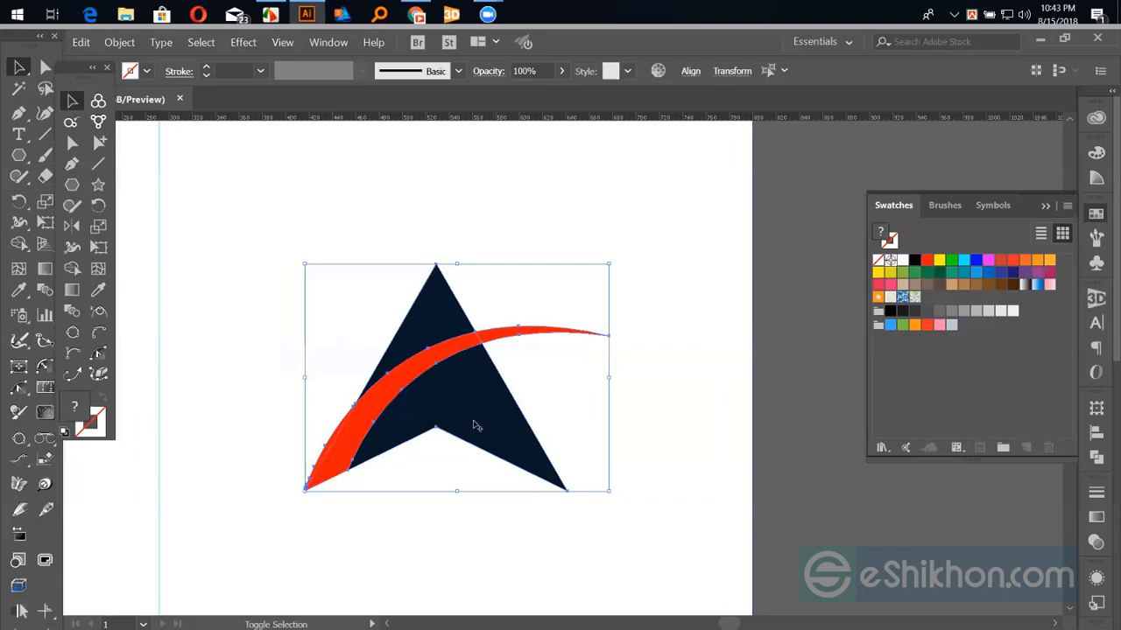
pyautogui.hotkey('shift', 'm')
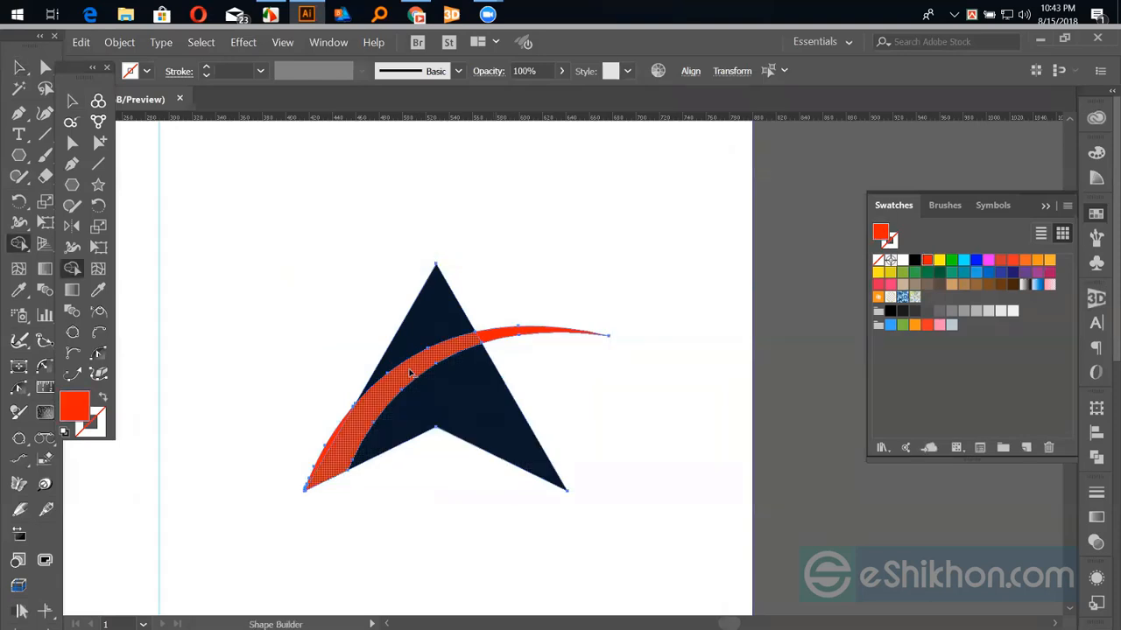
pyautogui.keyDown('alt'); pyautogui.click(406, 374); pyautogui.keyUp('alt')
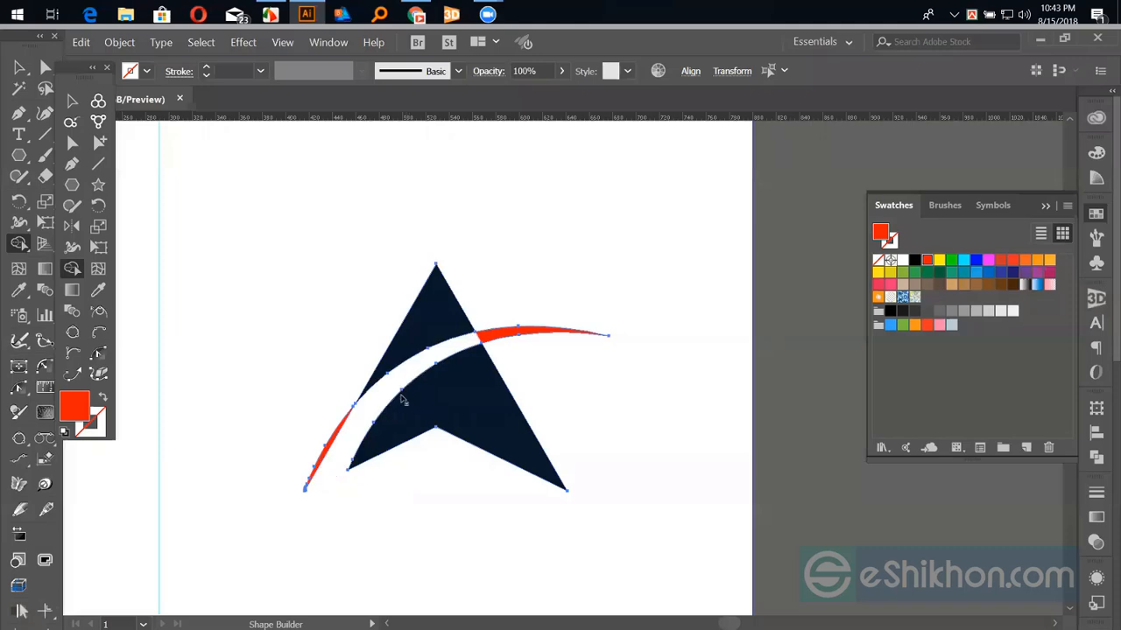
pyautogui.press('v')
pyautogui.click(413, 515)
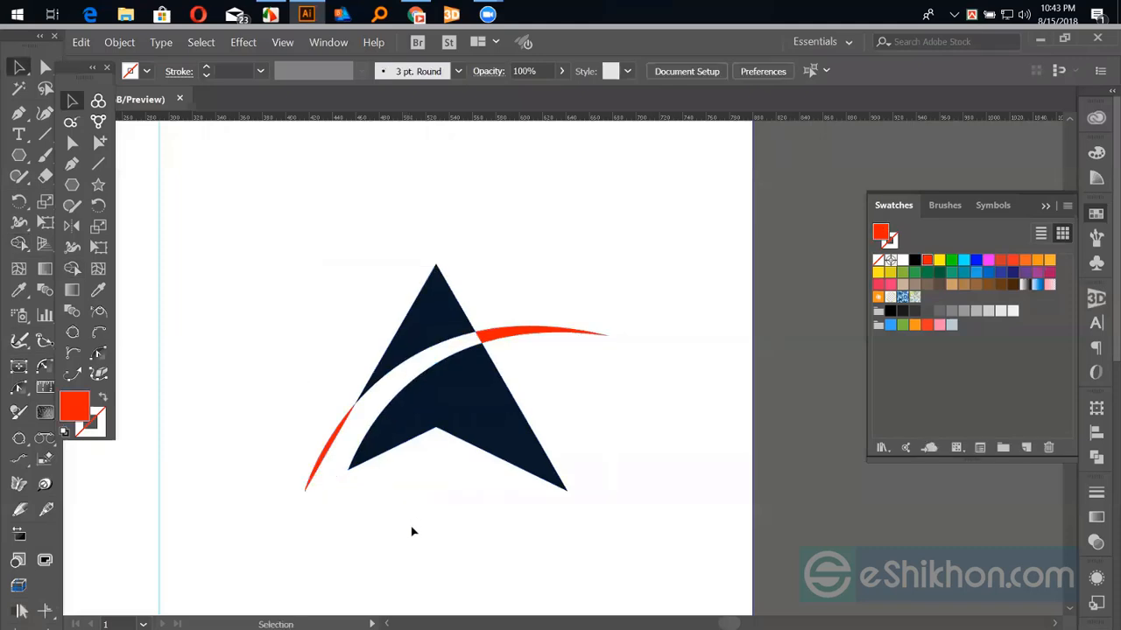
pyautogui.press('a')
pyautogui.hotkey('ctrl', 'z')
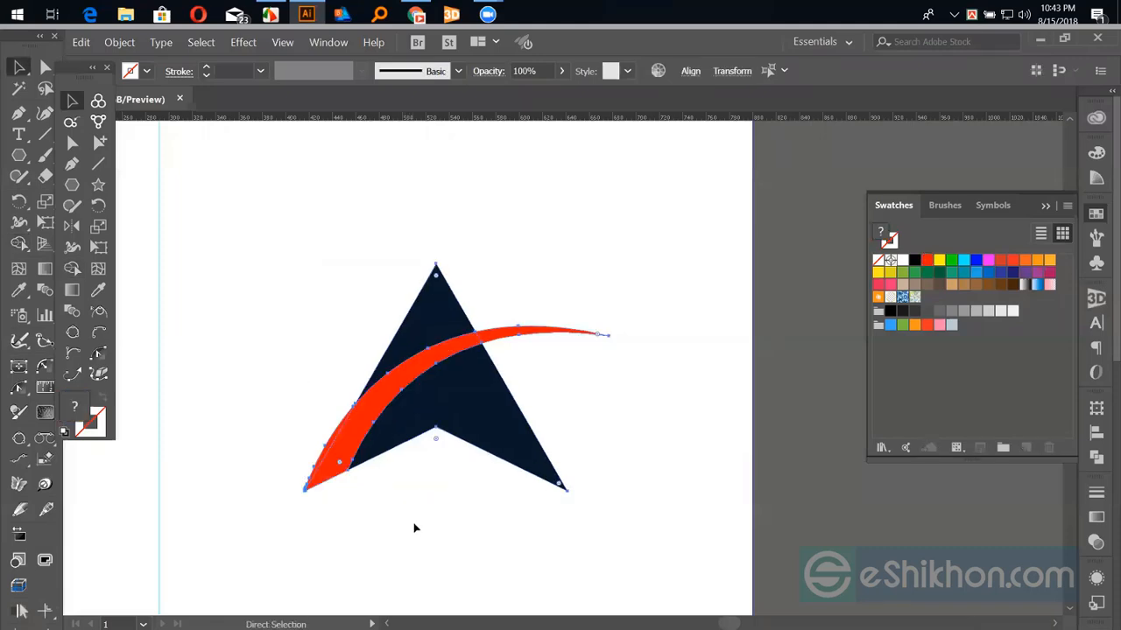
pyautogui.press('v')
pyautogui.click(413, 526)
# Delete the arrow and the red curve, and remove the vertical guide from the artboard.
pyautogui.moveTo(297, 289); pyautogui.dragTo(653, 542)
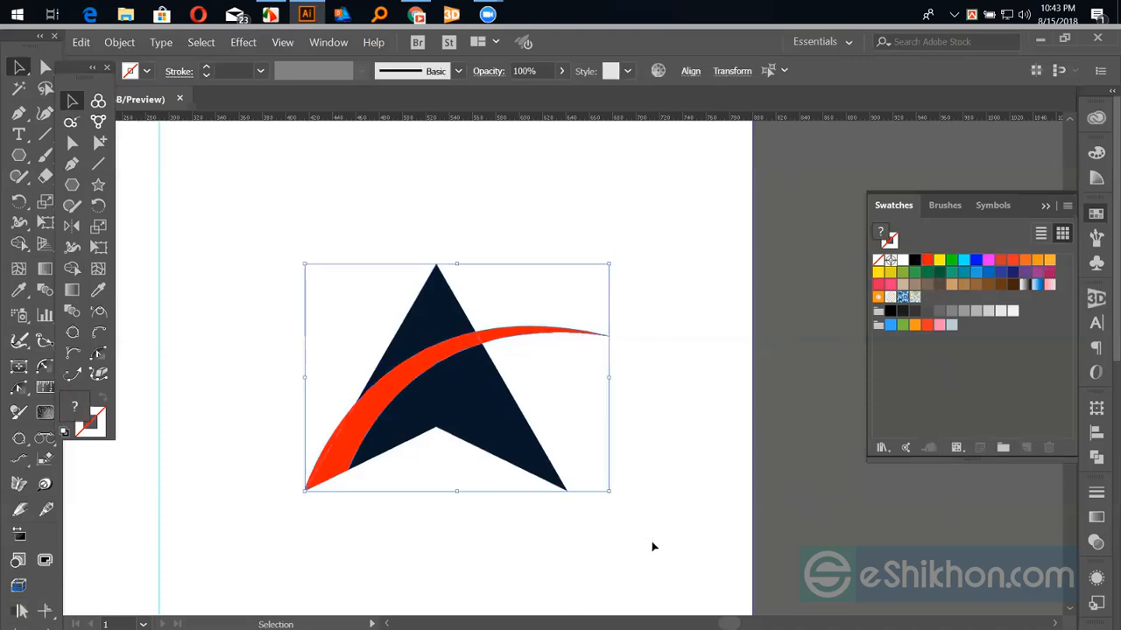
pyautogui.press('p')
pyautogui.press('Delete')
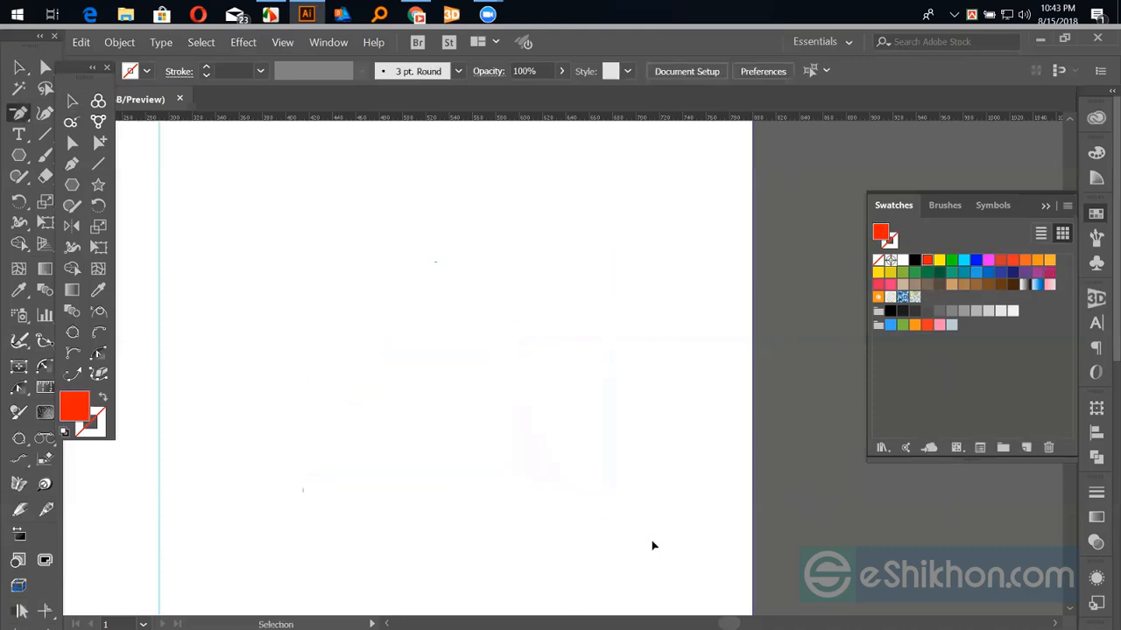
pyautogui.hotkey('ctrl', '0')
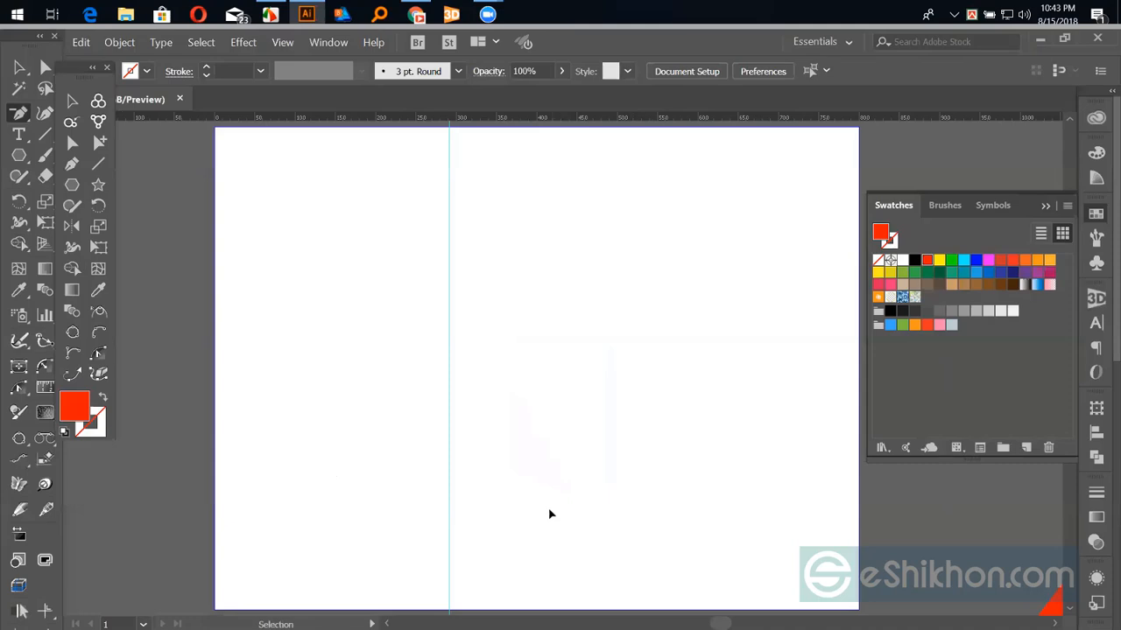
pyautogui.hotkey('ctrl', 'a')
pyautogui.hotkey('ctrl', 'shift', 'a')
pyautogui.click(272, 46)
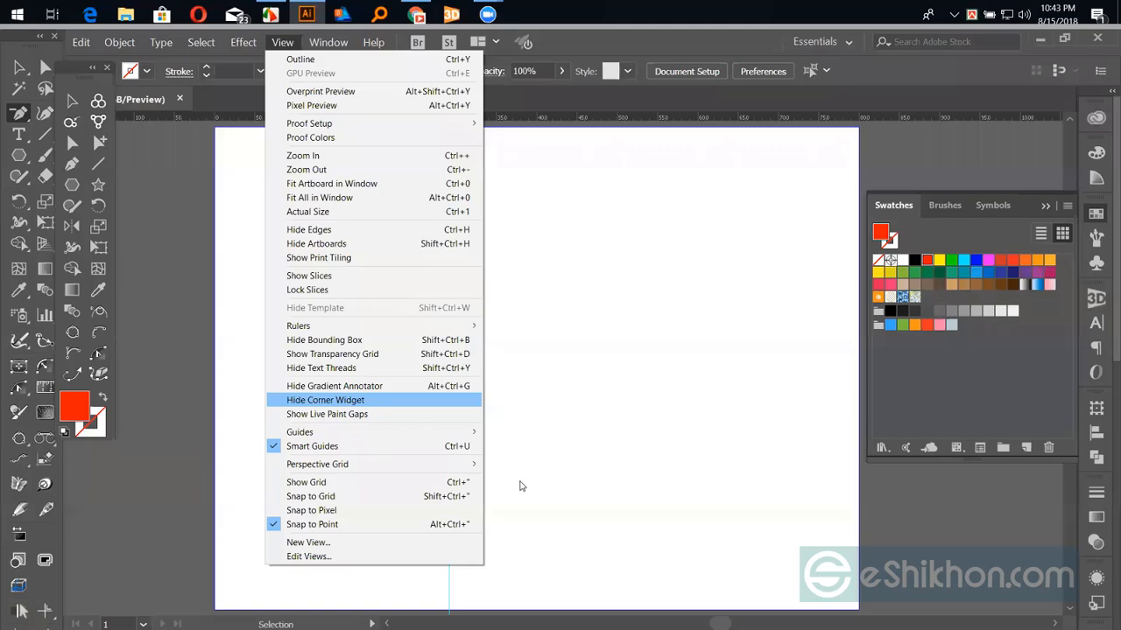
# Close the browser window showing the posted logo and return to Illustrator with the Selection tool active.
pyautogui.click(413, 13)
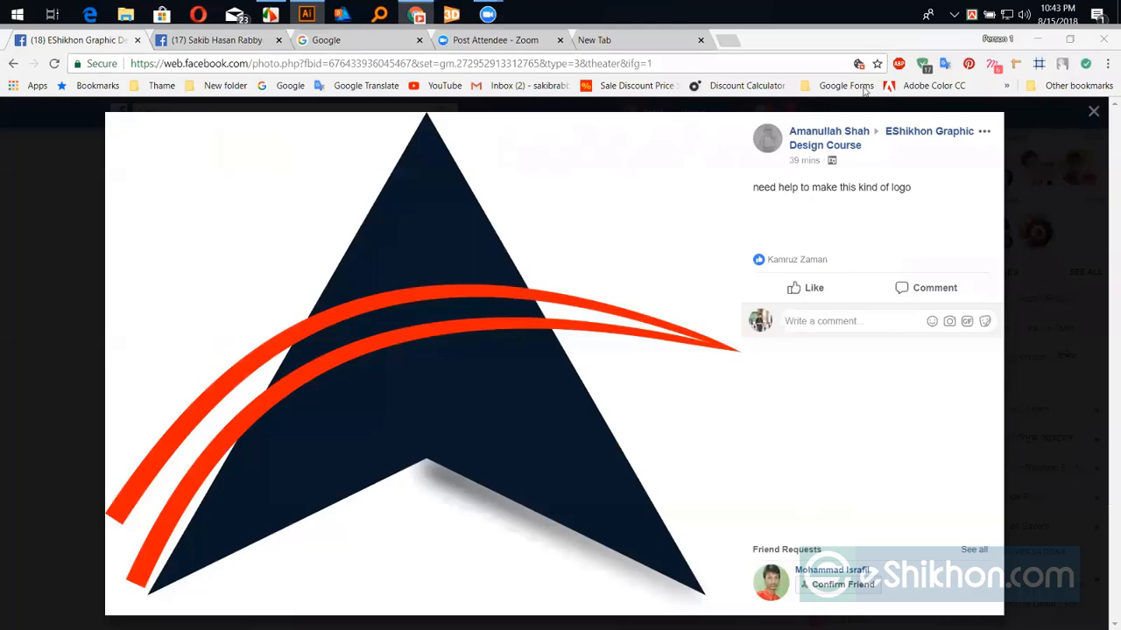
pyautogui.hotkey('alt', 'Tab')
pyautogui.click(631, 227)
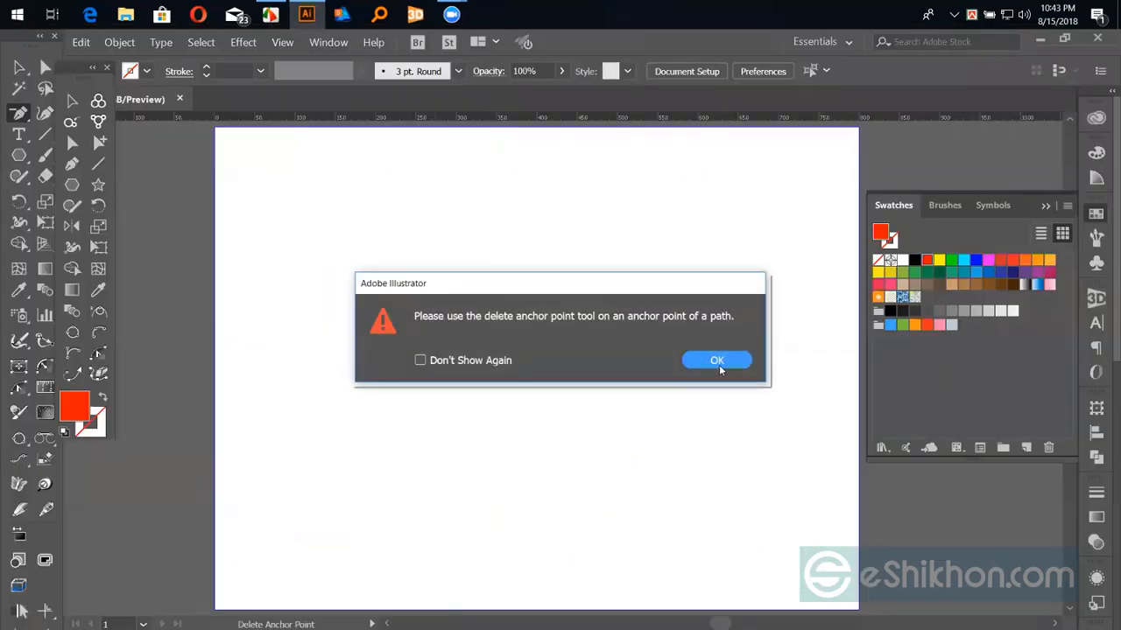
pyautogui.press('Return')
pyautogui.press('v')
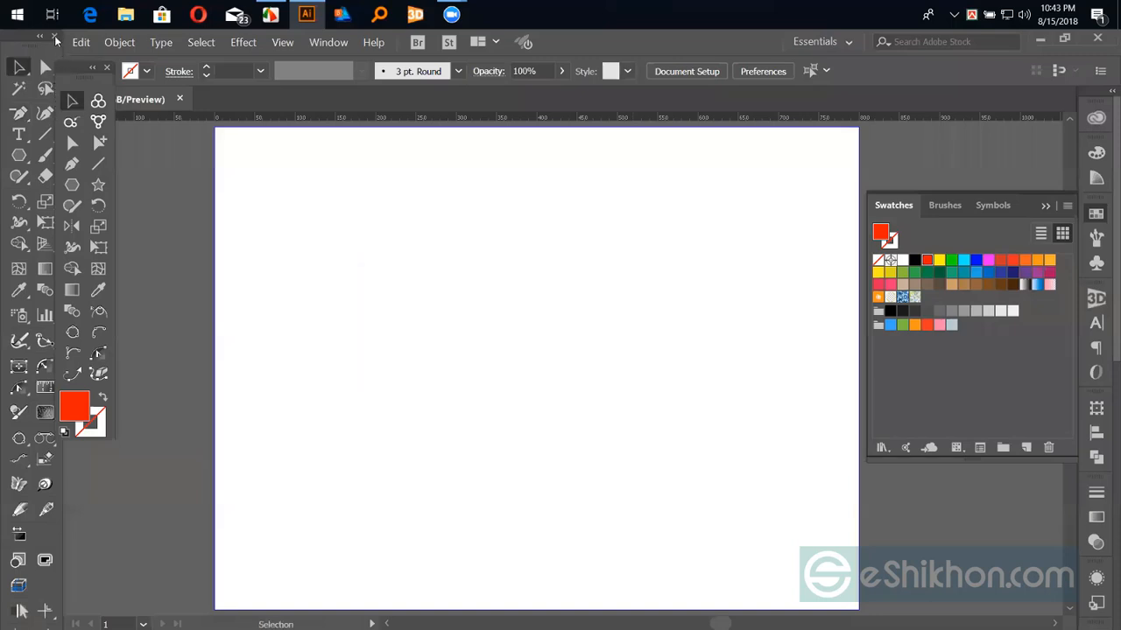
# Declutter the workspace by closing the full toolbox and collapsing the Swatches panel, with the custom toolbox moved beside the artboard.
pyautogui.click(55, 38)
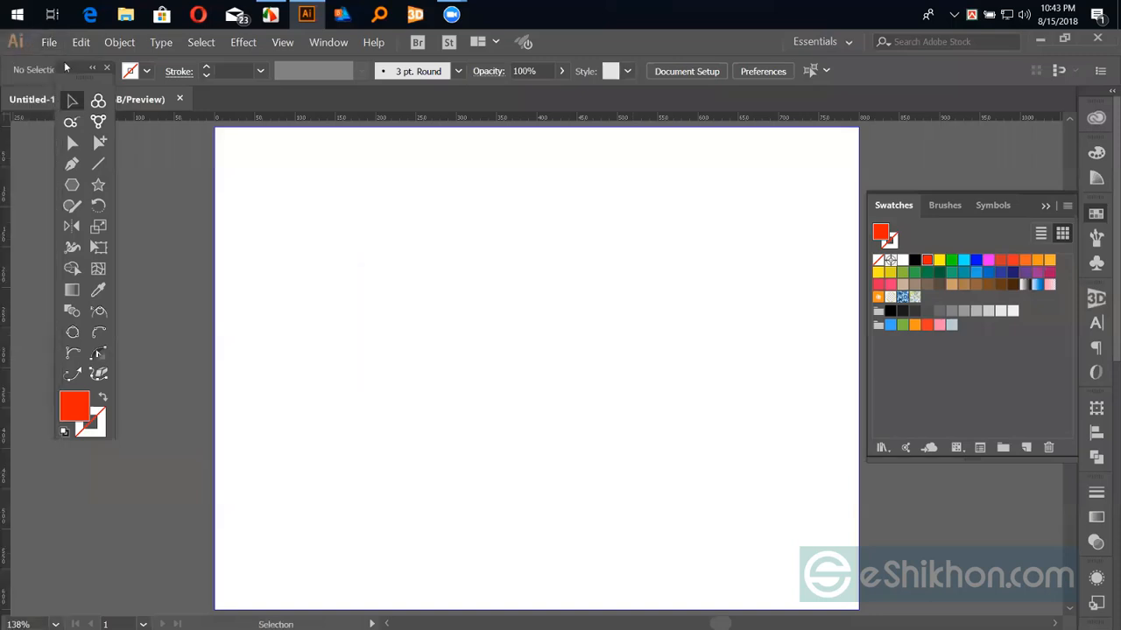
pyautogui.moveTo(69, 65); pyautogui.dragTo(34, 149)
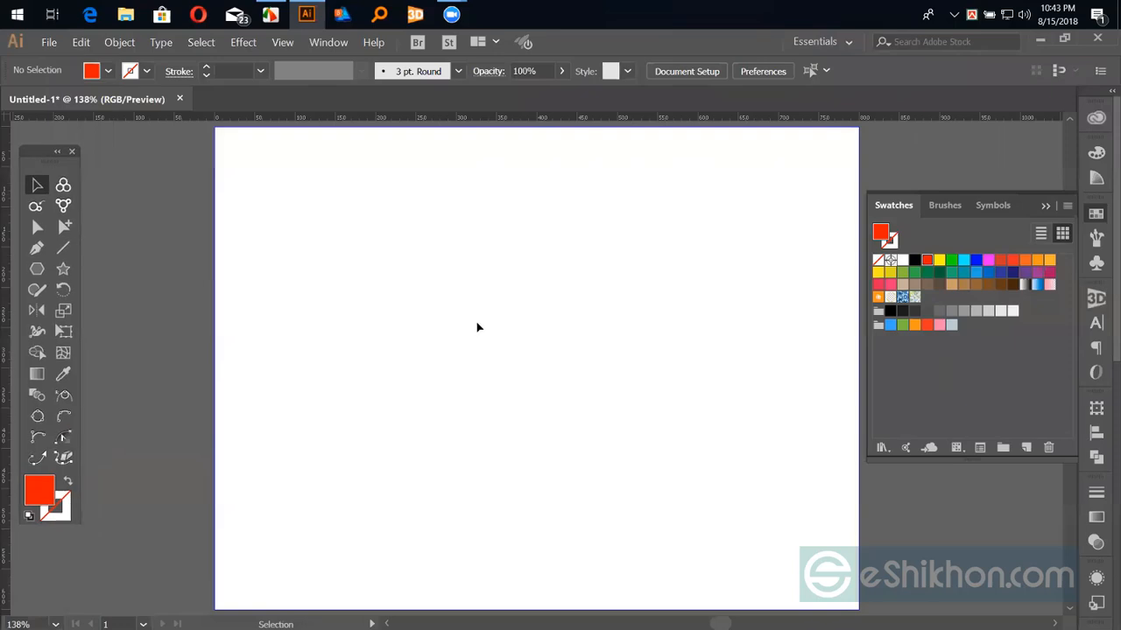
pyautogui.hotkey('ctrl', '0')
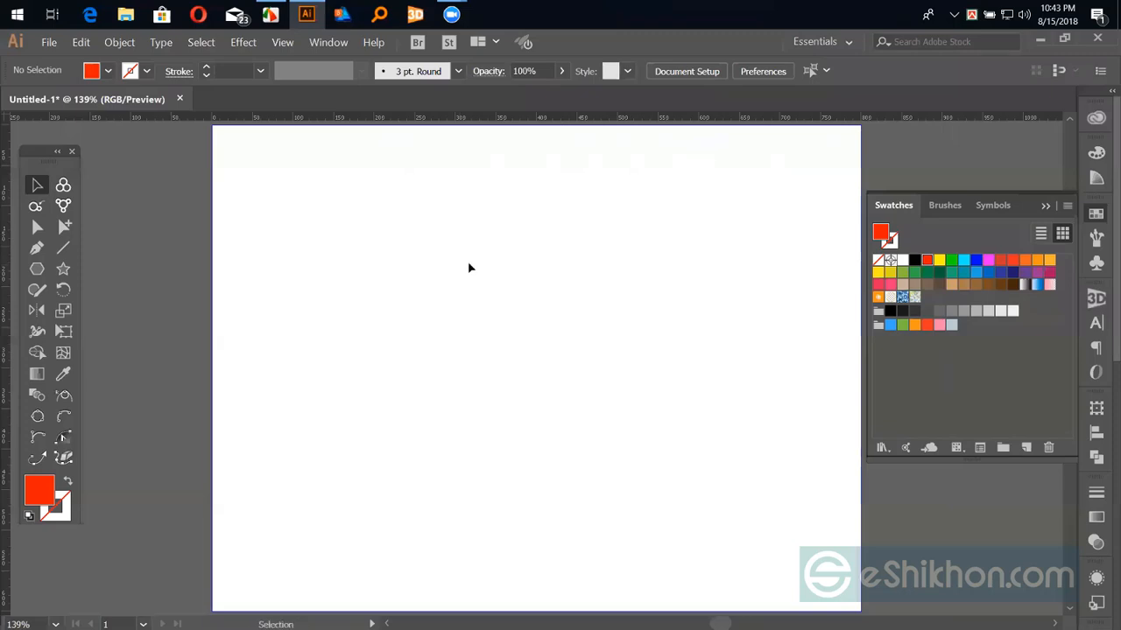
pyautogui.click(1044, 206)
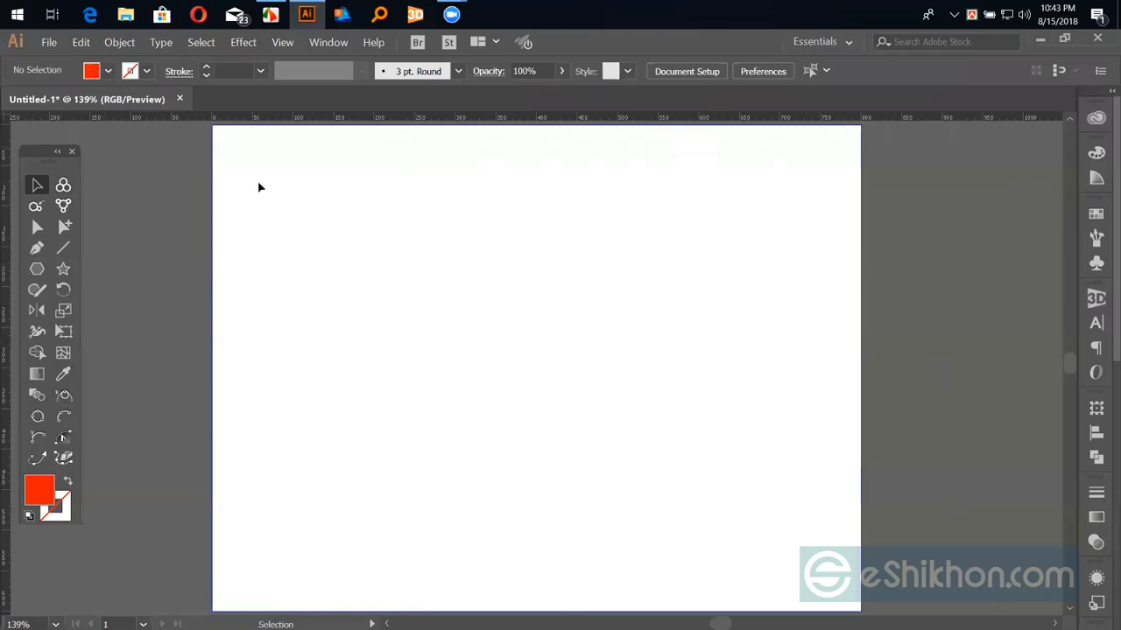
pyautogui.click(241, 43)
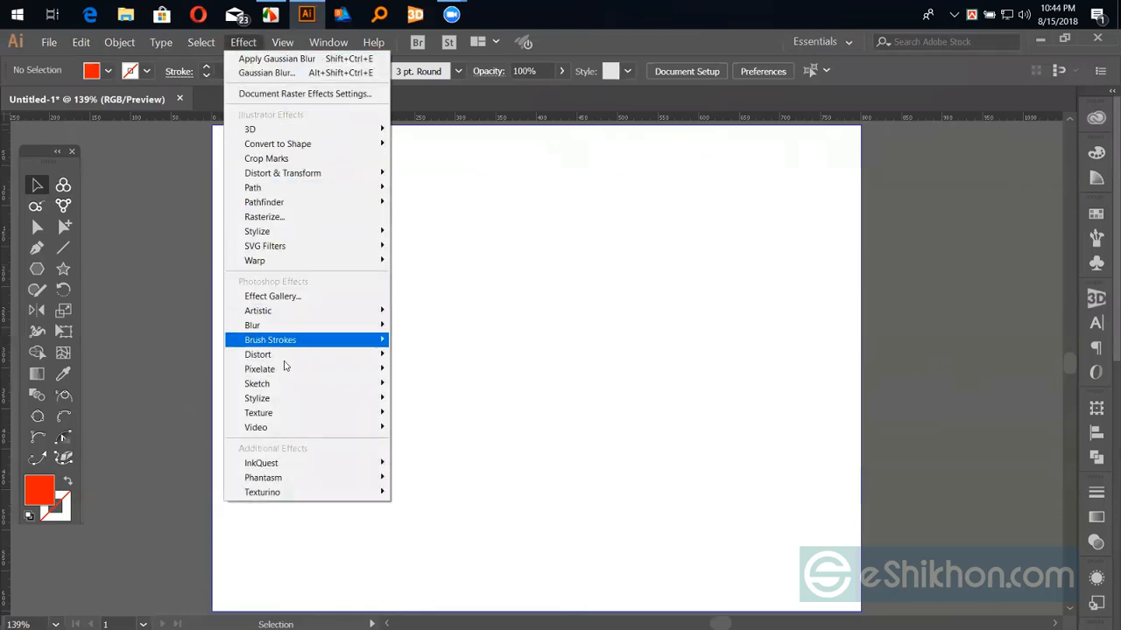
pyautogui.click(38, 271)
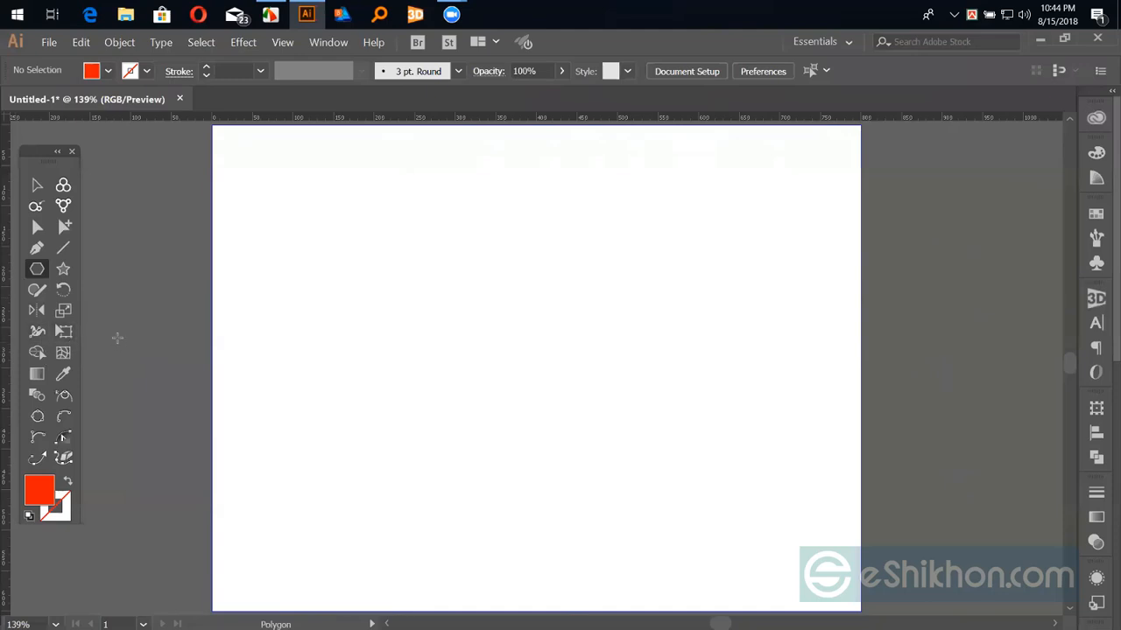
pyautogui.press('m')
pyautogui.moveTo(391, 246); pyautogui.dragTo(542, 378)
pyautogui.hotkey('ctrl', 'z')
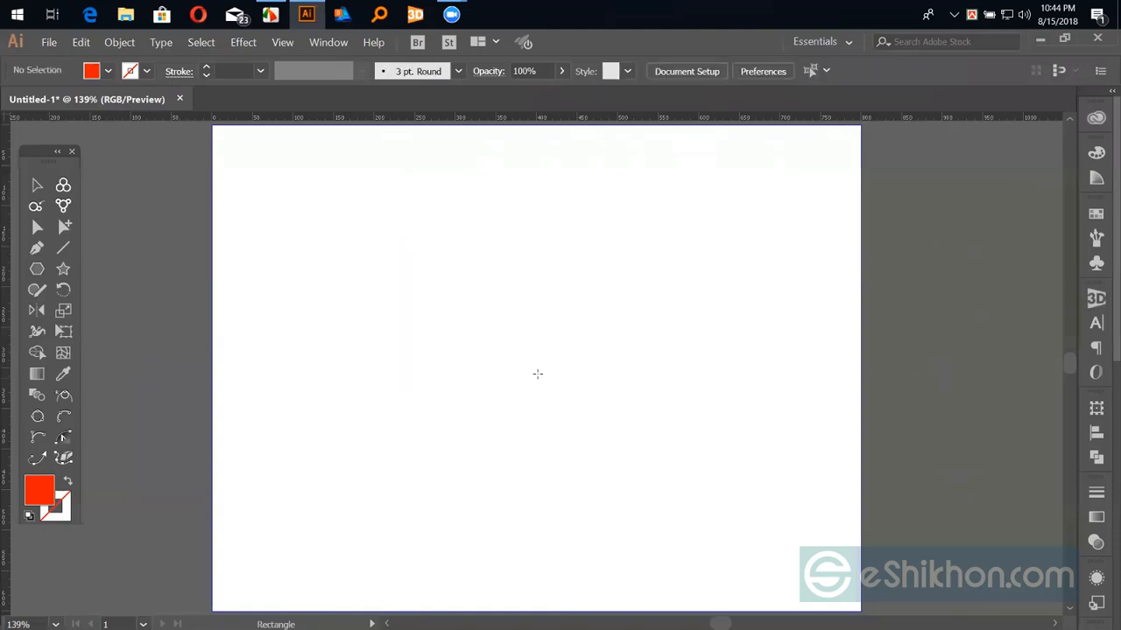
# Draw a red circle near the middle of the artboard with the Ellipse tool and delete it.
pyautogui.press('l')
pyautogui.moveTo(468, 333); pyautogui.dragTo(500, 415)
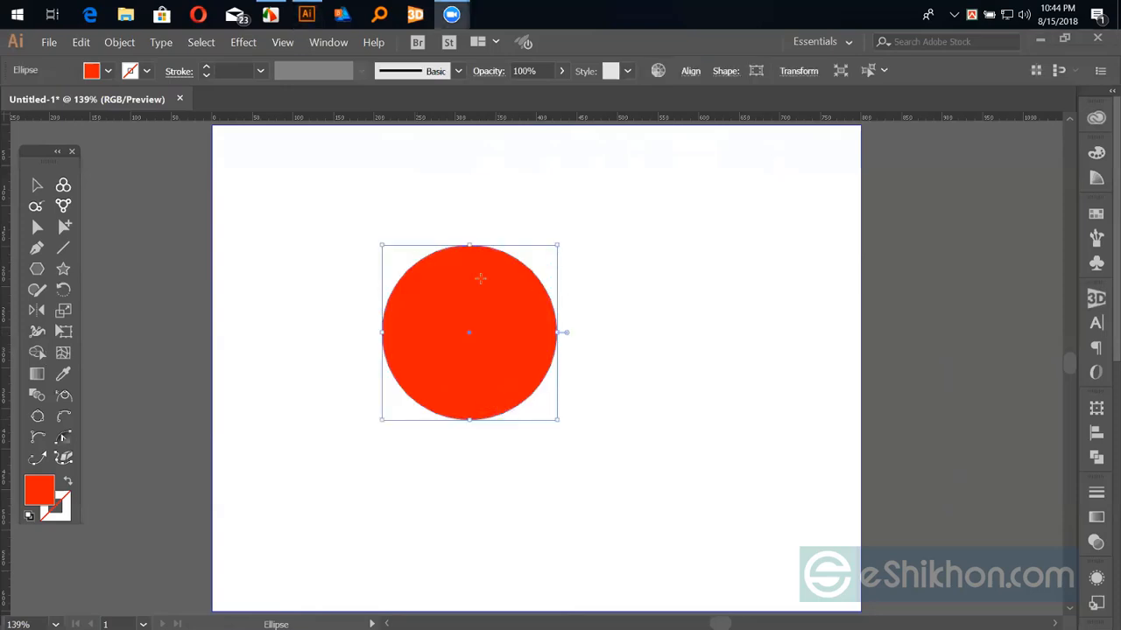
pyautogui.press('v')
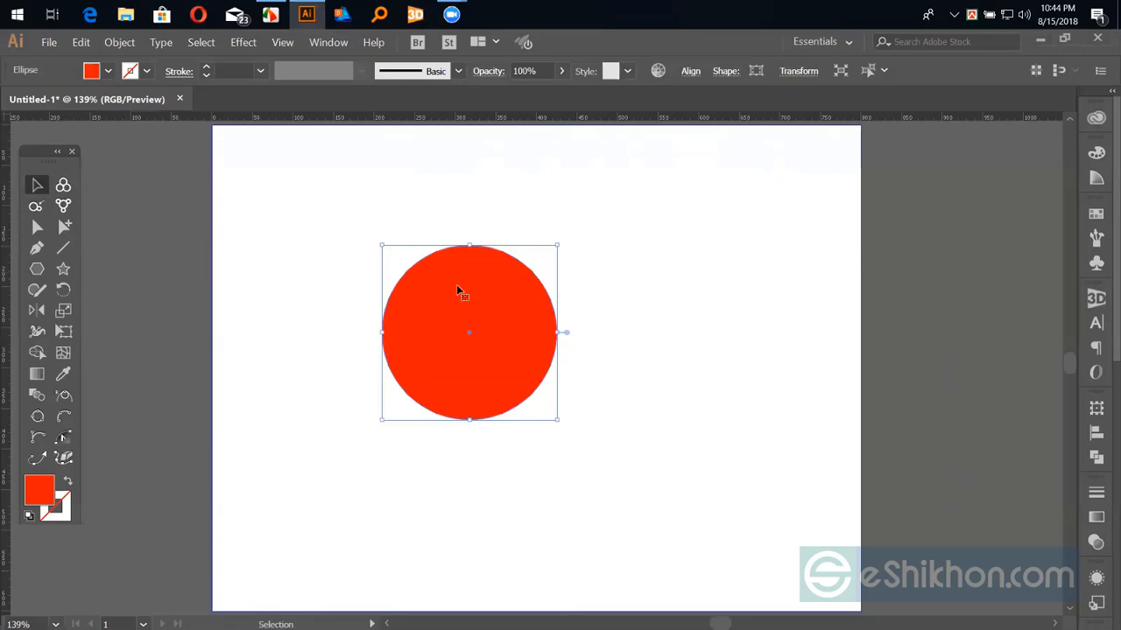
pyautogui.press('Delete')
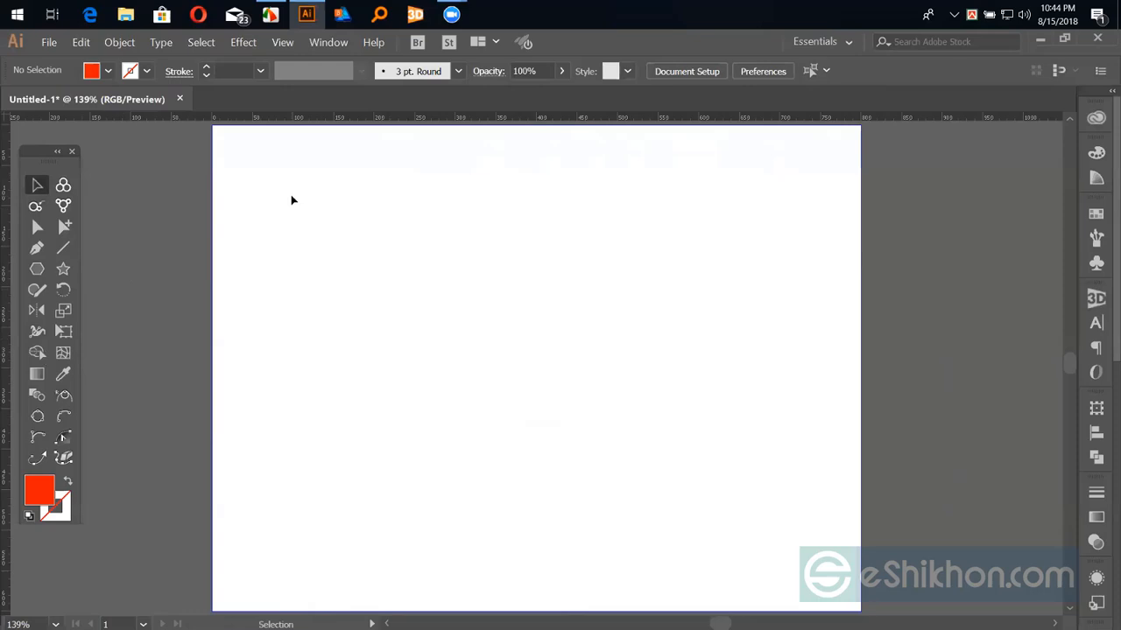
pyautogui.click(243, 44)
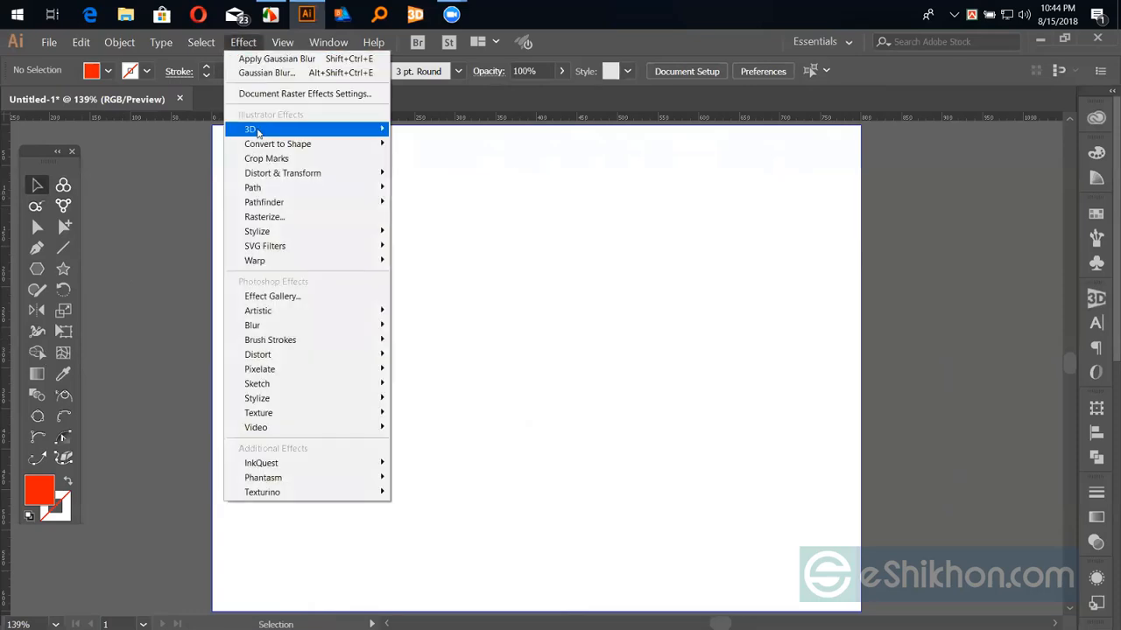
pyautogui.moveTo(324, 146)
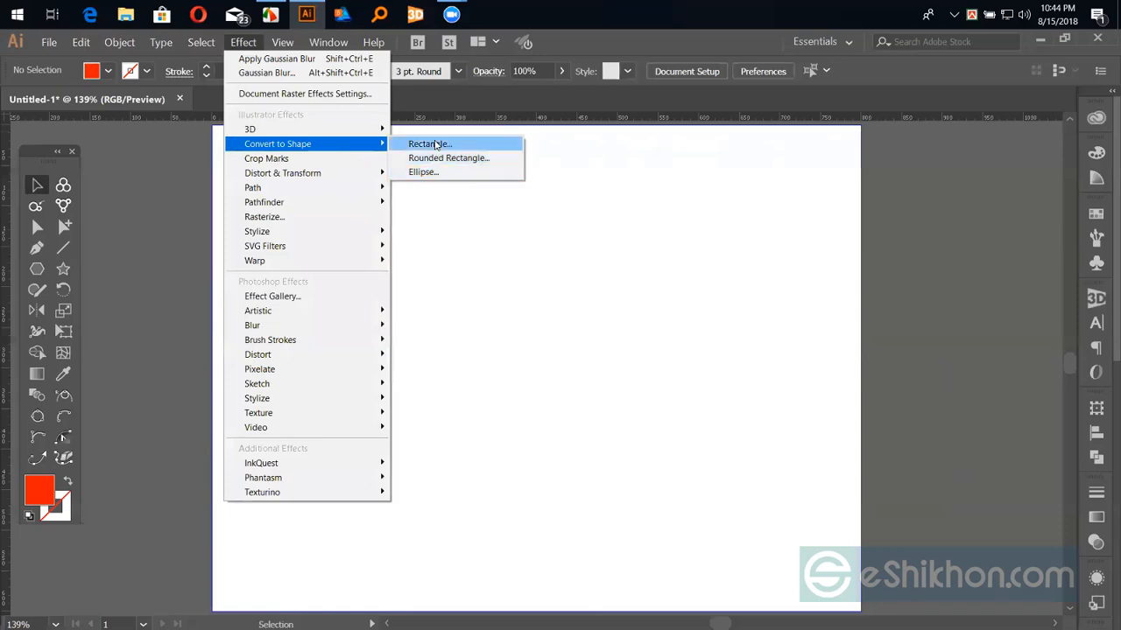
pyautogui.click(49, 193)
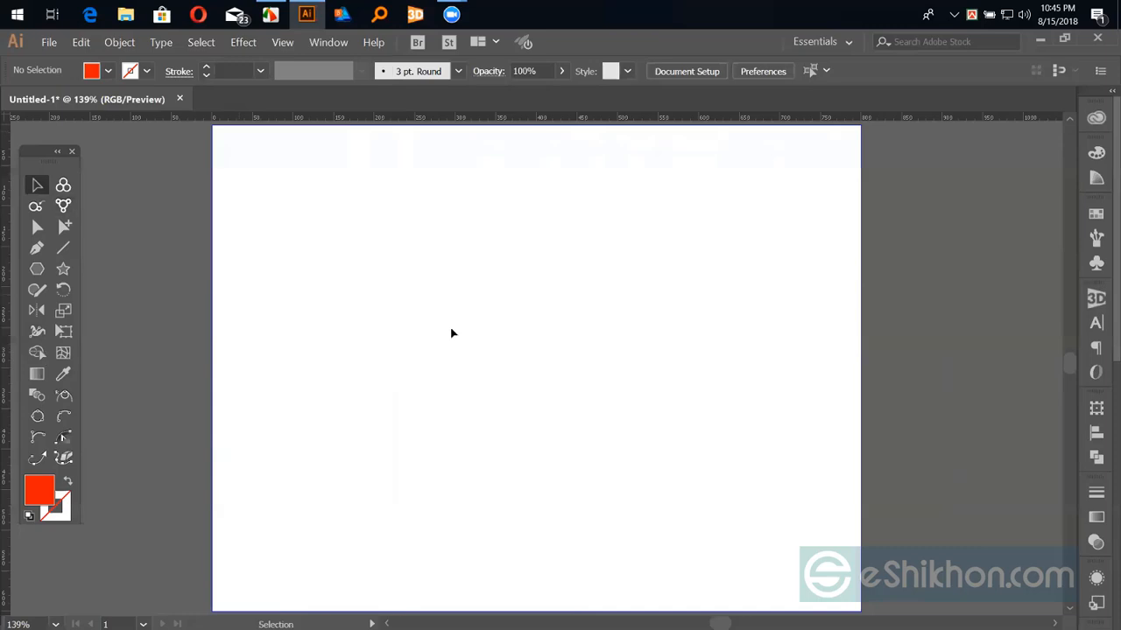
# Draw a red circle mid-artboard and apply Convert to Shape as a Rectangle with relative extra width and height of 20 px.
pyautogui.press('l')
pyautogui.moveTo(529, 374); pyautogui.dragTo(565, 452)
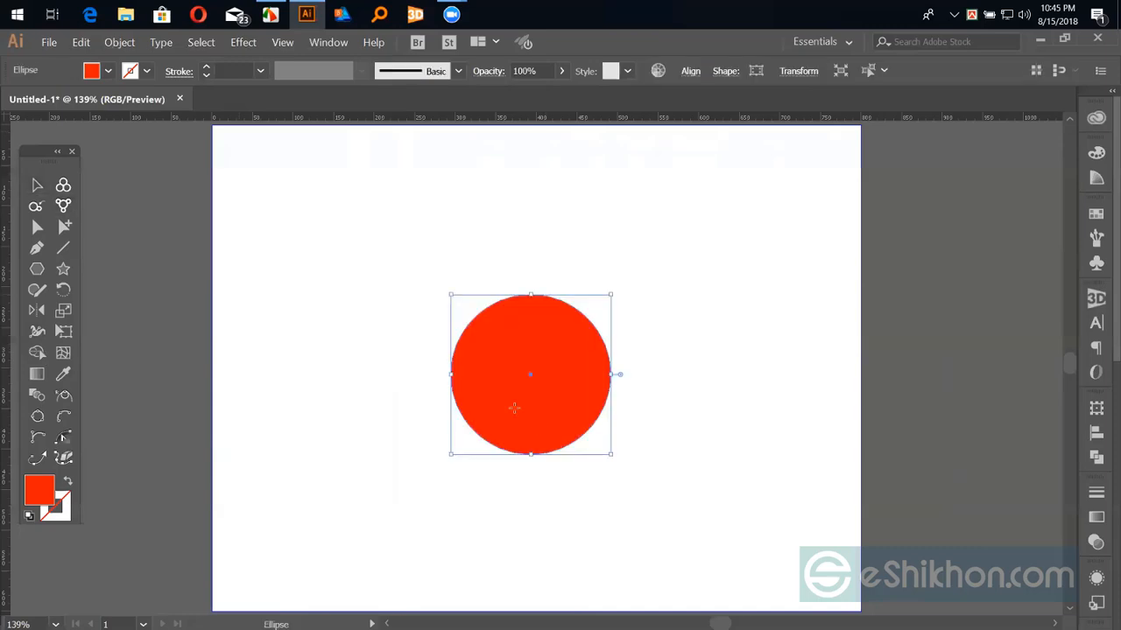
pyautogui.click(243, 42)
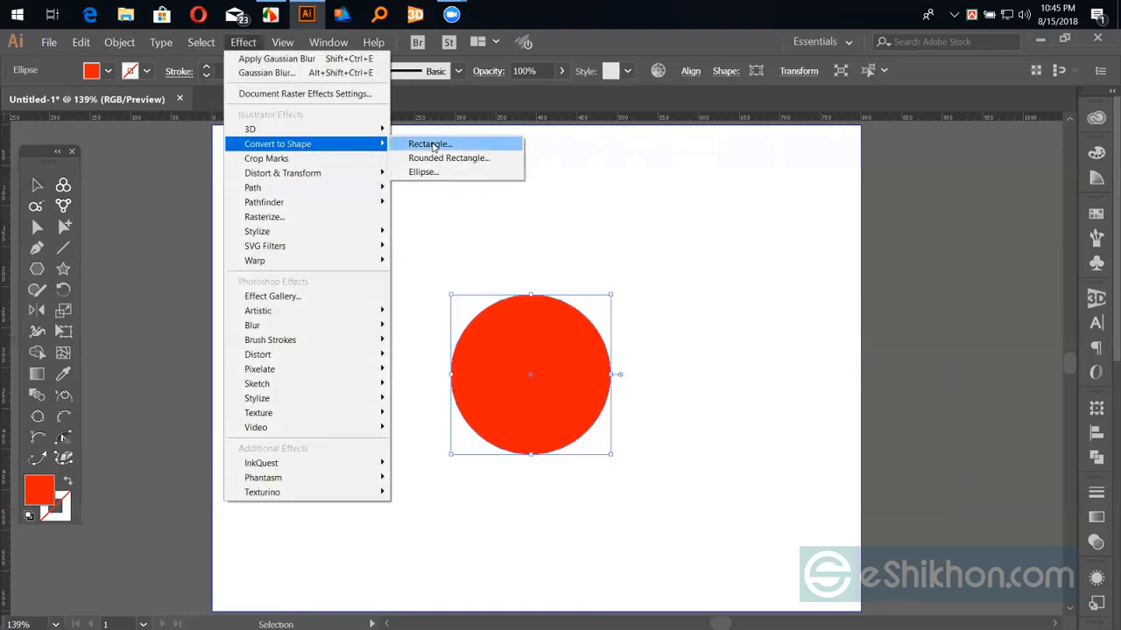
pyautogui.click(429, 145)
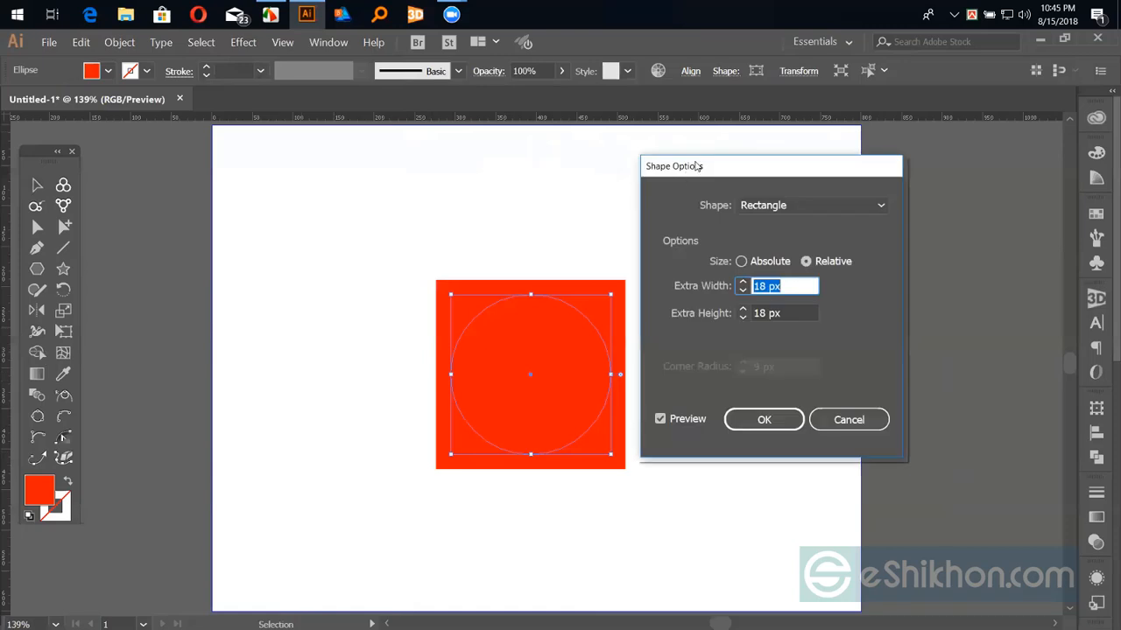
pyautogui.moveTo(697, 167); pyautogui.dragTo(853, 166)
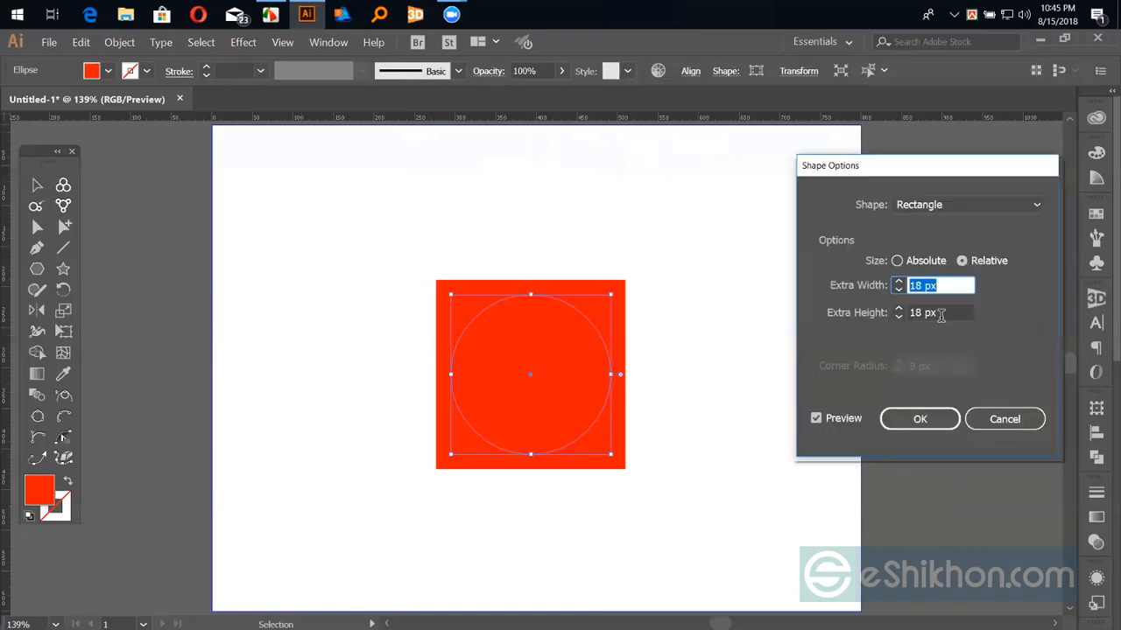
pyautogui.press('Tab')
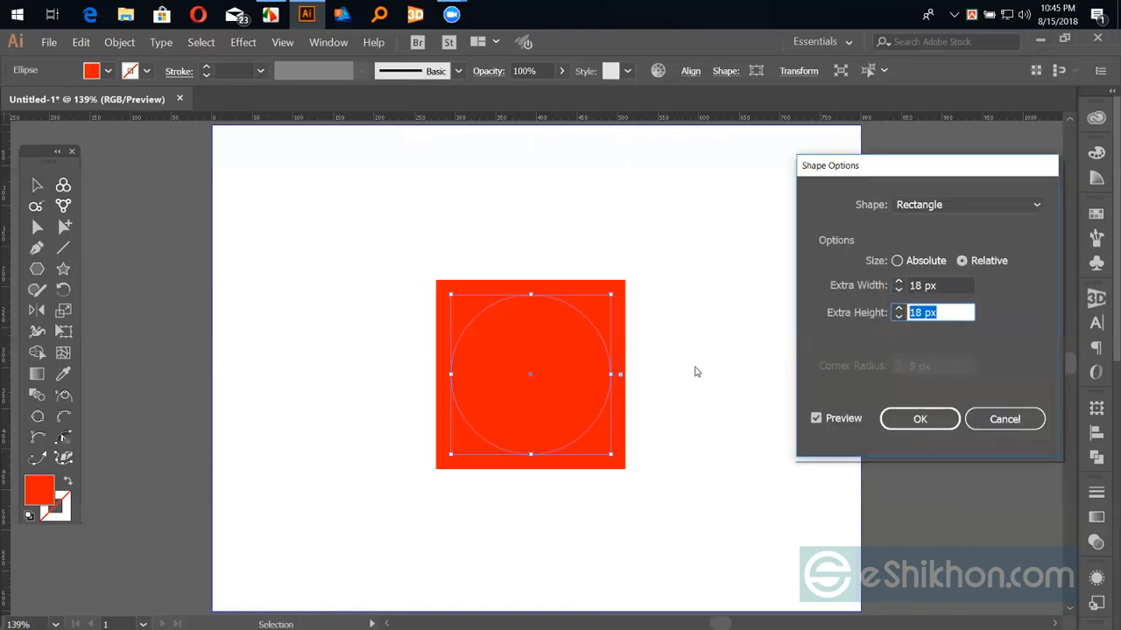
pyautogui.write('20')
pyautogui.click(919, 285)
pyautogui.write('20')
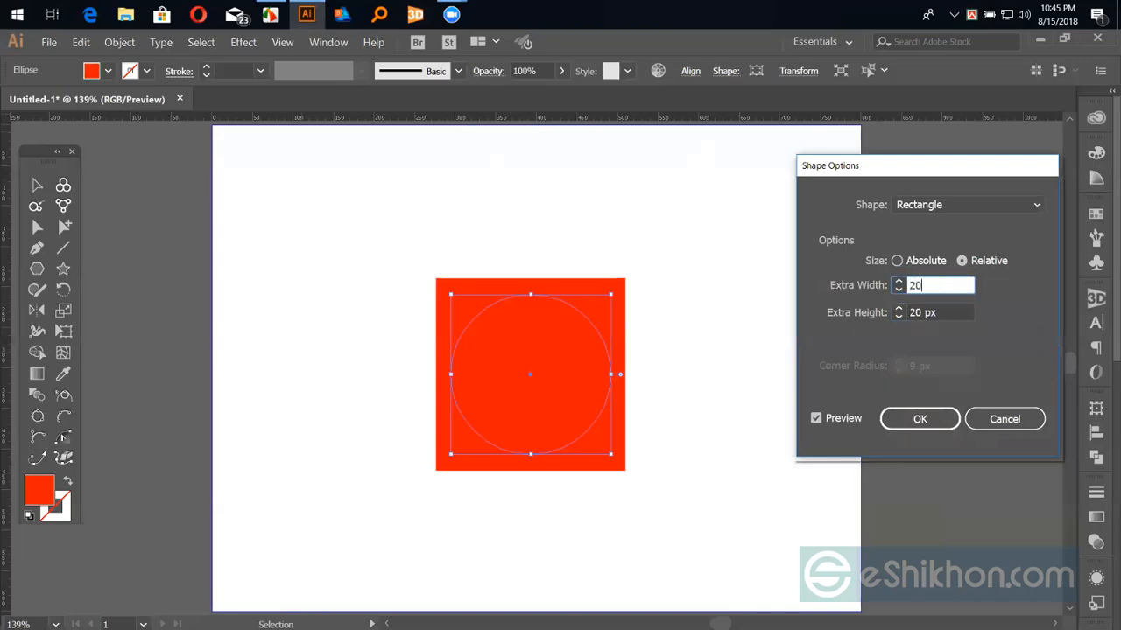
pyautogui.press('Tab')
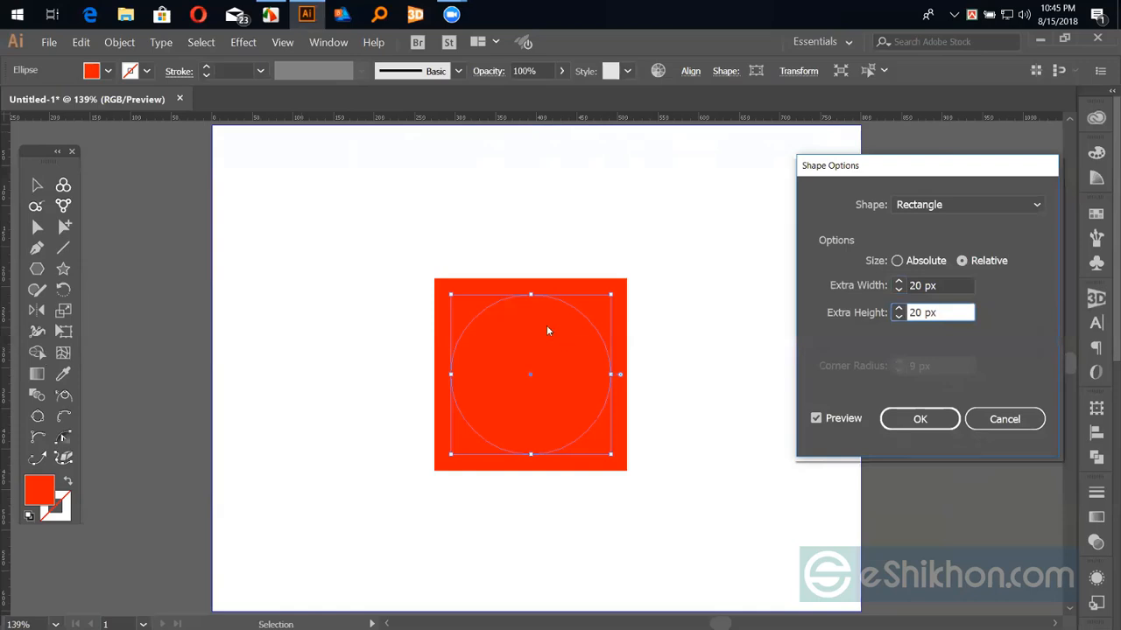
pyautogui.click(919, 418)
# Expand the circle's rectangle appearance into a real path and inspect its top edge with Direct Selection.
pyautogui.click(37, 185)
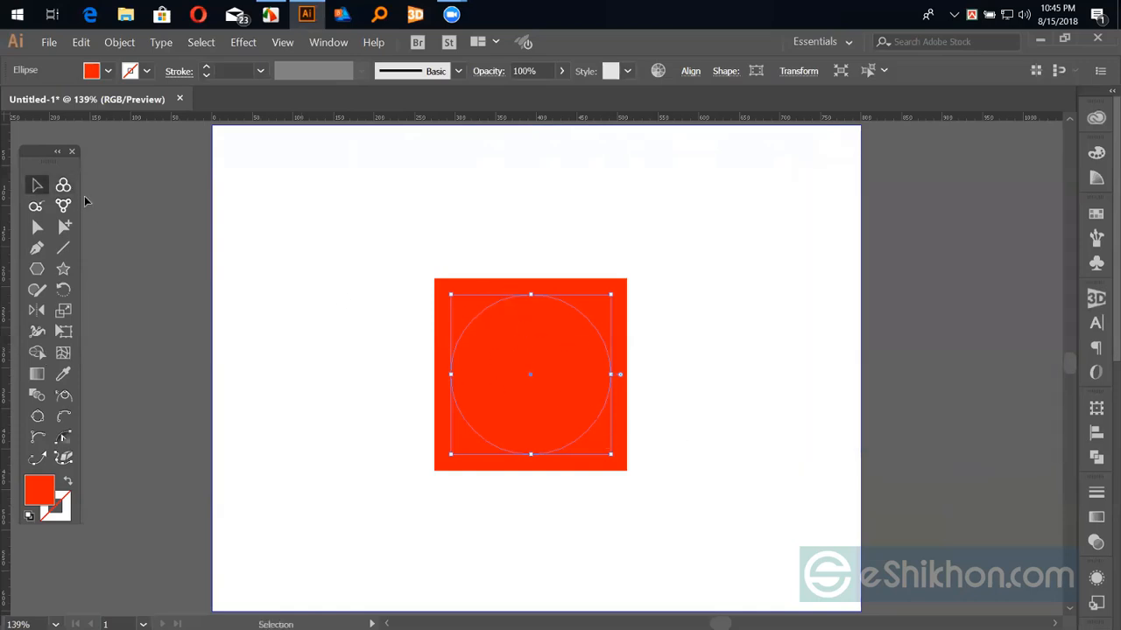
pyautogui.click(341, 245)
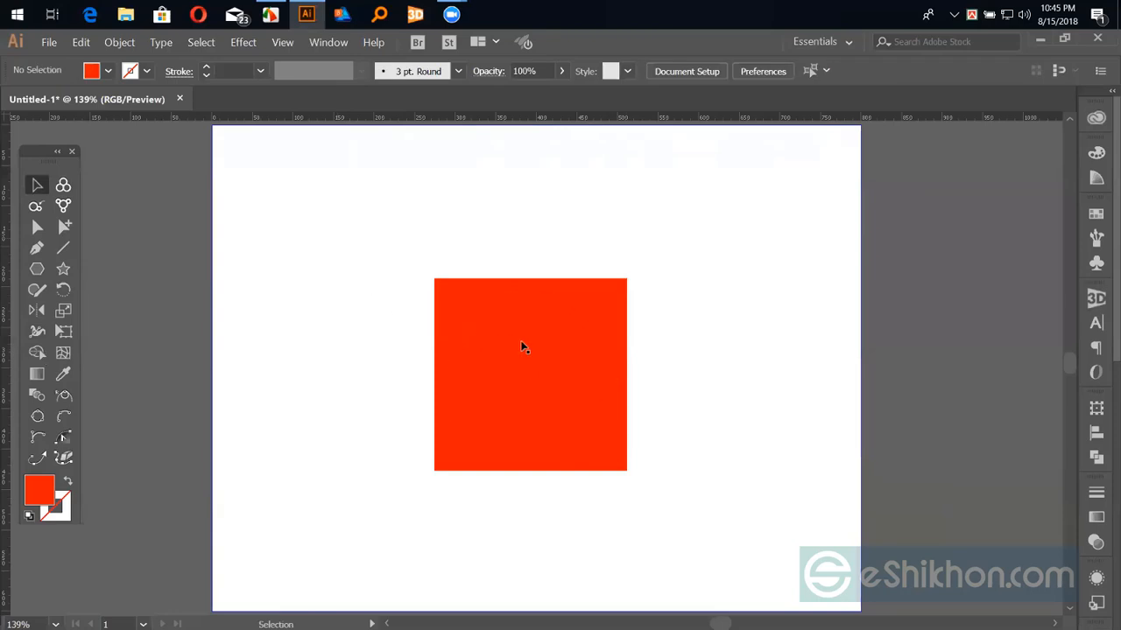
pyautogui.click(471, 307)
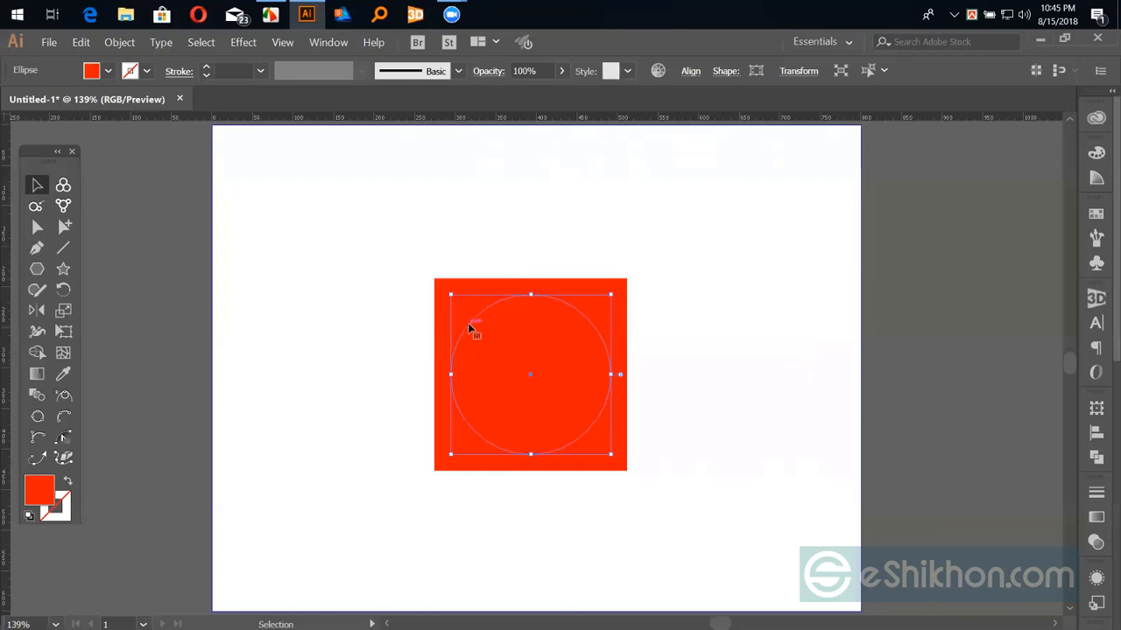
pyautogui.click(119, 42)
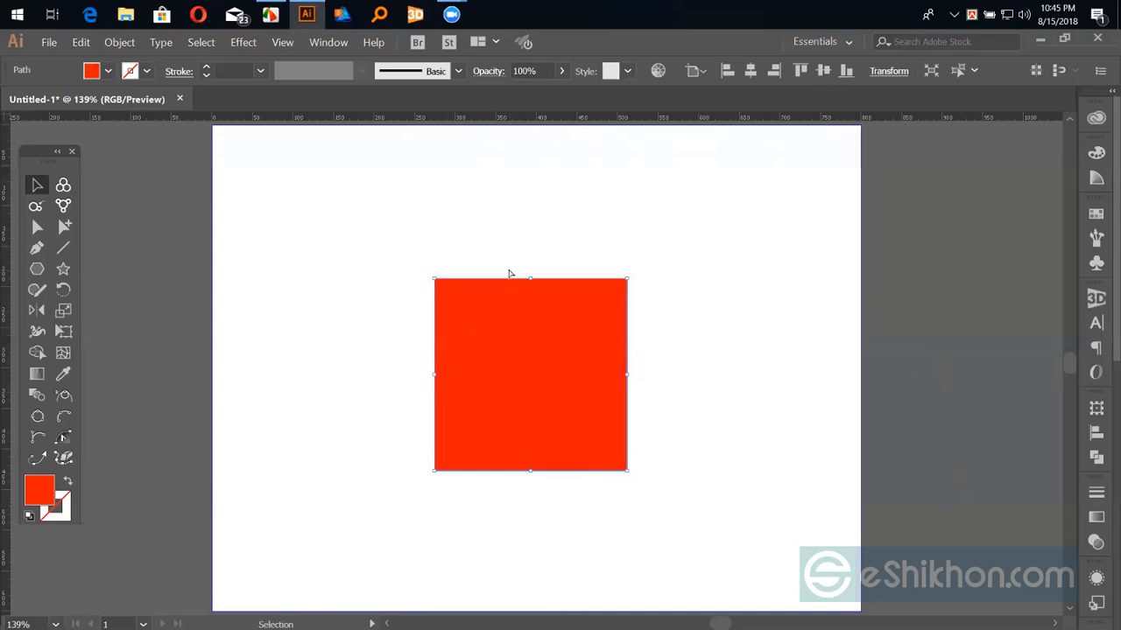
pyautogui.press('a')
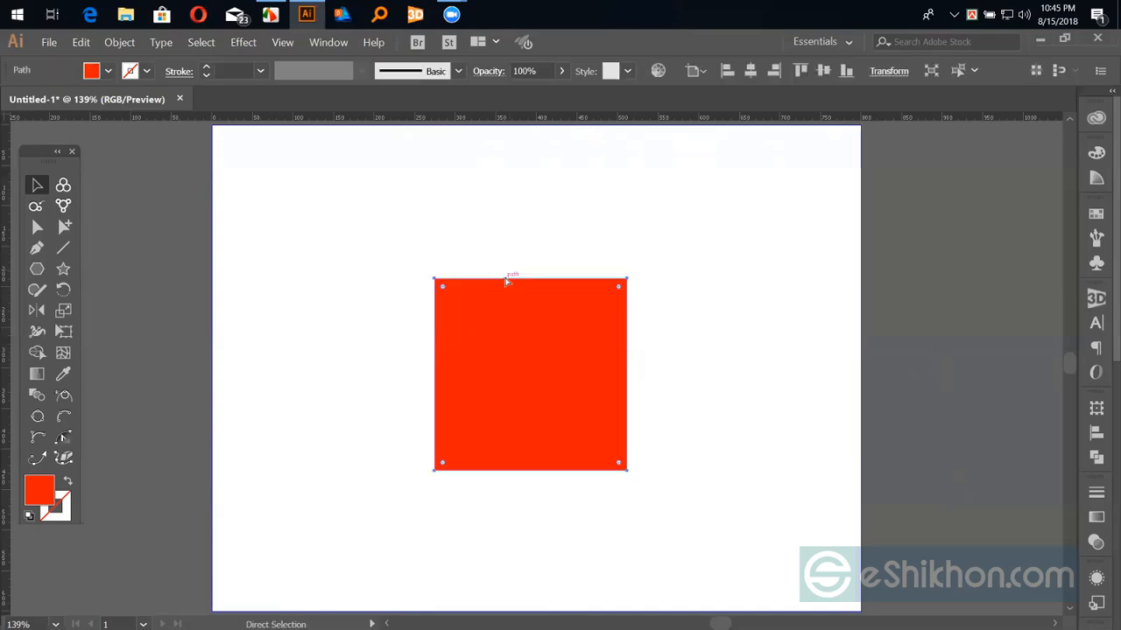
pyautogui.click(507, 282)
# Undo the expansion and the rectangle conversion on the circle, and clear the selection.
pyautogui.press('v')
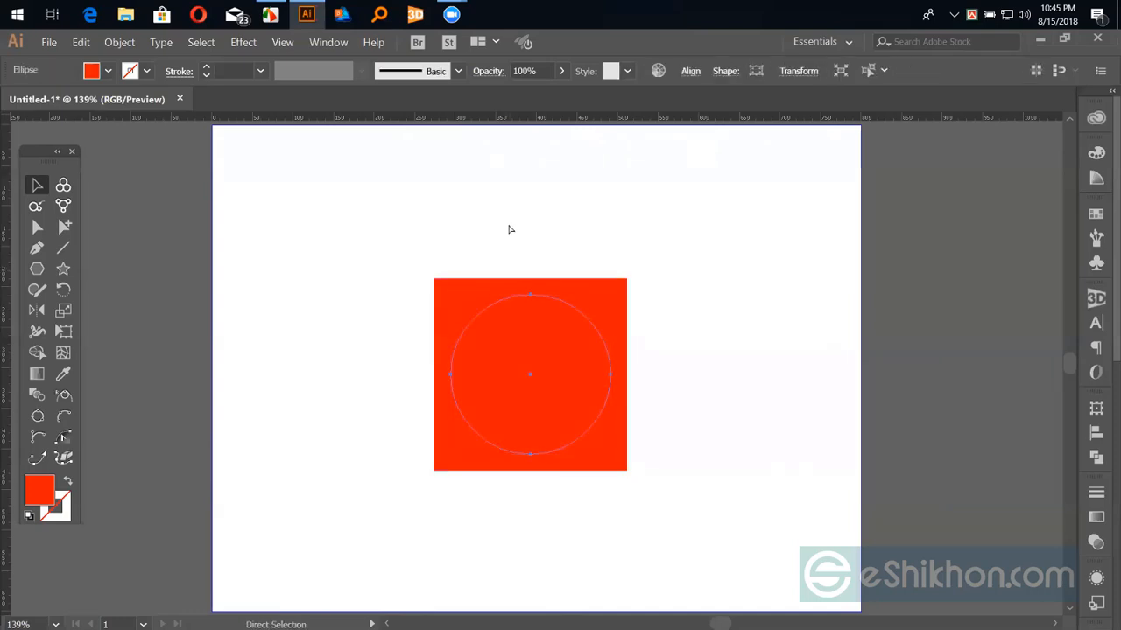
pyautogui.hotkey('ctrl', 'z')
pyautogui.click(160, 253)
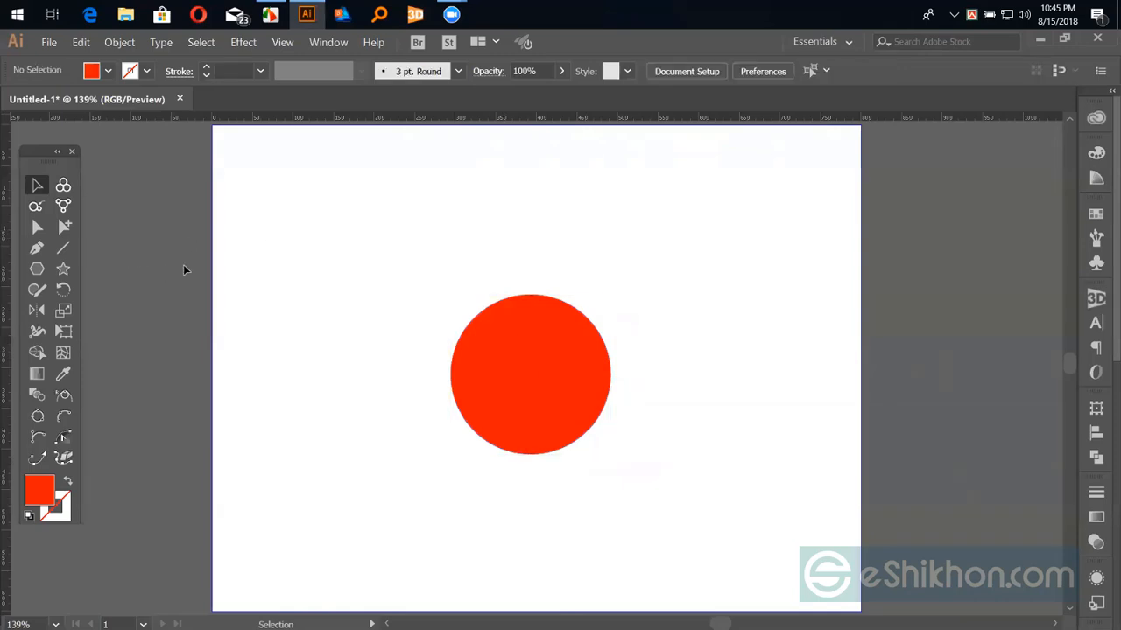
# Draw a red square about 207 px wide above and left of the circle and preview its conversion to an Ellipse.
pyautogui.press('m')
pyautogui.moveTo(323, 290); pyautogui.dragTo(355, 376)
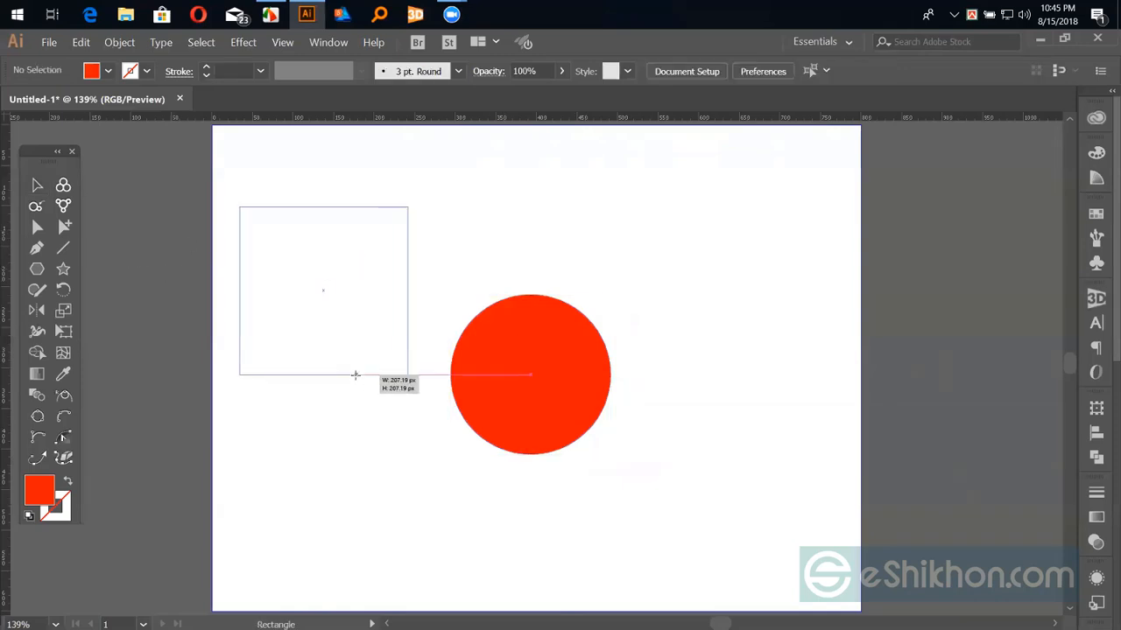
pyautogui.click(244, 43)
pyautogui.moveTo(329, 179)
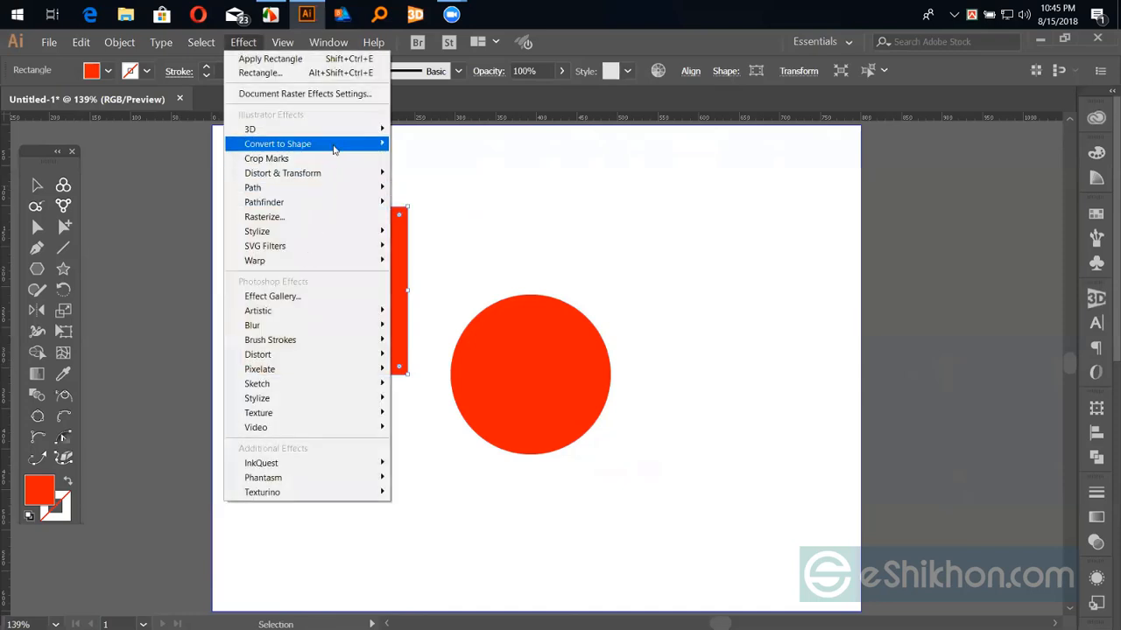
pyautogui.moveTo(337, 147)
pyautogui.click(425, 173)
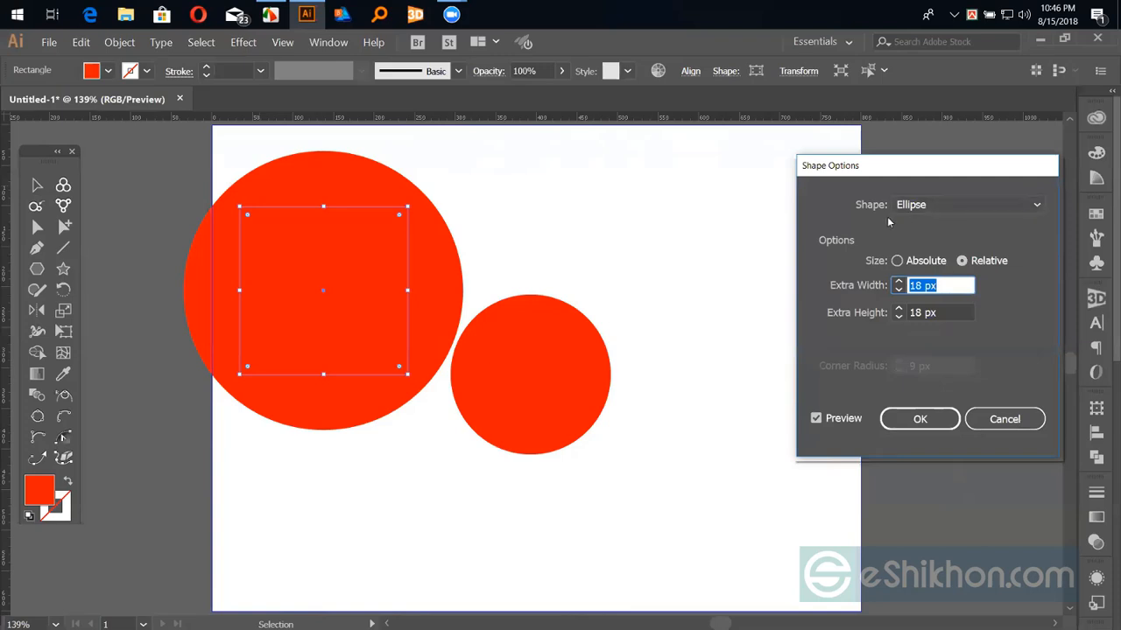
# Preview the square as a Rounded Rectangle with a 32 px corner radius and cancel the conversion.
pyautogui.click(964, 204)
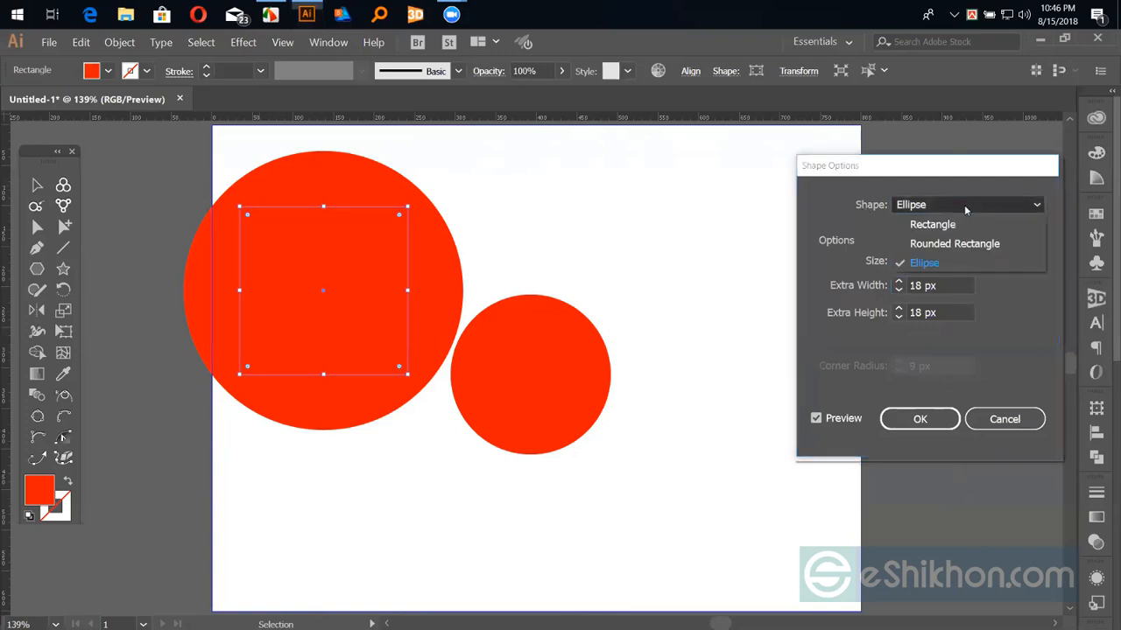
pyautogui.click(938, 245)
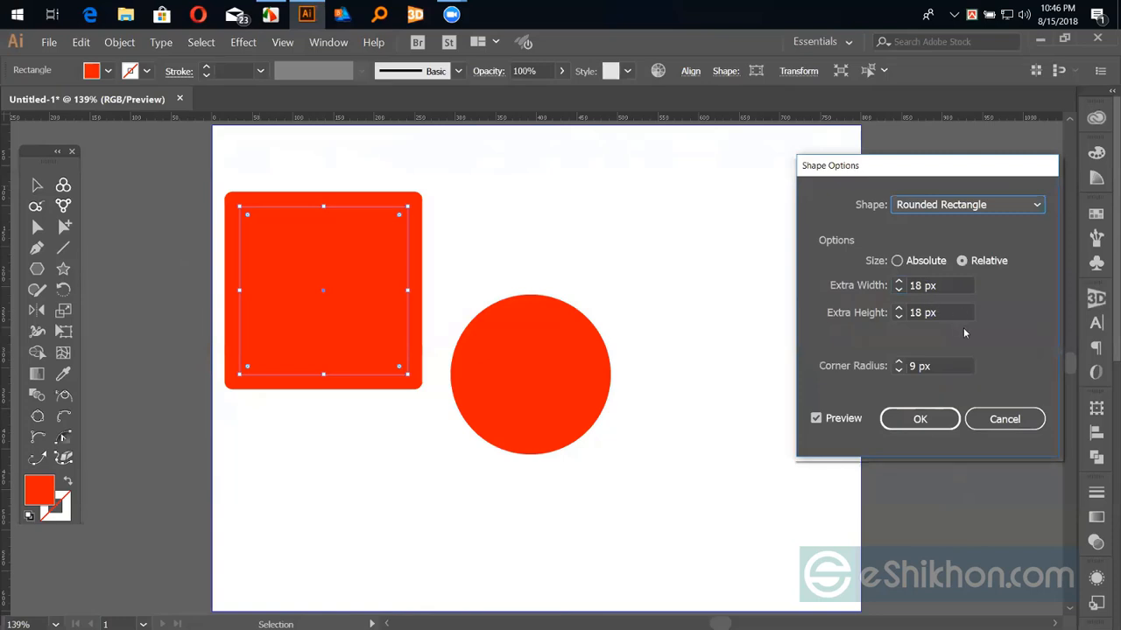
pyautogui.click(929, 366)
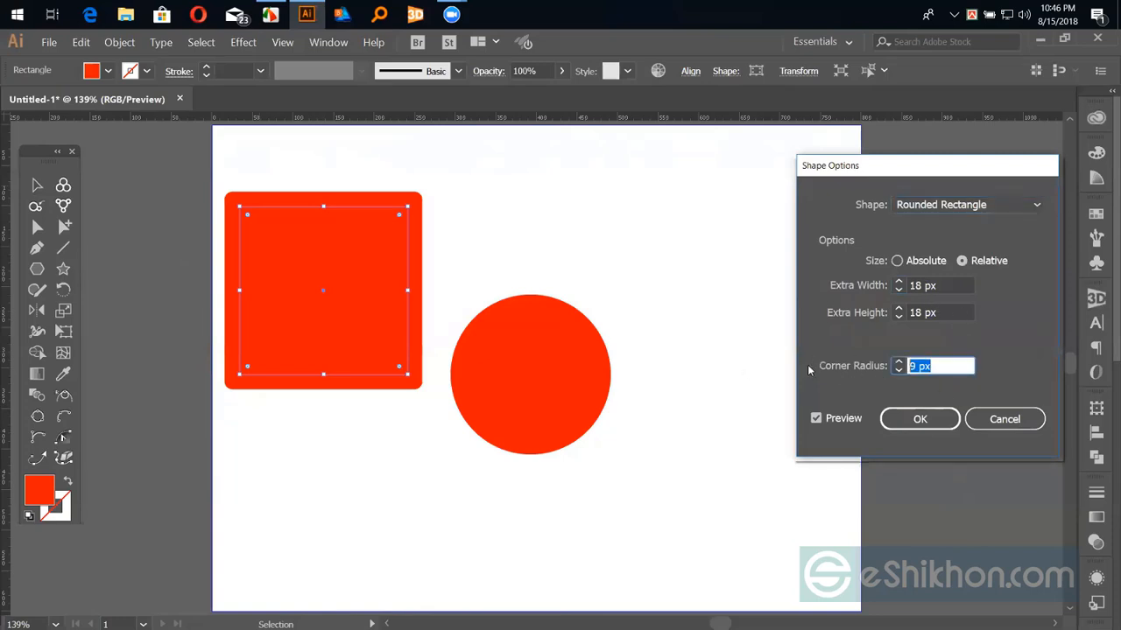
pyautogui.click(898, 362)
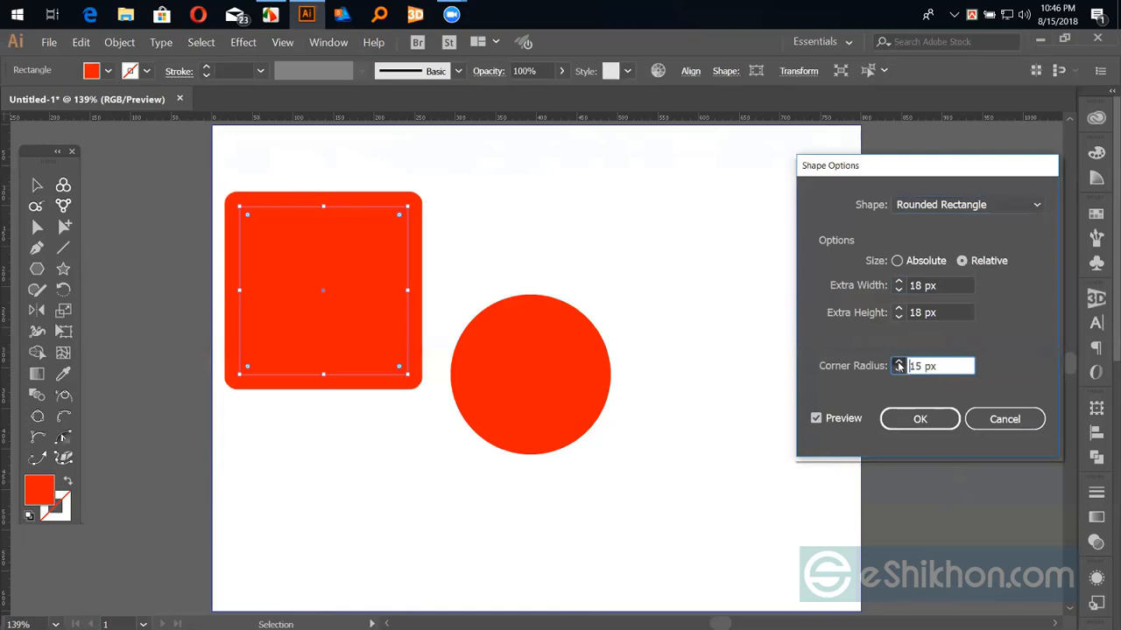
pyautogui.click(898, 362)
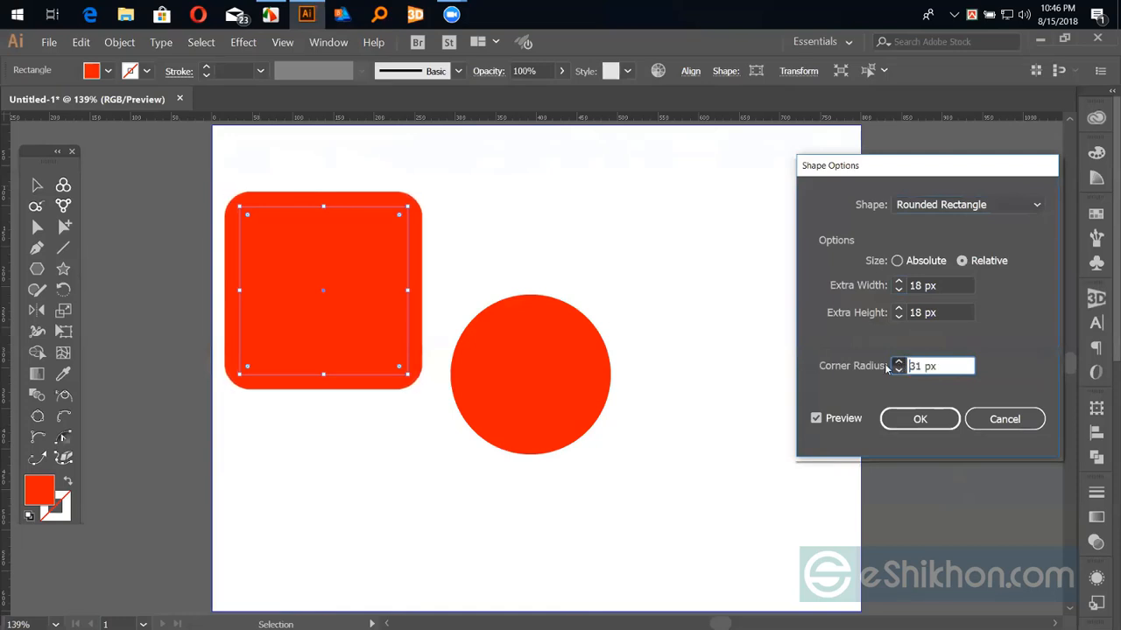
pyautogui.click(898, 363)
pyautogui.click(941, 286)
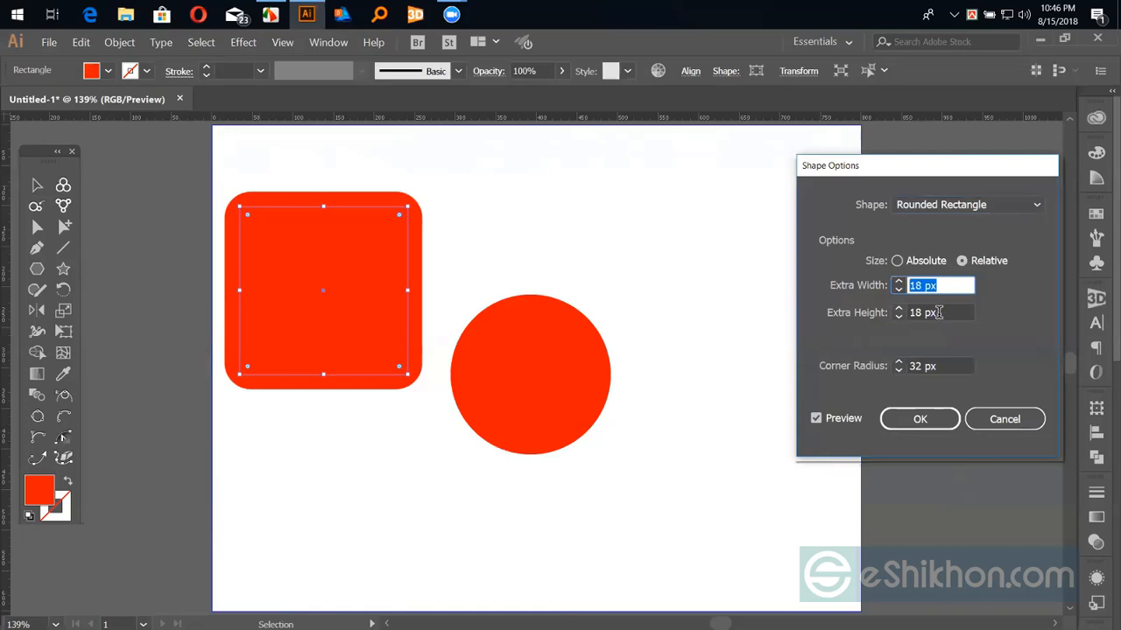
pyautogui.click(939, 312)
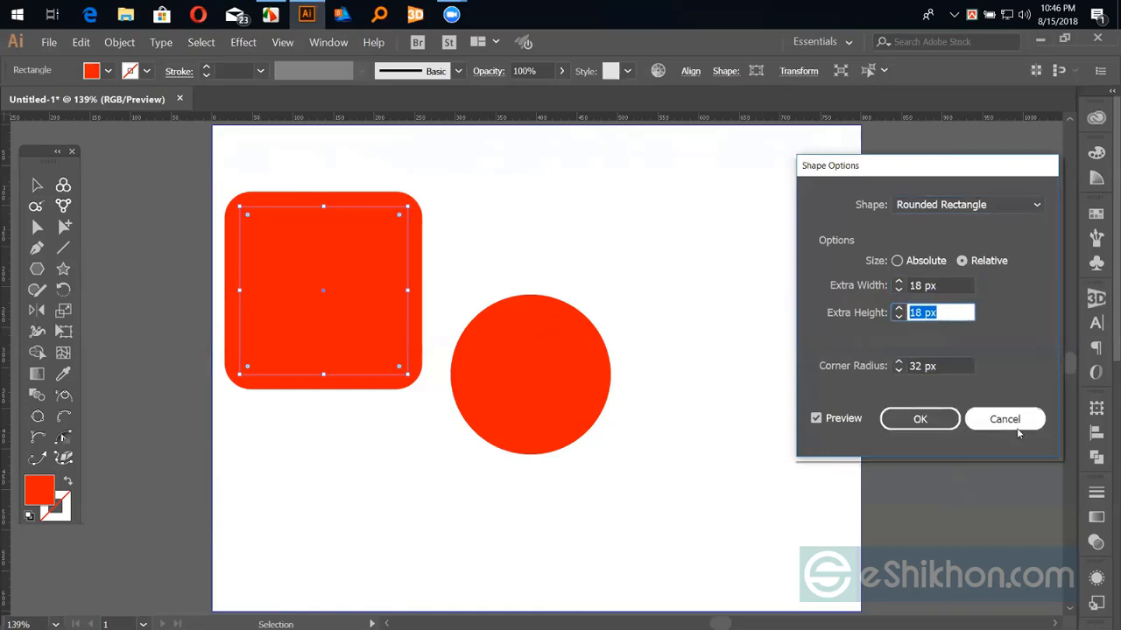
pyautogui.click(1004, 418)
# Delete both the square and the circle from the artboard.
pyautogui.click(35, 185)
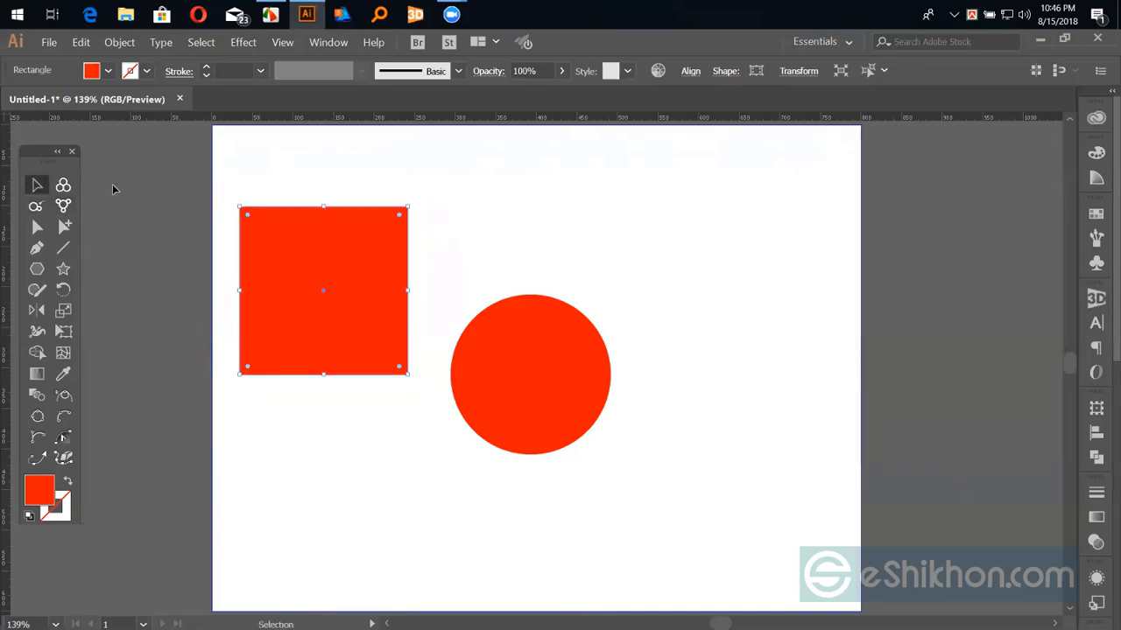
pyautogui.hotkey('ctrl', 'a')
pyautogui.press('Delete')
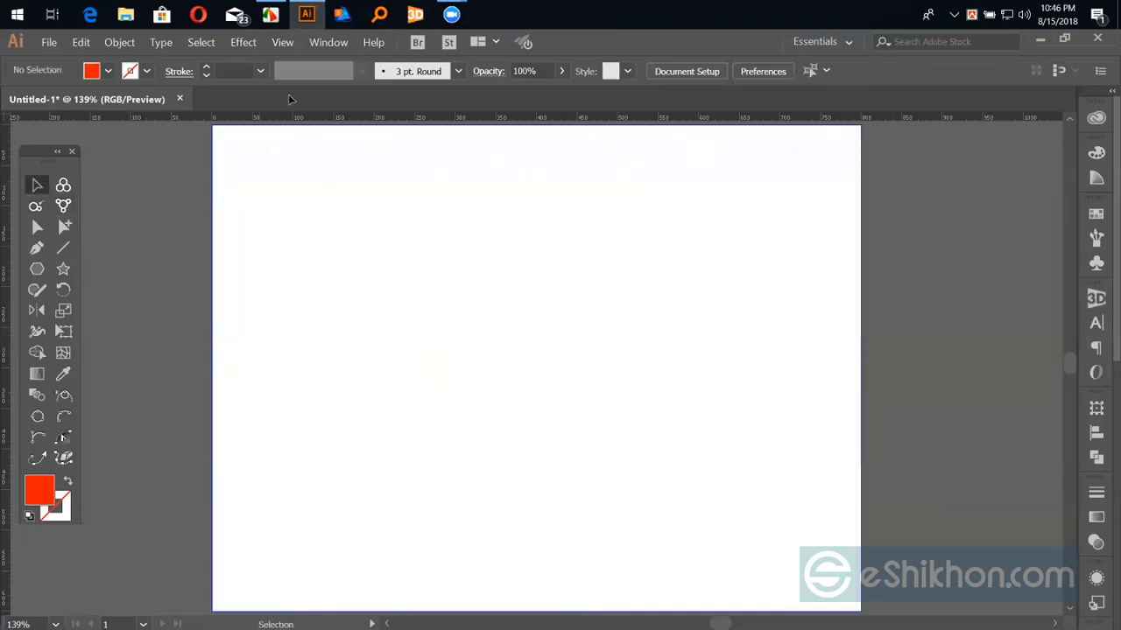
pyautogui.click(245, 42)
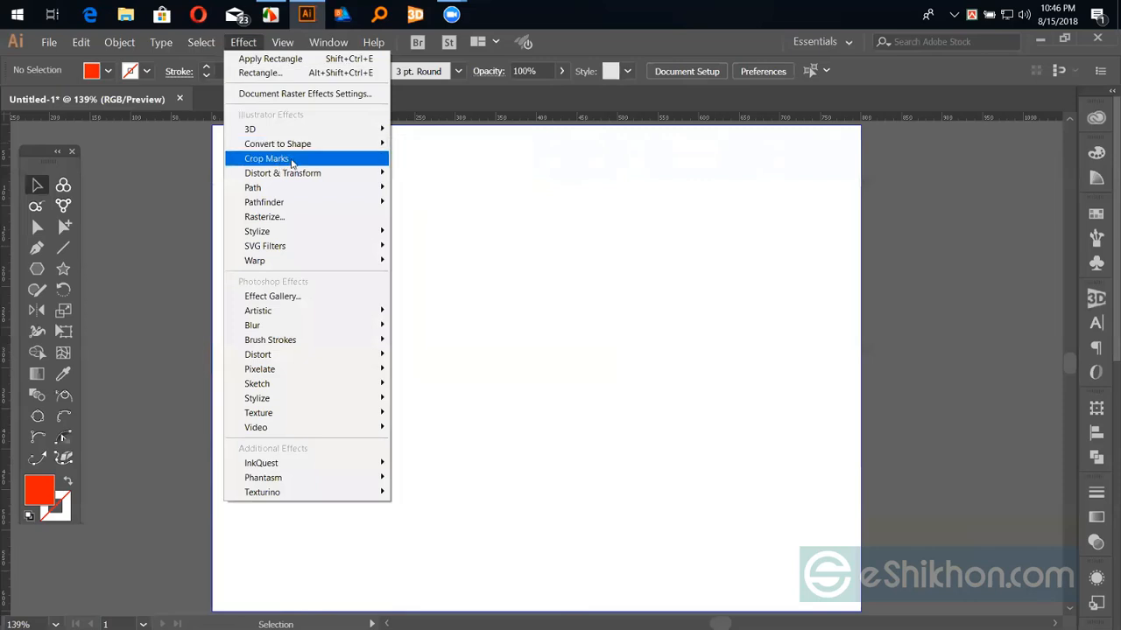
pyautogui.moveTo(291, 152)
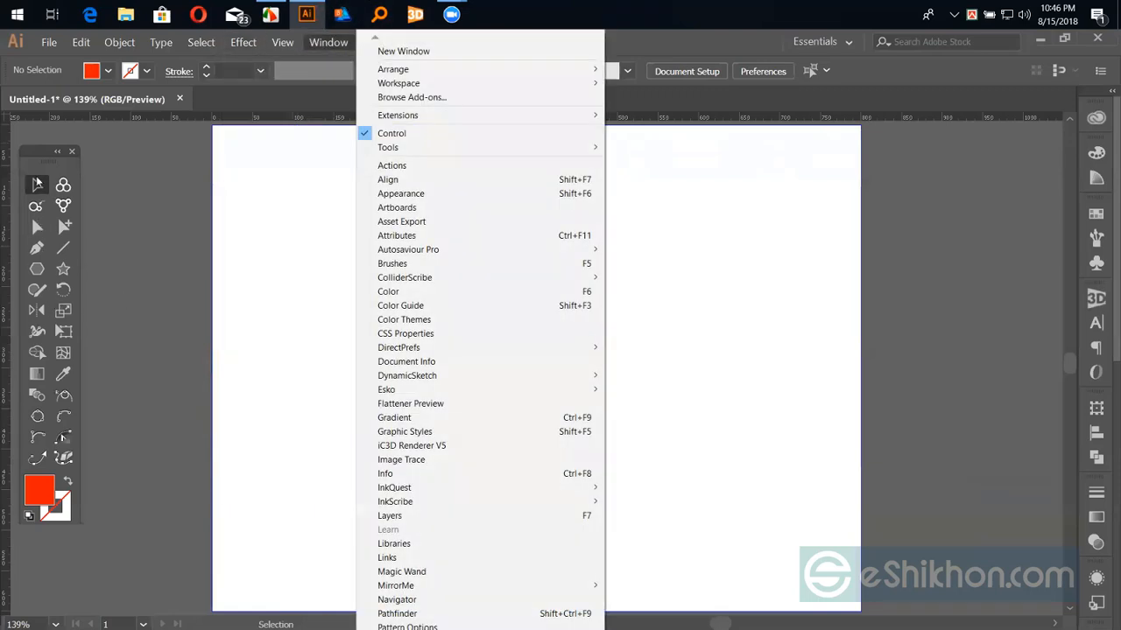
pyautogui.click(38, 186)
# Draw a red square near the middle of the artboard and apply the Crop Marks effect to it.
pyautogui.press('m')
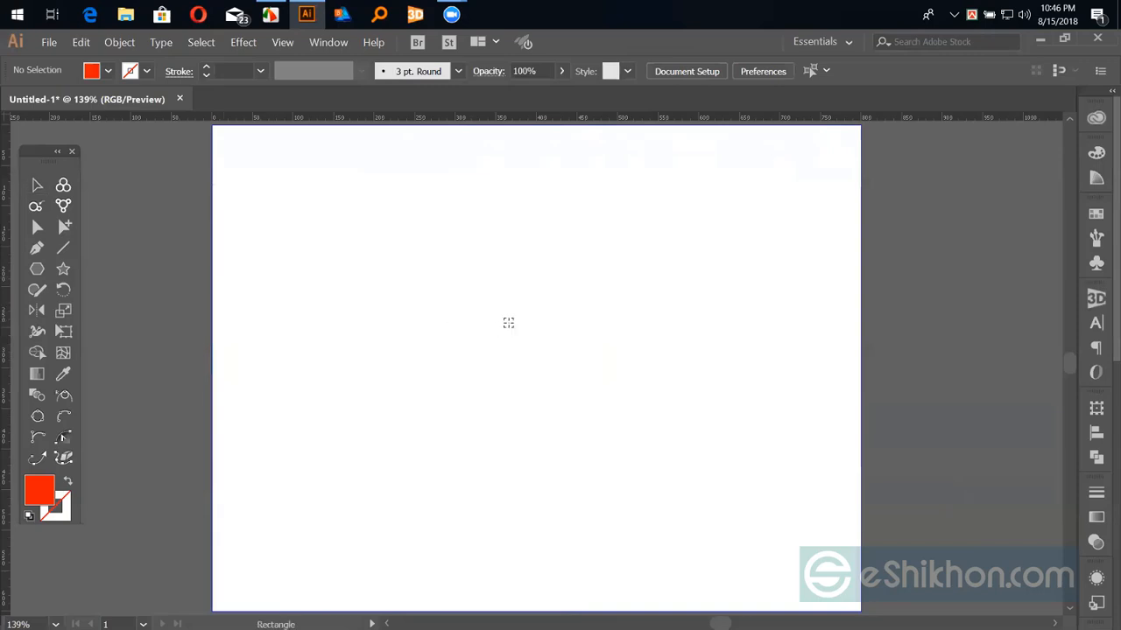
pyautogui.moveTo(511, 327); pyautogui.dragTo(551, 403)
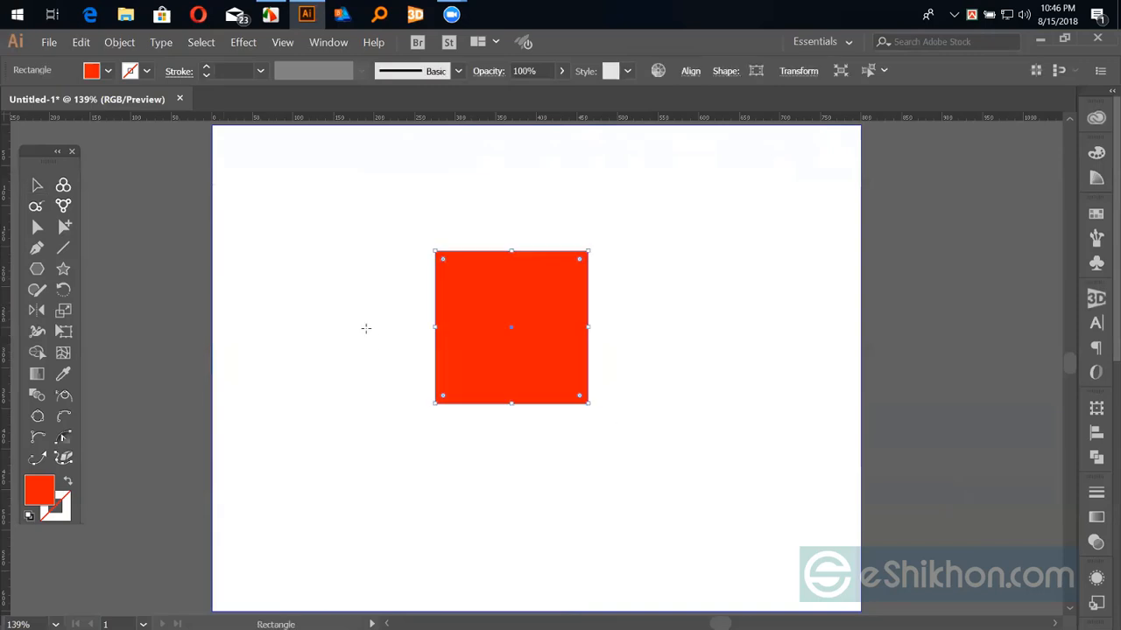
pyautogui.click(243, 43)
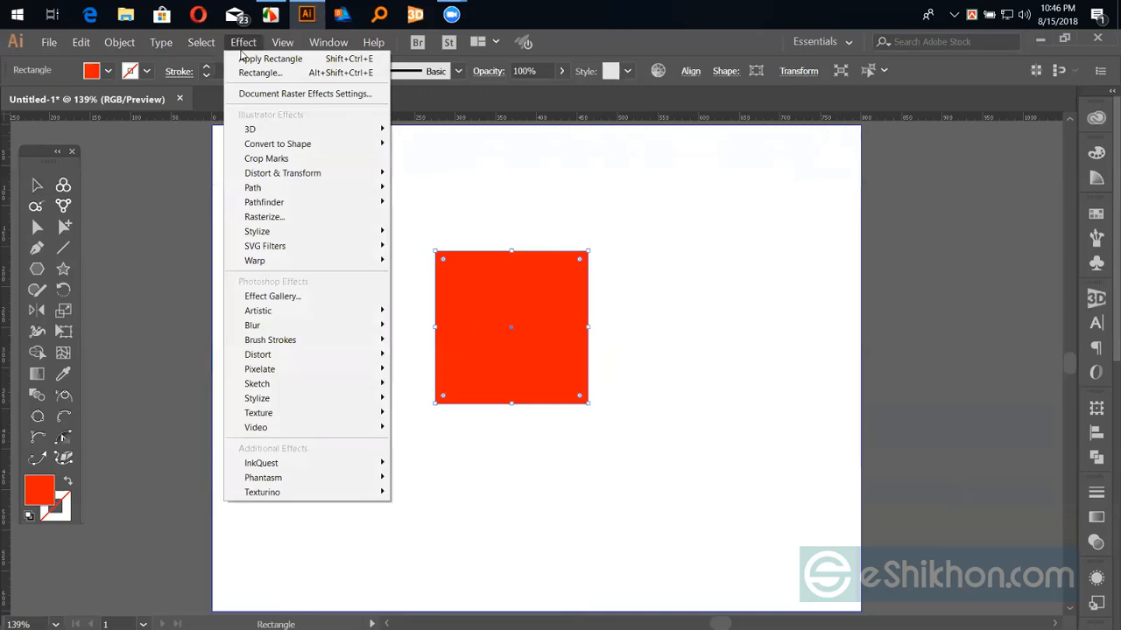
pyautogui.click(272, 166)
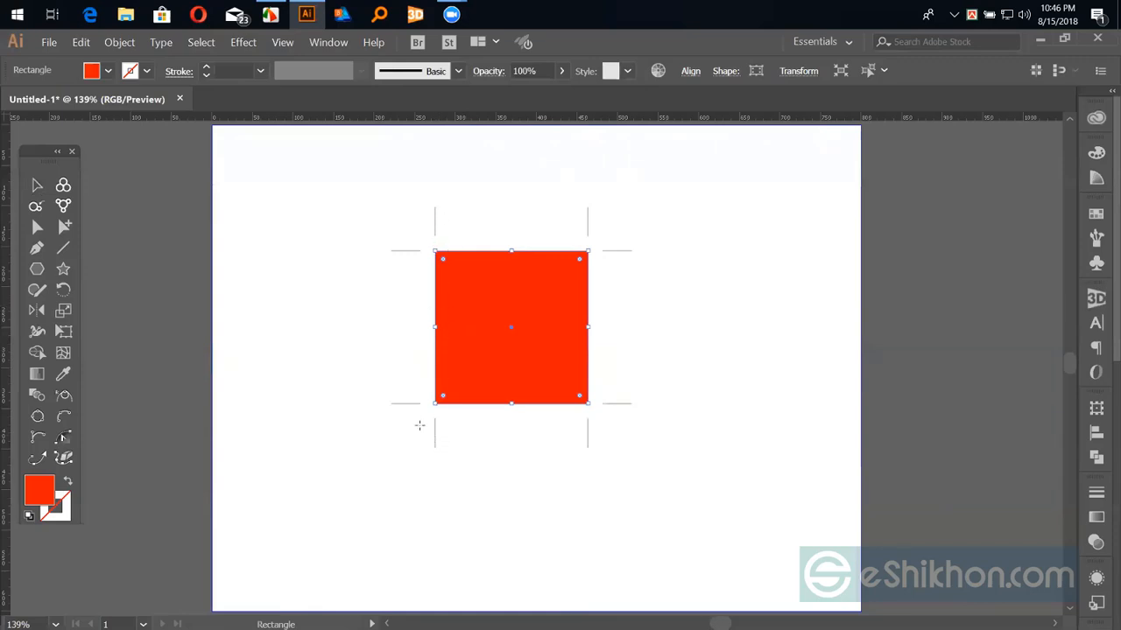
# Inspect the crop marks around the red square and undo the Crop Marks effect on it.
pyautogui.click(37, 184)
pyautogui.click(312, 223)
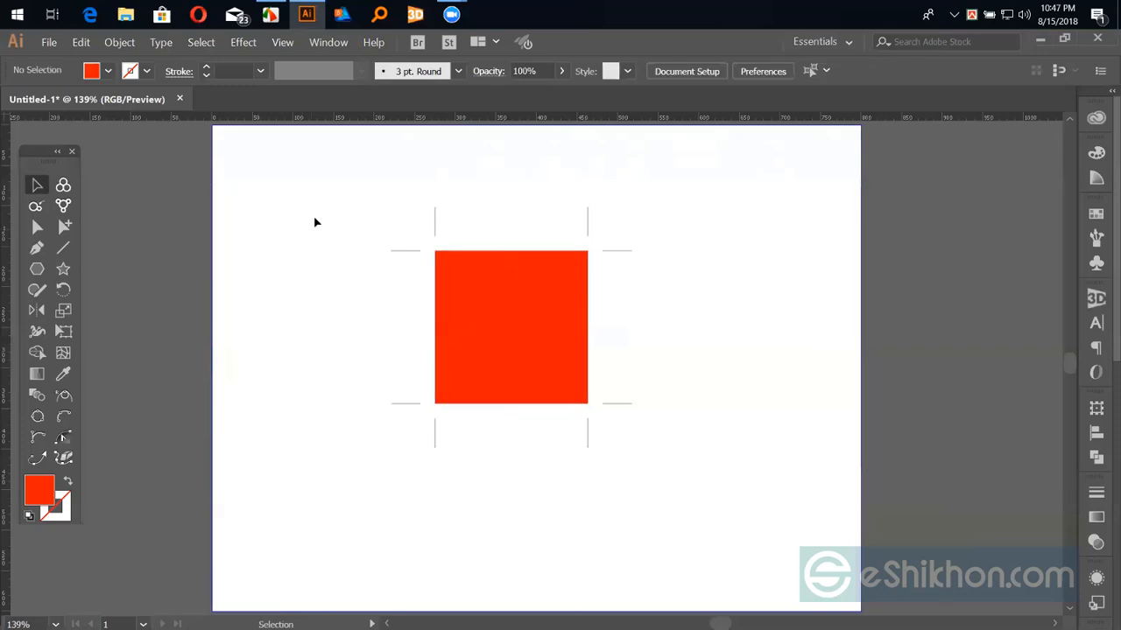
pyautogui.hotkey('ctrl', '=')
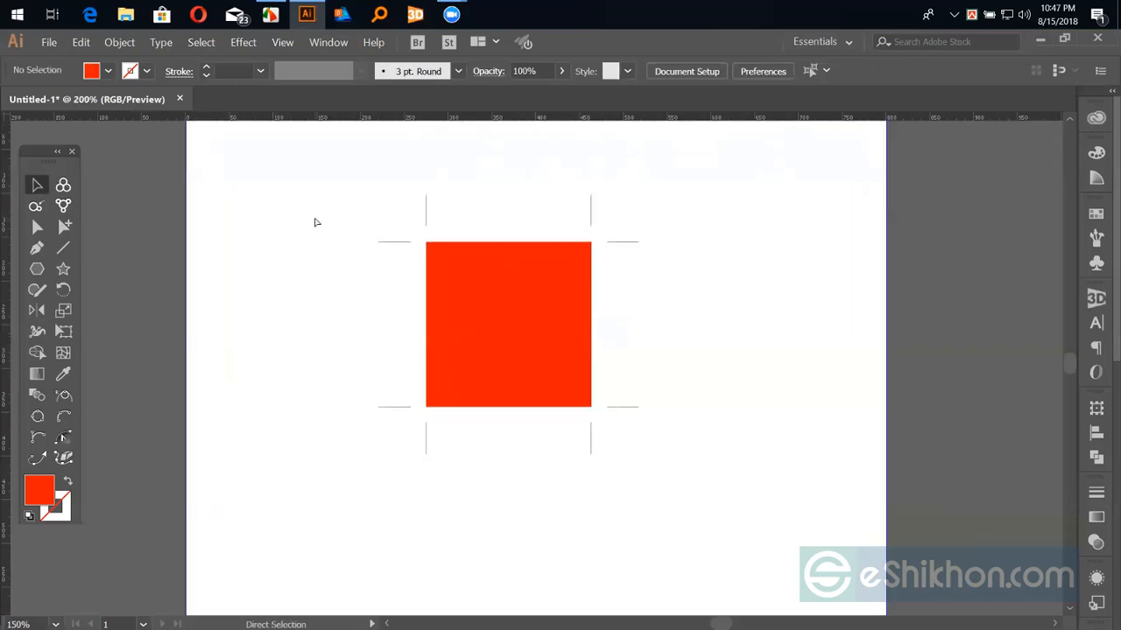
pyautogui.hotkey('ctrl', '=')
pyautogui.scroll(2, 316, 222)
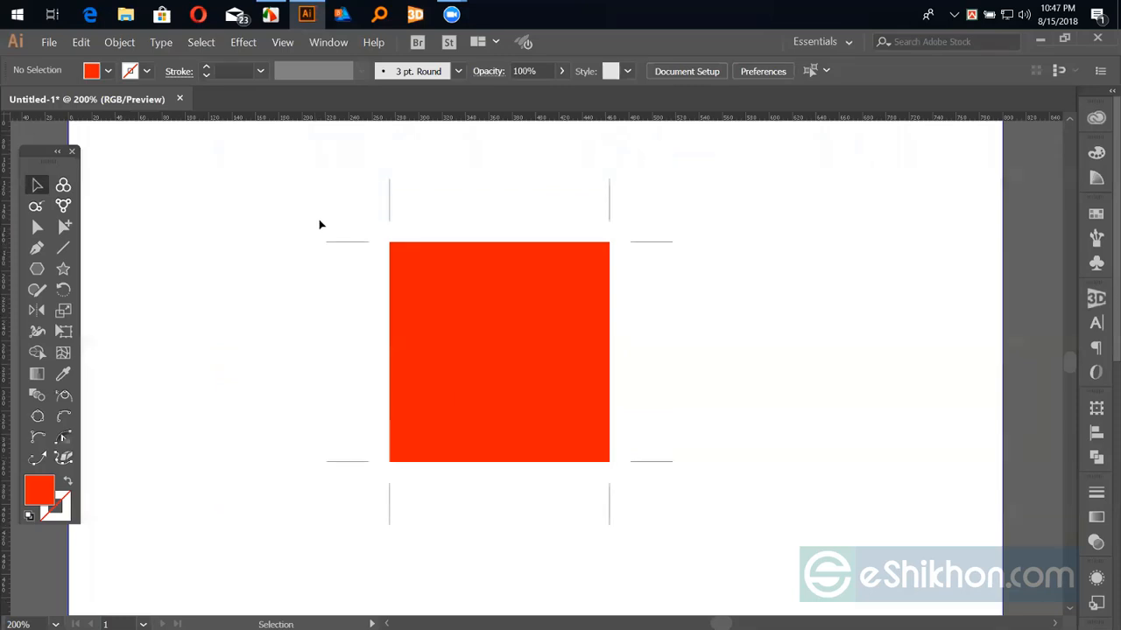
pyautogui.click(399, 258)
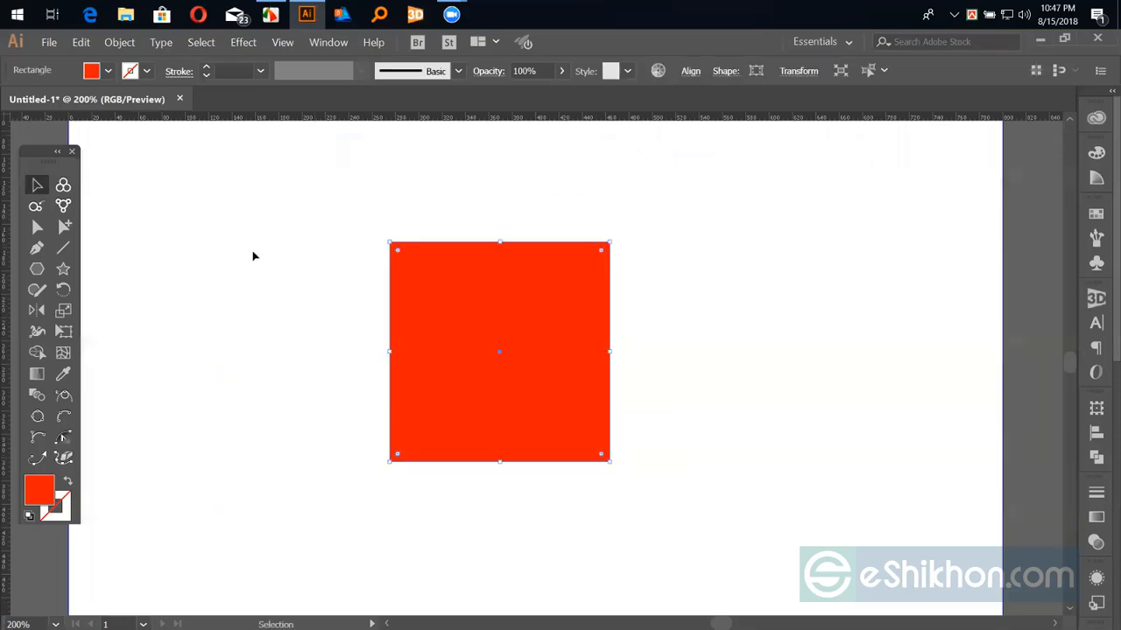
# Draw a red triangle about 116 px wide to the right of the square and apply the Crop Marks effect to it.
pyautogui.click(37, 269)
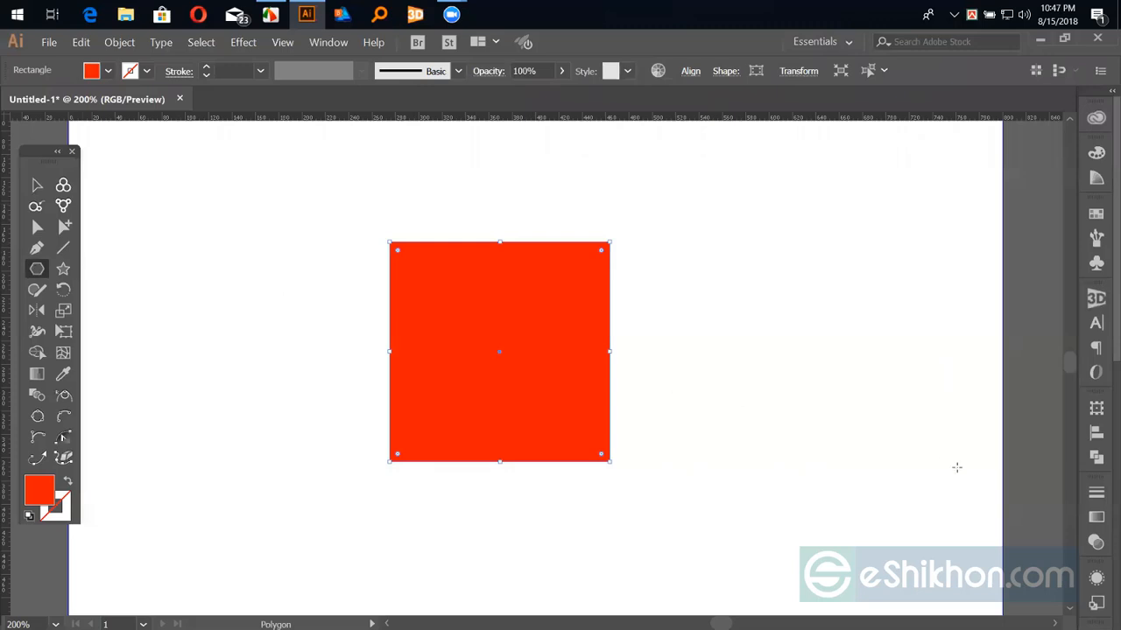
pyautogui.moveTo(757, 354); pyautogui.dragTo(785, 423)
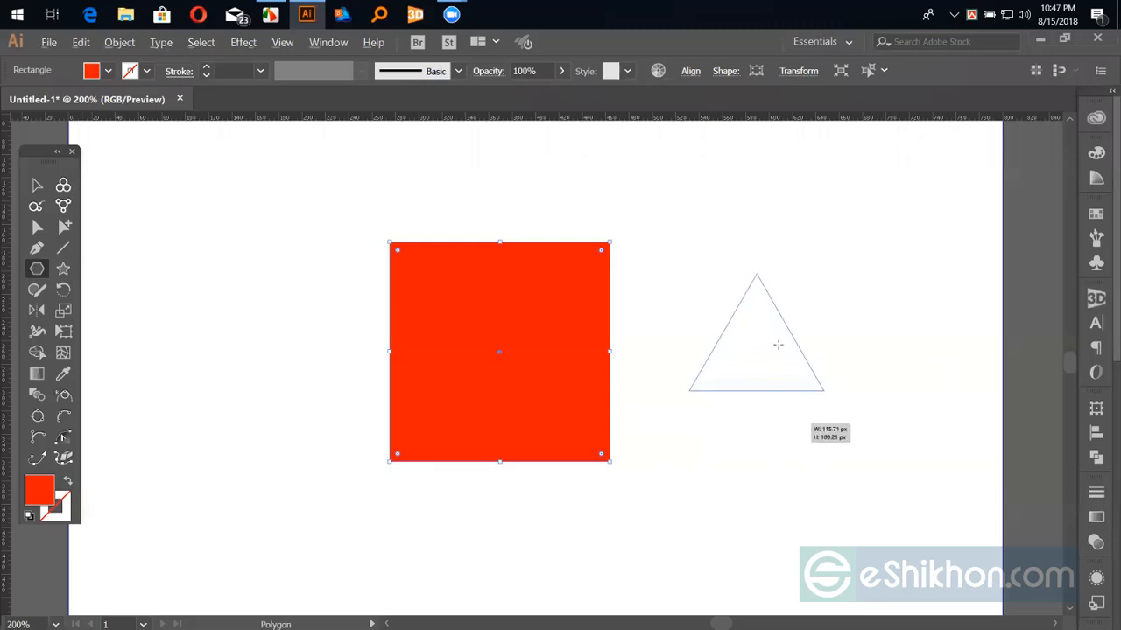
pyautogui.click(246, 42)
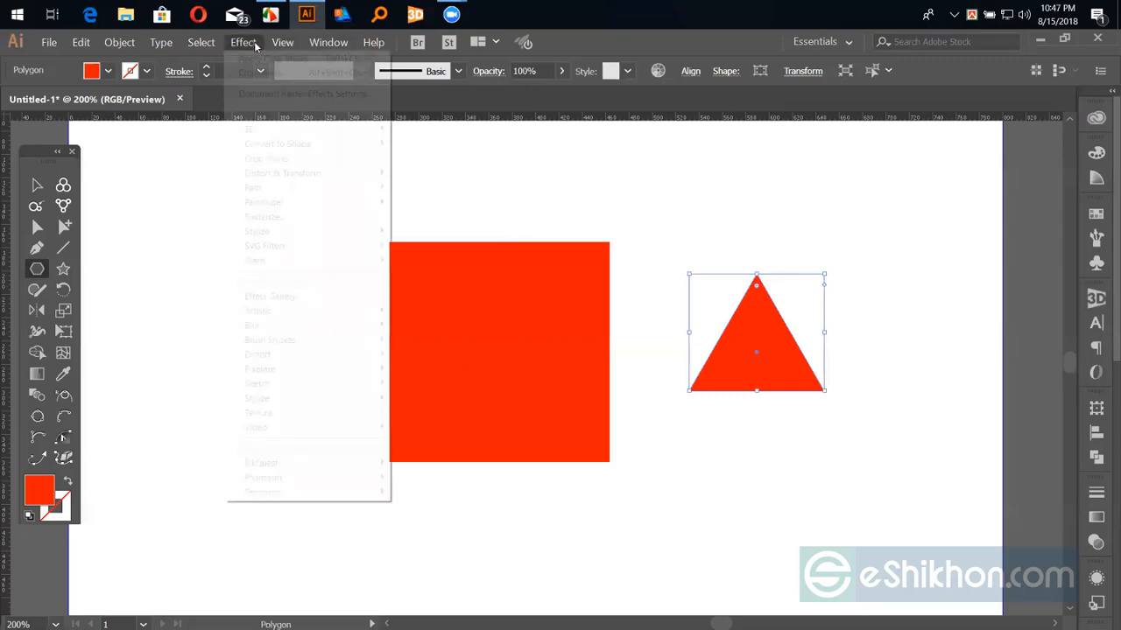
pyautogui.click(281, 159)
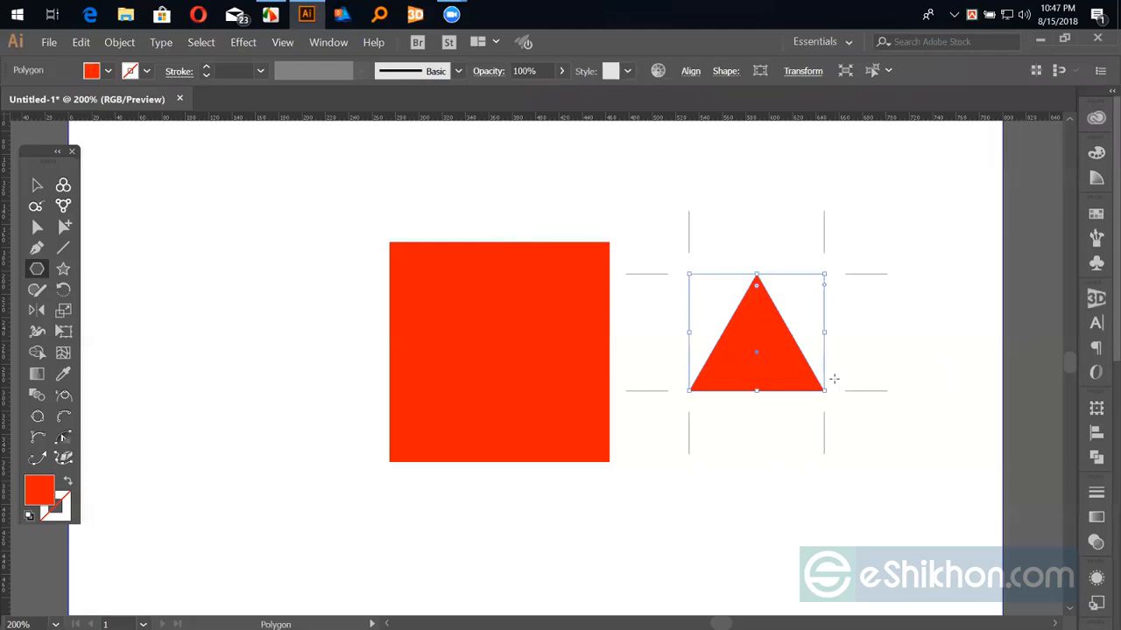
# Deselect the triangle to view its crop marks and undo the Crop Marks effect.
pyautogui.click(36, 184)
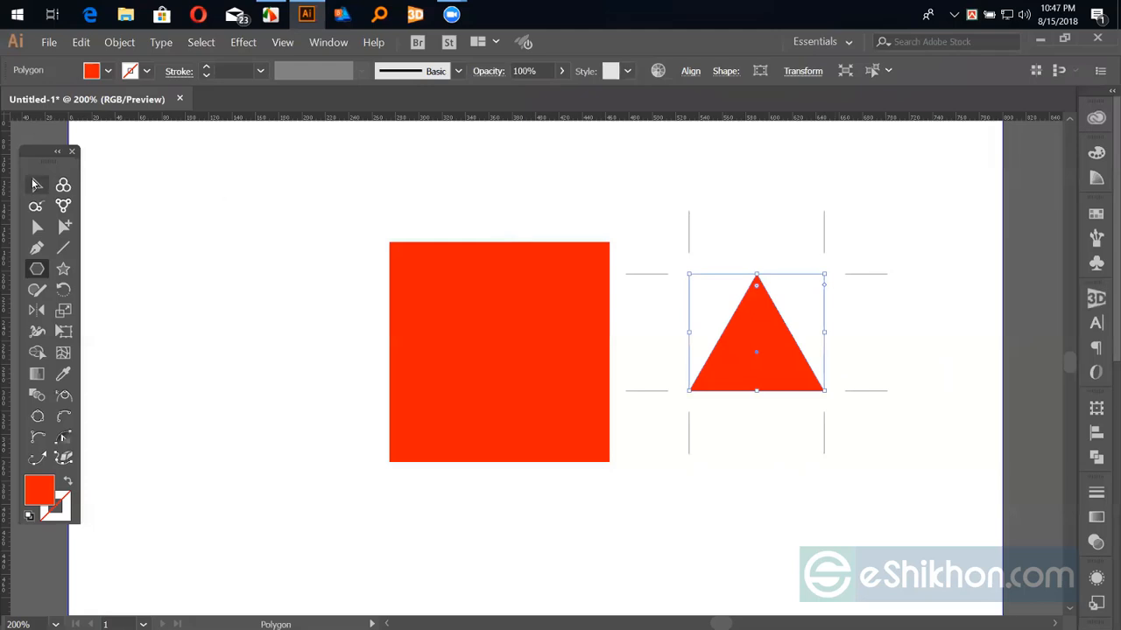
pyautogui.click(334, 201)
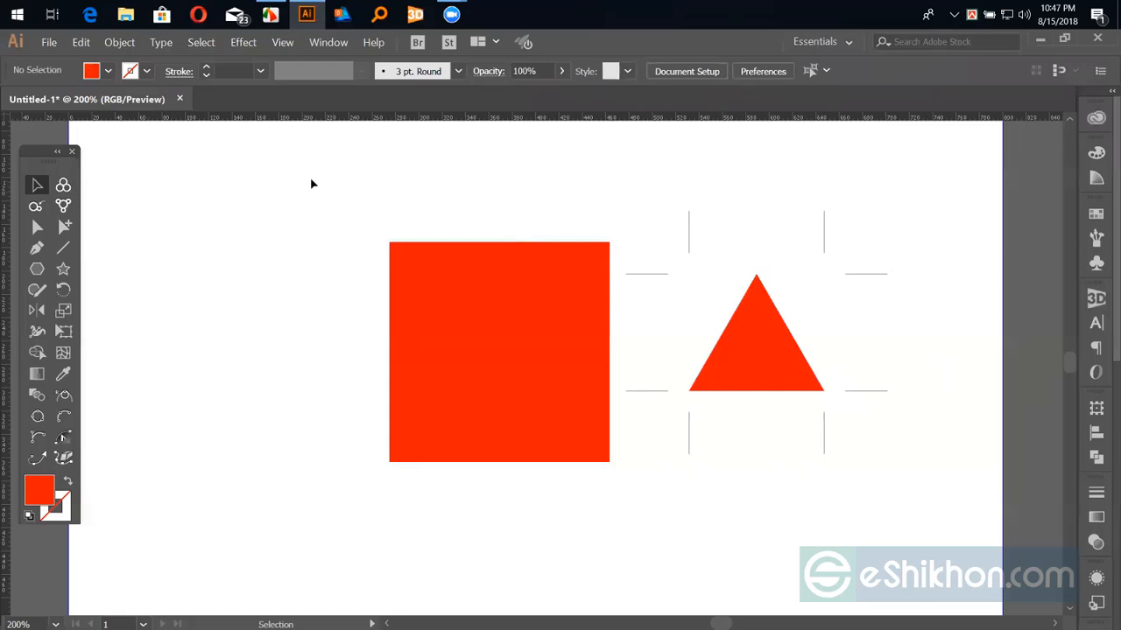
pyautogui.hotkey('ctrl', 'z')
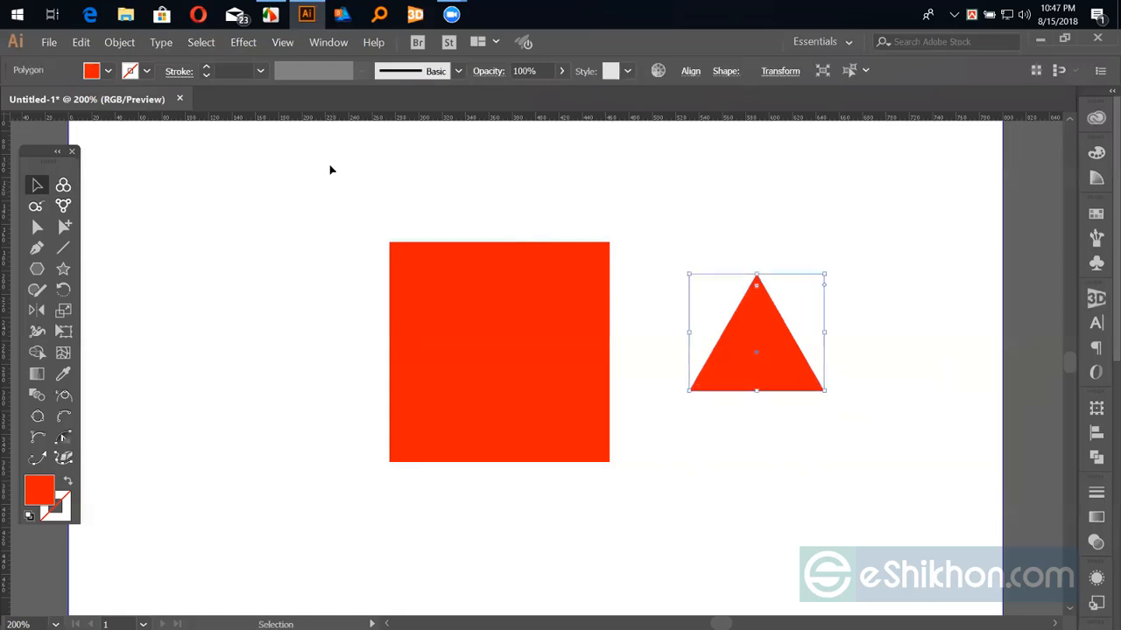
# Delete both the triangle and the square from the artboard.
pyautogui.click(651, 154)
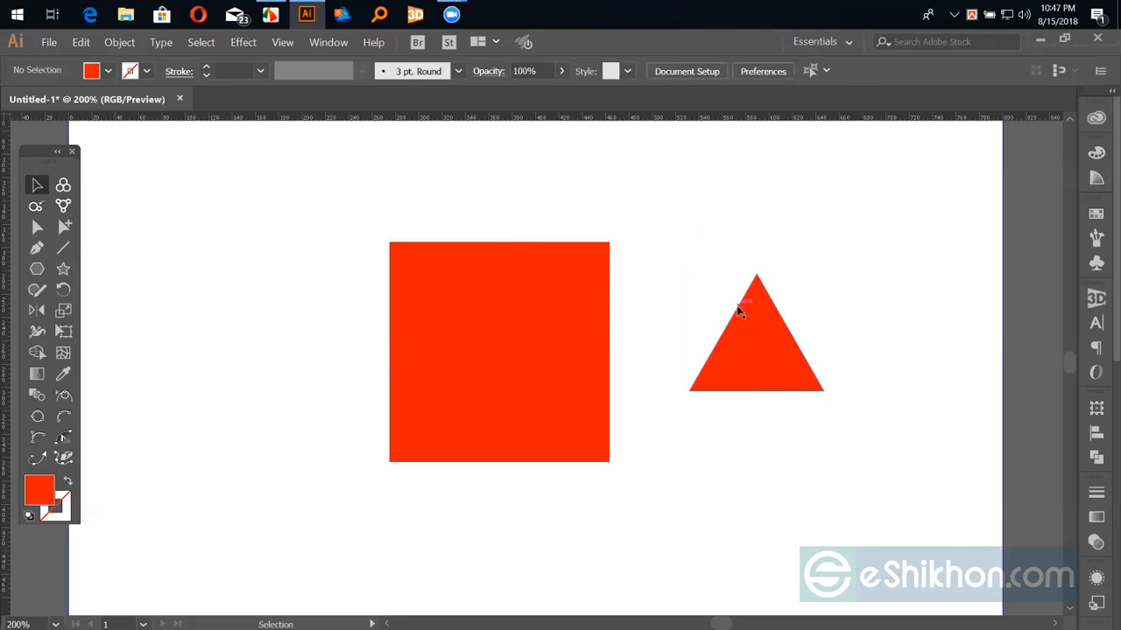
pyautogui.click(738, 310)
pyautogui.press('Delete')
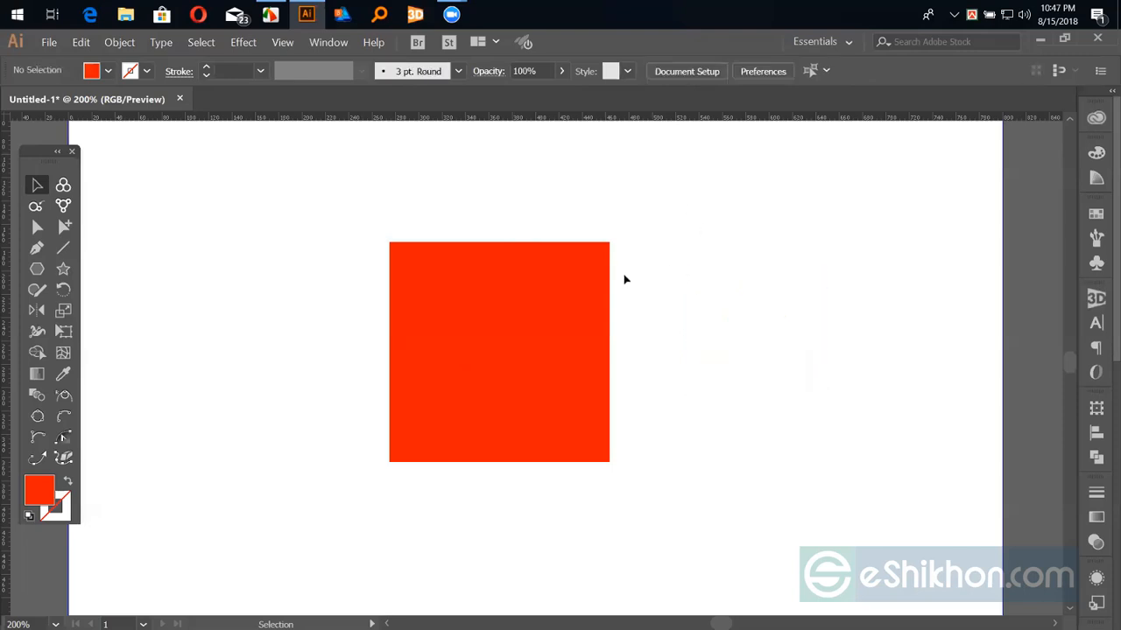
pyautogui.click(538, 305)
pyautogui.press('Delete')
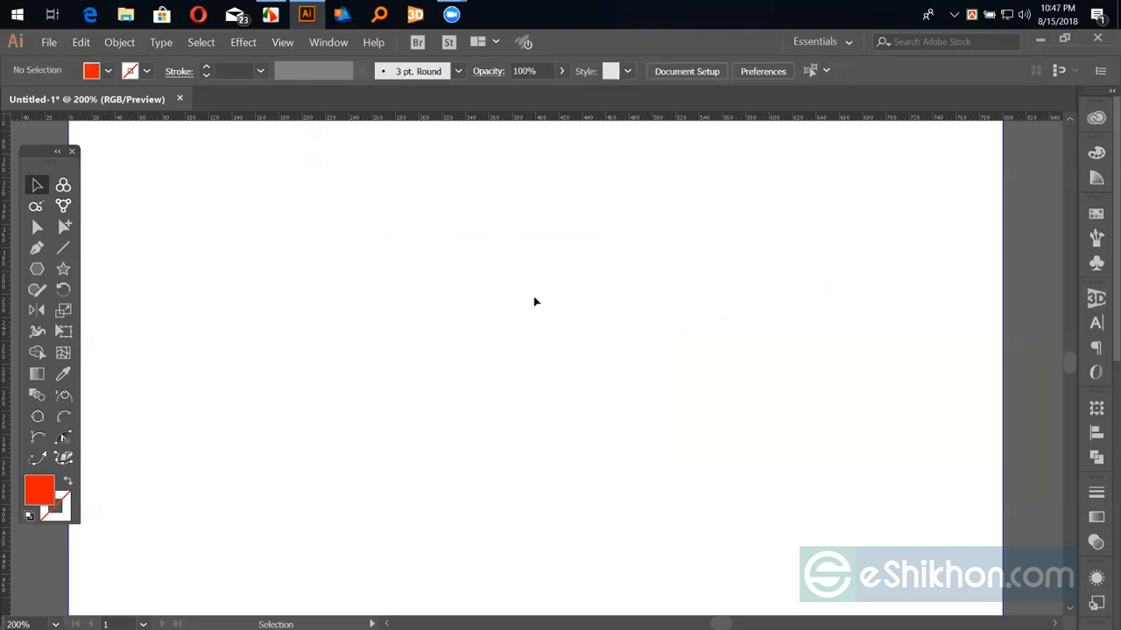
# Look through the available effects, including the Distort & Transform group.
pyautogui.hotkey('ctrl', '0')
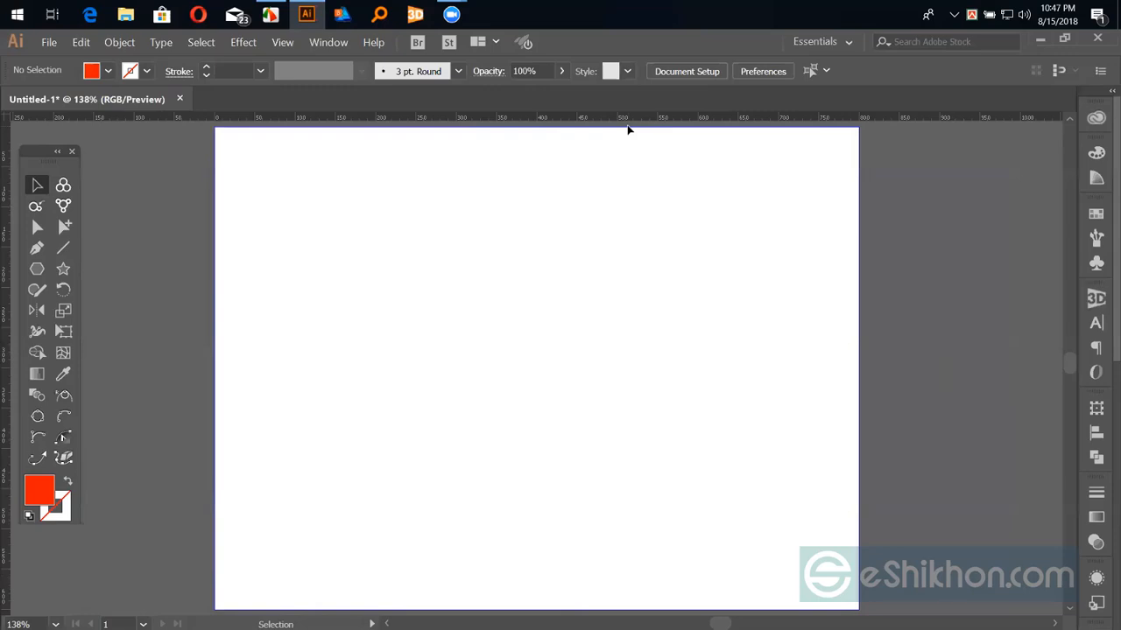
pyautogui.click(245, 42)
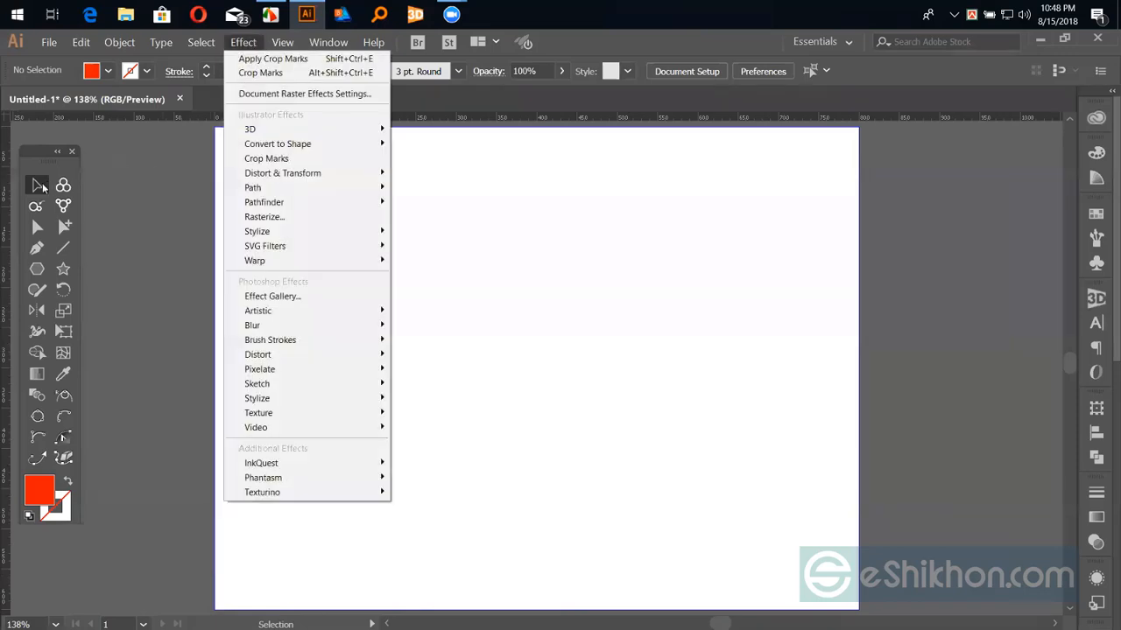
pyautogui.click(42, 179)
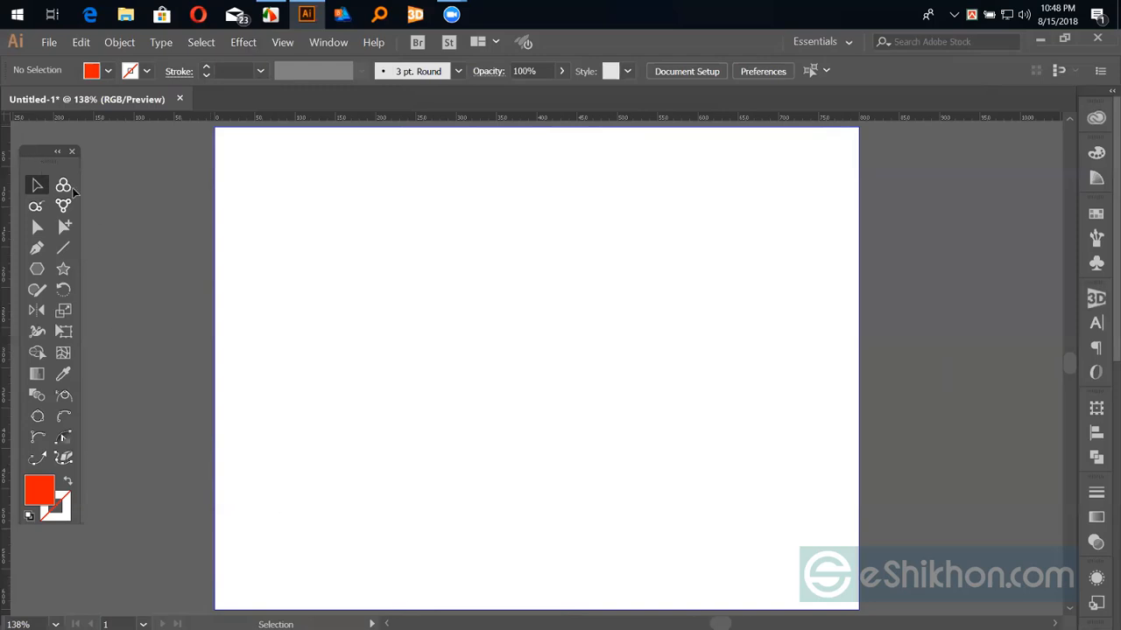
pyautogui.moveTo(44, 145); pyautogui.dragTo(39, 128)
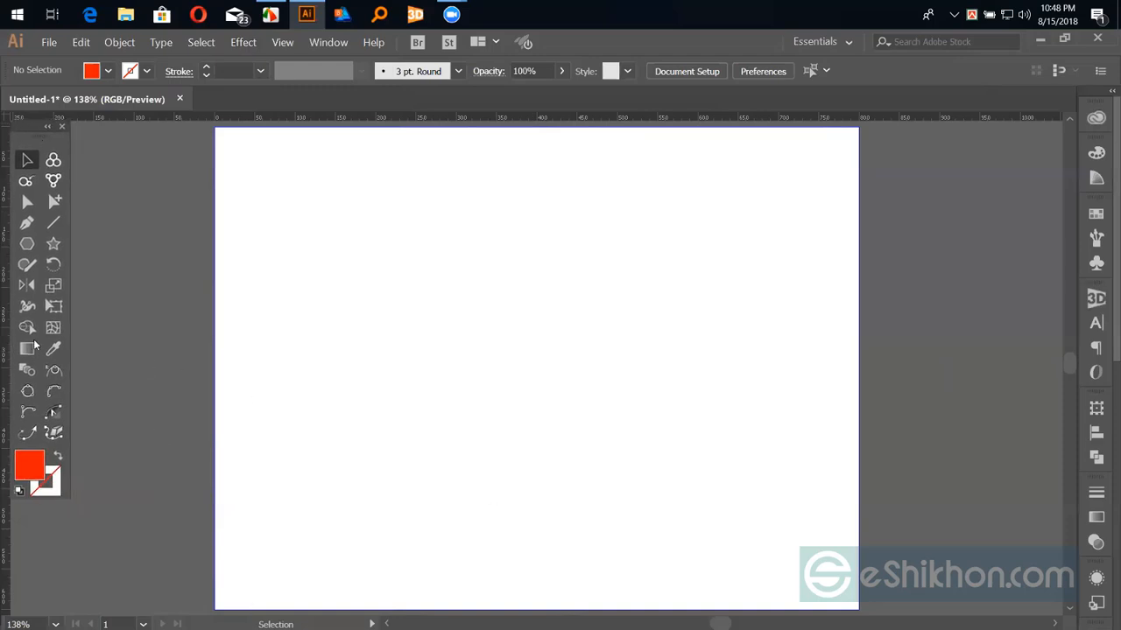
pyautogui.click(31, 243)
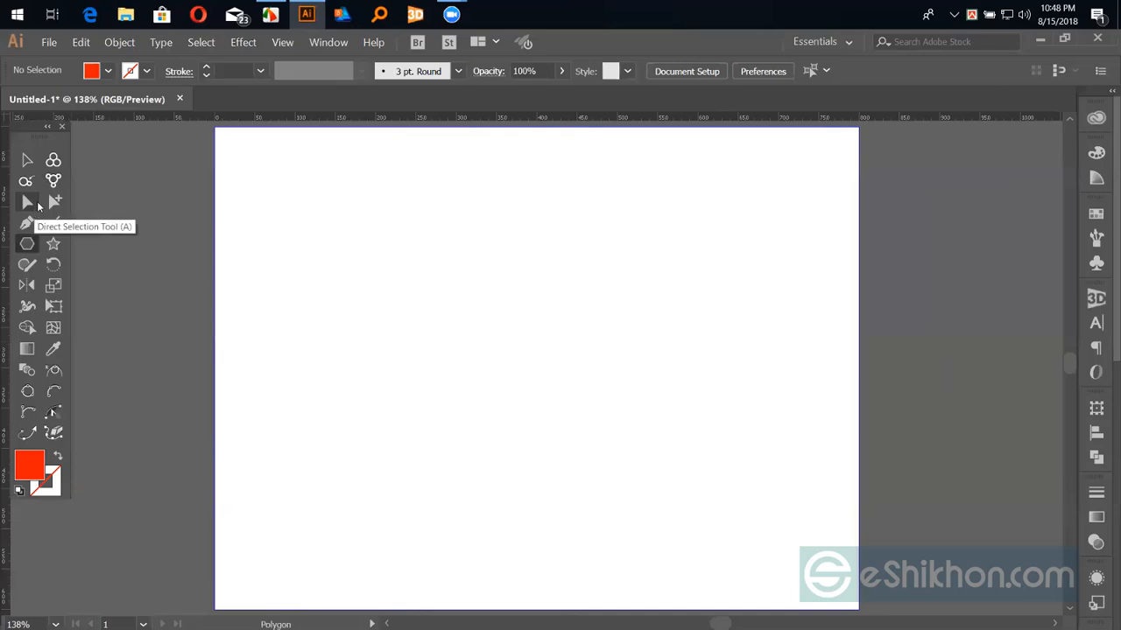
pyautogui.click(244, 42)
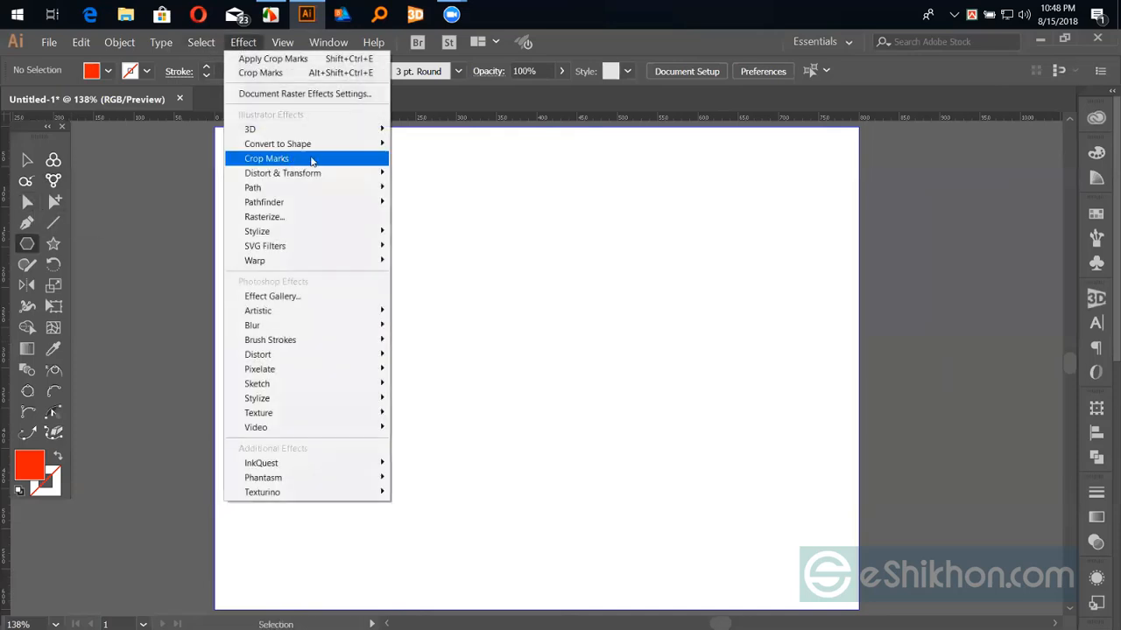
pyautogui.moveTo(293, 180)
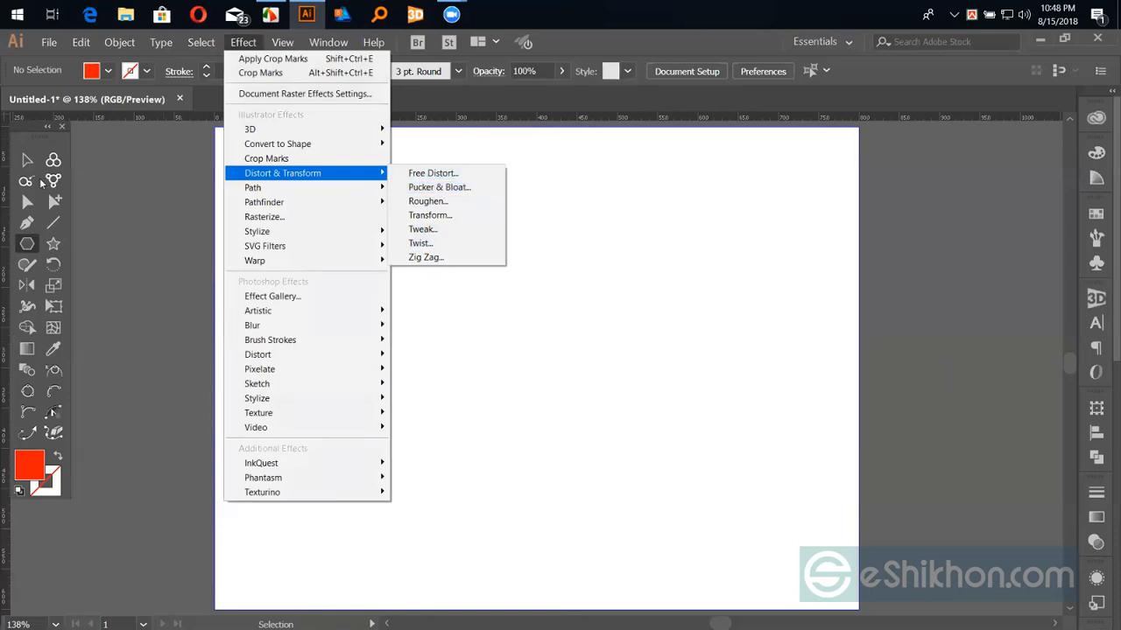
pyautogui.click(28, 162)
# Draw a red square slightly above and left of the artboard's center.
pyautogui.press('m')
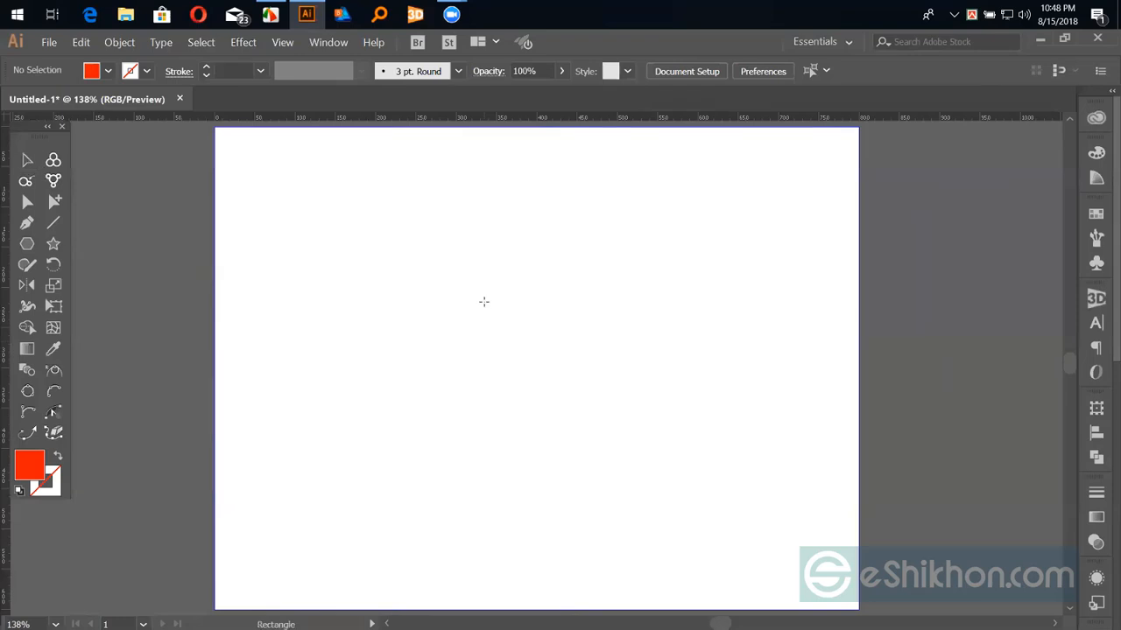
pyautogui.moveTo(482, 320); pyautogui.dragTo(555, 350)
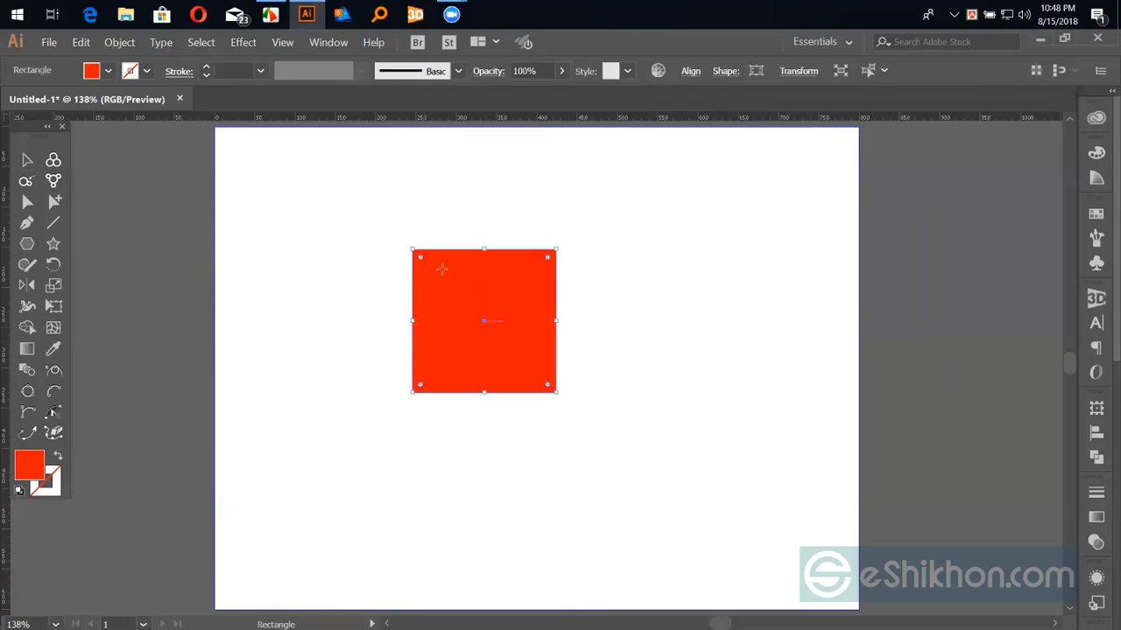
pyautogui.press('v')
# Apply a Free Distort effect to the square, shifting its top-left corner horizontally inward about a third of the width.
pyautogui.click(243, 43)
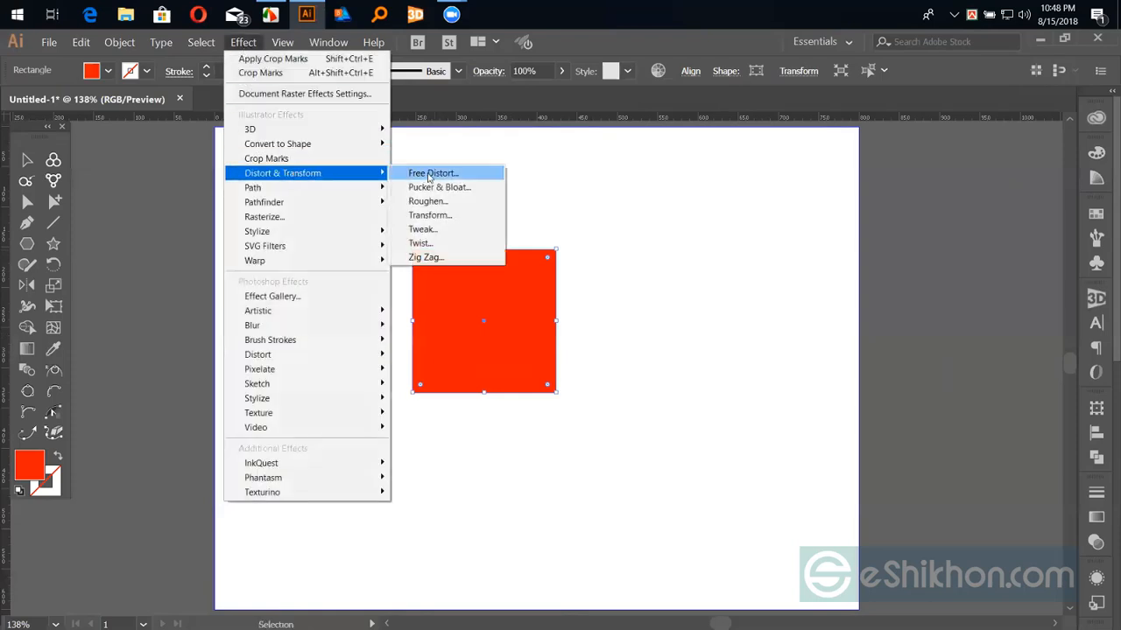
pyautogui.click(432, 175)
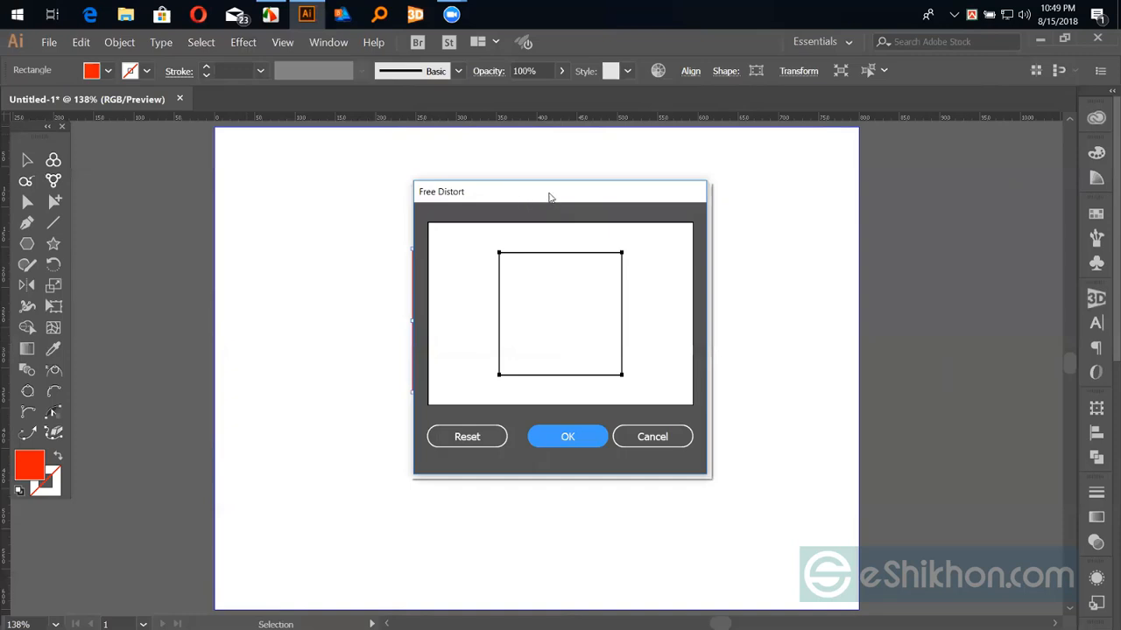
pyautogui.moveTo(550, 196); pyautogui.dragTo(791, 196)
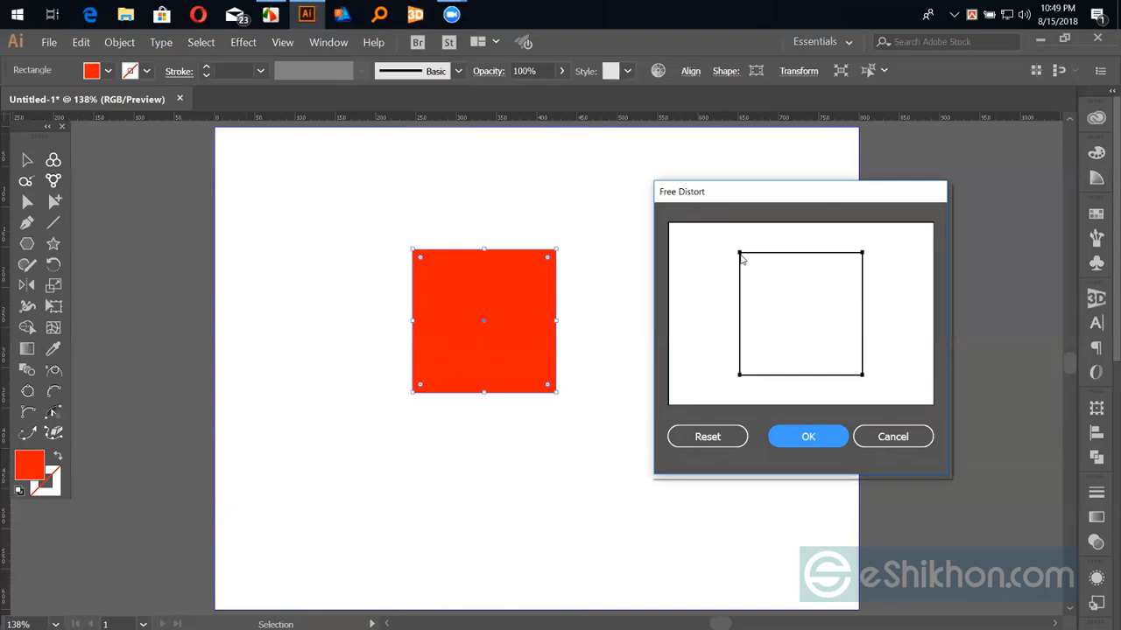
pyautogui.moveTo(742, 254); pyautogui.dragTo(782, 255)
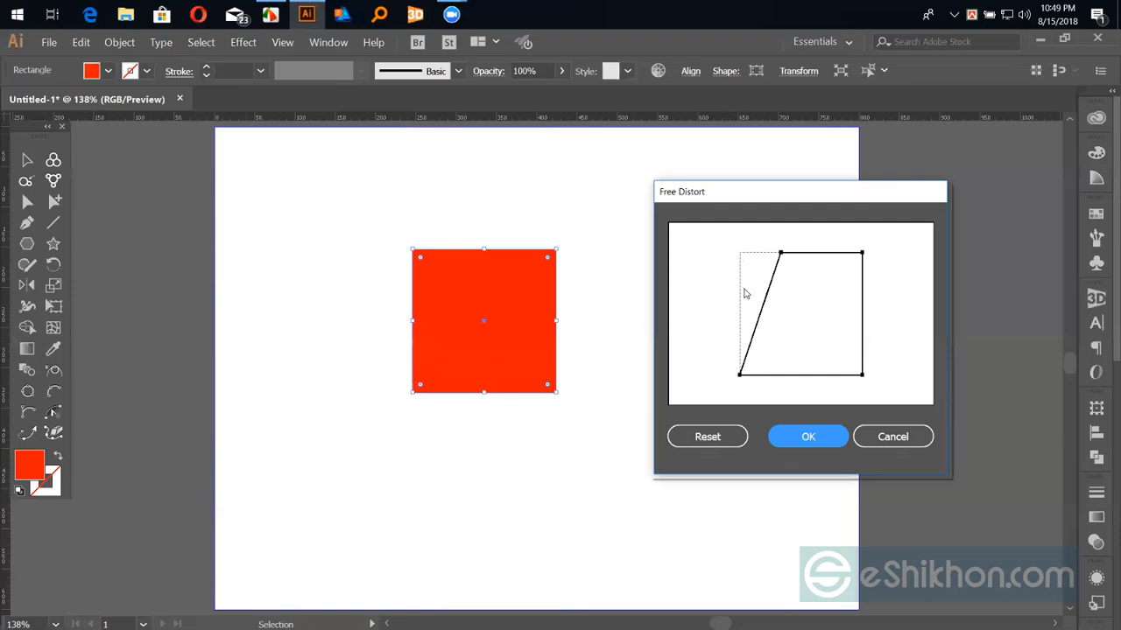
pyautogui.click(808, 438)
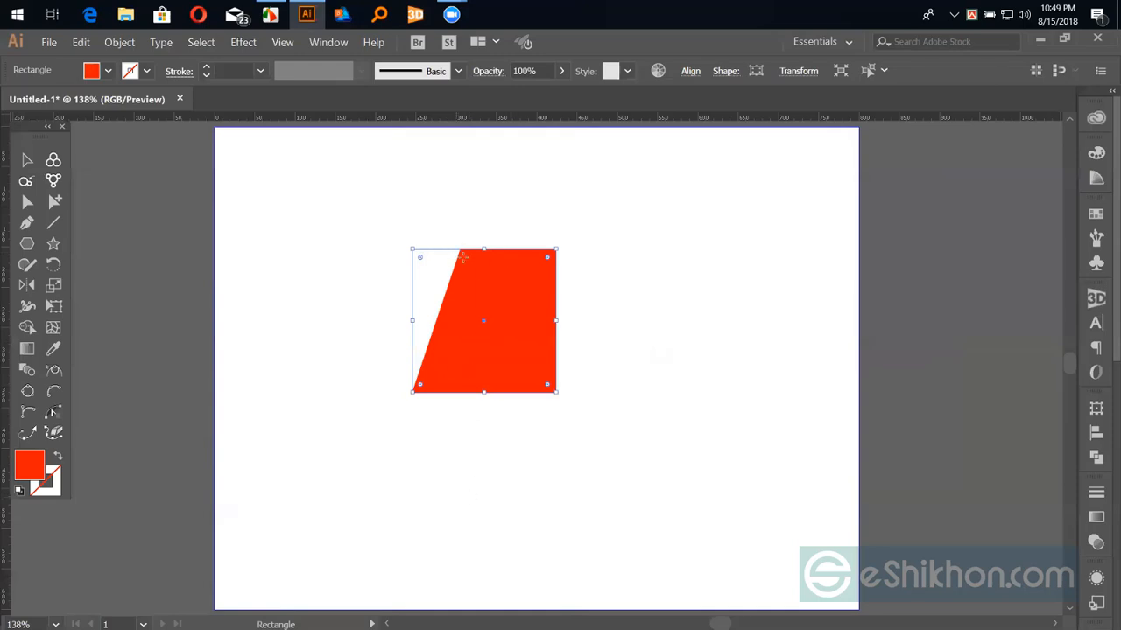
pyautogui.press('v')
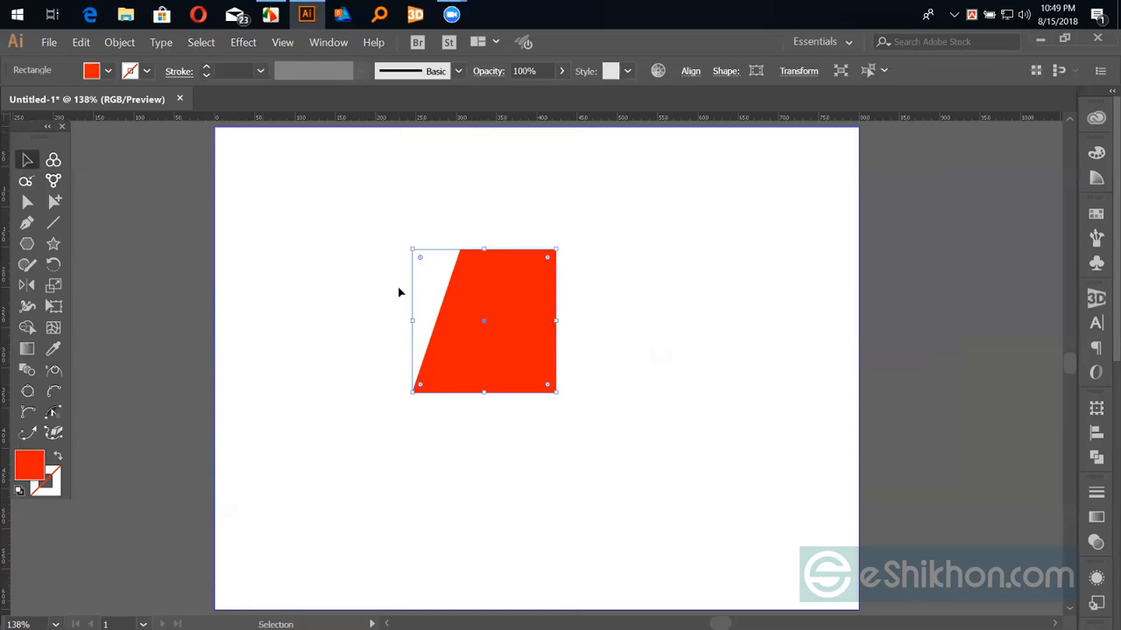
pyautogui.press('Delete')
pyautogui.hotkey('ctrl', 'z')
# Try yellow and several green swatches as the distorted square's fill and set the fill to black.
pyautogui.click(1095, 215)
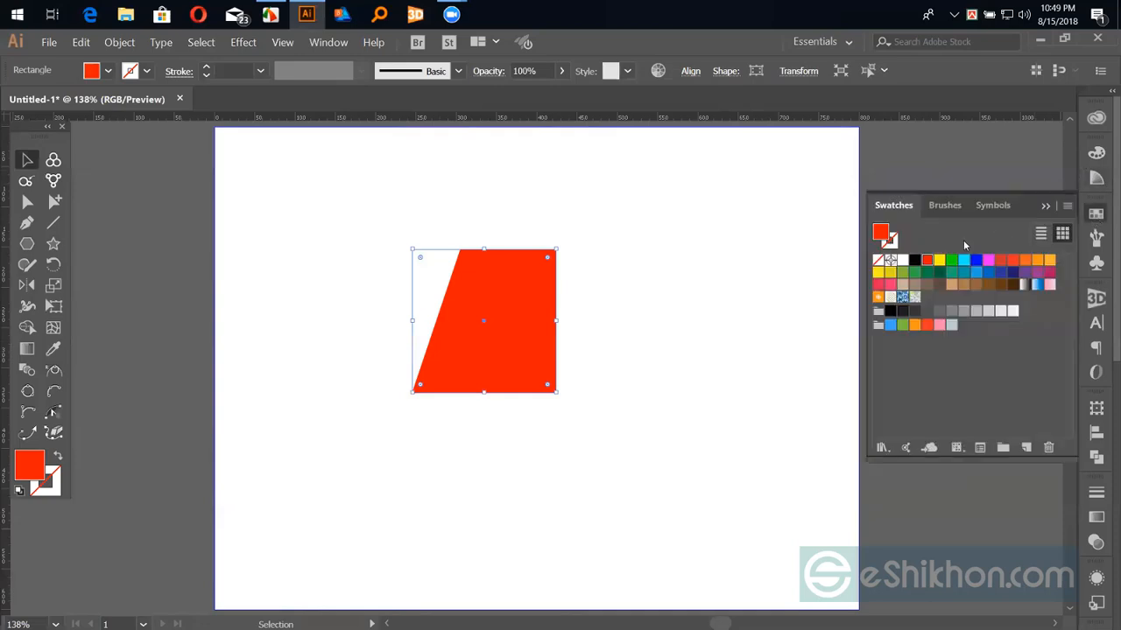
pyautogui.click(939, 260)
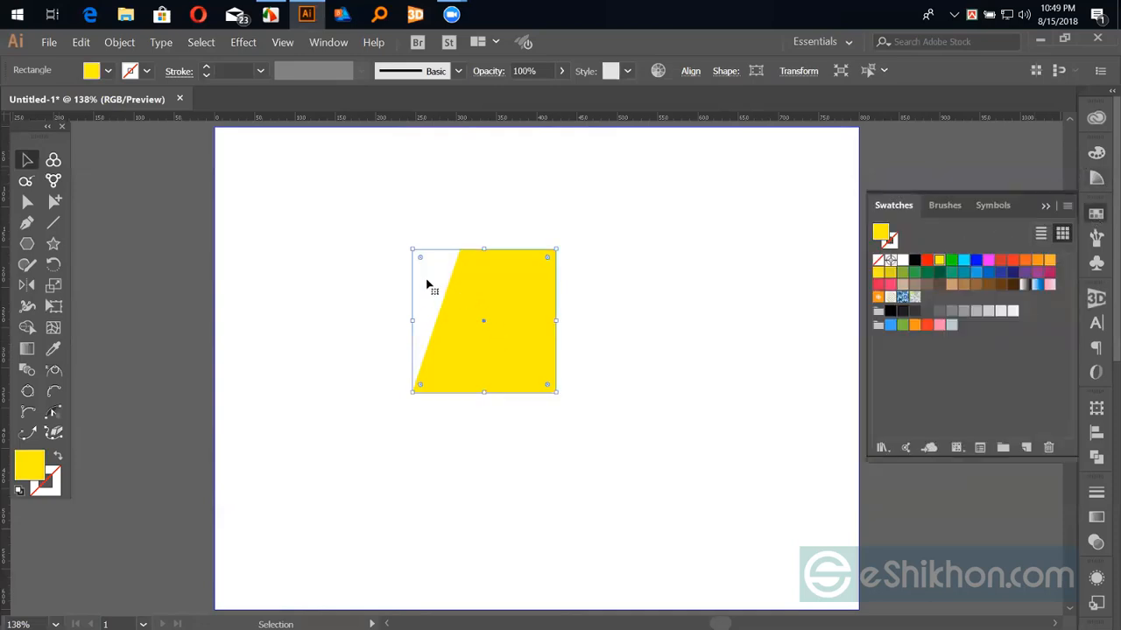
pyautogui.click(903, 272)
pyautogui.click(914, 261)
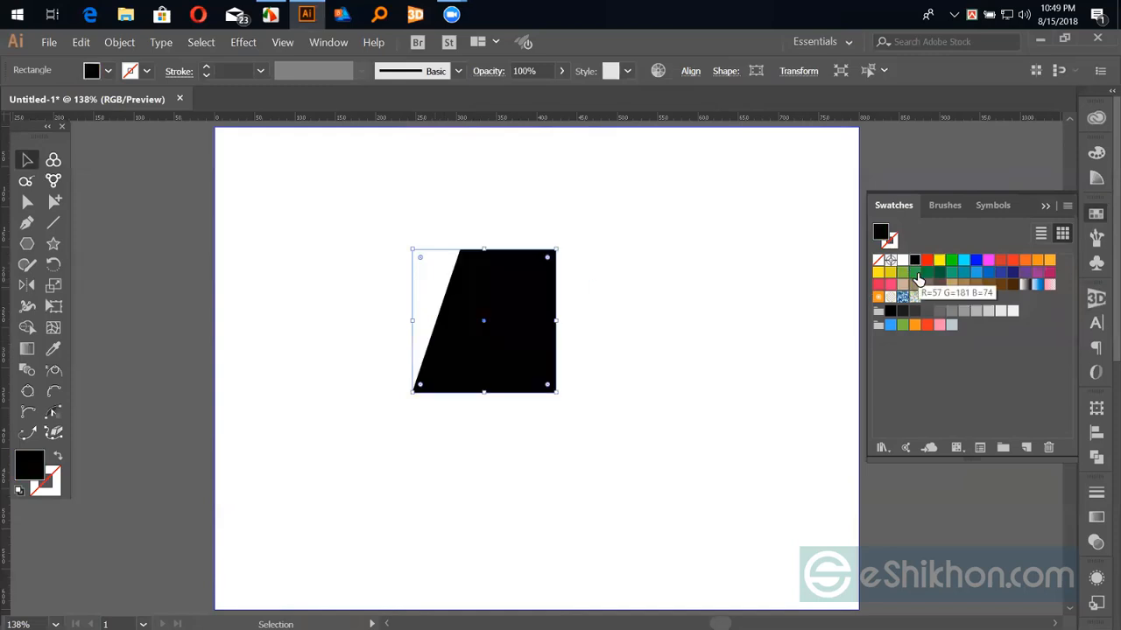
pyautogui.click(914, 272)
pyautogui.click(925, 273)
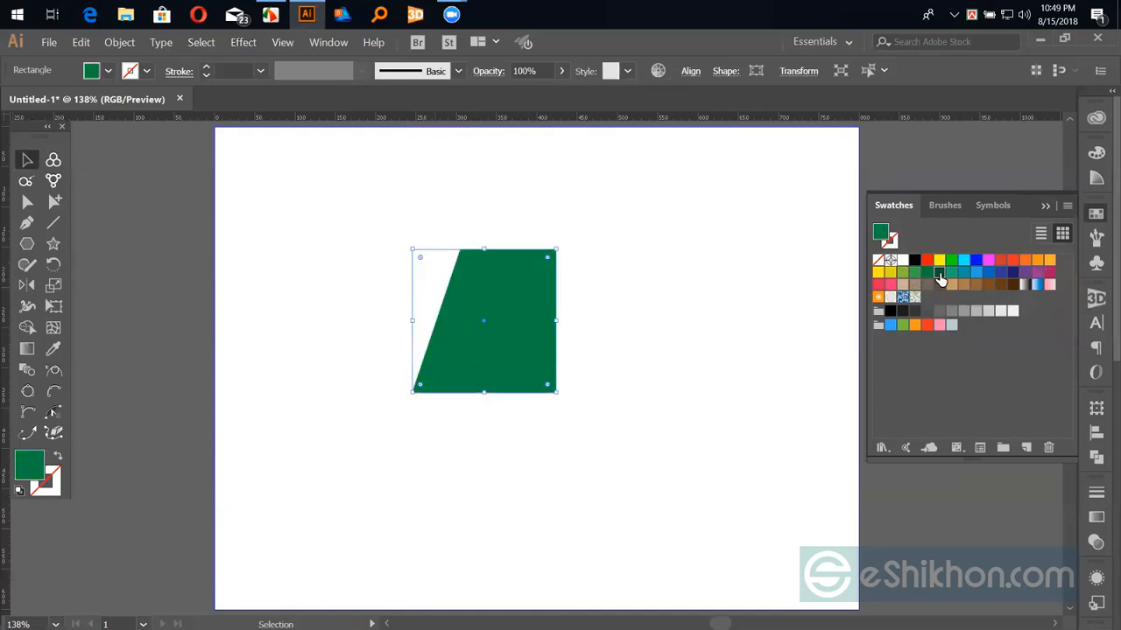
pyautogui.click(939, 272)
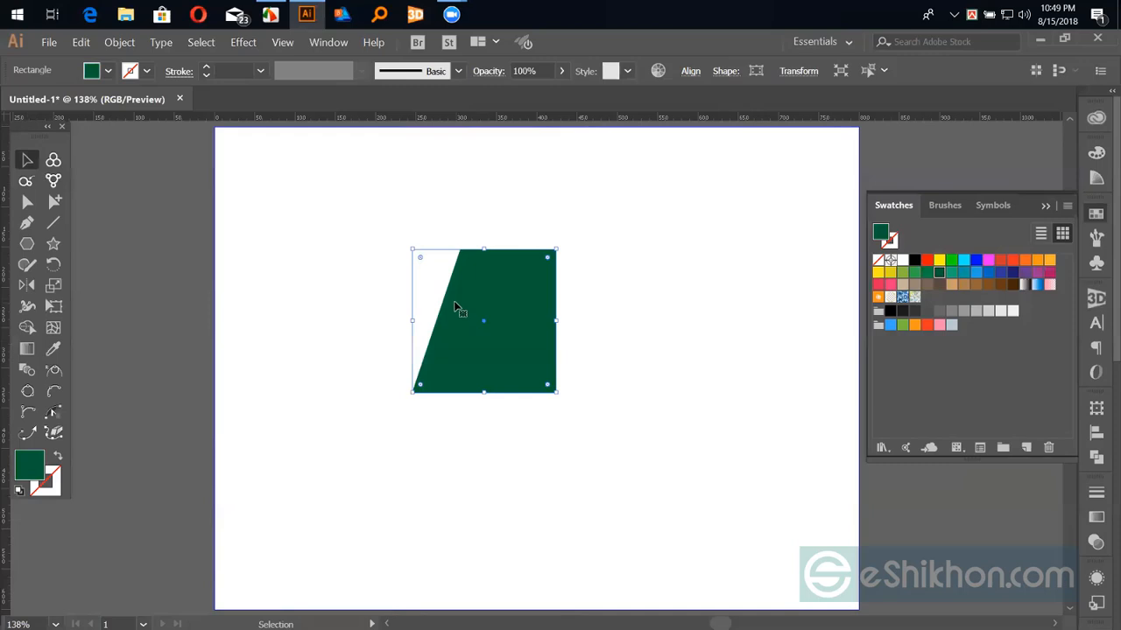
pyautogui.click(911, 261)
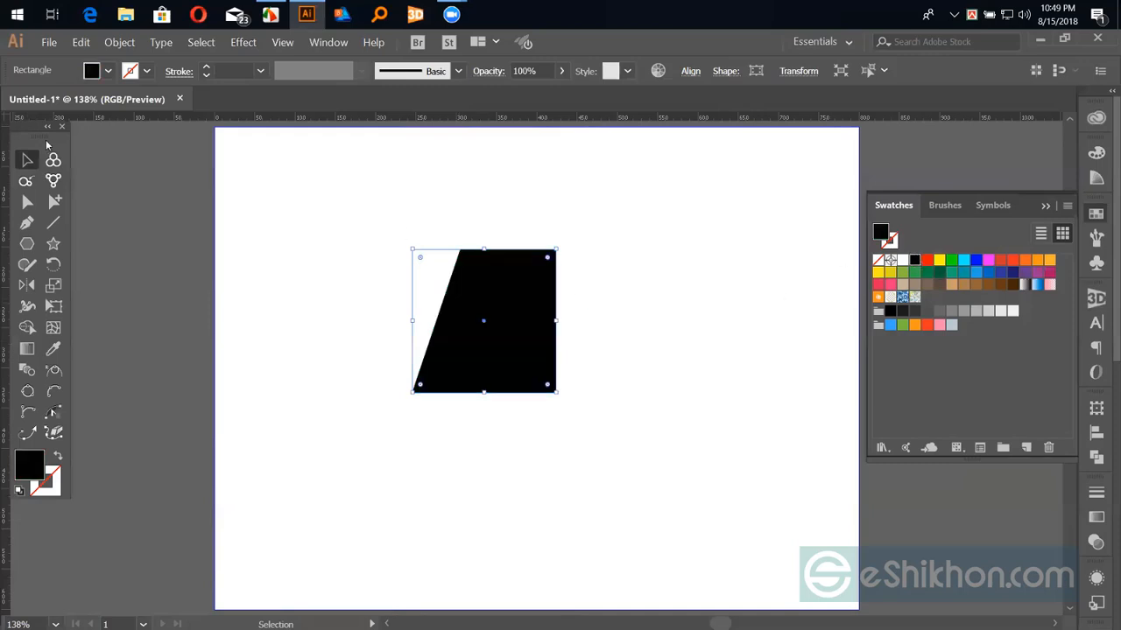
# Delete the distorted square and draw a smaller black square slightly left of the artboard's center.
pyautogui.click(342, 196)
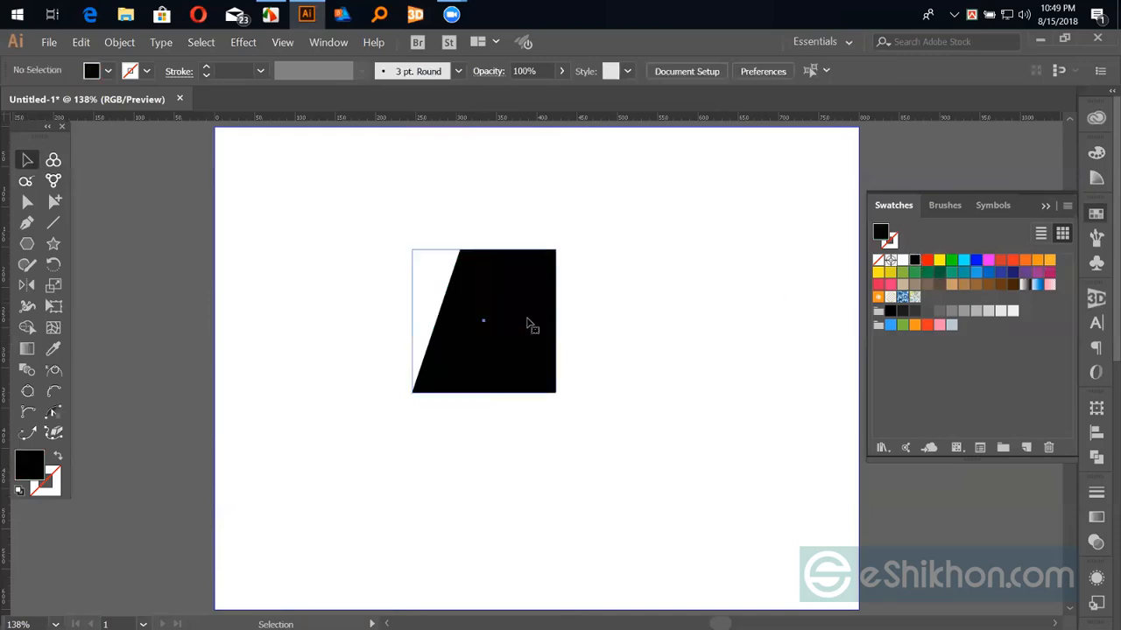
pyautogui.click(528, 323)
pyautogui.press('Delete')
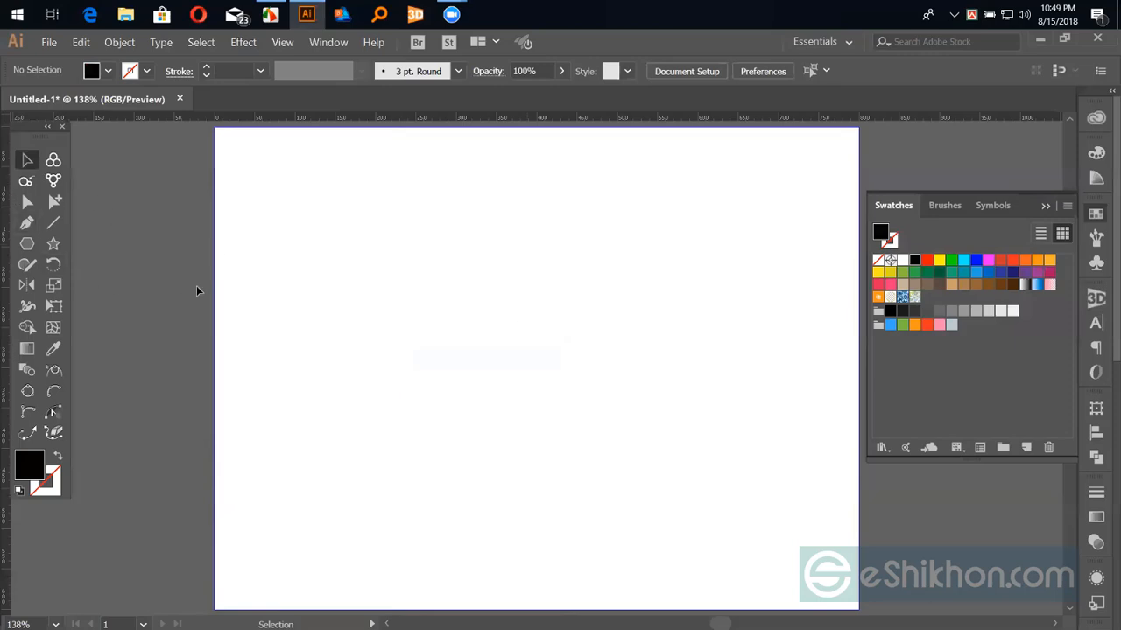
pyautogui.press('m')
pyautogui.moveTo(477, 332); pyautogui.dragTo(512, 391)
pyautogui.press('v')
# Try the Pucker & Bloat effect on the square at -54%, 72% and 111%, and undo it.
pyautogui.click(243, 42)
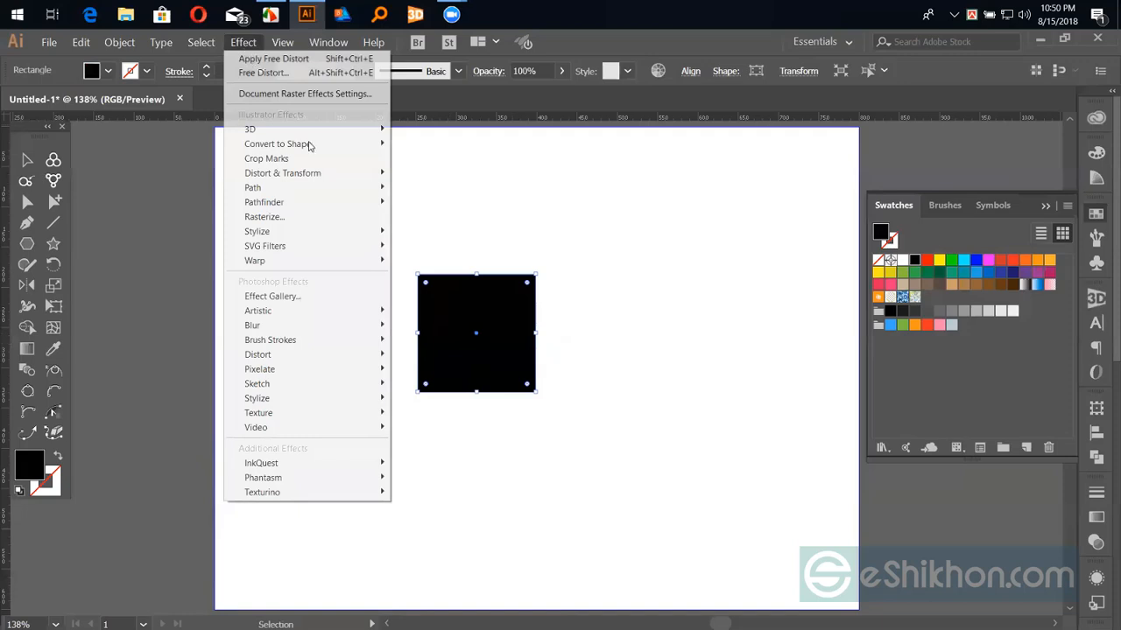
pyautogui.moveTo(333, 181)
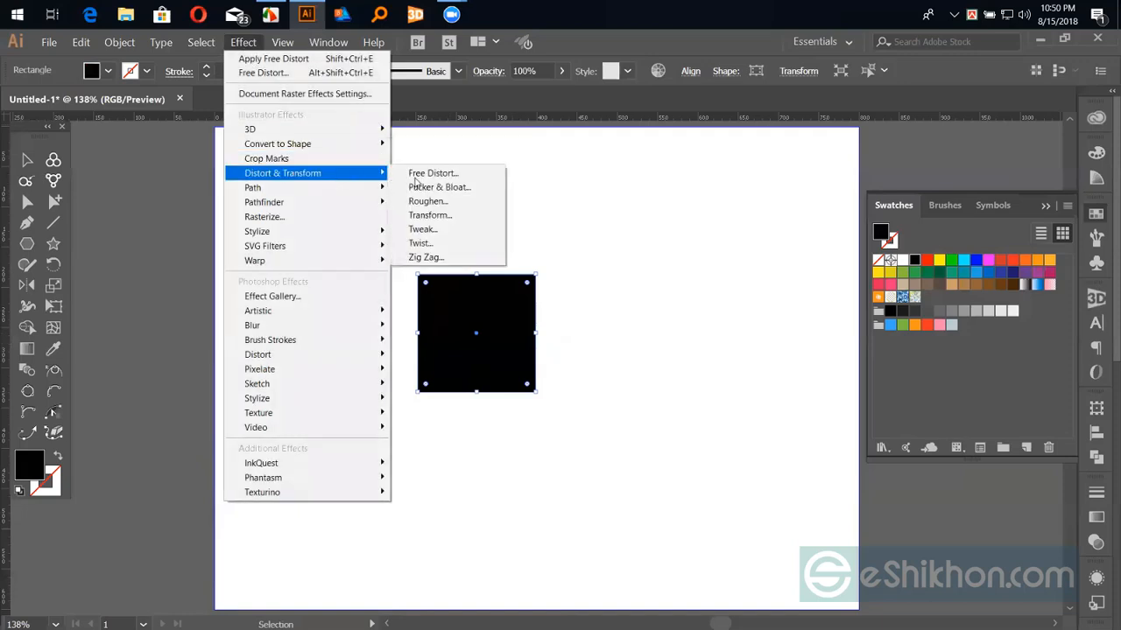
pyautogui.click(489, 189)
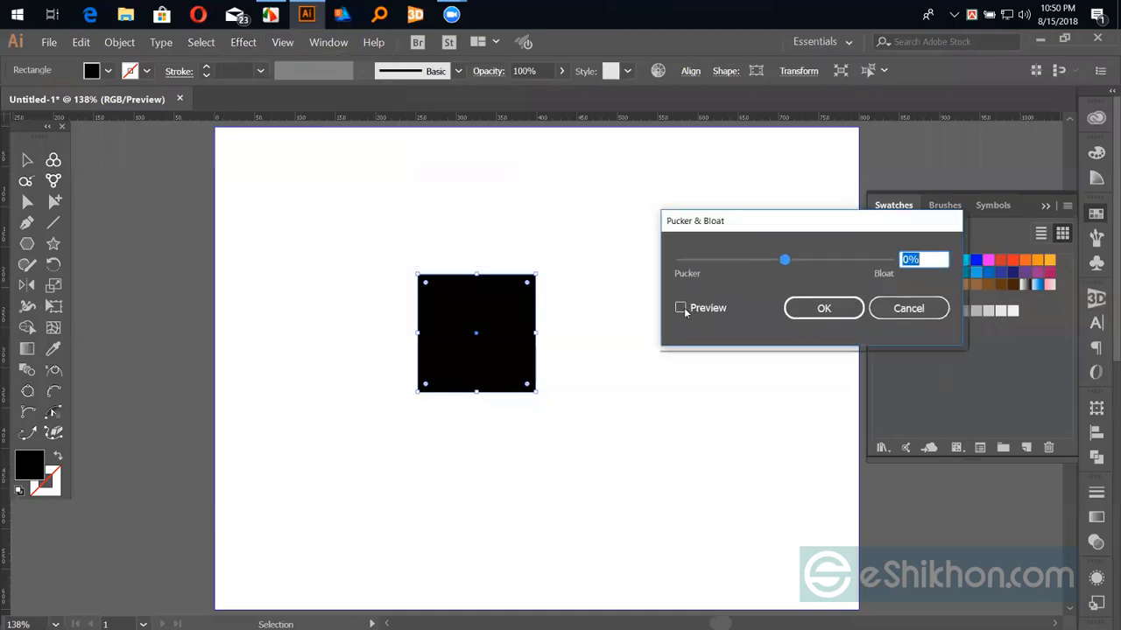
pyautogui.click(682, 309)
pyautogui.moveTo(776, 263); pyautogui.dragTo(755, 261)
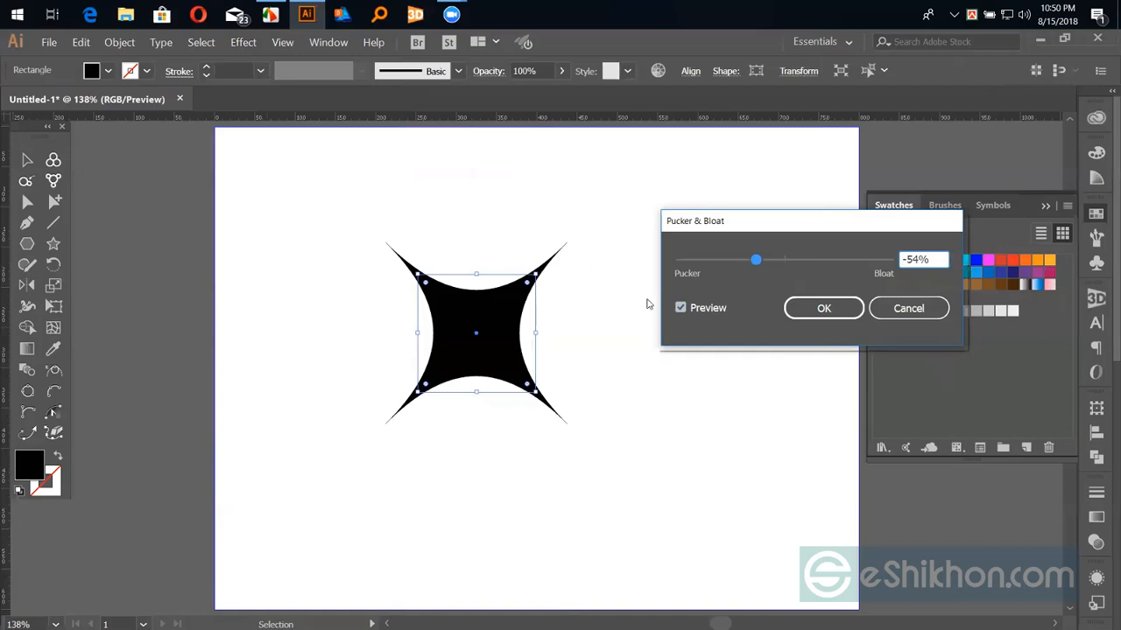
pyautogui.moveTo(758, 260); pyautogui.dragTo(823, 263)
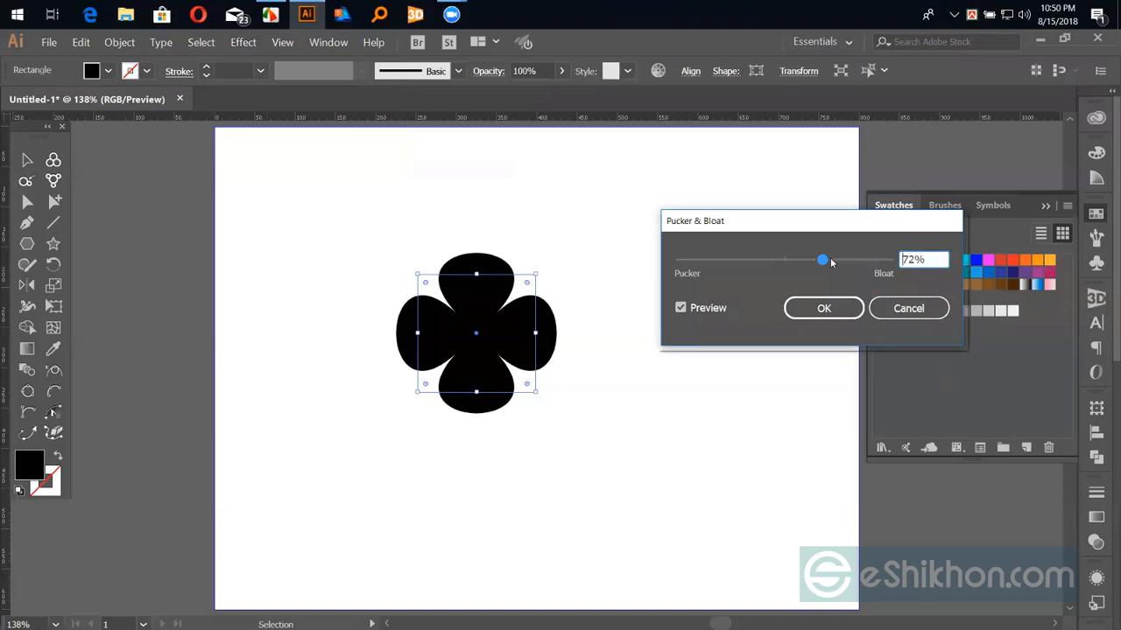
pyautogui.moveTo(831, 263); pyautogui.dragTo(846, 263)
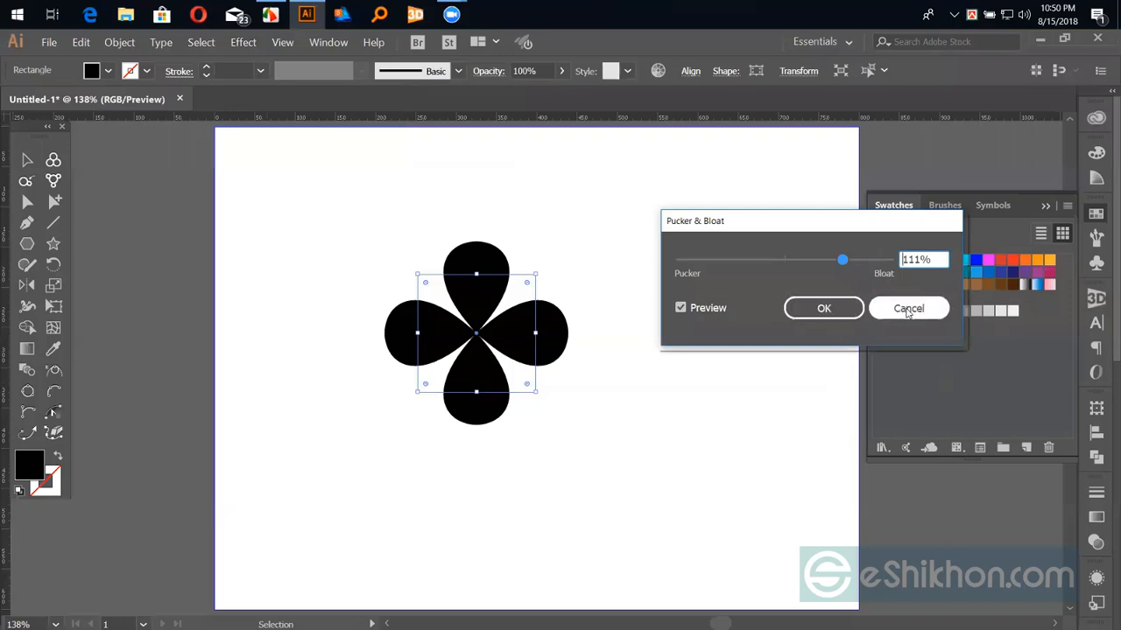
pyautogui.click(839, 310)
pyautogui.hotkey('ctrl', 'z')
pyautogui.click(28, 159)
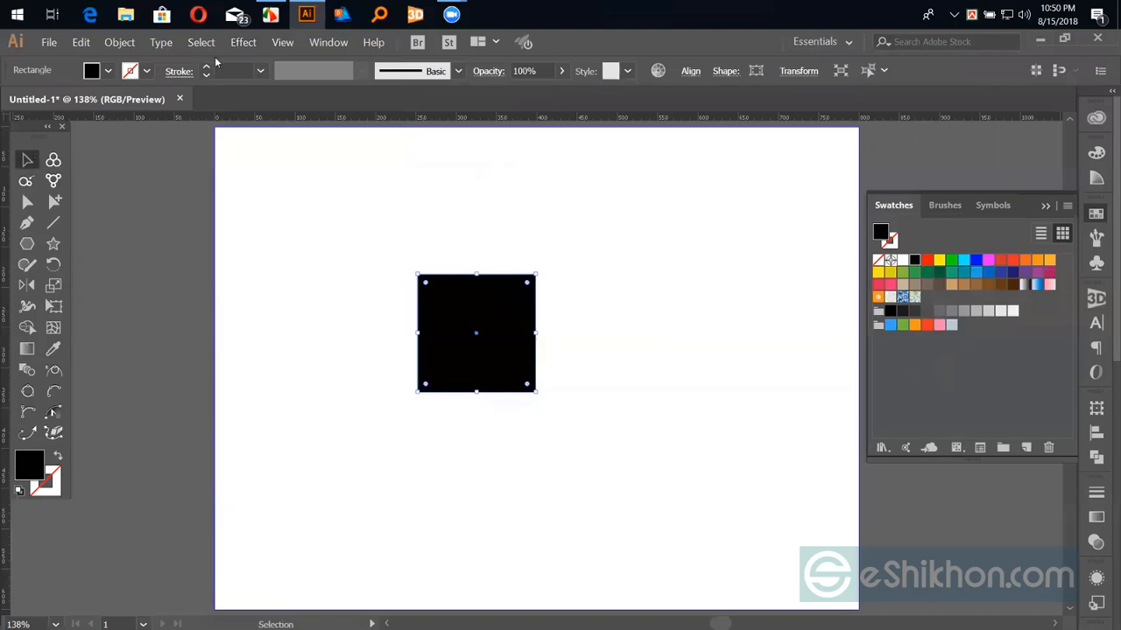
# Delete the square and draw a large black circle near the artboard's center.
pyautogui.click(243, 42)
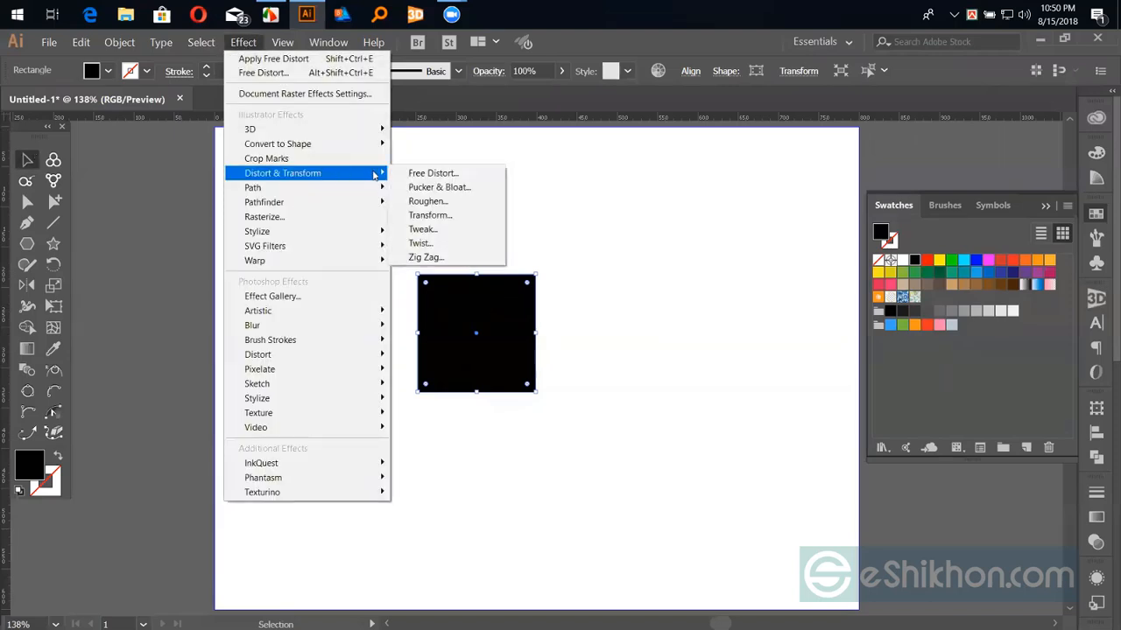
pyautogui.click(440, 257)
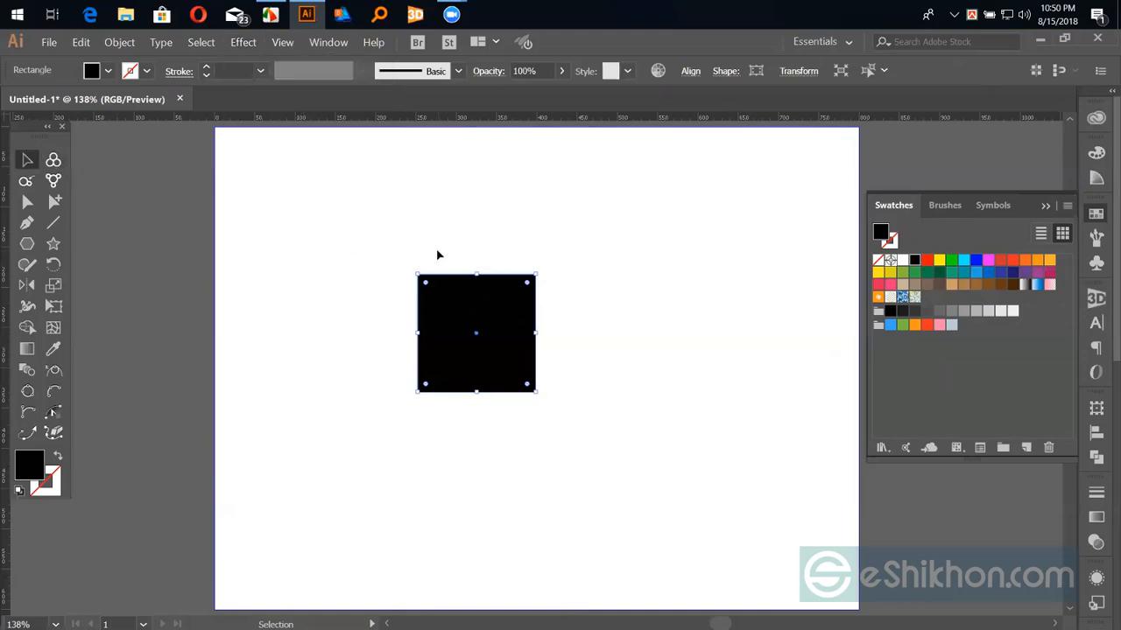
pyautogui.press('Delete')
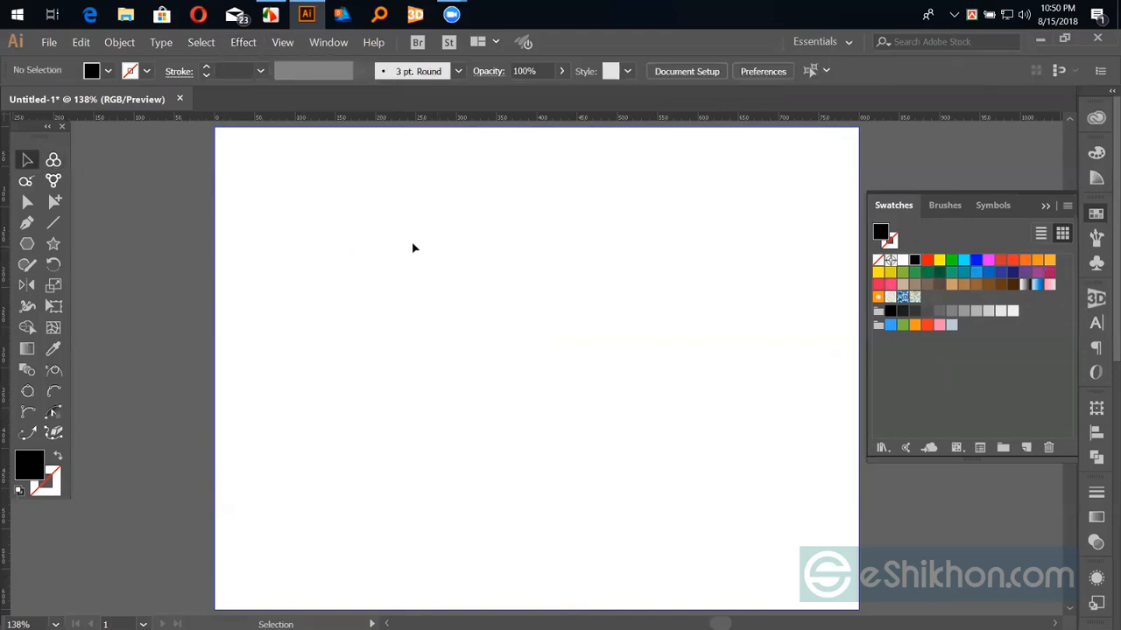
pyautogui.press('l')
pyautogui.moveTo(495, 341); pyautogui.dragTo(536, 463)
# Apply a 19% Pucker & Bloat effect to the circle and expand its appearance.
pyautogui.click(243, 47)
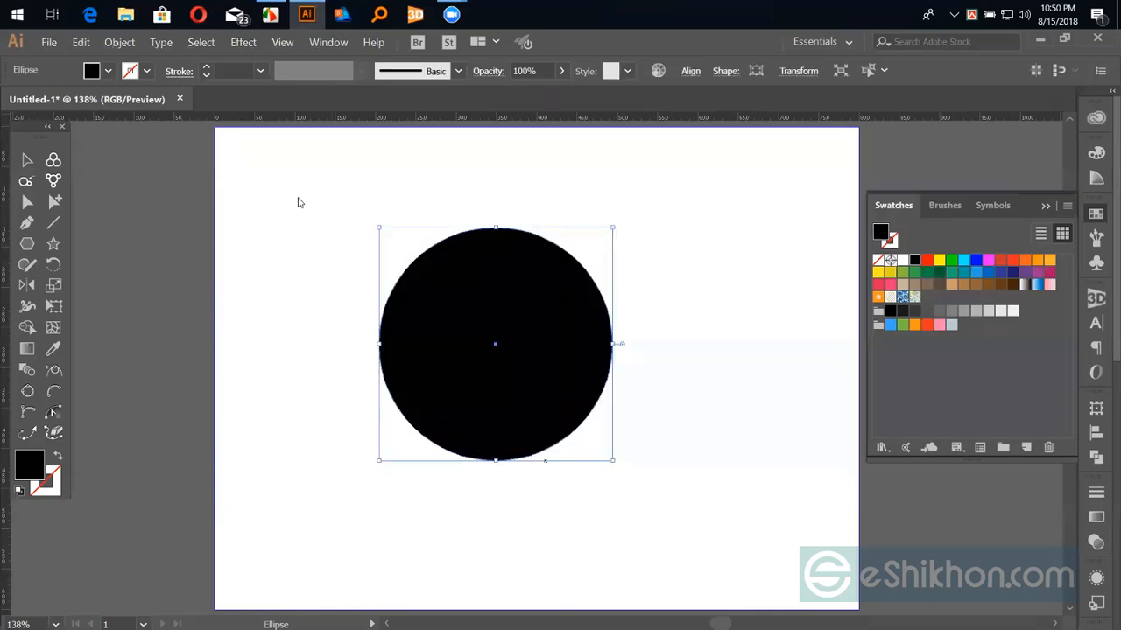
pyautogui.moveTo(371, 175)
pyautogui.click(448, 189)
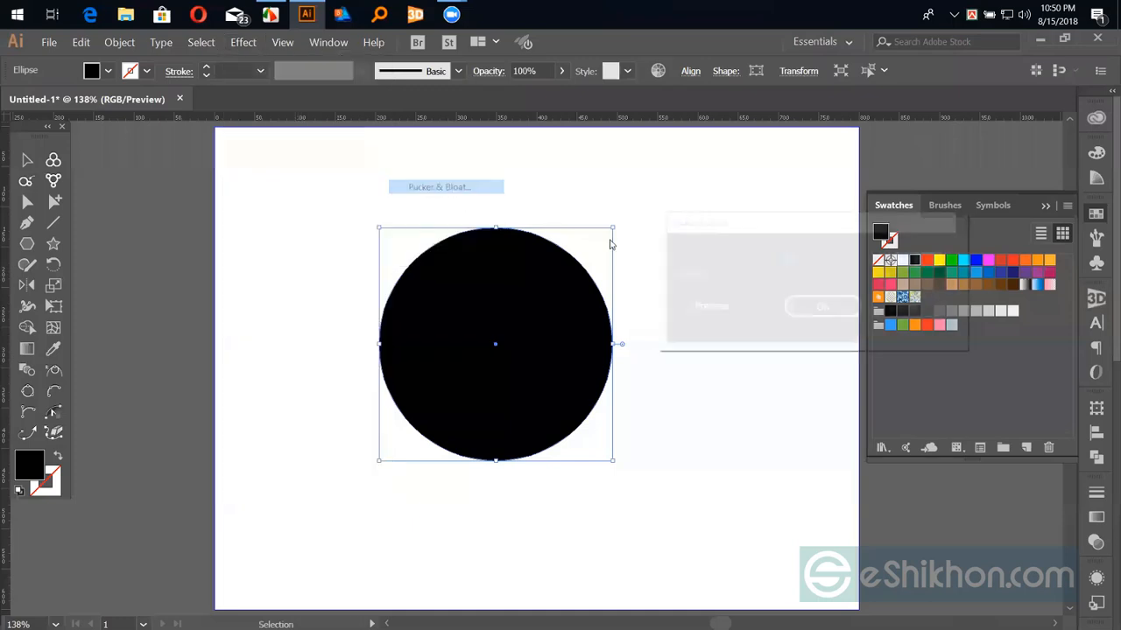
pyautogui.click(691, 312)
pyautogui.moveTo(786, 263)
pyautogui.mouseDown()
pyautogui.moveTo(799, 264)
pyautogui.moveTo(792, 268)
pyautogui.mouseUp()
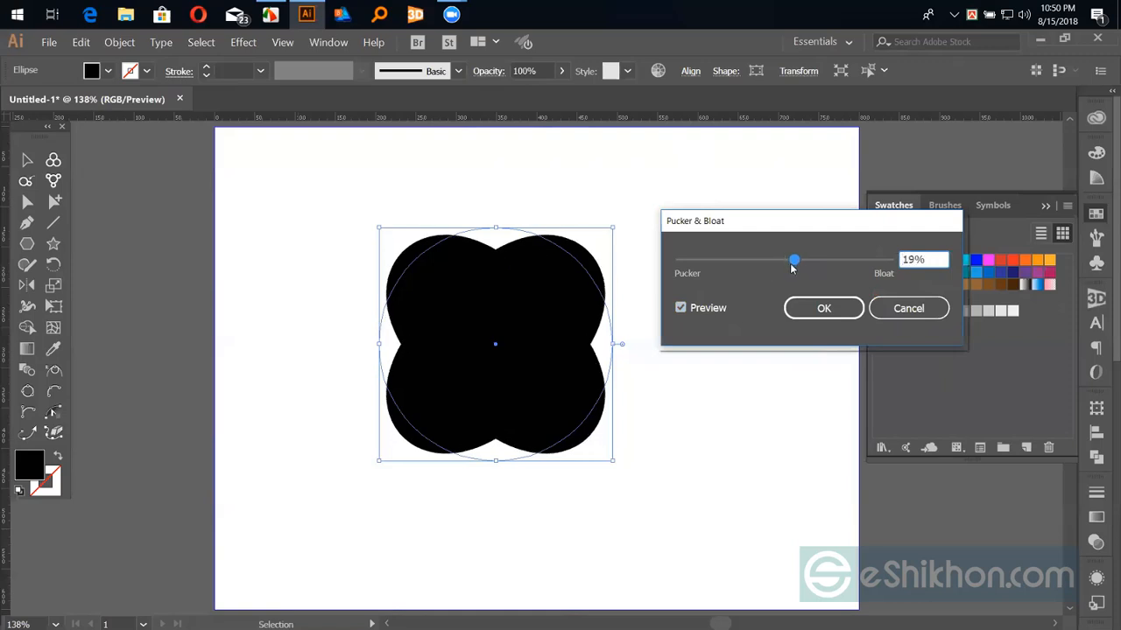
pyautogui.press('Return')
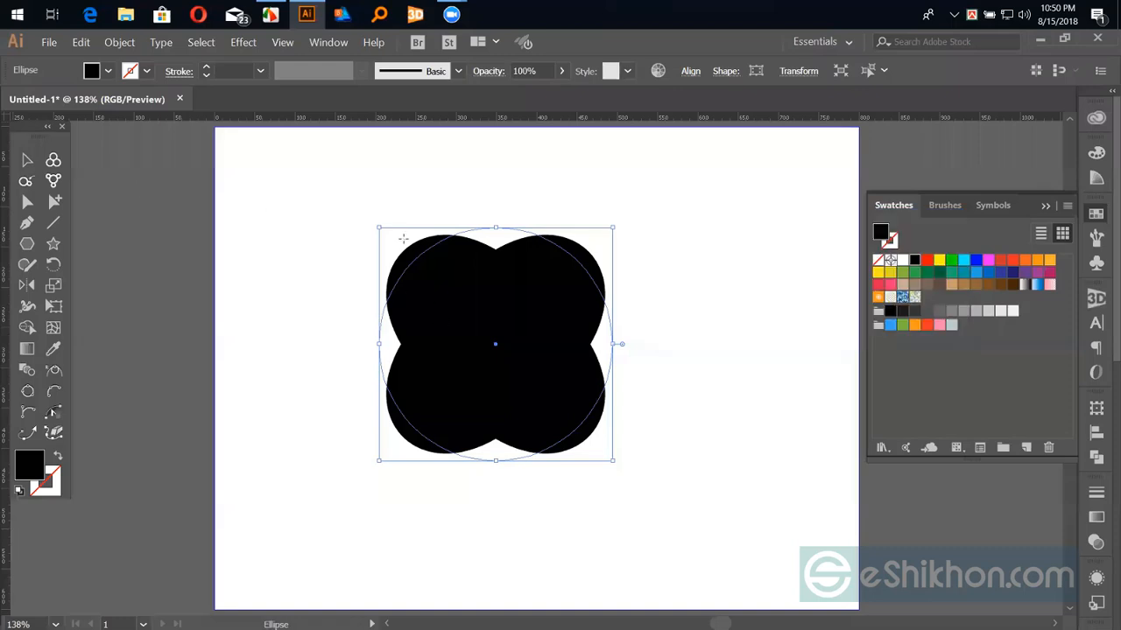
pyautogui.click(117, 42)
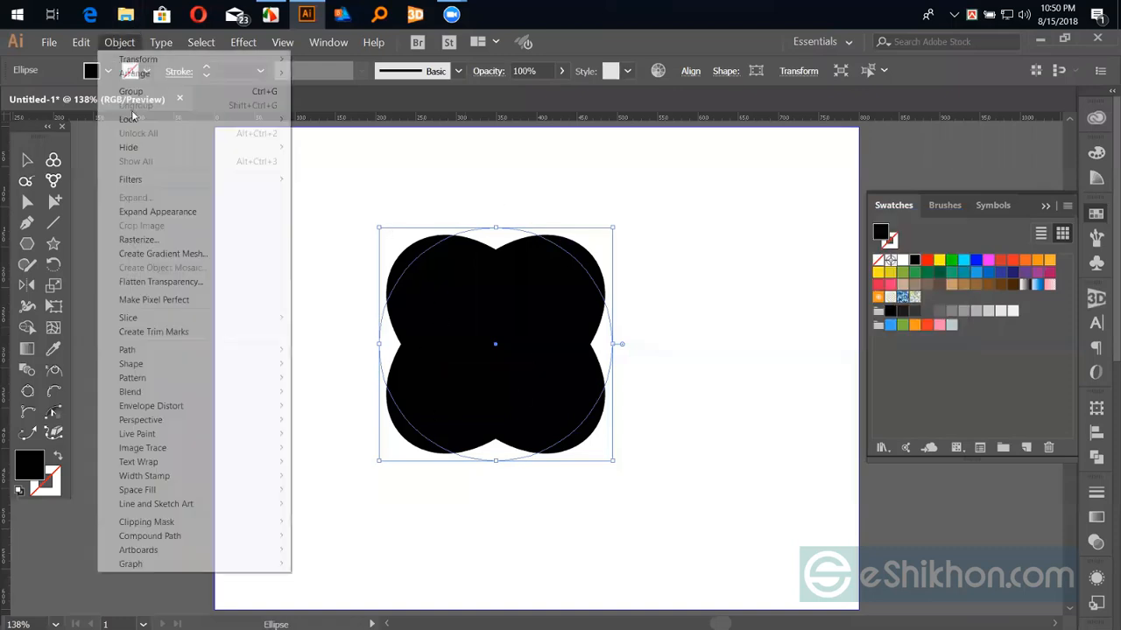
pyautogui.click(154, 209)
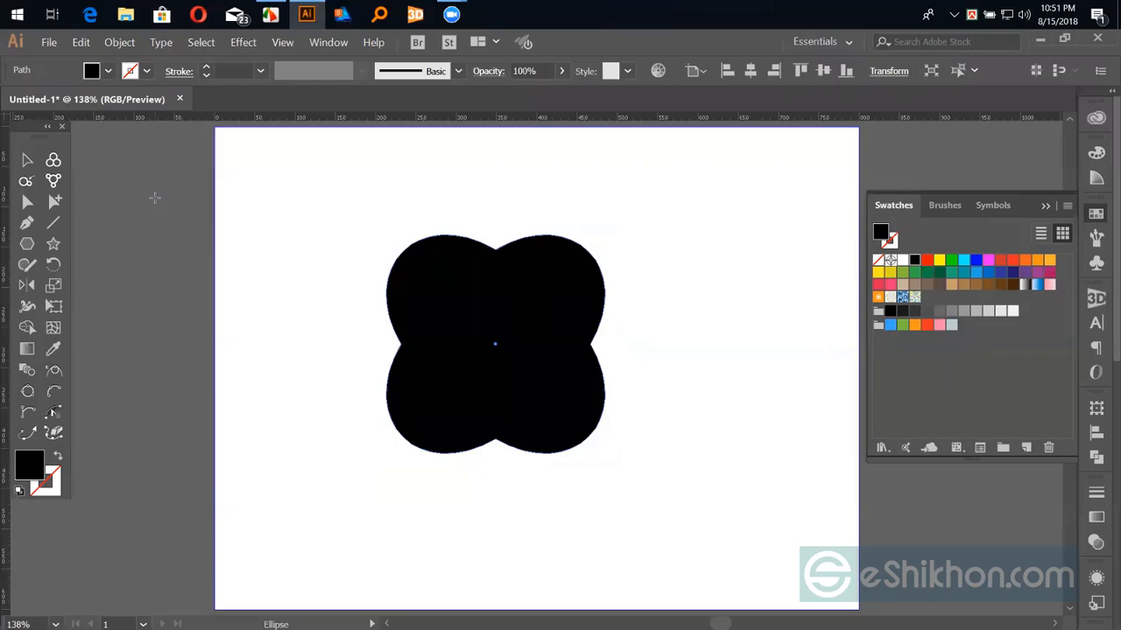
# Retract the direction handles of the two lower lobes into their anchor points to form a heart with straight lower sides.
pyautogui.press('a')
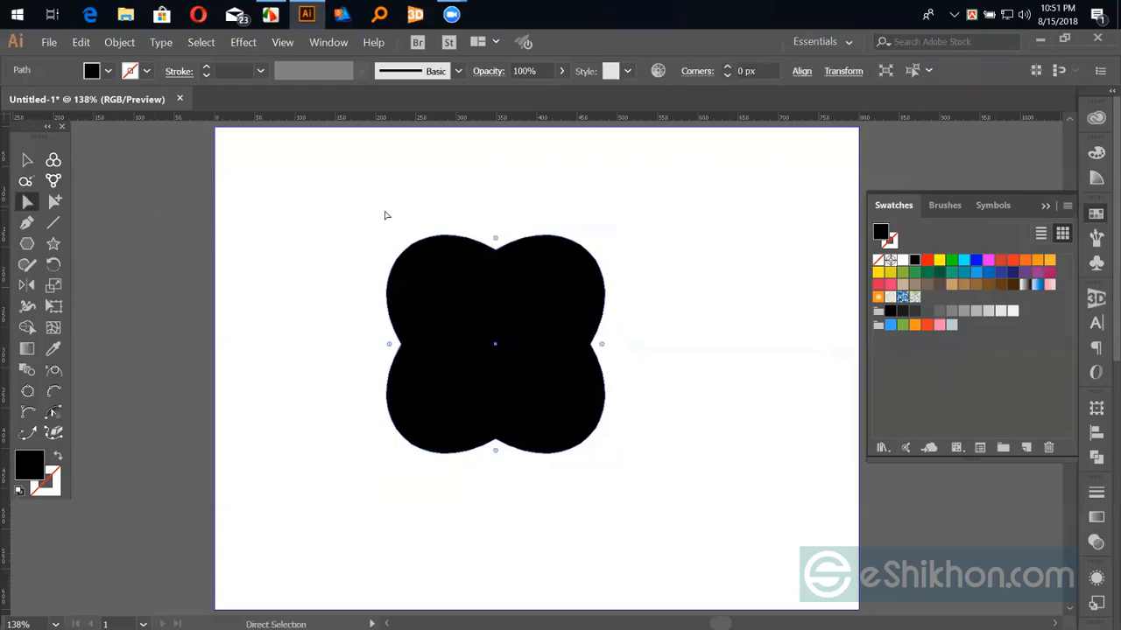
pyautogui.click(400, 343)
pyautogui.moveTo(360, 422); pyautogui.dragTo(402, 348)
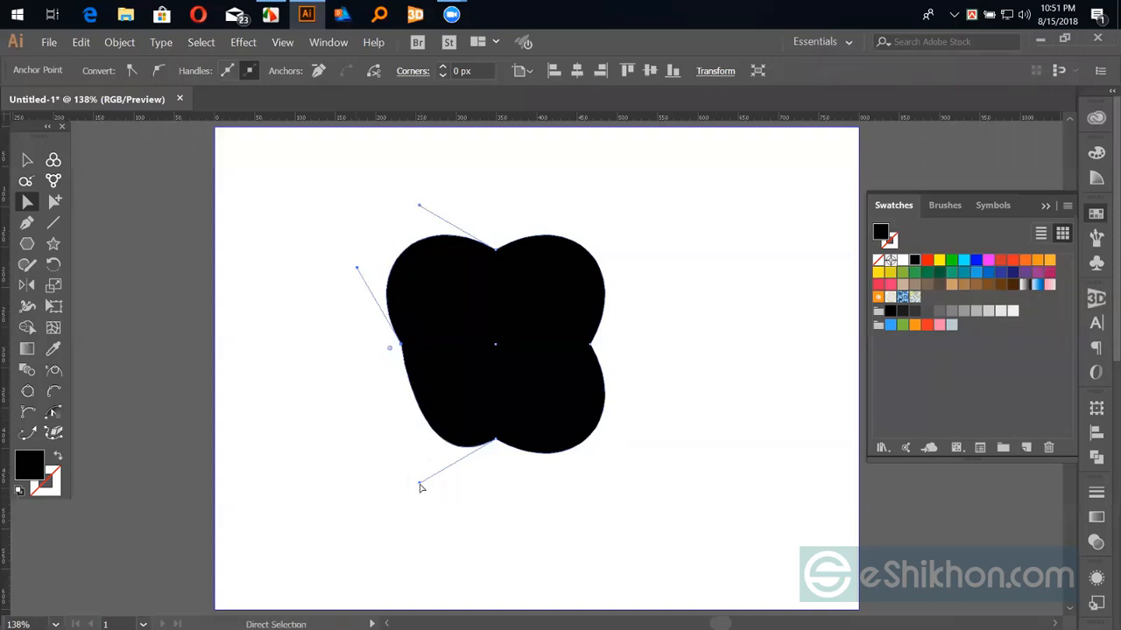
pyautogui.moveTo(421, 488); pyautogui.dragTo(571, 481)
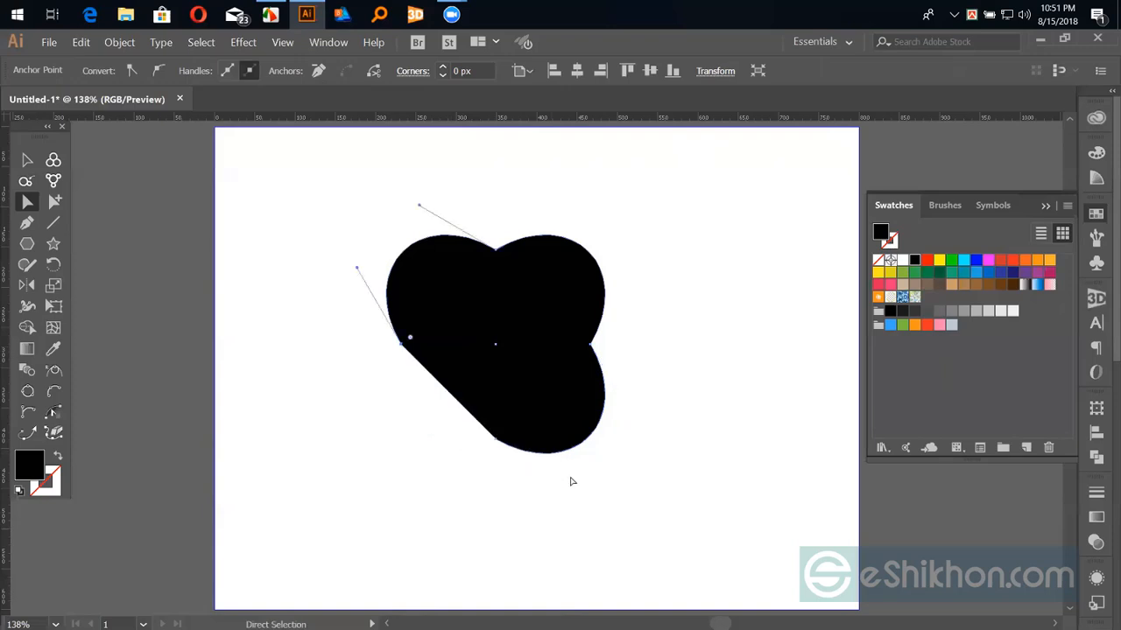
pyautogui.click(497, 439)
pyautogui.moveTo(571, 484); pyautogui.dragTo(495, 441)
pyautogui.moveTo(634, 425); pyautogui.dragTo(592, 347)
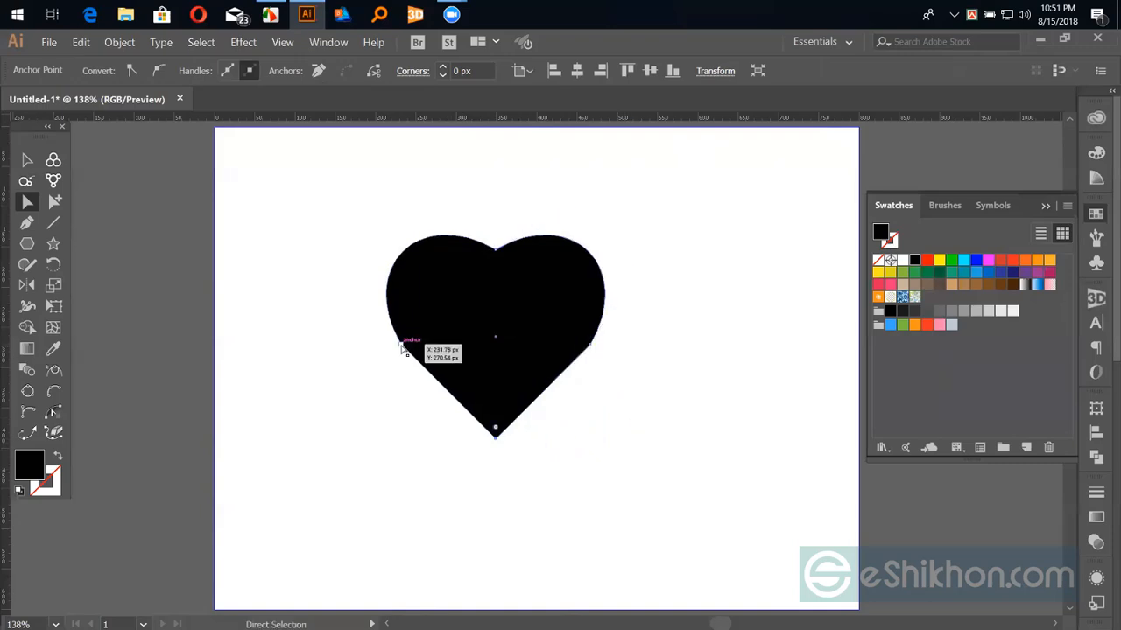
# Convert the heart's left and right side anchor points to smooth points.
pyautogui.click(404, 343)
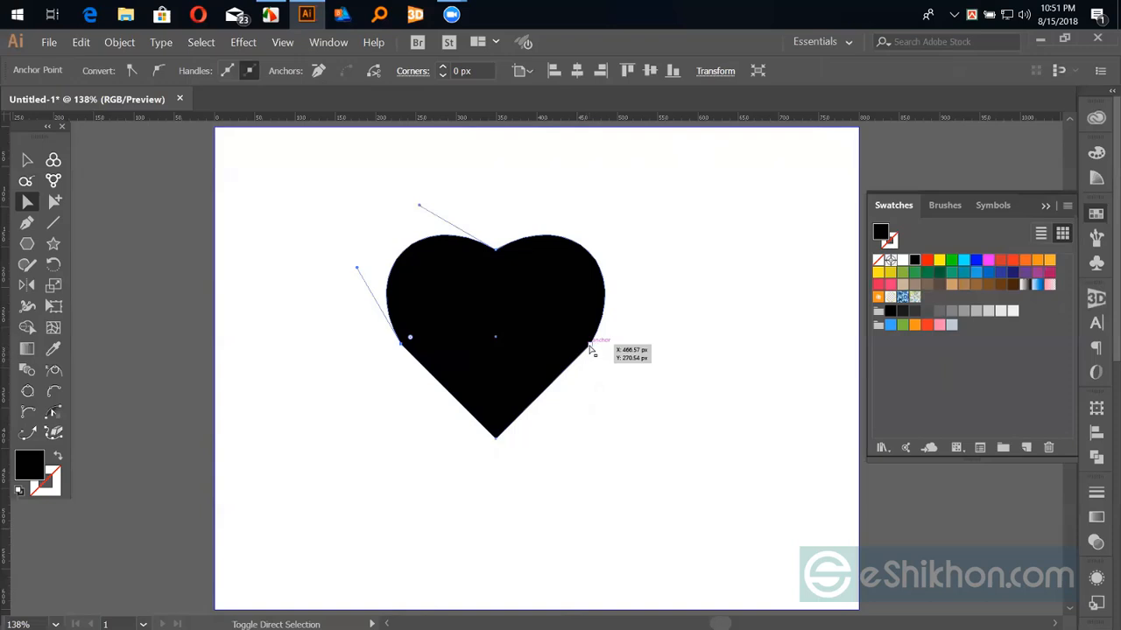
pyautogui.click(592, 346)
pyautogui.click(158, 72)
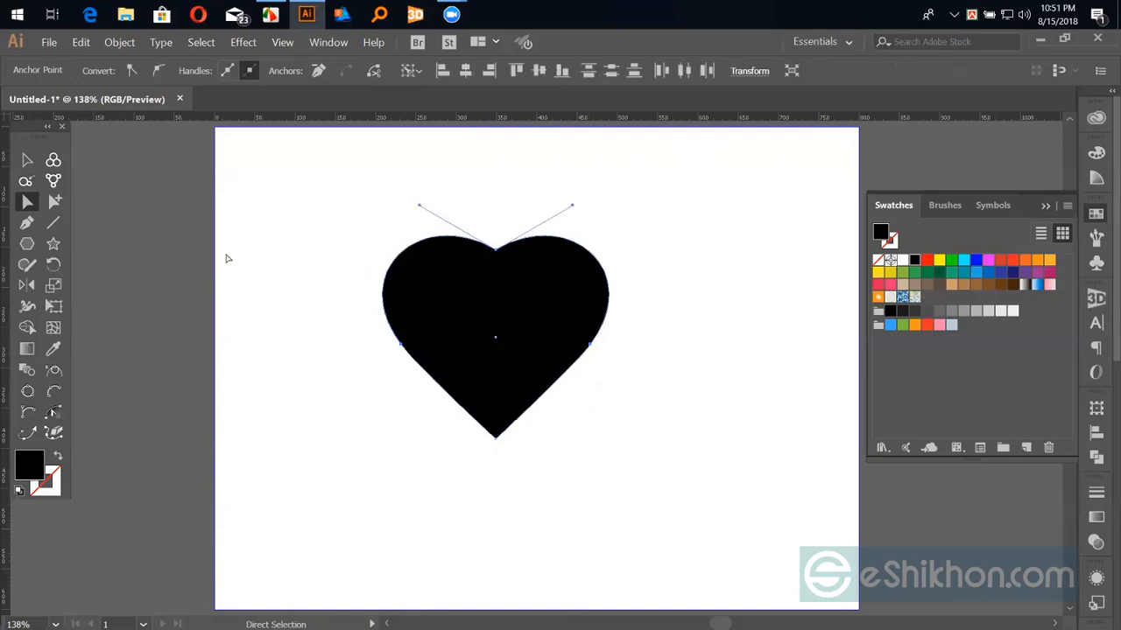
pyautogui.click(224, 314)
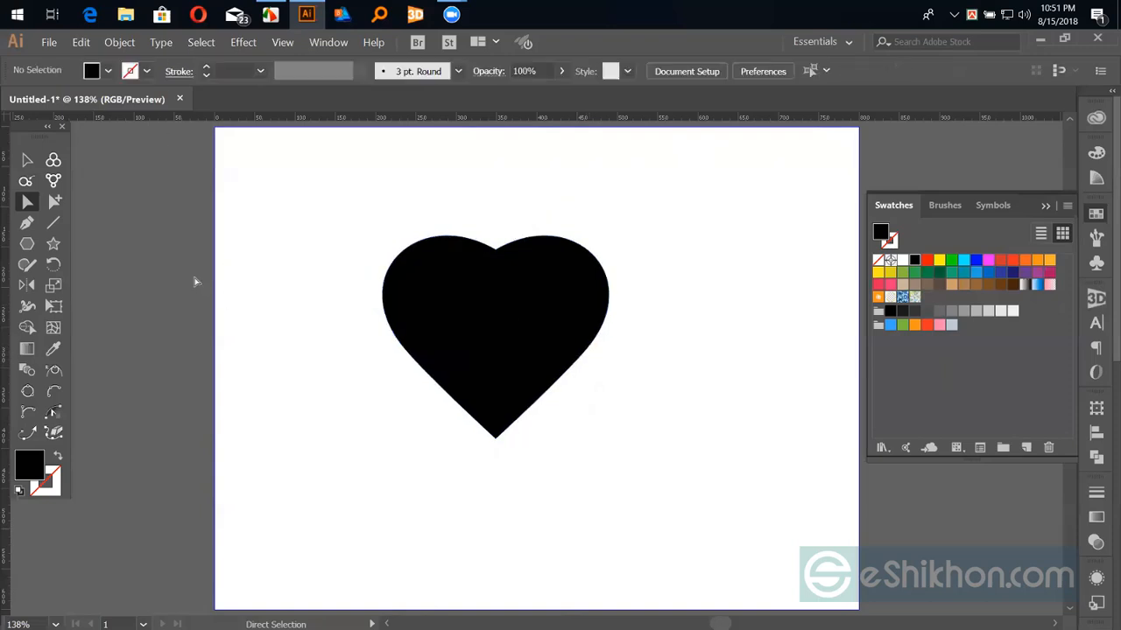
# Delete the heart, fit the artboard in the window and draw a black square about 210 px wide.
pyautogui.click(26, 159)
pyautogui.click(455, 325)
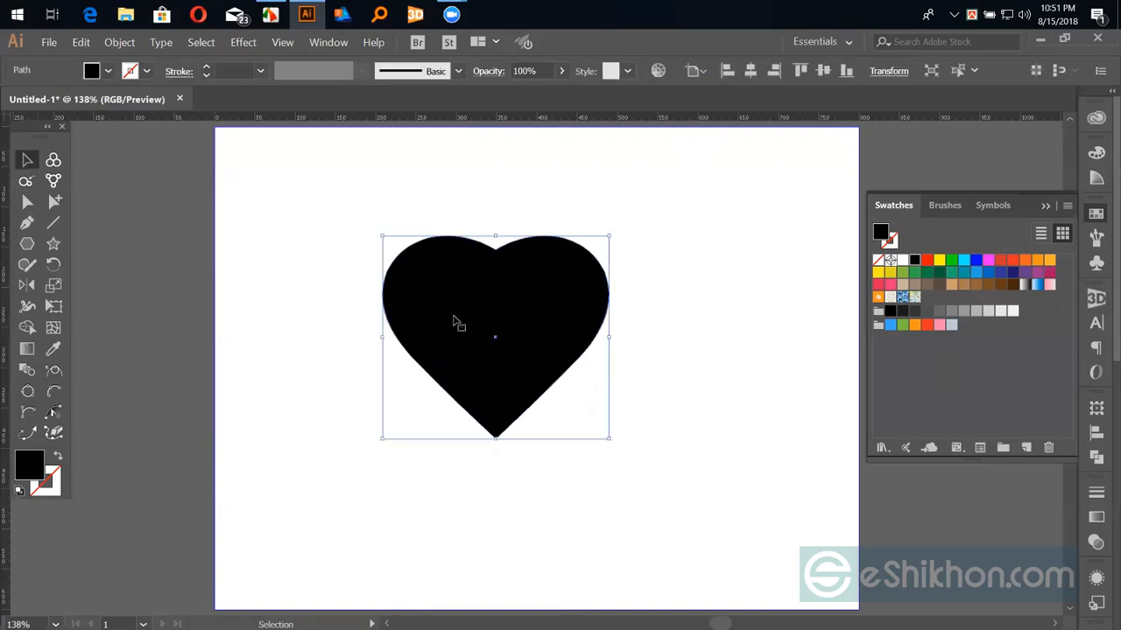
pyautogui.press('Delete')
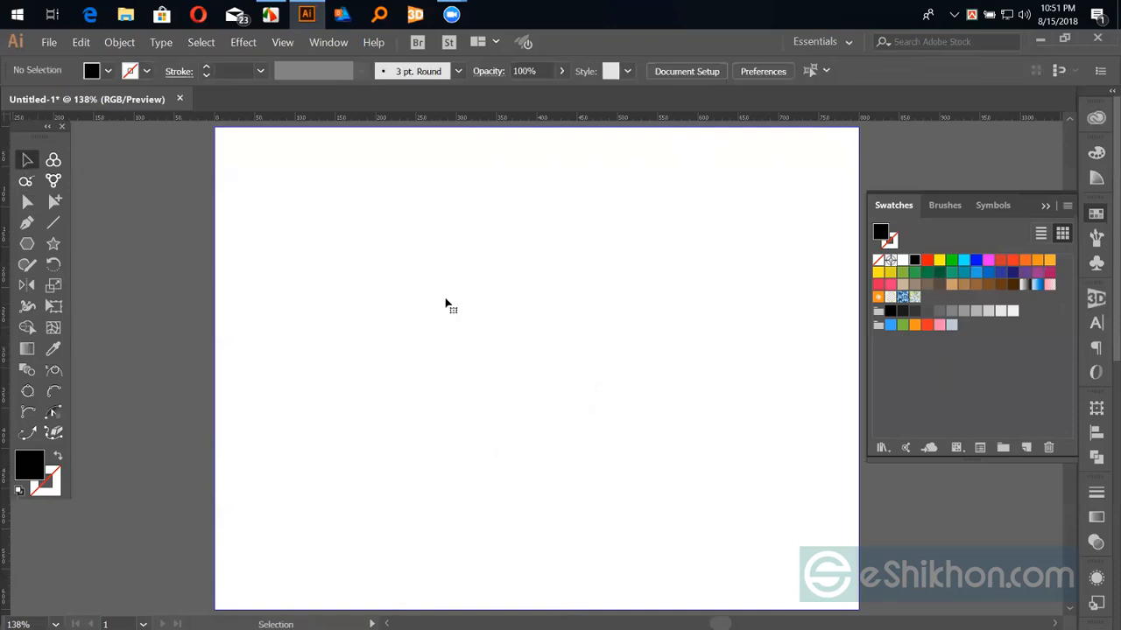
pyautogui.hotkey('ctrl', '0')
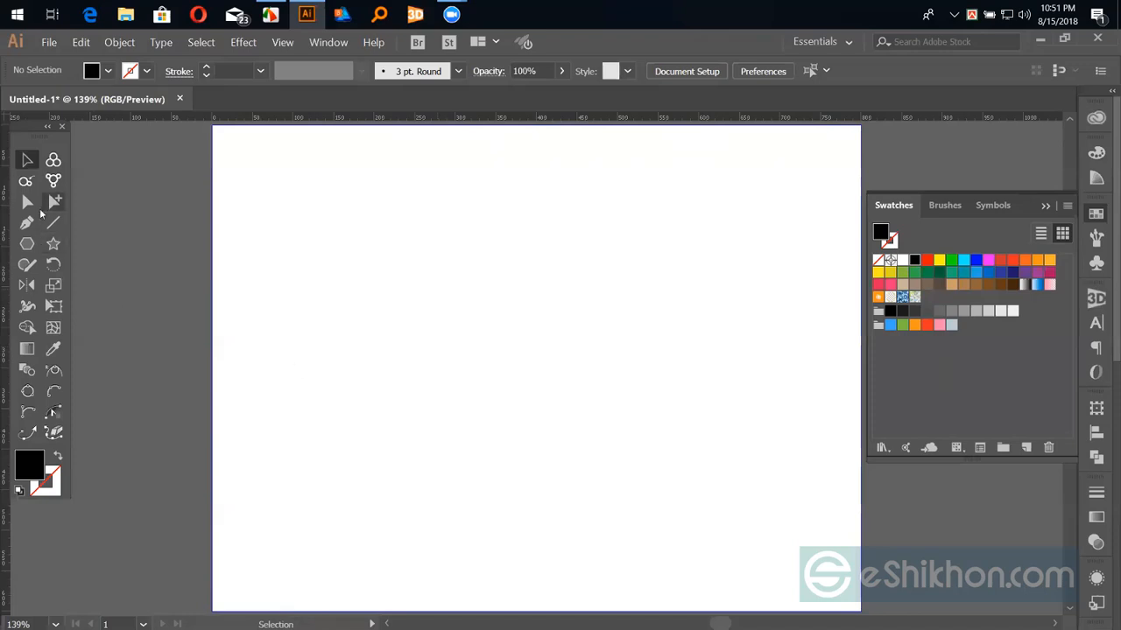
pyautogui.click(29, 245)
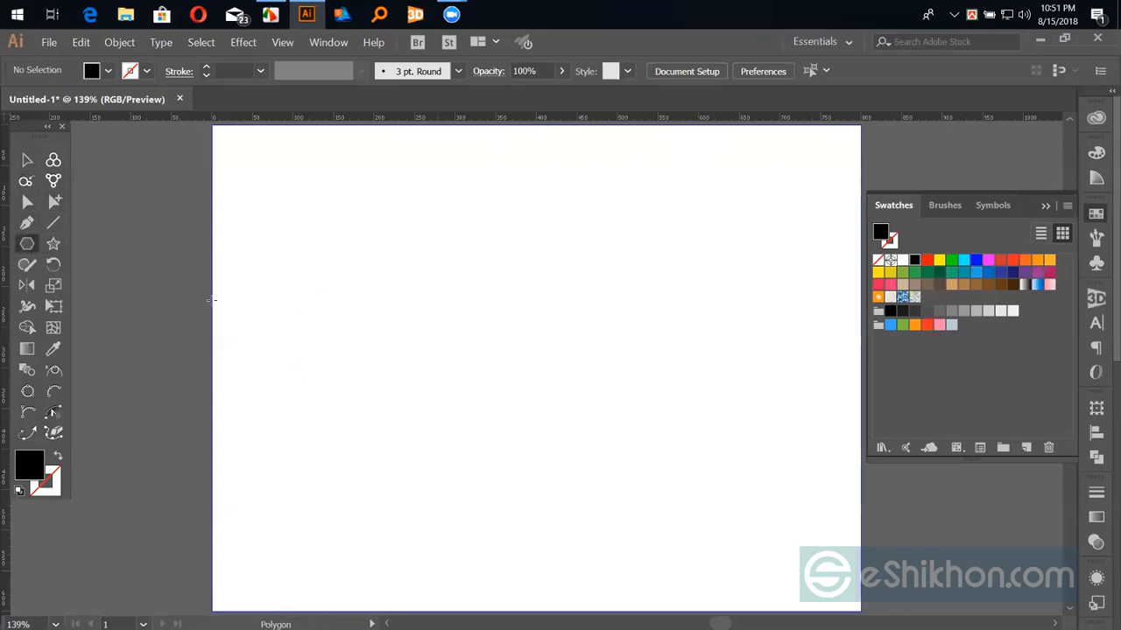
pyautogui.press('m')
pyautogui.moveTo(460, 335); pyautogui.dragTo(482, 415)
# Convert the square's two upper corner anchor points to smooth points.
pyautogui.press('a')
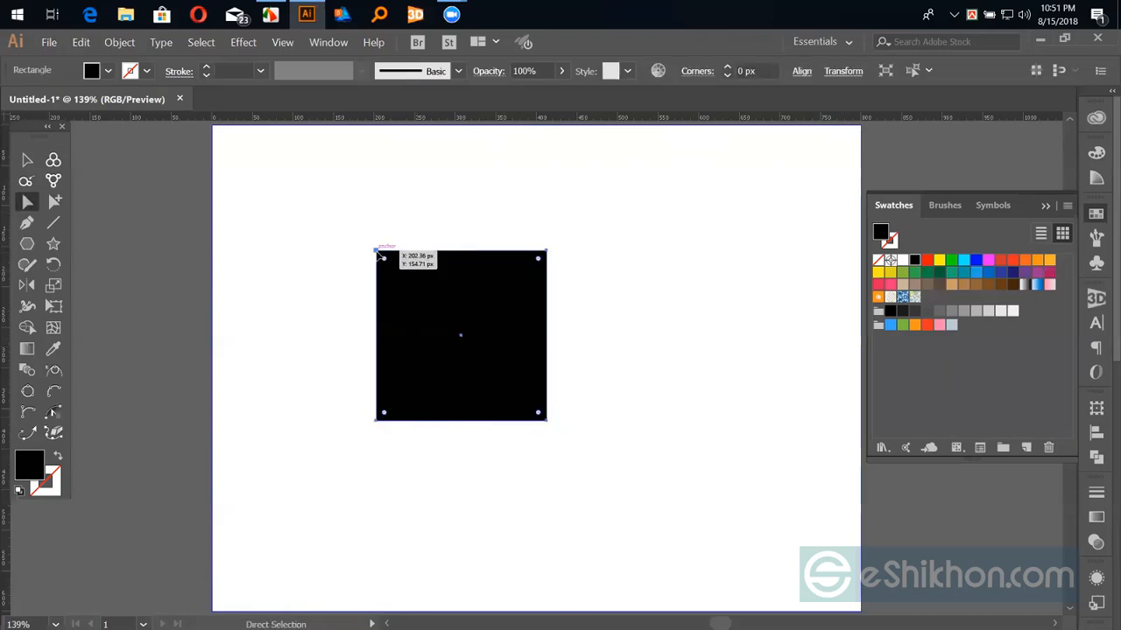
pyautogui.click(377, 253)
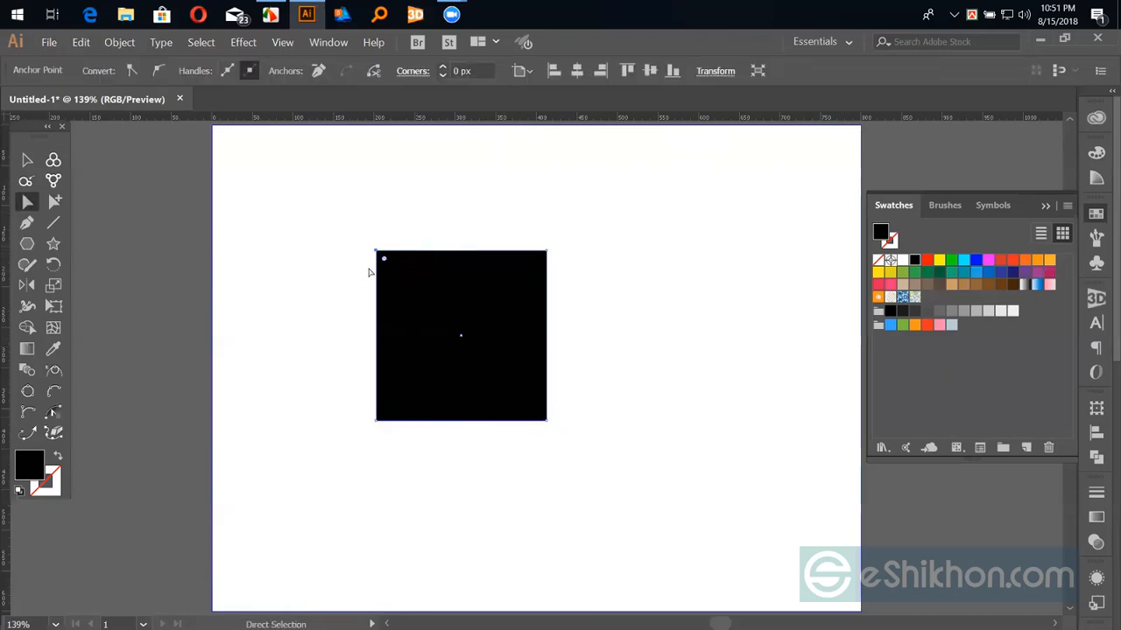
pyautogui.click(157, 73)
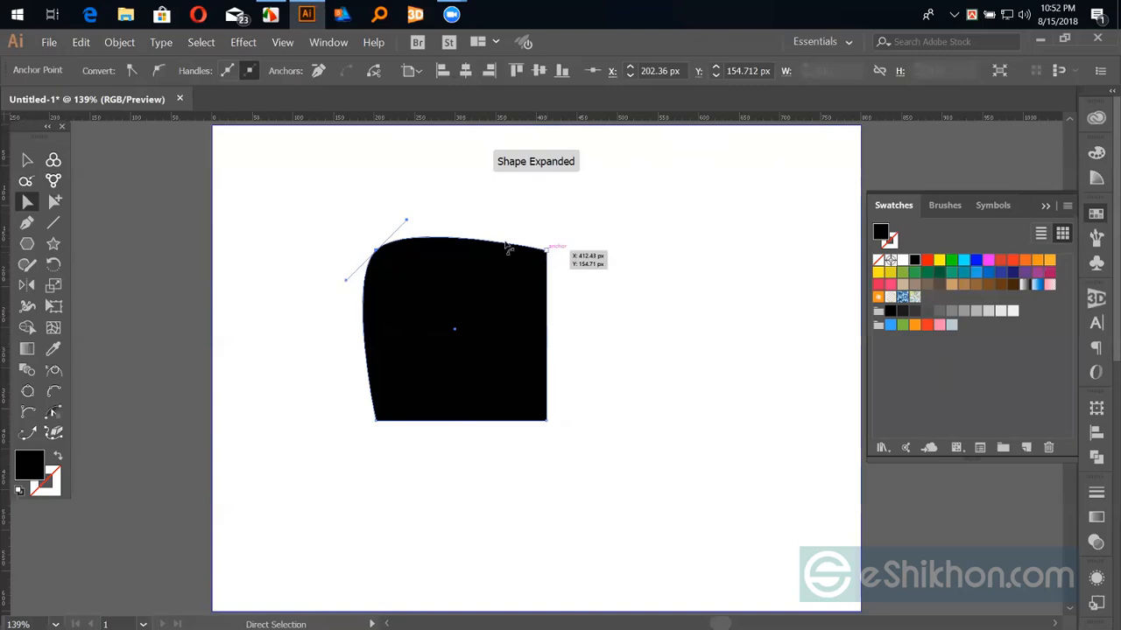
pyautogui.click(546, 251)
pyautogui.click(159, 71)
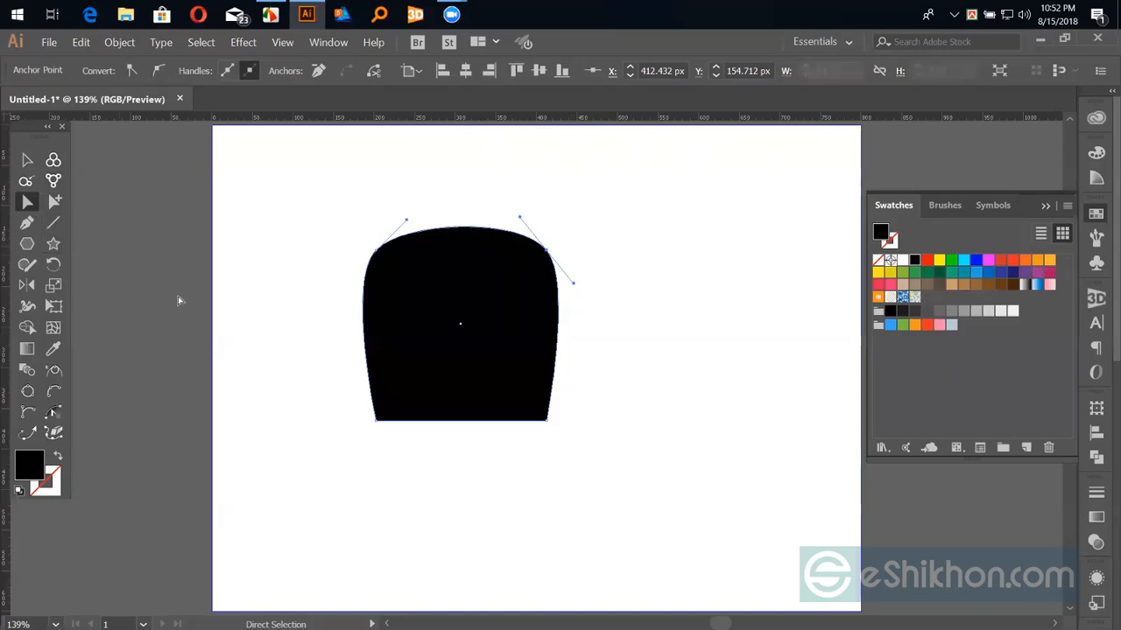
# Draw a black circle about 220 px in diameter to the right of the reshaped square.
pyautogui.press('l')
pyautogui.moveTo(685, 379); pyautogui.dragTo(728, 467)
pyautogui.press('a')
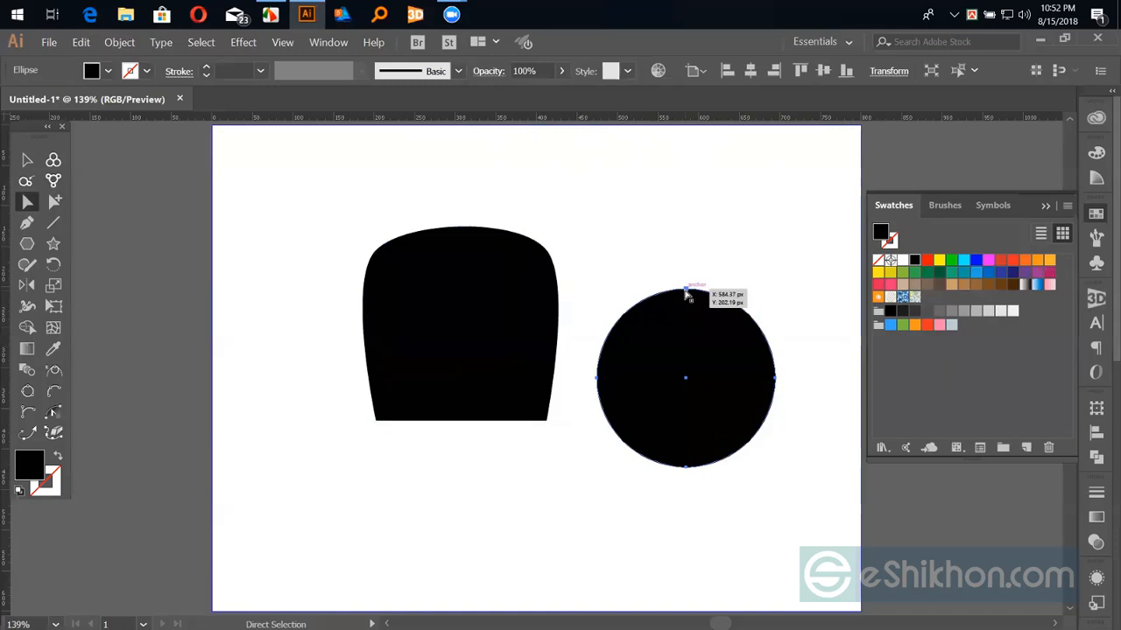
# Convert all four anchor points of the circle to corner points to form a diamond.
pyautogui.click(686, 292)
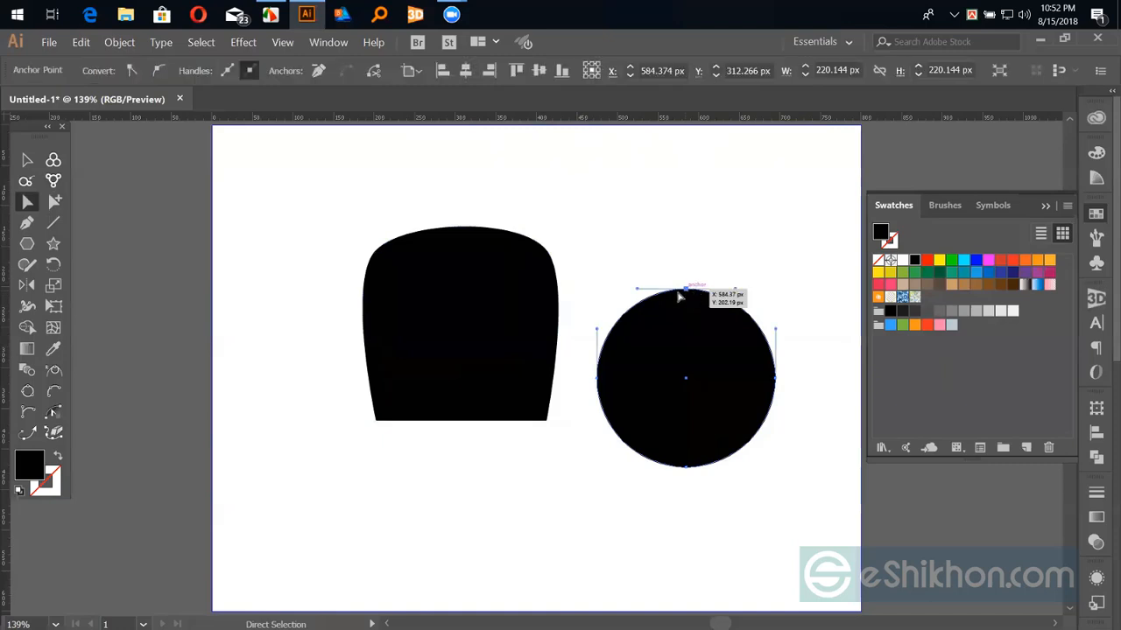
pyautogui.click(131, 73)
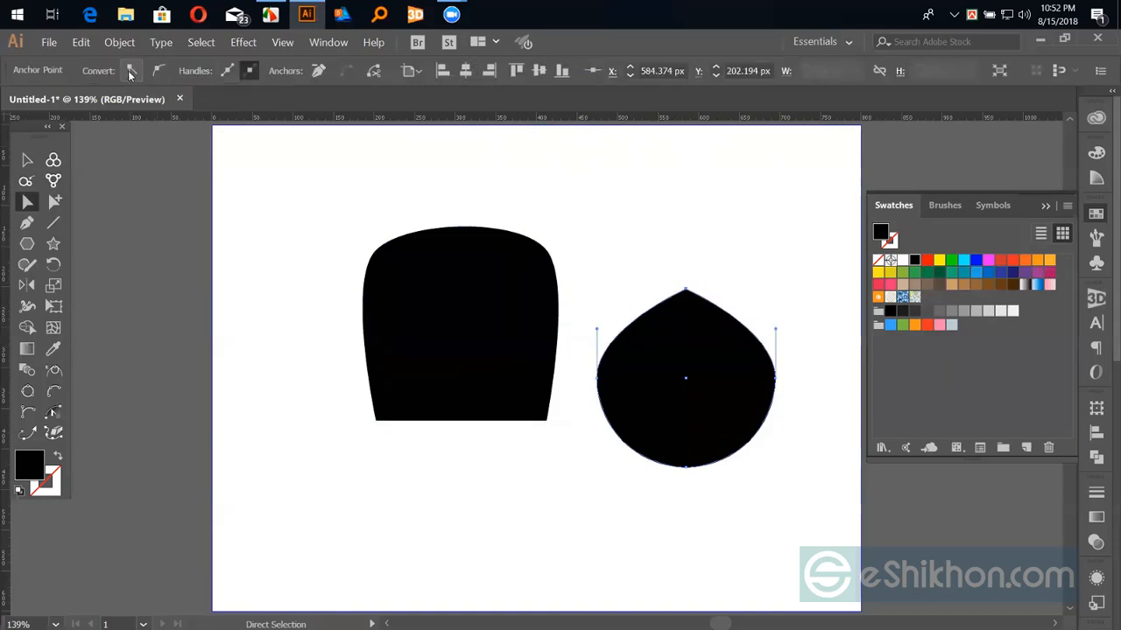
pyautogui.click(598, 380)
pyautogui.click(131, 73)
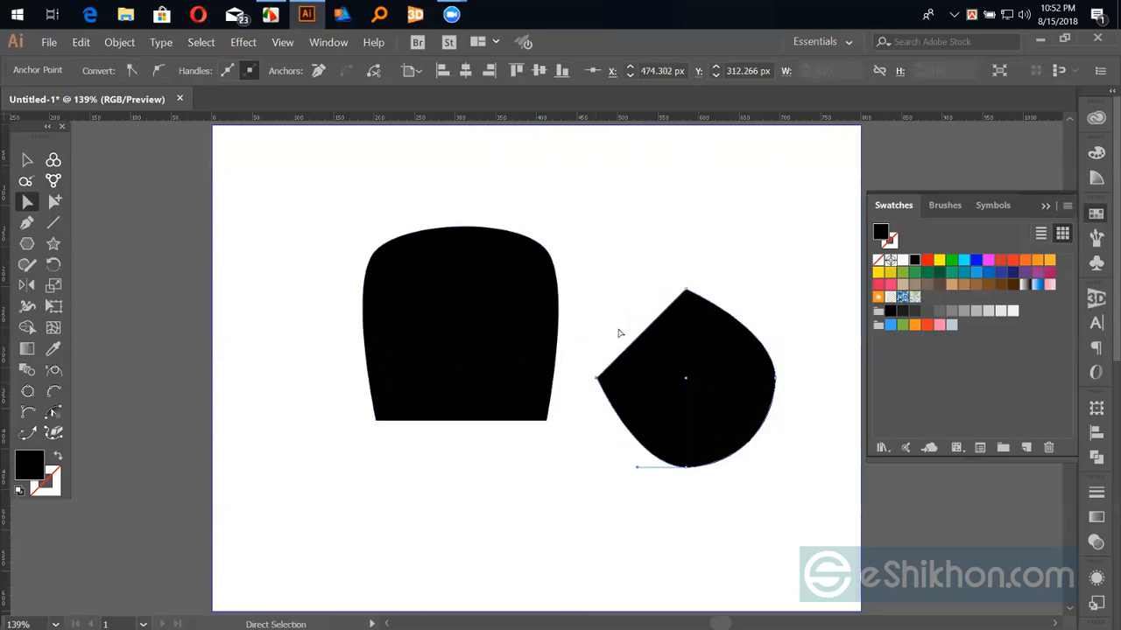
pyautogui.click(686, 468)
pyautogui.click(132, 73)
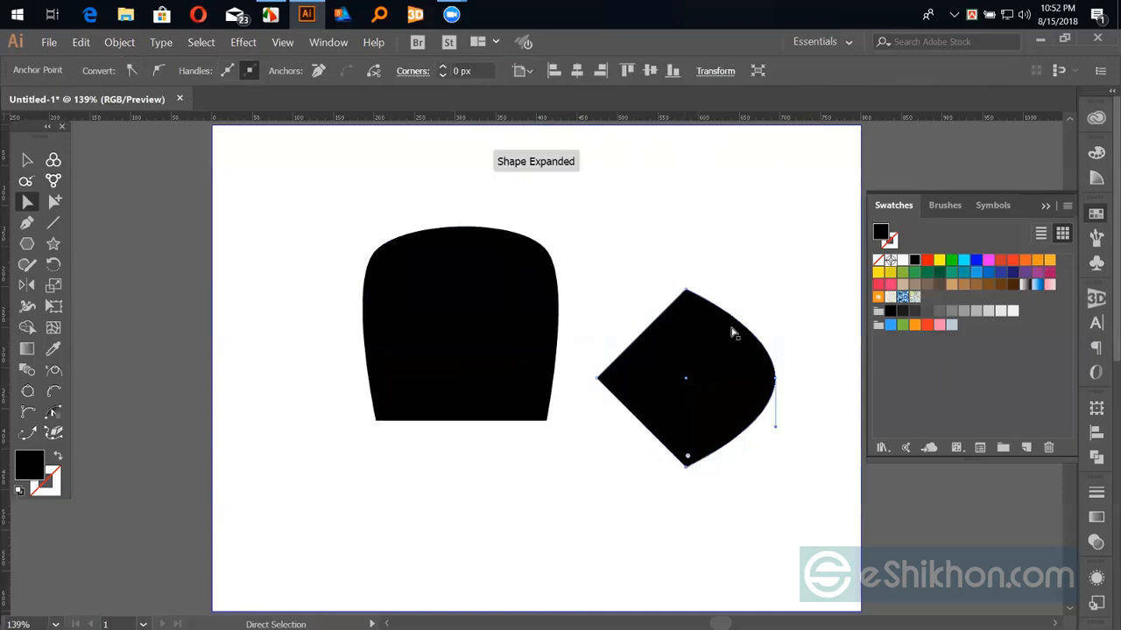
pyautogui.click(775, 379)
pyautogui.click(132, 73)
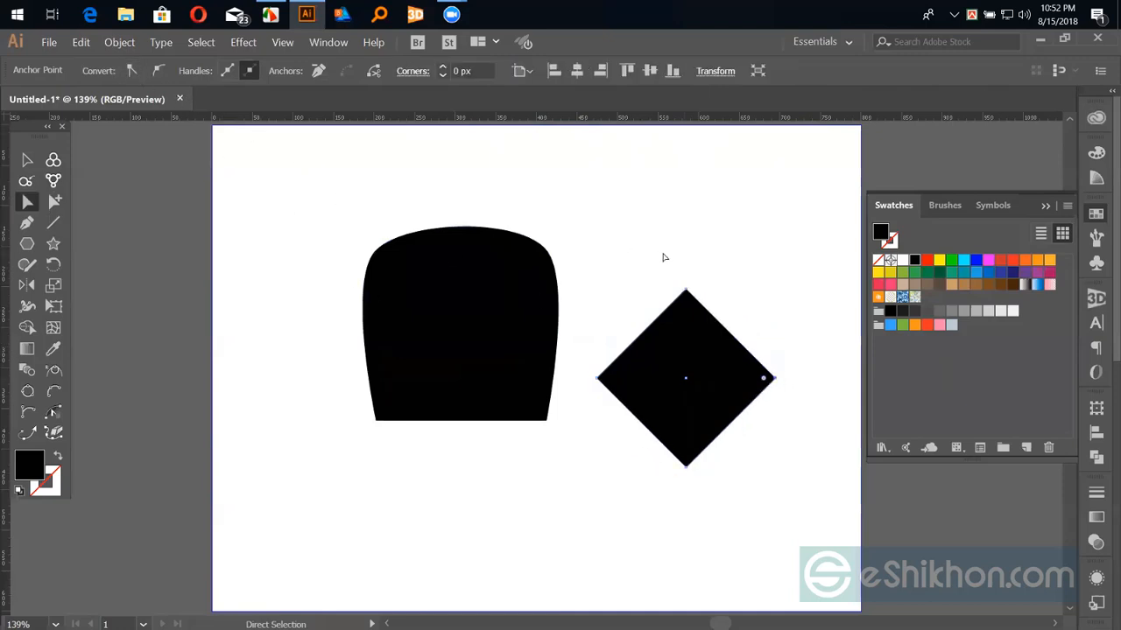
pyautogui.click(663, 258)
# Delete both shapes and draw a black square about 130 px wide left of the artboard's center.
pyautogui.click(26, 160)
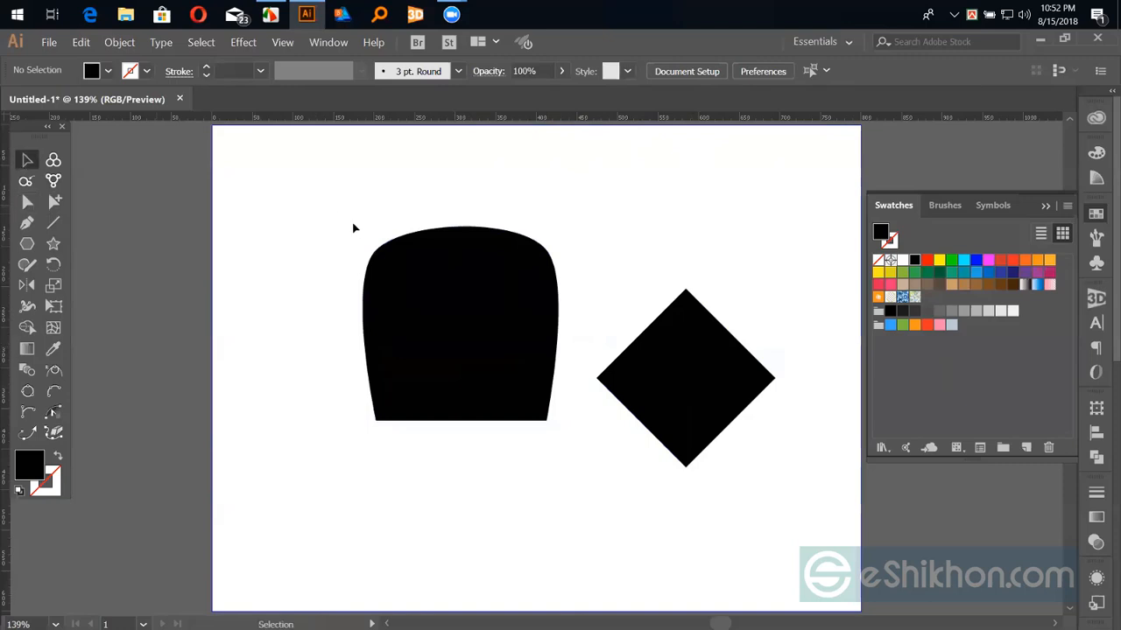
pyautogui.moveTo(330, 207); pyautogui.dragTo(756, 480)
pyautogui.press('Delete')
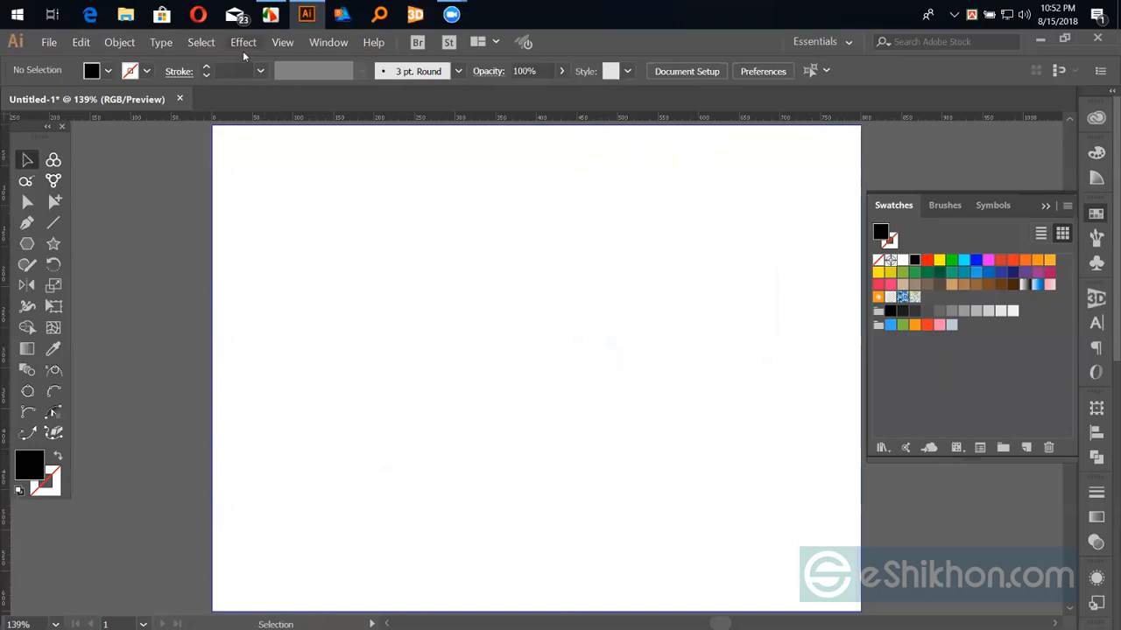
pyautogui.press('m')
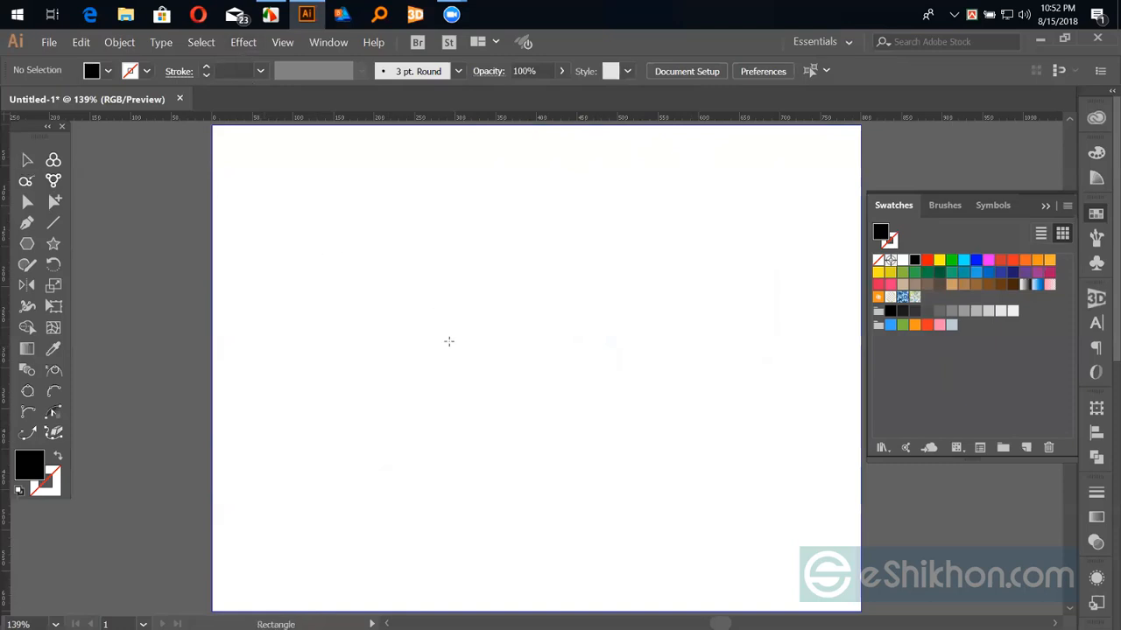
pyautogui.moveTo(449, 341); pyautogui.dragTo(501, 393)
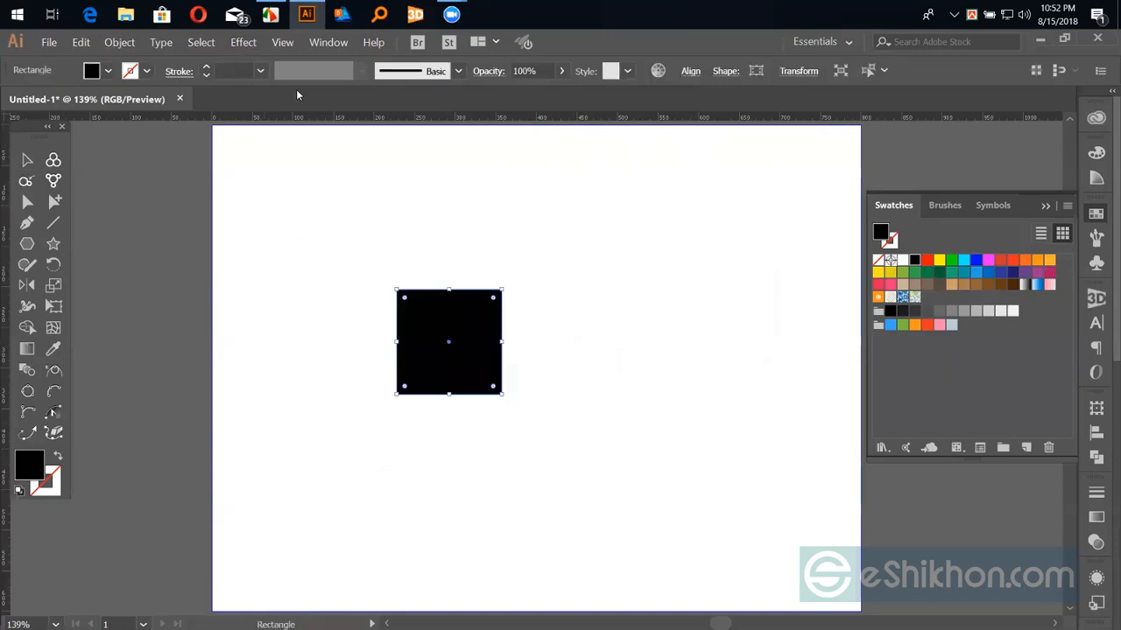
# Preview the Roughen effect on the square with a relative size of 10%.
pyautogui.click(244, 42)
pyautogui.moveTo(313, 175)
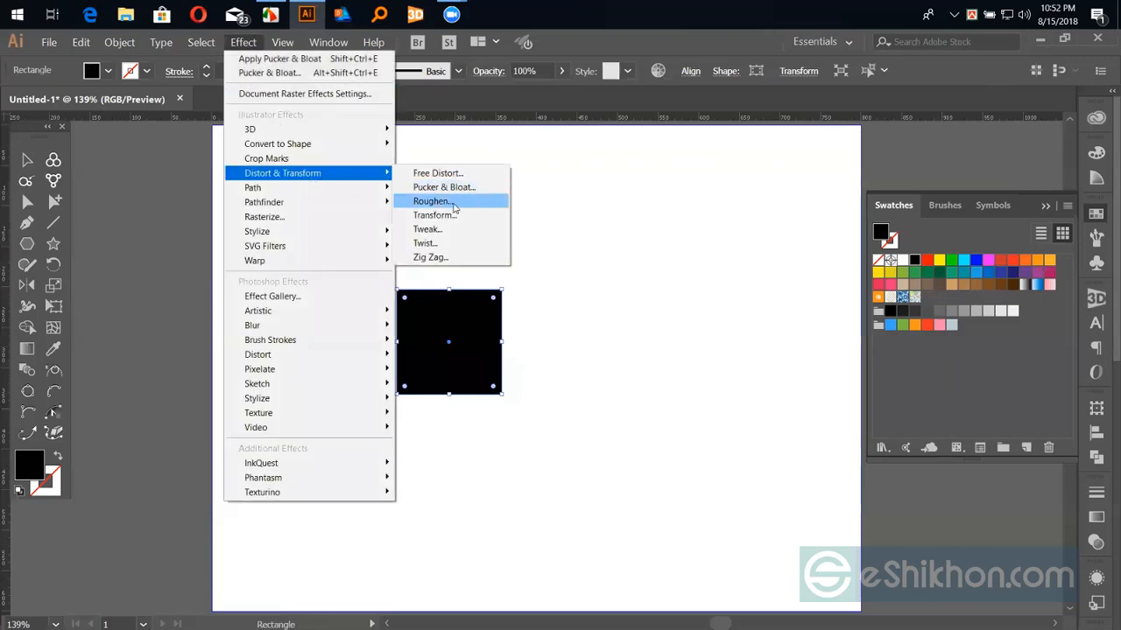
pyautogui.click(451, 208)
pyautogui.moveTo(467, 213); pyautogui.dragTo(718, 200)
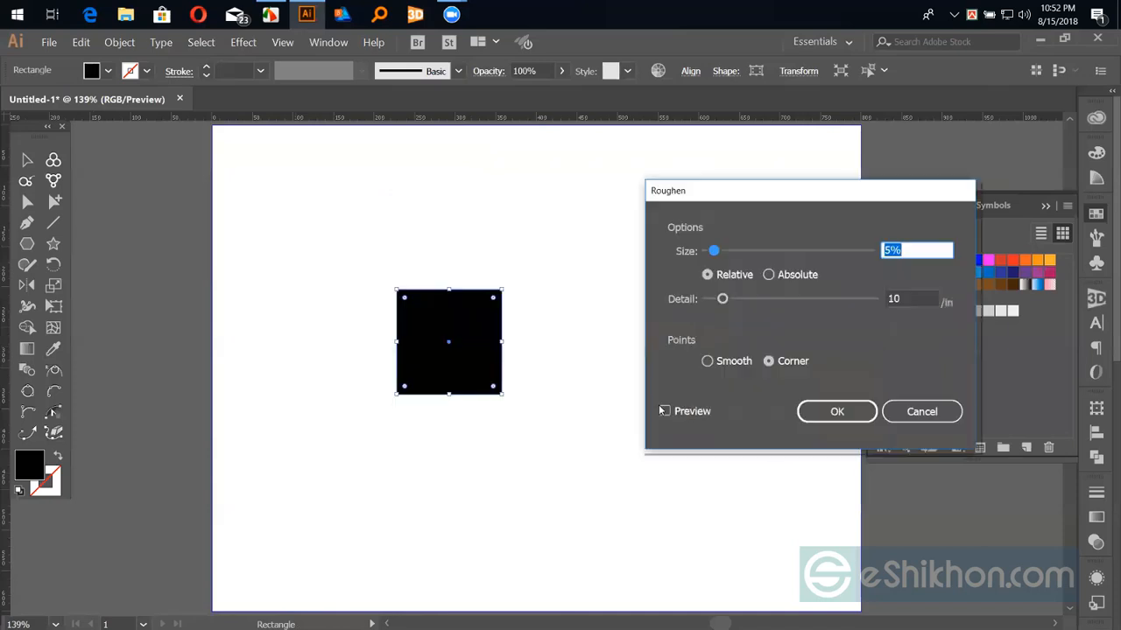
pyautogui.click(664, 411)
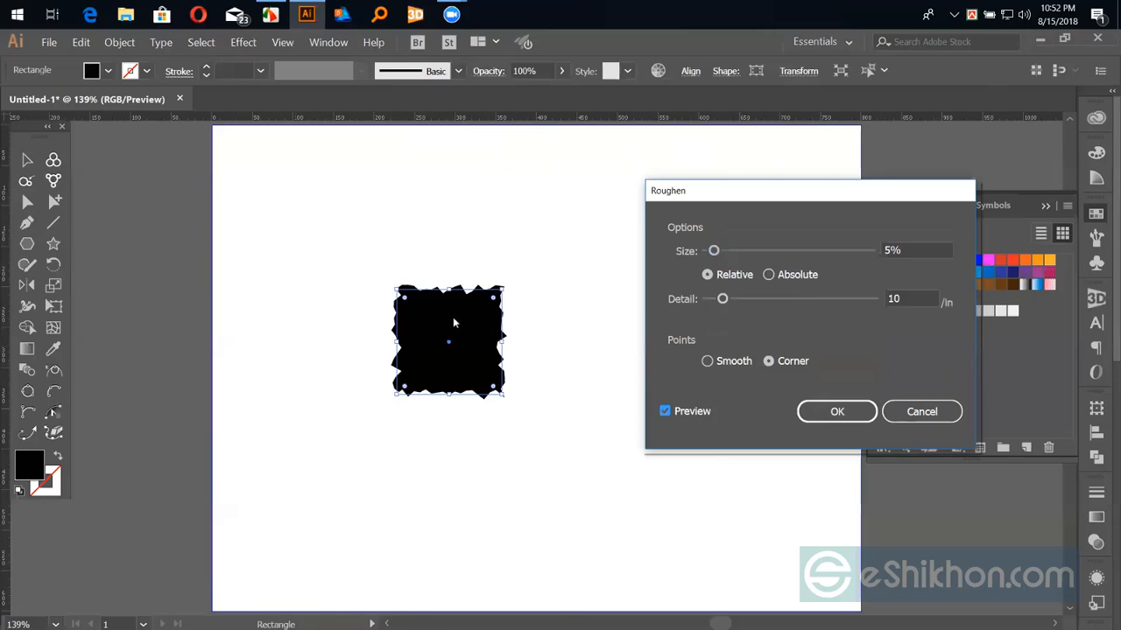
pyautogui.moveTo(716, 252)
pyautogui.mouseDown()
pyautogui.moveTo(753, 253)
pyautogui.moveTo(712, 253)
pyautogui.moveTo(722, 252)
pyautogui.mouseUp()
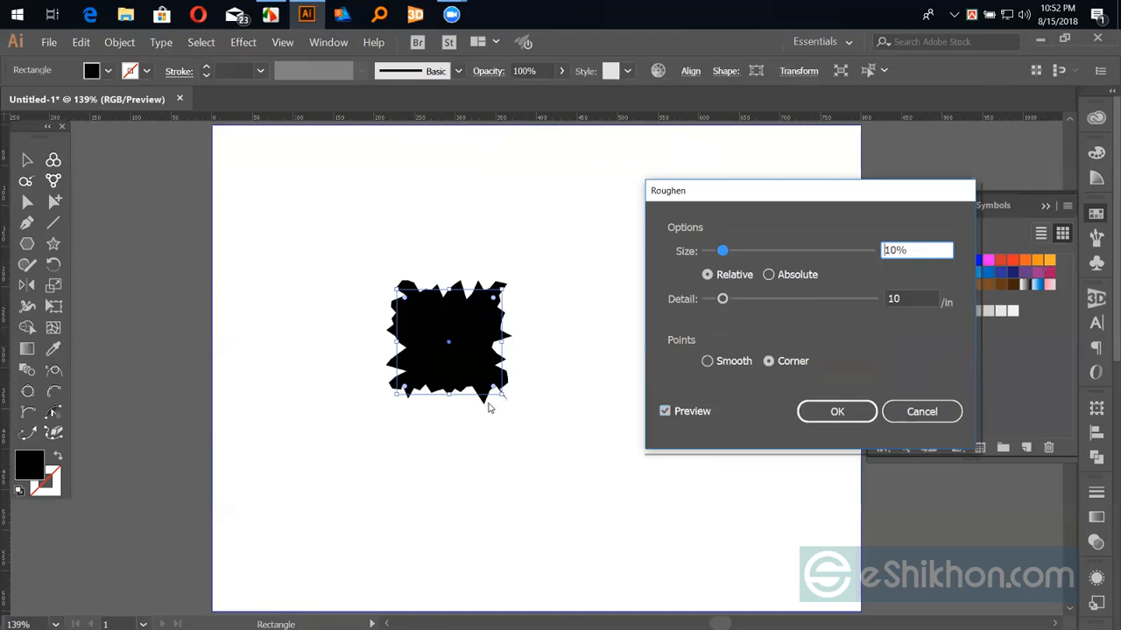
# Compare smooth and corner points for the roughened edges, try smooth with size 8% and detail 13/in, and cancel the effect.
pyautogui.click(708, 362)
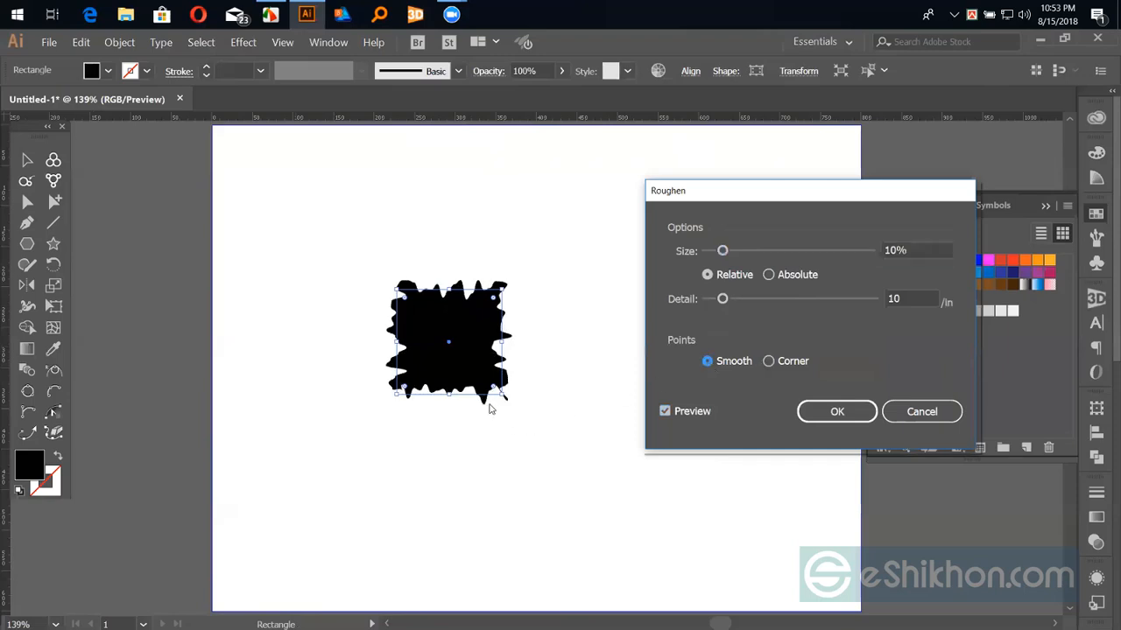
pyautogui.click(769, 362)
pyautogui.click(707, 362)
pyautogui.click(769, 362)
pyautogui.click(707, 362)
pyautogui.moveTo(723, 251)
pyautogui.mouseDown()
pyautogui.moveTo(753, 252)
pyautogui.moveTo(719, 252)
pyautogui.mouseUp()
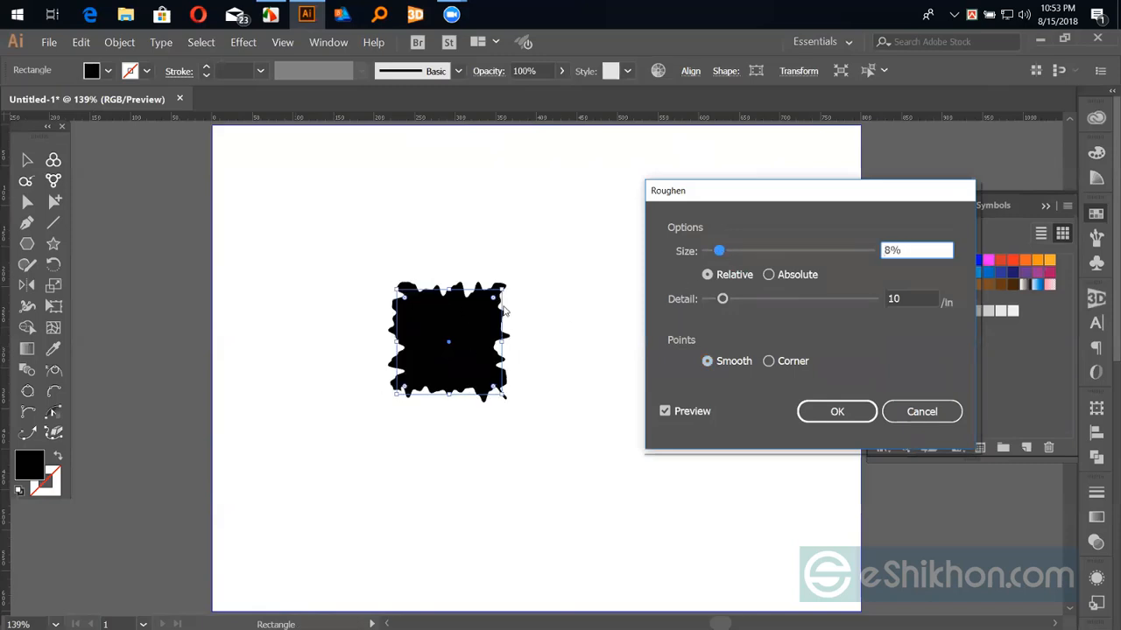
pyautogui.moveTo(721, 298)
pyautogui.mouseDown()
pyautogui.moveTo(832, 303)
pyautogui.moveTo(727, 301)
pyautogui.mouseUp()
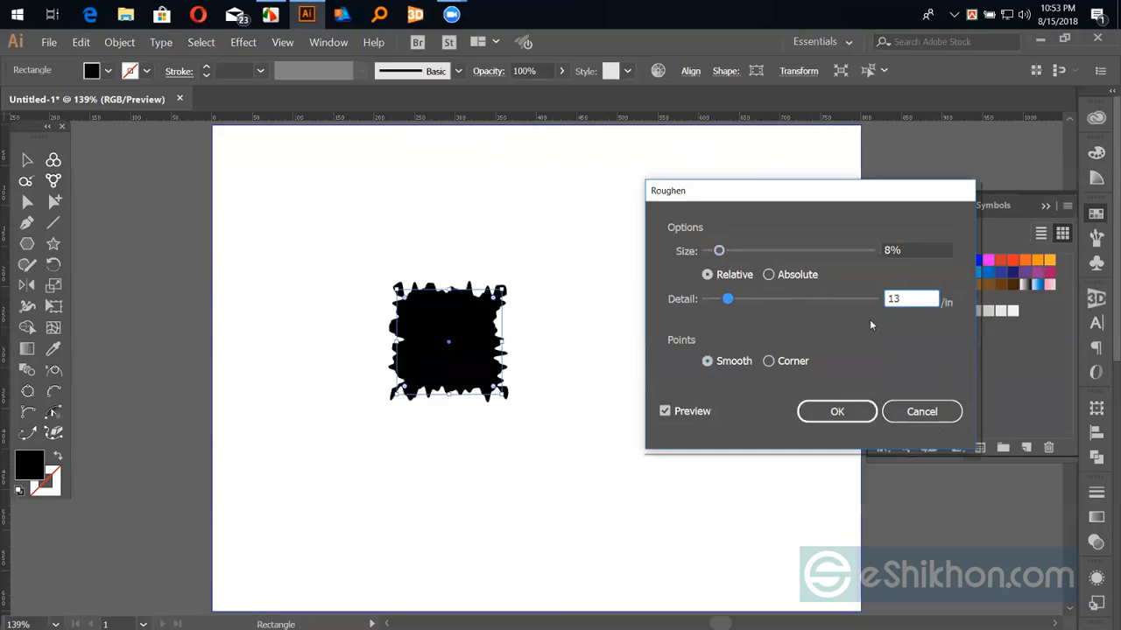
pyautogui.click(916, 413)
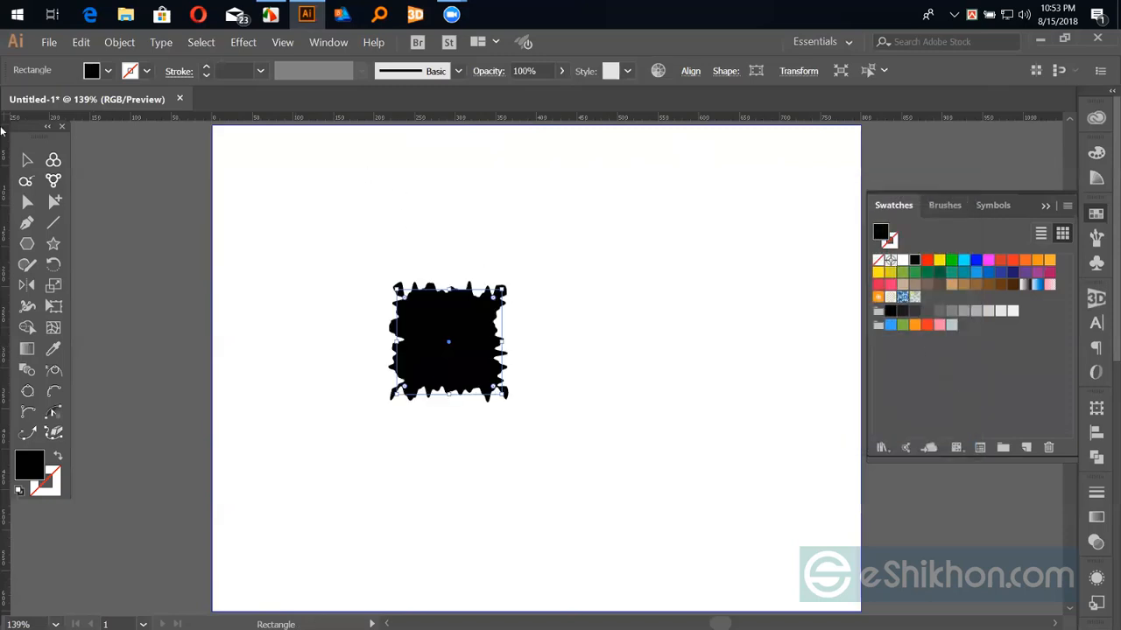
# Start the Transform effect on the square with a horizontal scale of 134% and preview turned on.
pyautogui.click(27, 160)
pyautogui.click(342, 42)
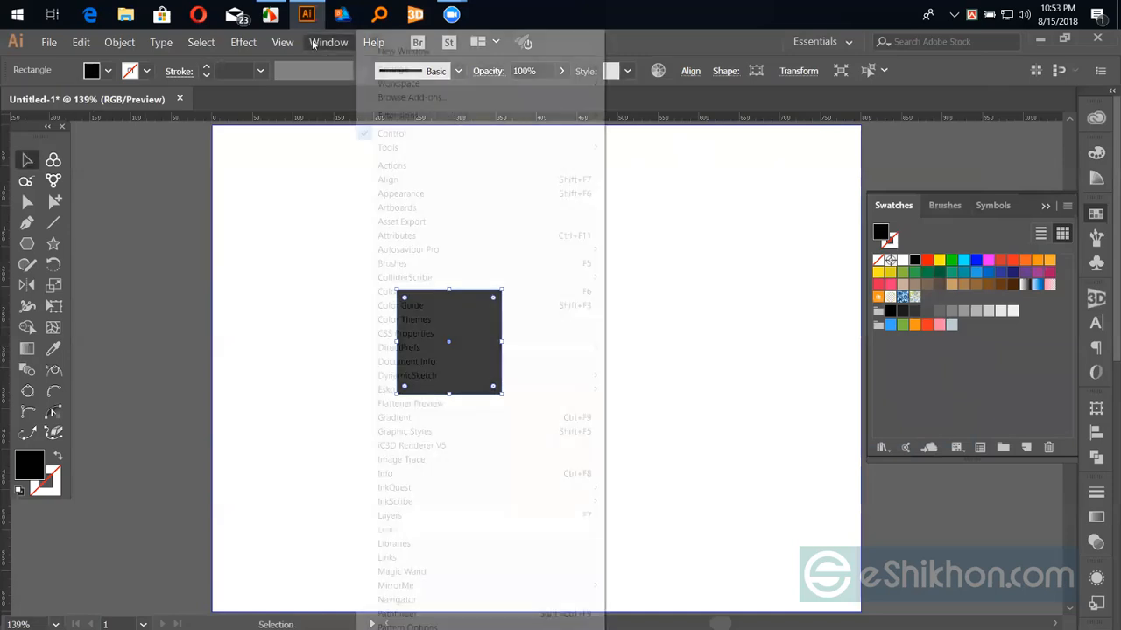
pyautogui.moveTo(338, 174)
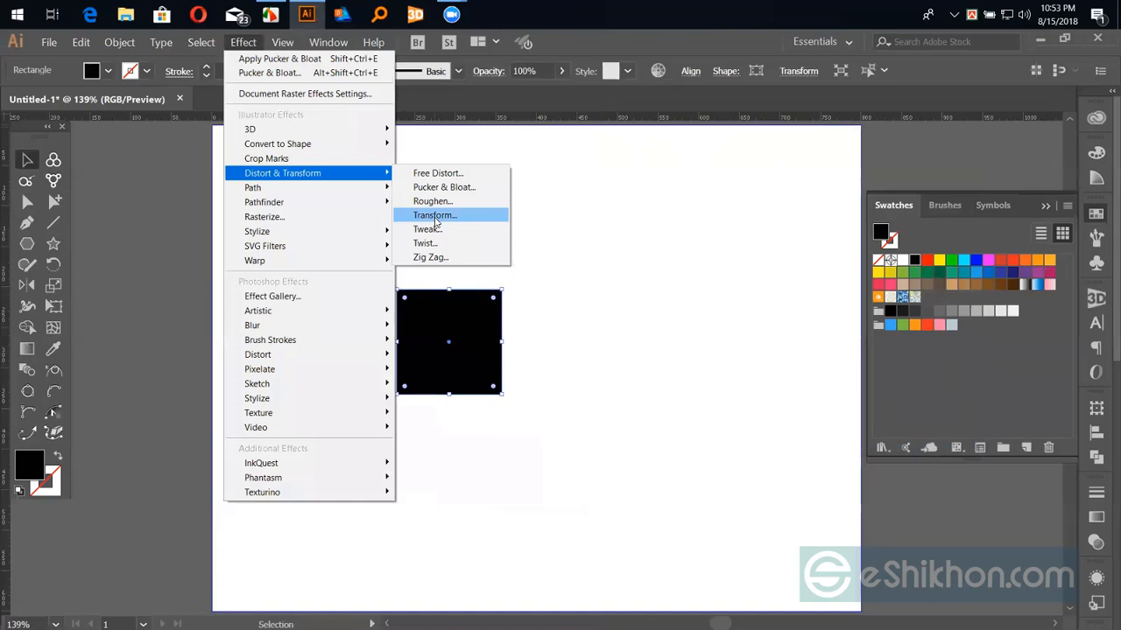
pyautogui.click(436, 219)
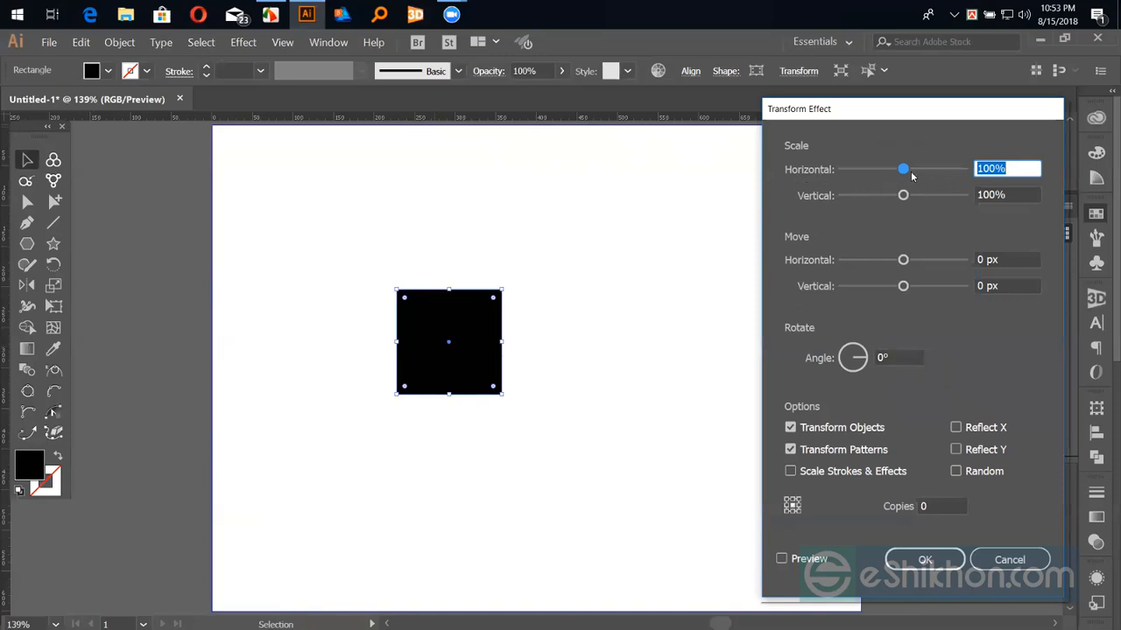
pyautogui.moveTo(905, 171); pyautogui.dragTo(921, 172)
pyautogui.click(782, 559)
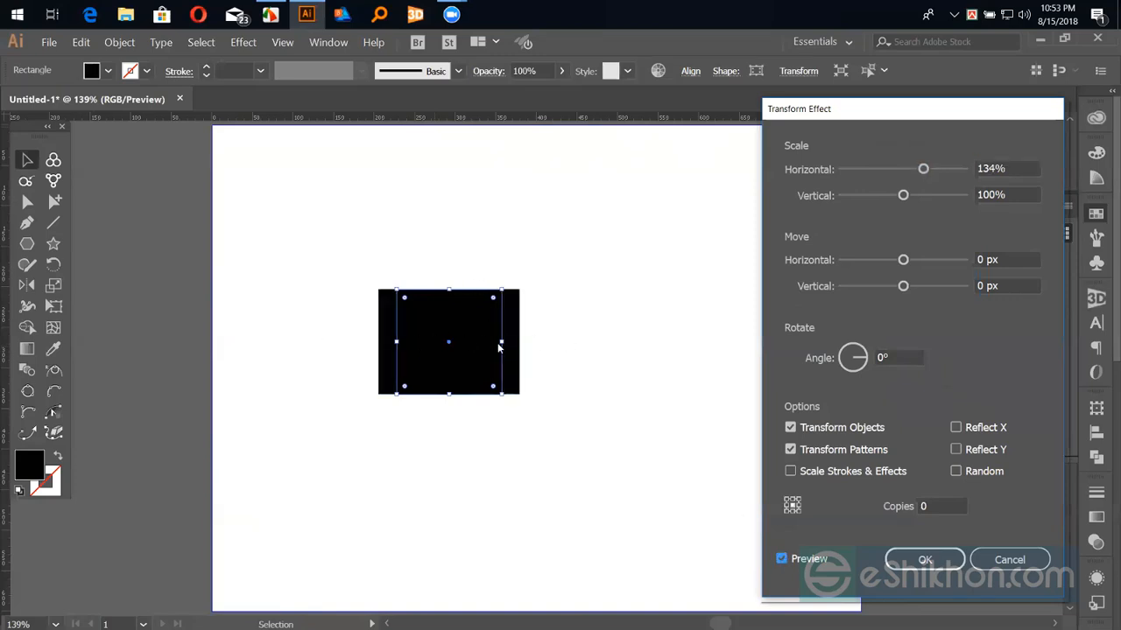
# Set the Transform effect's horizontal scale to 100%.
pyautogui.moveTo(1011, 170); pyautogui.dragTo(936, 172)
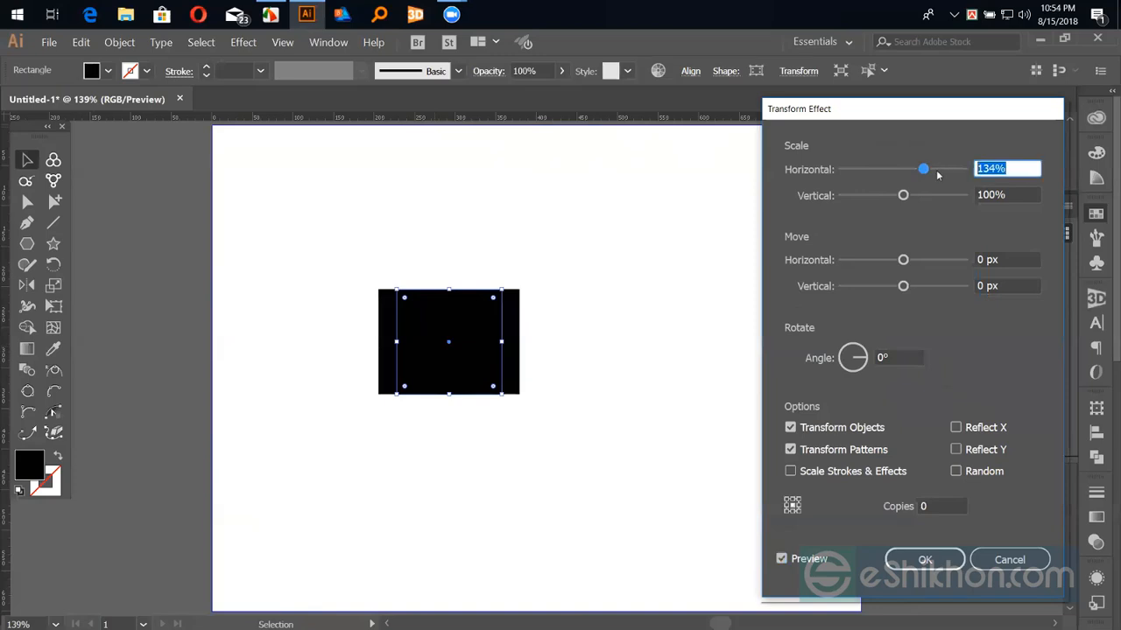
pyautogui.write('0')
pyautogui.press('BackSpace')
pyautogui.write('100')
pyautogui.click(1009, 192)
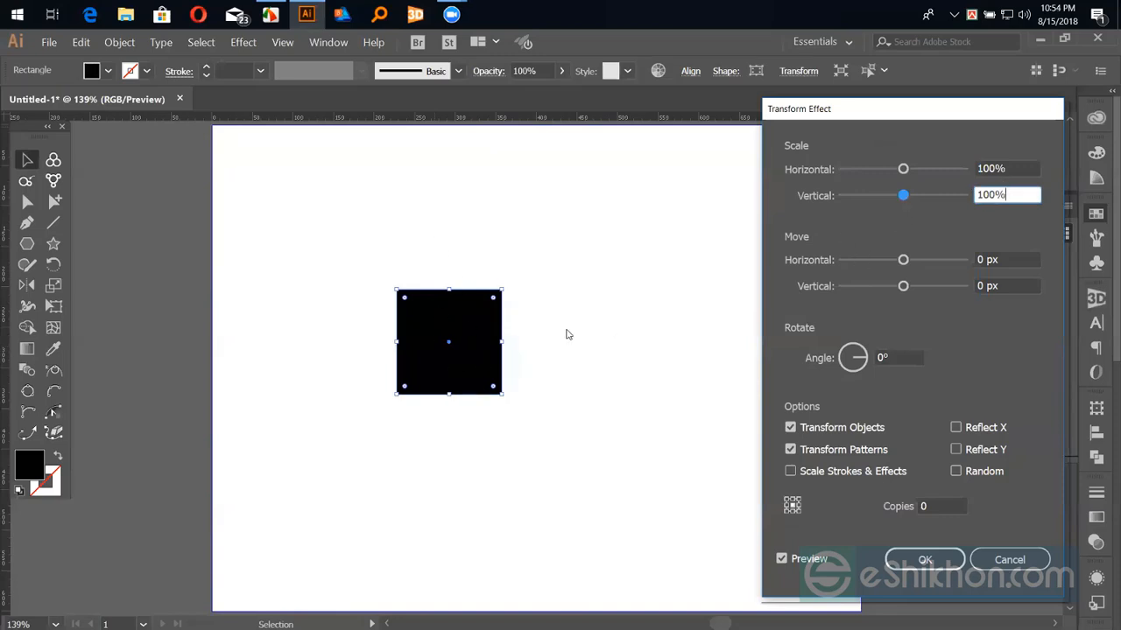
# Try a vertical scale of 139% in the Transform effect and set it back to 100%.
pyautogui.moveTo(928, 201); pyautogui.dragTo(929, 202)
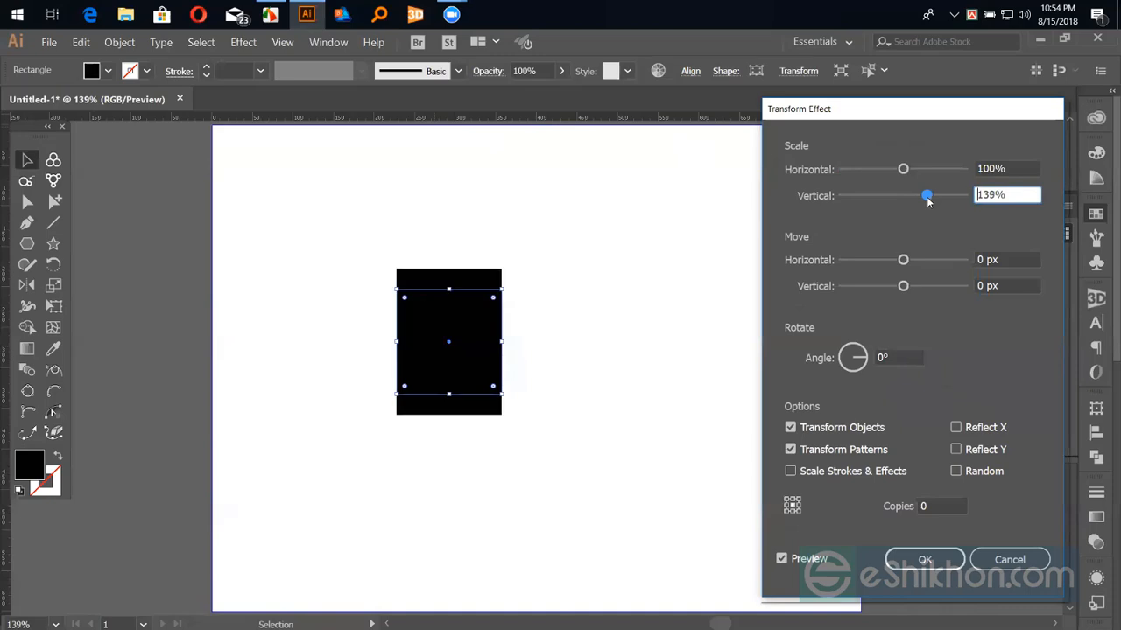
pyautogui.click(924, 198)
pyautogui.write('100')
pyautogui.click(1000, 260)
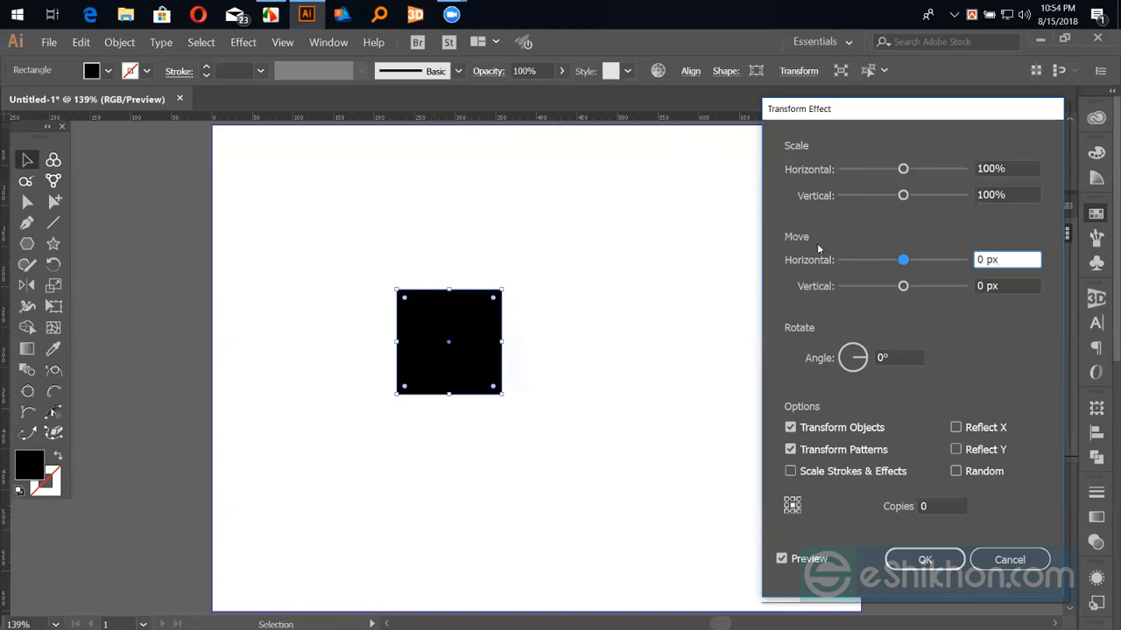